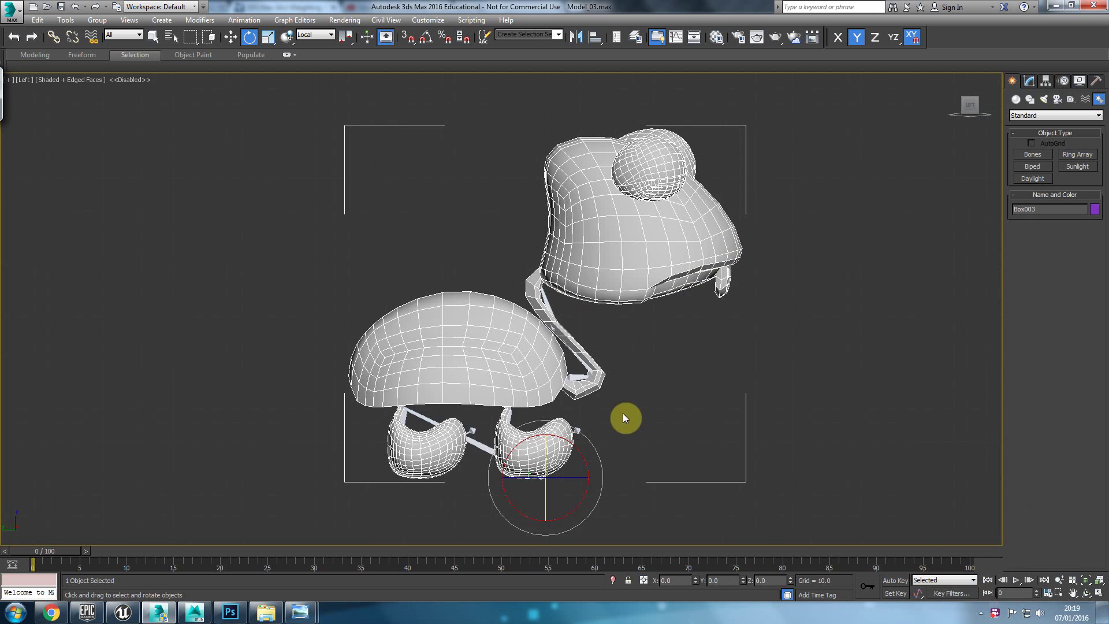
# Display the character in wireframe in the Left view and turn on Auto Key
pyautogui.moveTo(445, 368); pyautogui.dragTo(356, 311, button='middle')
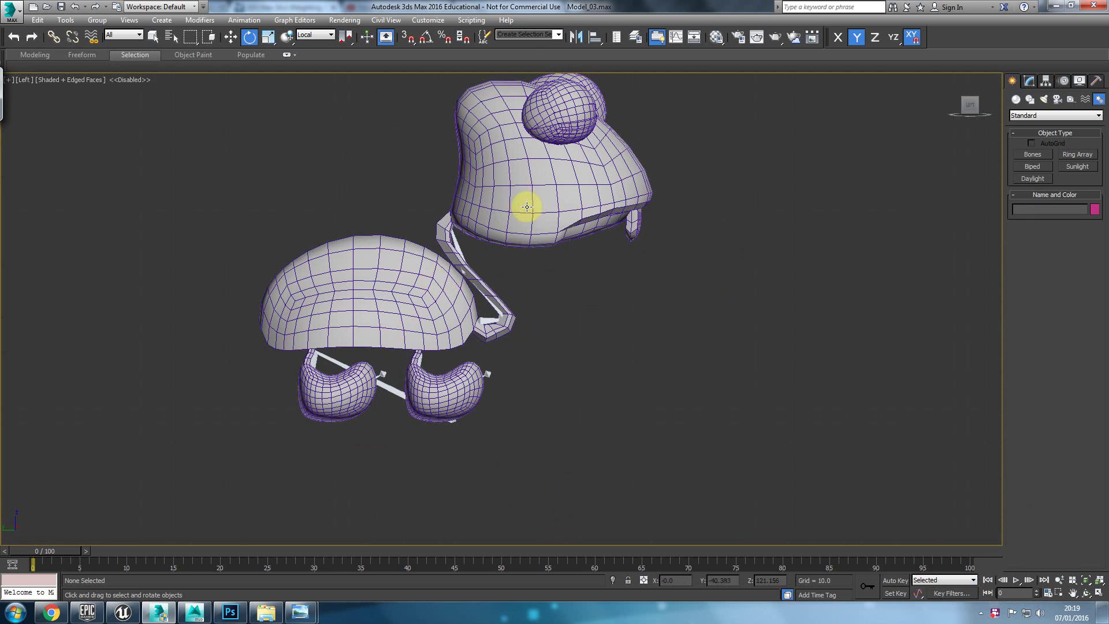
pyautogui.press('F3')
pyautogui.scroll(2, 485, 270)
pyautogui.press('n')
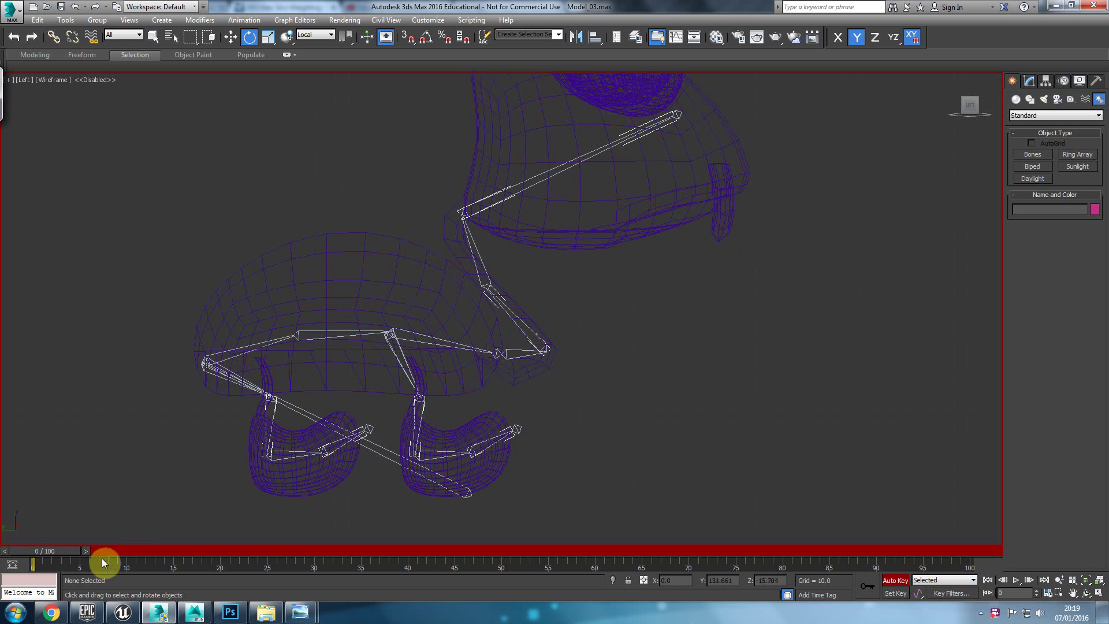
pyautogui.moveTo(44, 553); pyautogui.dragTo(5, 562)
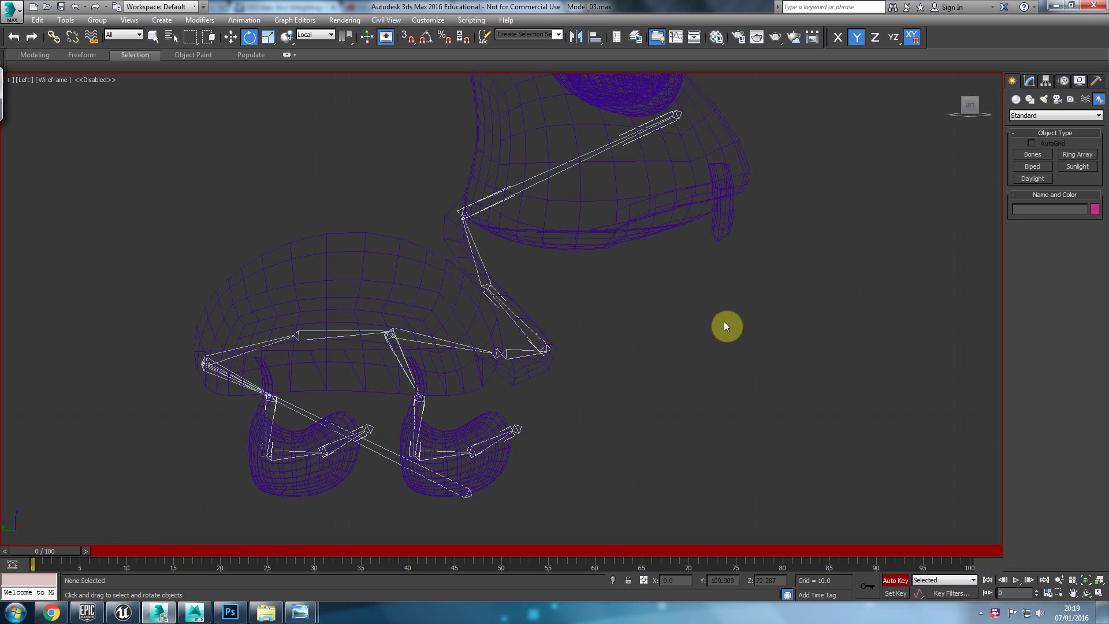
# Start an FBX export to the CharTut folder with the file name MainChar
pyautogui.click(11, 11)
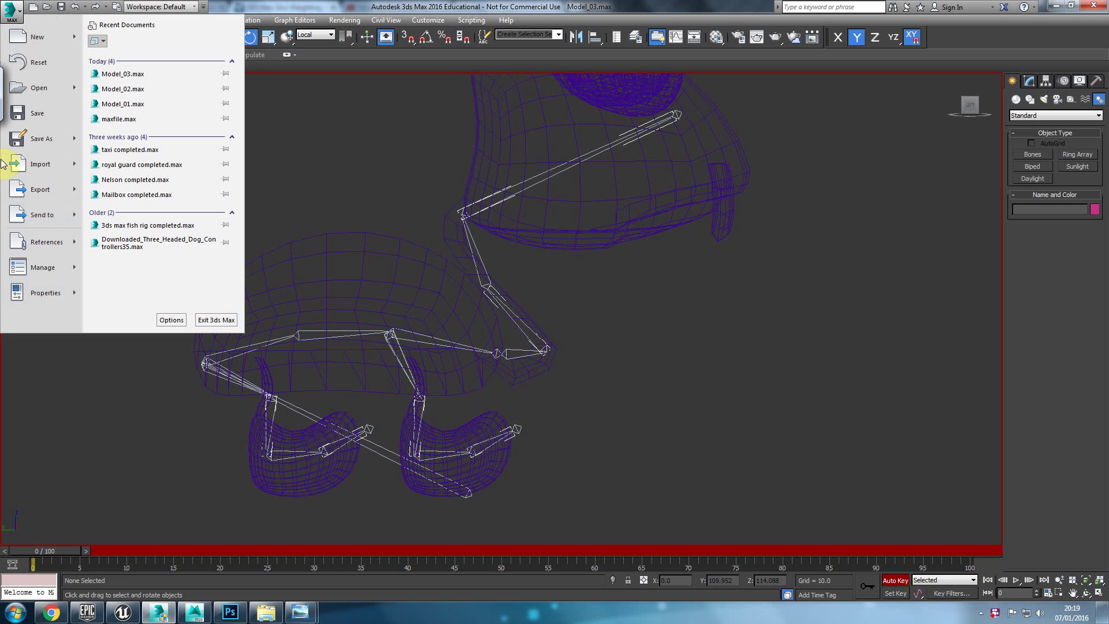
pyautogui.click(35, 190)
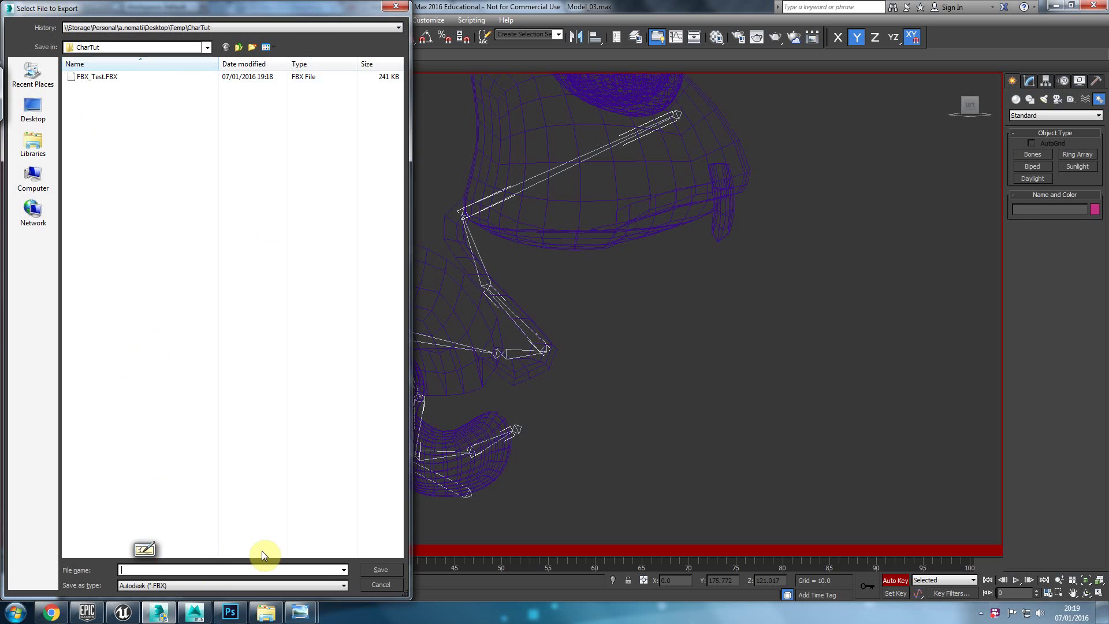
pyautogui.write('MainChar')
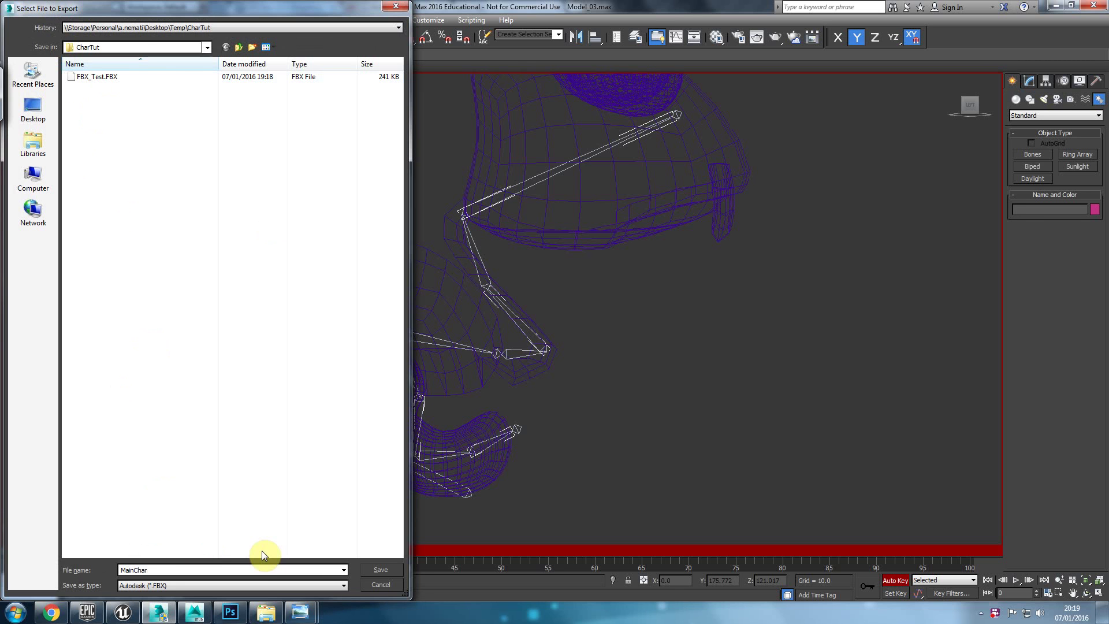
pyautogui.press('Return')
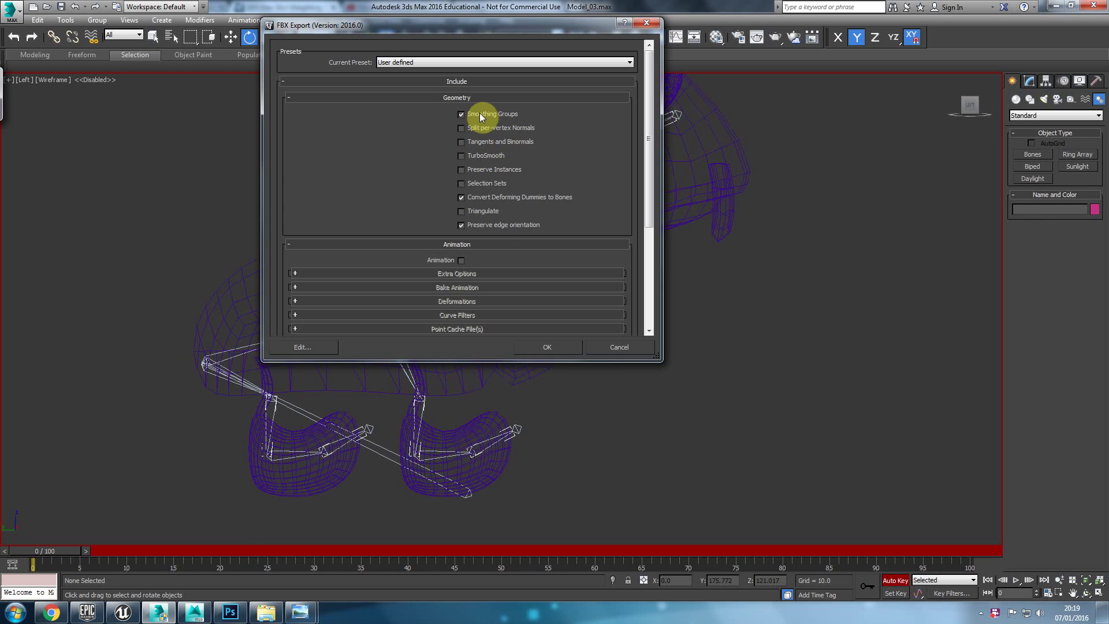
# Enable Animation in the FBX export options, check the bake and deformation settings, and export the file
pyautogui.moveTo(650, 217); pyautogui.dragTo(659, 275)
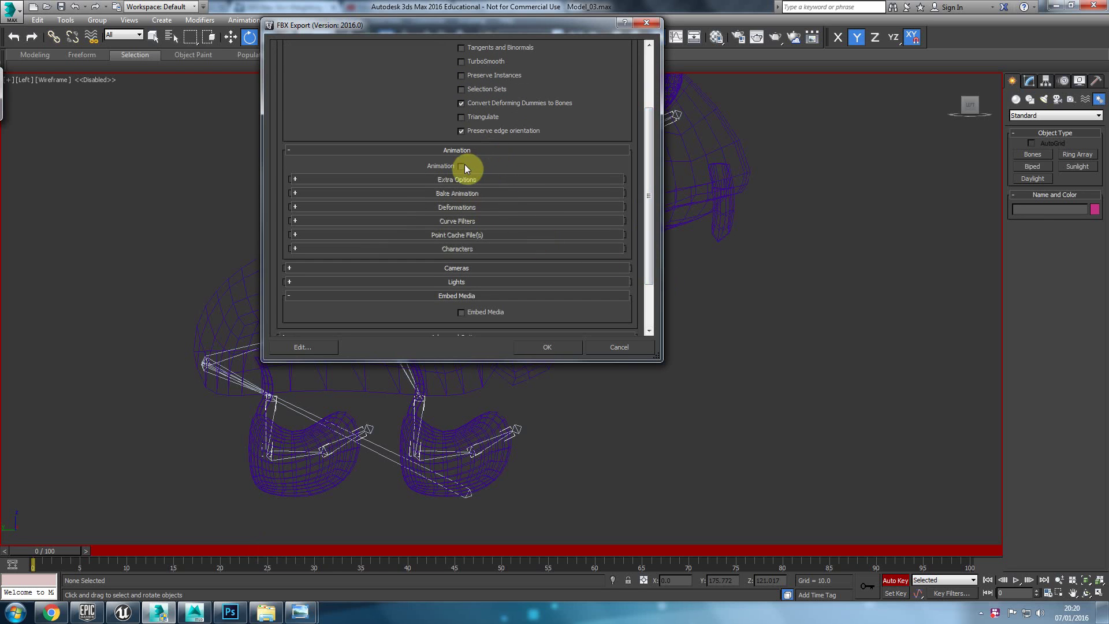
pyautogui.scroll(-3, 519, 202)
pyautogui.scroll(5, 515, 203)
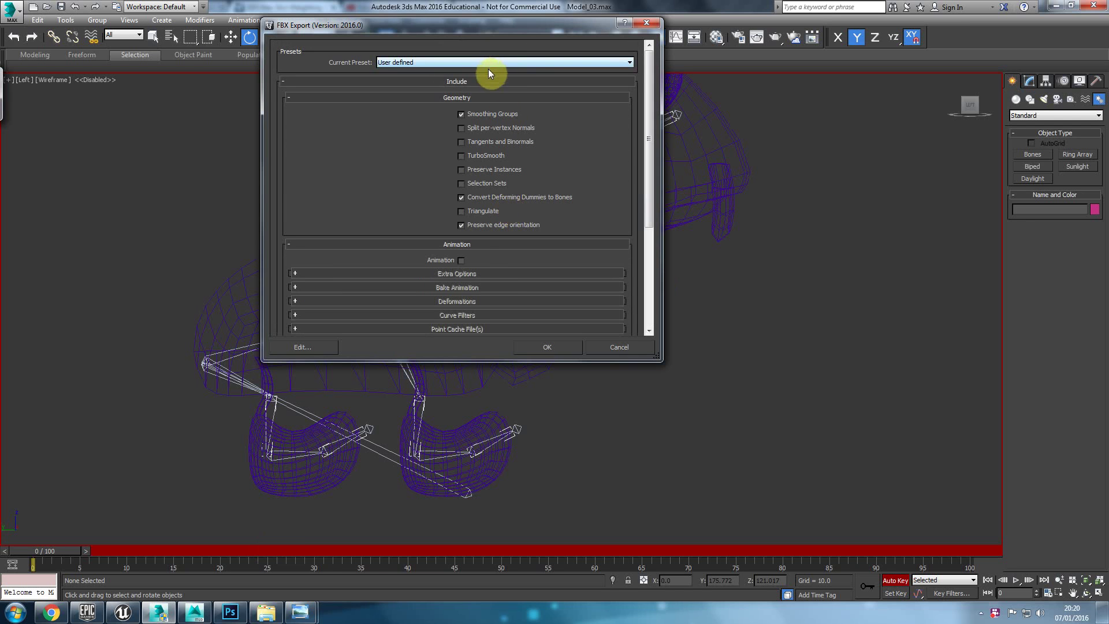
pyautogui.scroll(-3, 469, 250)
pyautogui.click(463, 99)
pyautogui.click(465, 113)
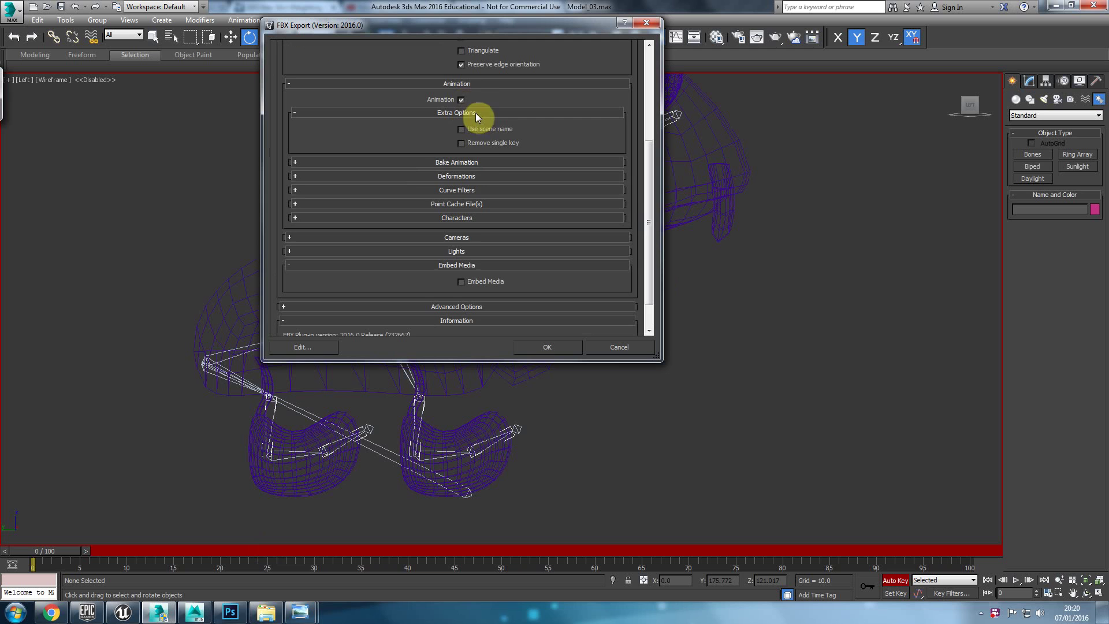
pyautogui.click(481, 164)
pyautogui.click(480, 253)
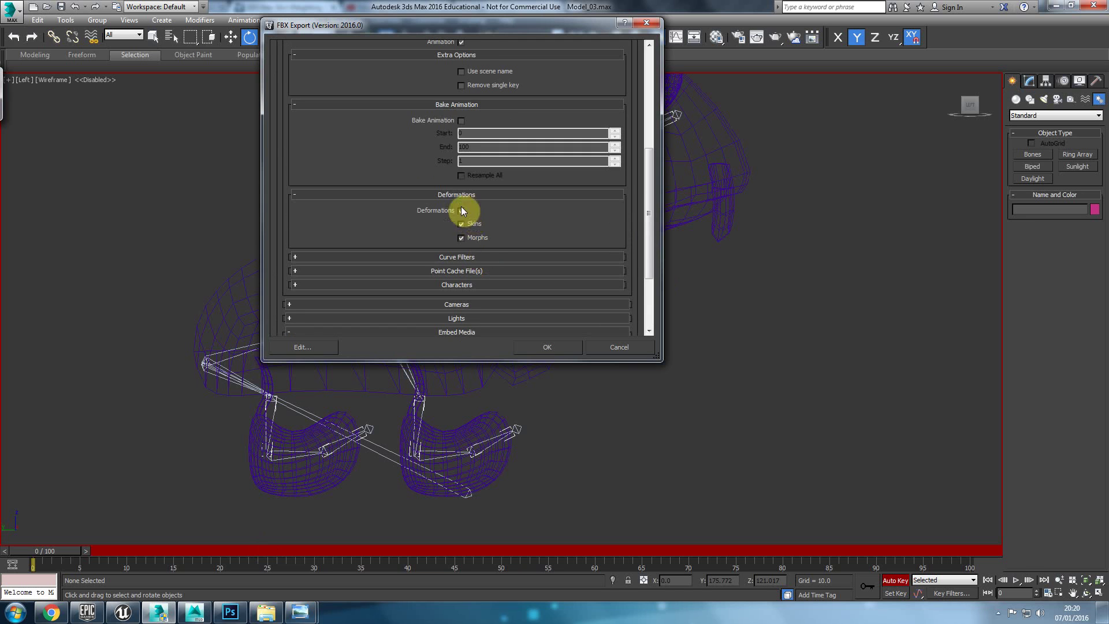
pyautogui.scroll(1, 456, 190)
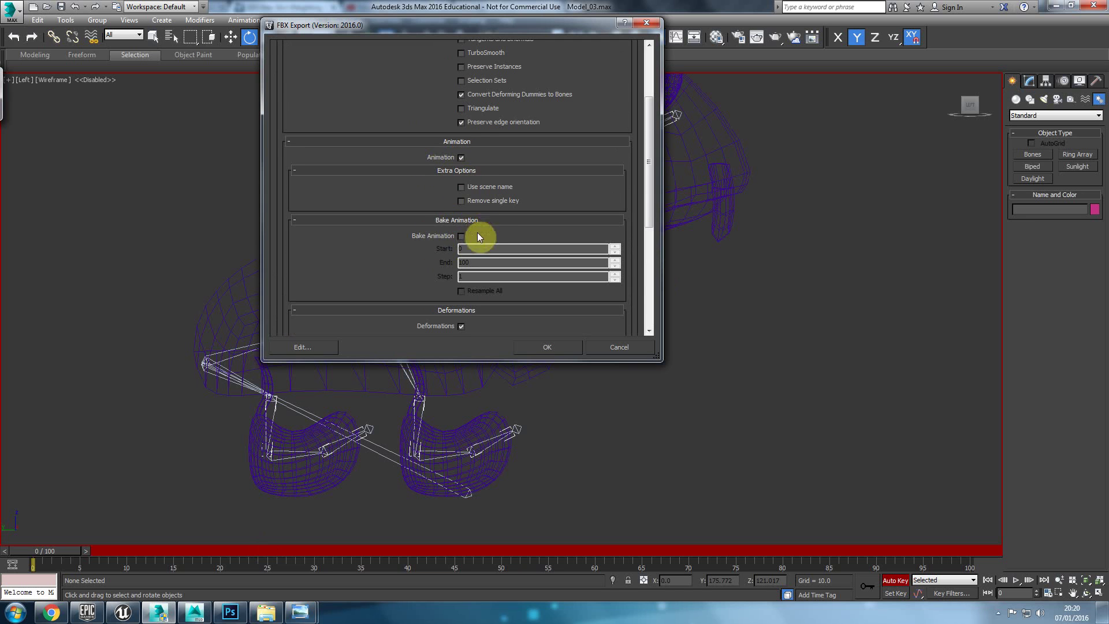
pyautogui.scroll(-1, 439, 254)
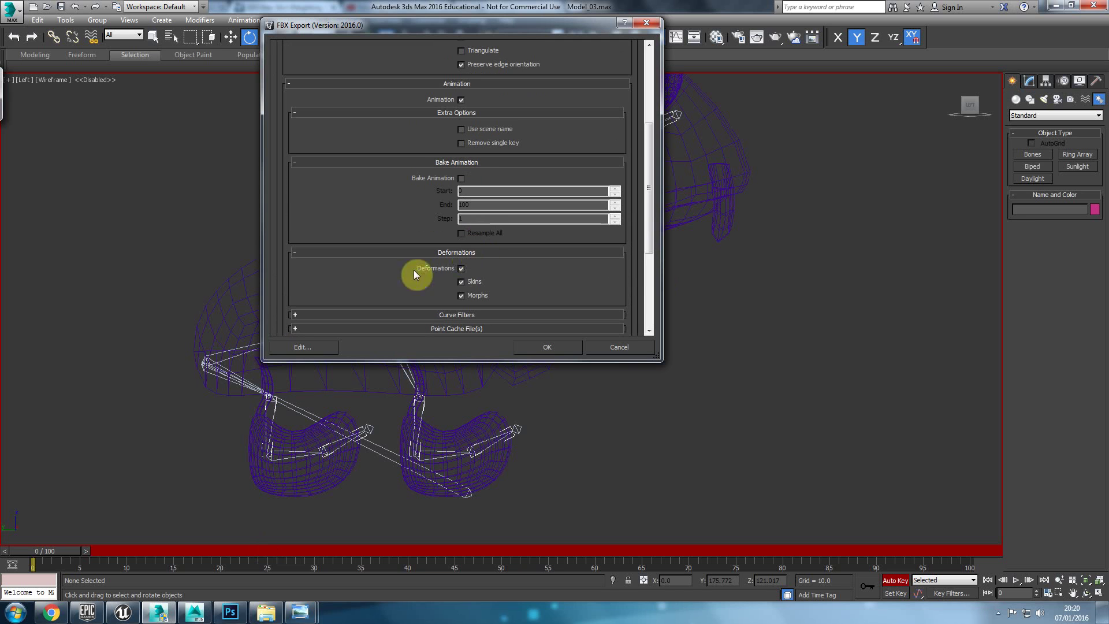
pyautogui.click(535, 347)
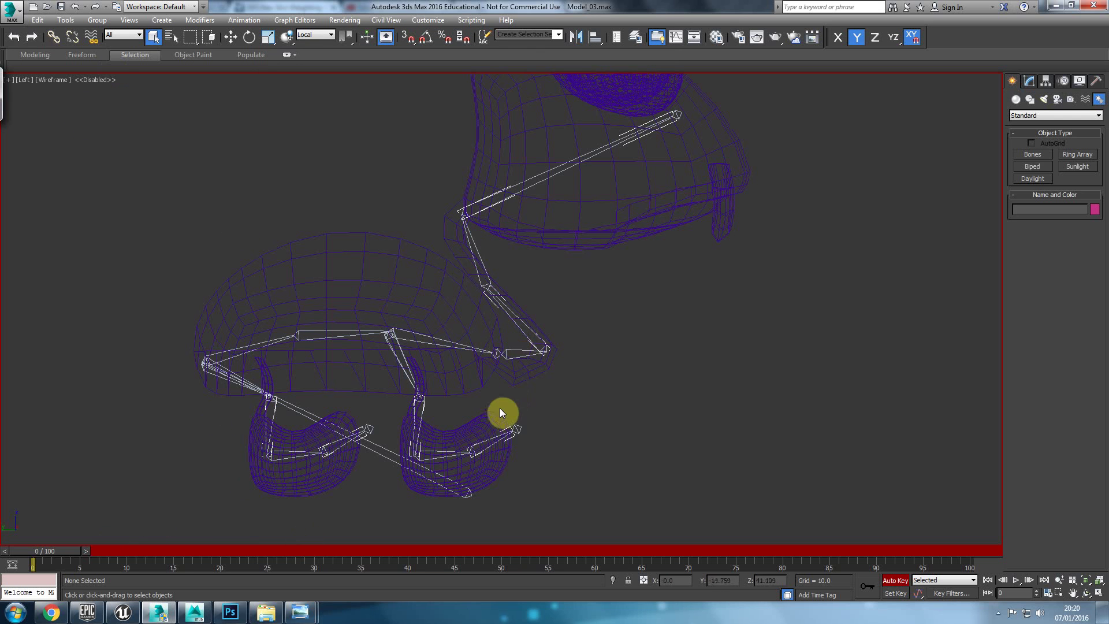
# Select all objects of the character and its rig at frame 0
pyautogui.moveTo(488, 391); pyautogui.dragTo(489, 371, button='middle')
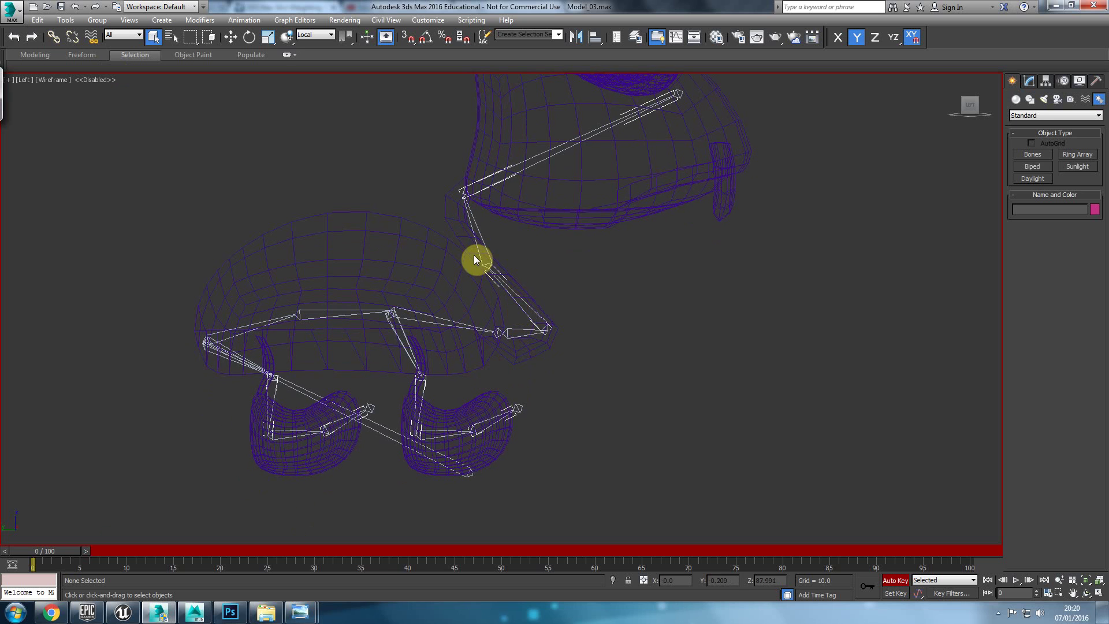
pyautogui.moveTo(57, 552); pyautogui.dragTo(82, 553)
pyautogui.press('e')
pyautogui.hotkey('ctrl', 'a')
pyautogui.press('Delete')
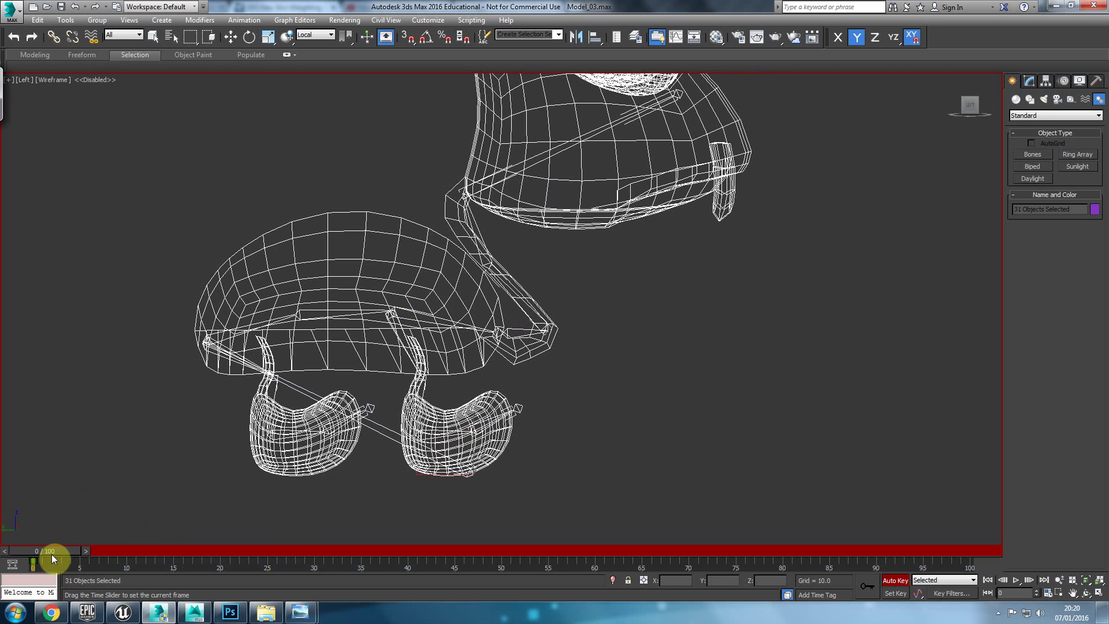
pyautogui.press('e')
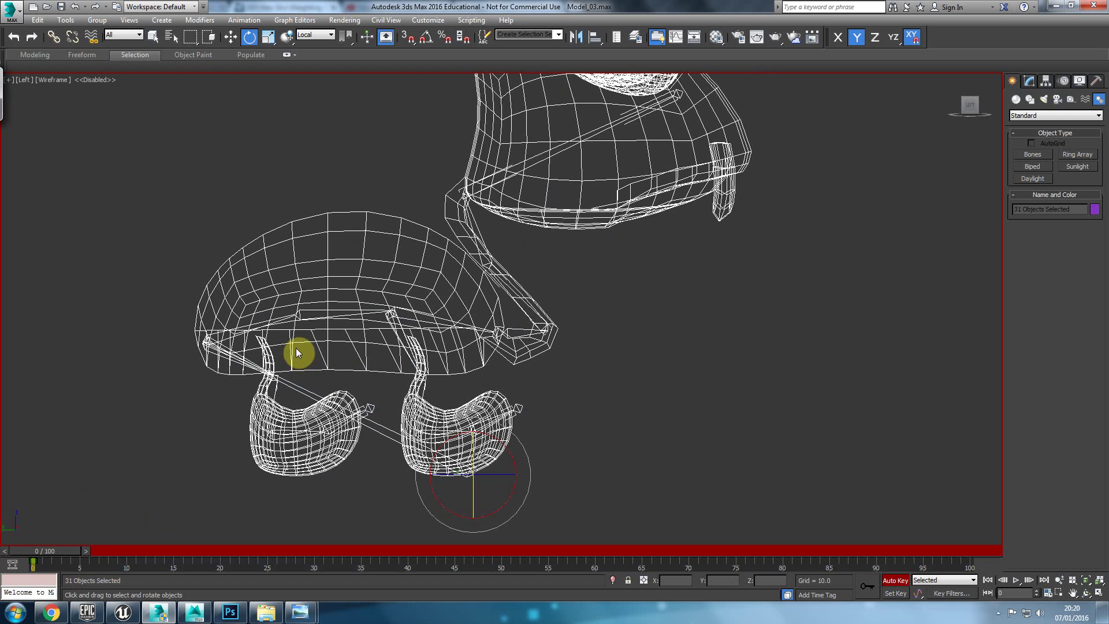
# Try rotating the middle spine bone and the upper neck bone
pyautogui.click(353, 313)
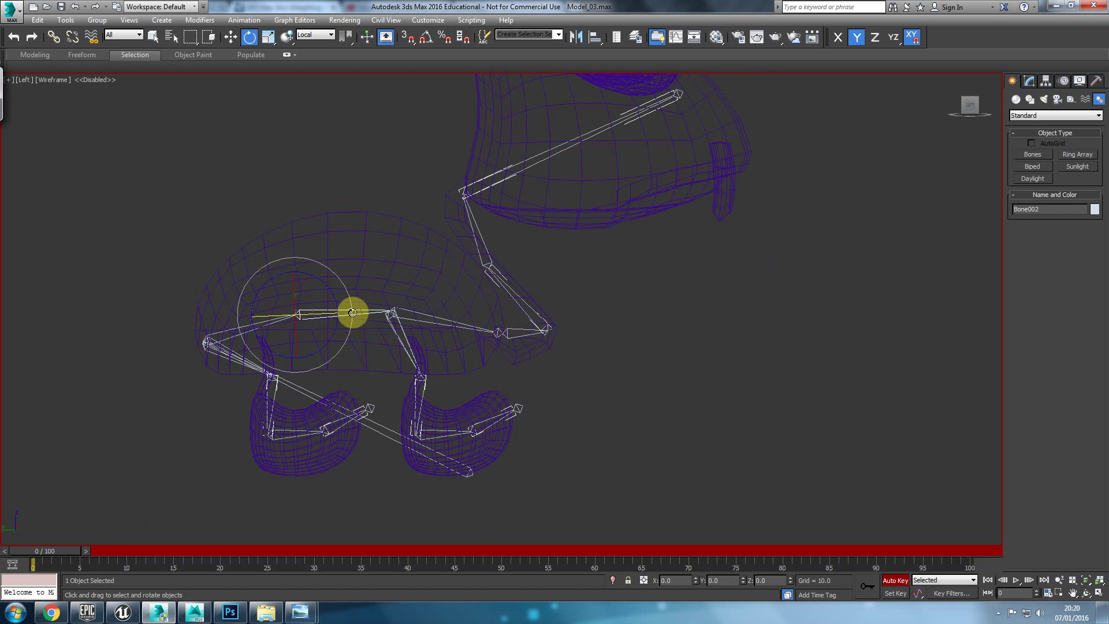
pyautogui.moveTo(331, 295); pyautogui.dragTo(335, 296)
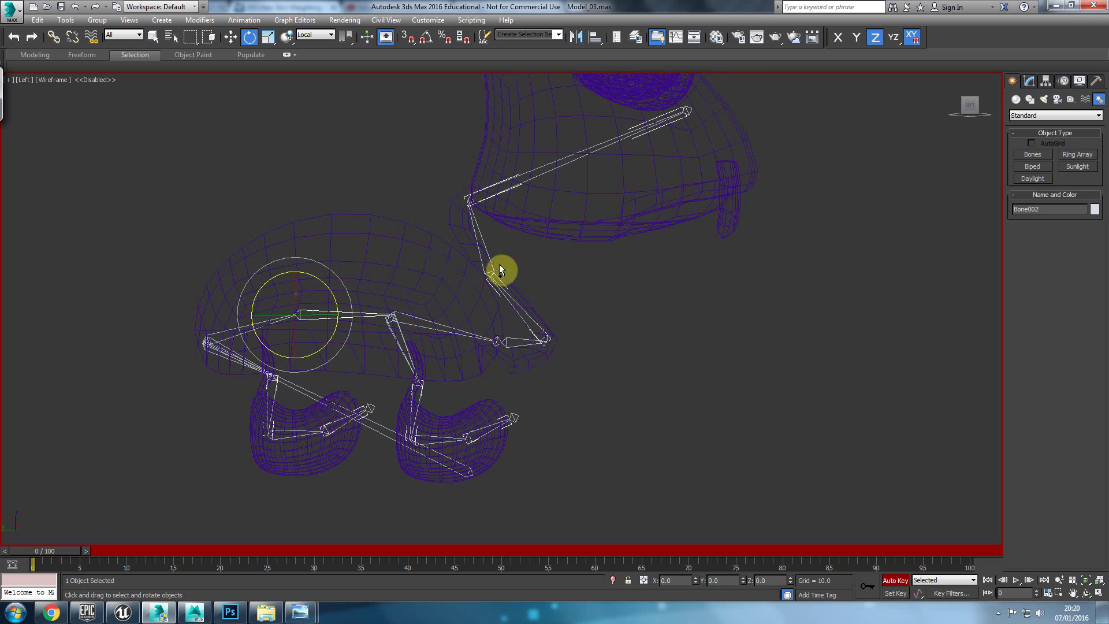
pyautogui.click(475, 218)
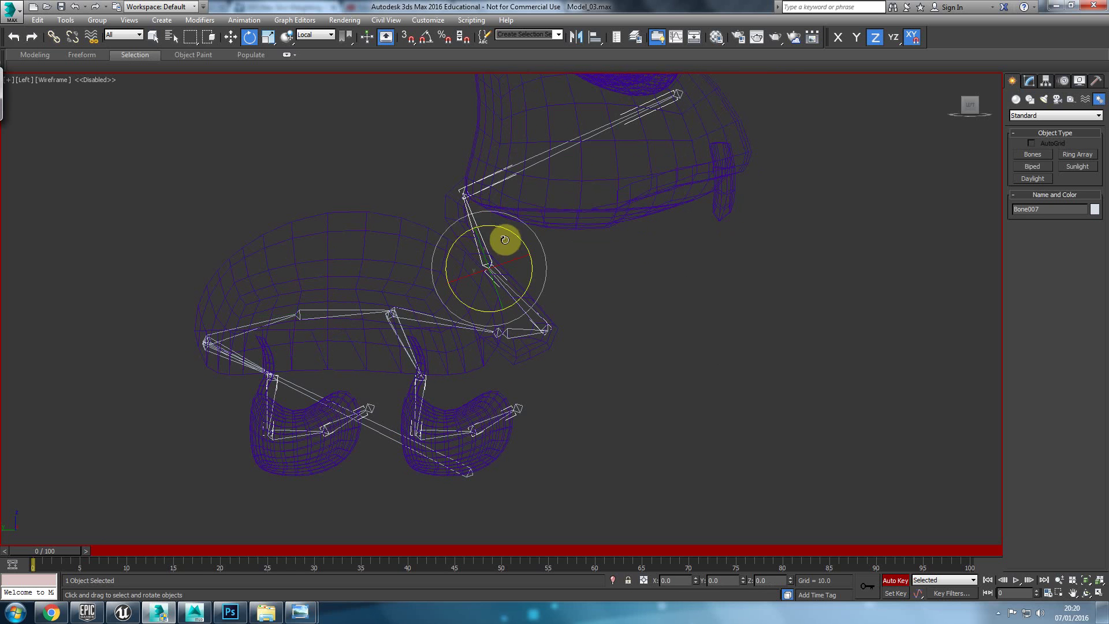
pyautogui.moveTo(508, 238)
pyautogui.mouseDown()
pyautogui.moveTo(523, 237)
pyautogui.moveTo(512, 235)
pyautogui.moveTo(528, 253)
pyautogui.moveTo(514, 262)
pyautogui.mouseUp()
pyautogui.rightClick(513, 236)
# Try rotating the upper neck bone with the mesh shaded, and return to the wireframe display
pyautogui.press('F3')
pyautogui.moveTo(513, 262); pyautogui.dragTo(488, 349, button='middle')
pyautogui.scroll(-2, 489, 350)
pyautogui.moveTo(499, 317)
pyautogui.mouseDown()
pyautogui.moveTo(488, 295)
pyautogui.moveTo(505, 321)
pyautogui.mouseUp()
pyautogui.rightClick(505, 322)
pyautogui.moveTo(456, 421); pyautogui.dragTo(452, 390, button='middle')
pyautogui.press('F3')
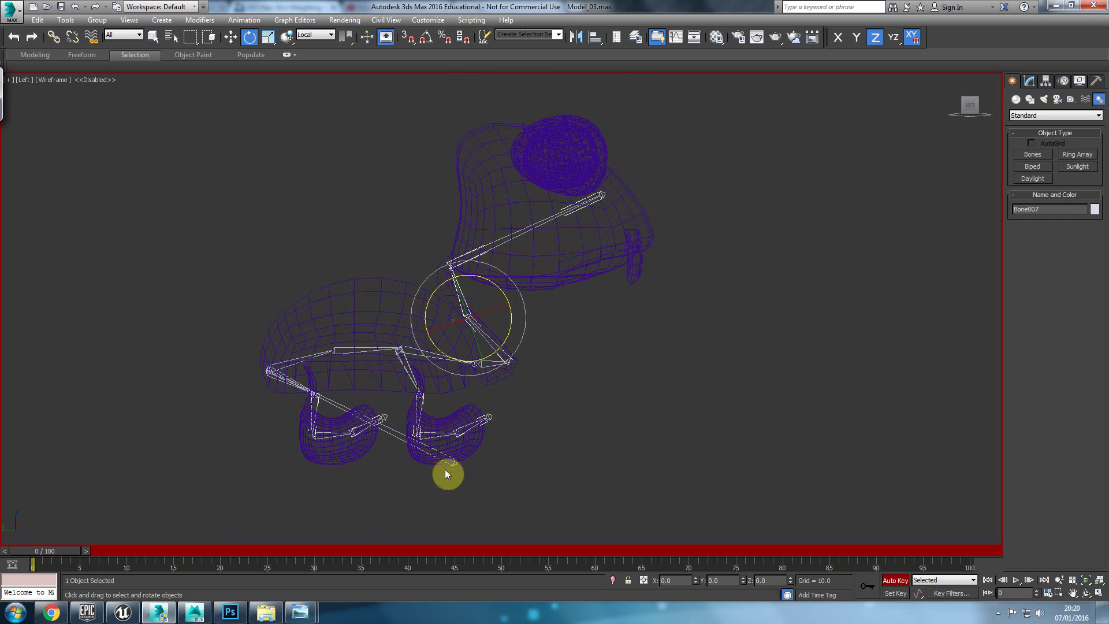
# Try rotating the middle spine bone, undo the rotation and clear the selection
pyautogui.click(362, 350)
pyautogui.click(364, 349)
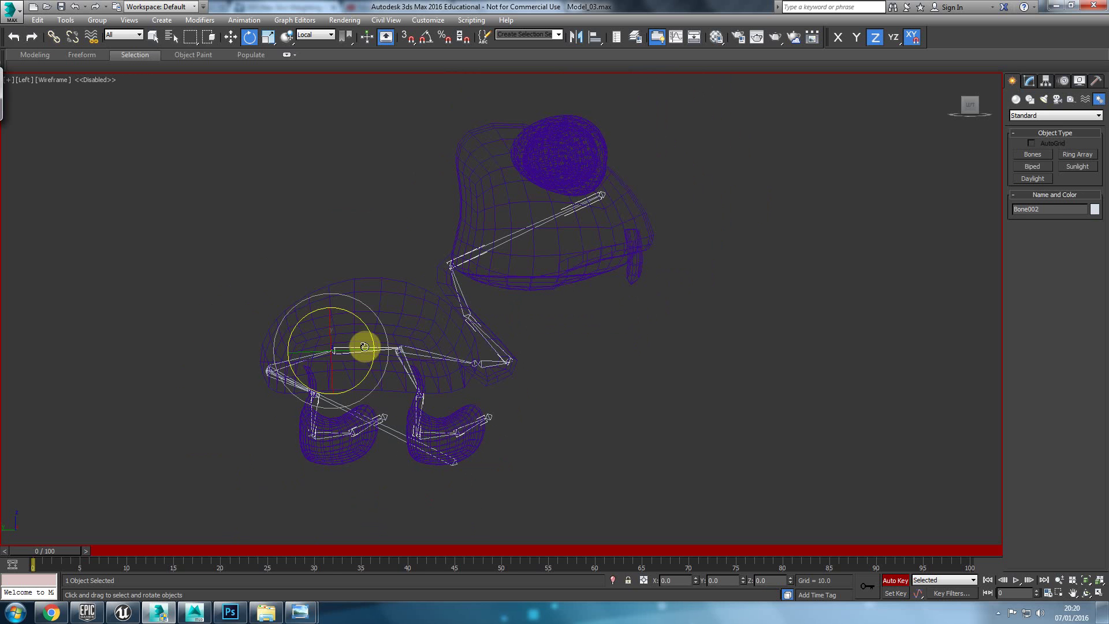
pyautogui.moveTo(370, 333)
pyautogui.mouseDown()
pyautogui.moveTo(377, 346)
pyautogui.moveTo(377, 335)
pyautogui.mouseUp()
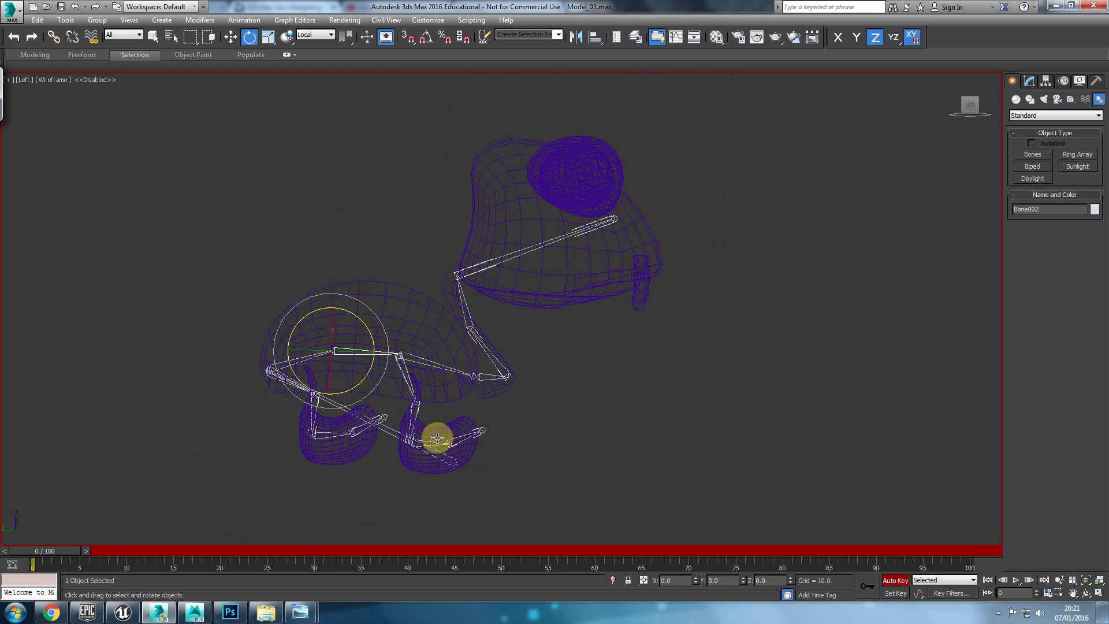
pyautogui.hotkey('ctrl', 'z')
pyautogui.click(550, 355)
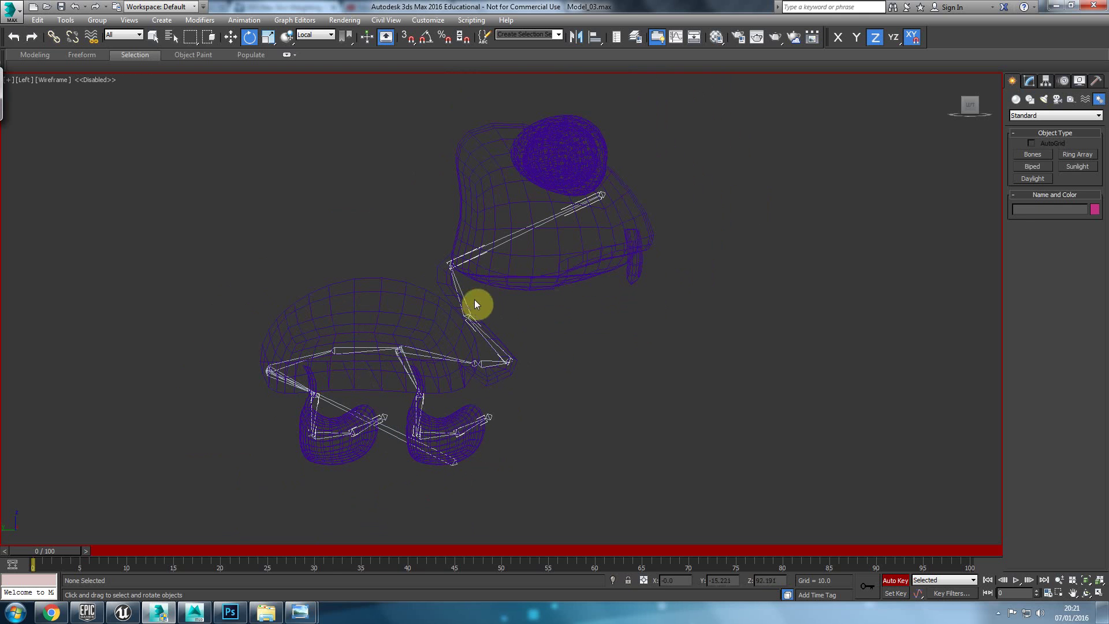
# Select the head bone Bone008 and change the viewport to an angled Perspective view
pyautogui.click(477, 256)
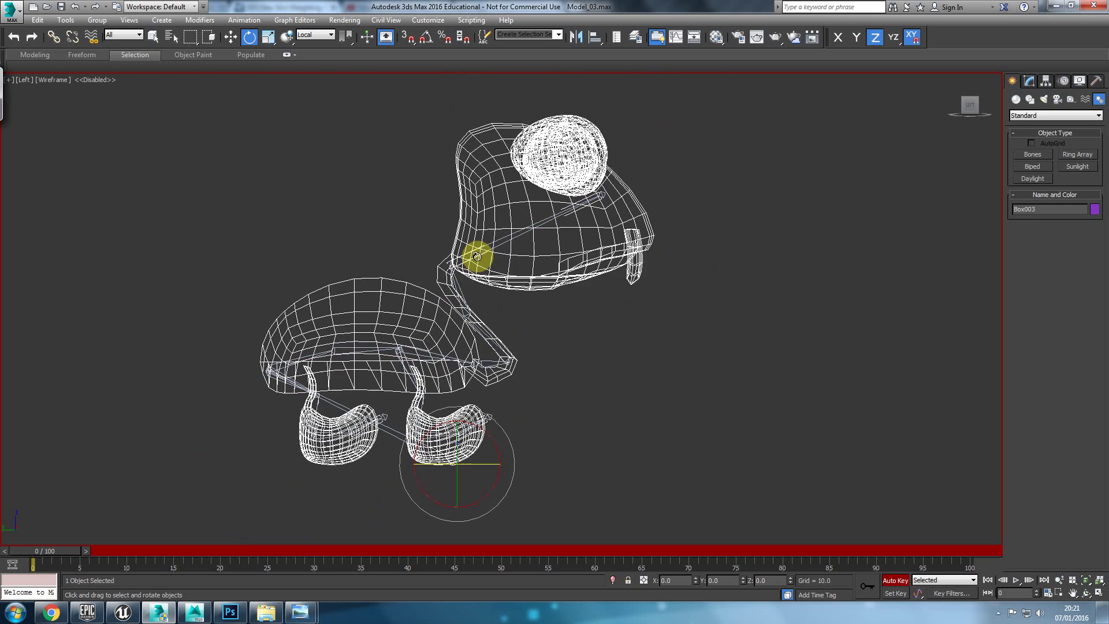
pyautogui.click(519, 240)
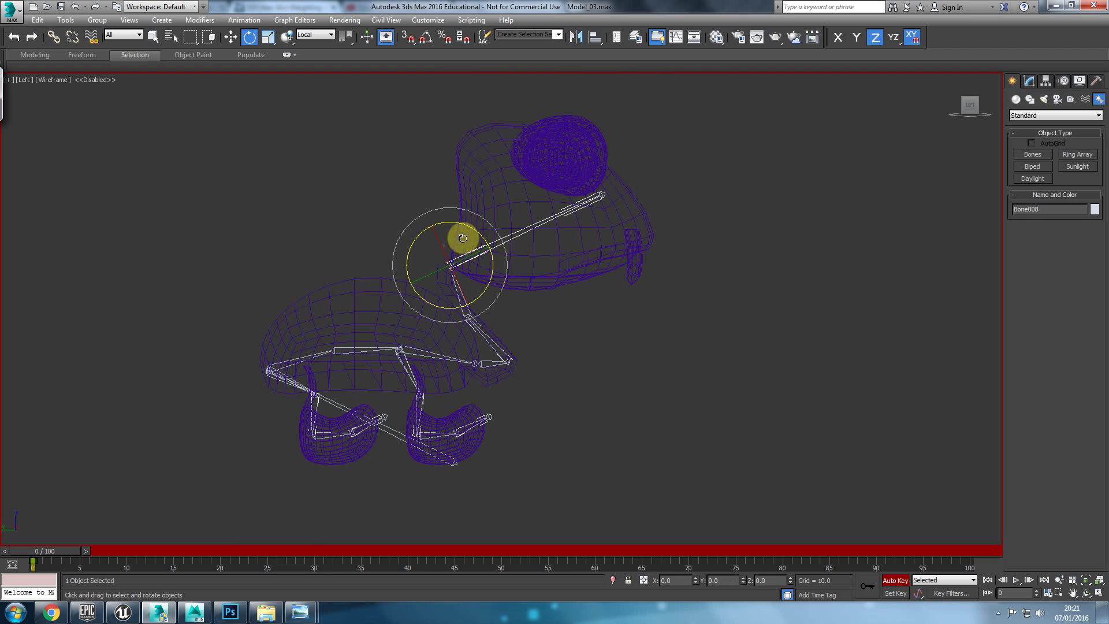
pyautogui.moveTo(65, 555)
pyautogui.mouseDown()
pyautogui.moveTo(160, 549)
pyautogui.moveTo(53, 564)
pyautogui.mouseUp()
pyautogui.keyDown('alt'); pyautogui.moveTo(460, 397); pyautogui.dragTo(421, 401, button='middle'); pyautogui.keyUp('alt')
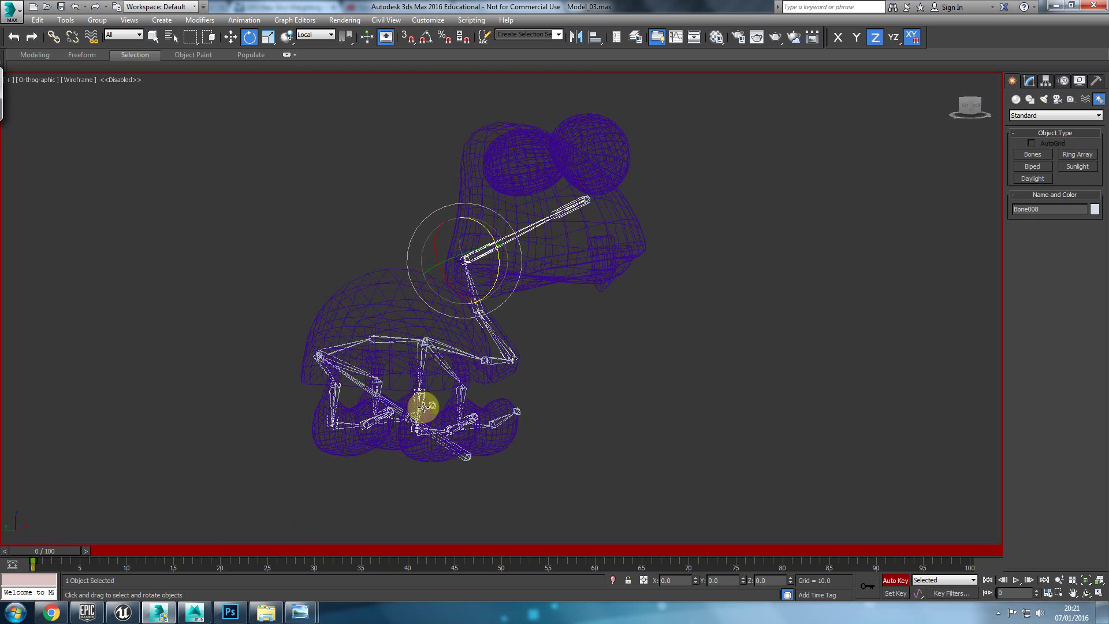
pyautogui.press('p')
pyautogui.keyDown('alt'); pyautogui.moveTo(464, 349); pyautogui.dragTo(463, 374, button='middle'); pyautogui.keyUp('alt')
# Try rotating the head bone at frame 18 and display the mesh shaded with edged faces
pyautogui.moveTo(63, 551); pyautogui.dragTo(234, 549)
pyautogui.moveTo(472, 253); pyautogui.dragTo(472, 256)
pyautogui.moveTo(422, 224); pyautogui.dragTo(423, 218)
pyautogui.press('F3')
pyautogui.keyDown('alt'); pyautogui.moveTo(466, 325); pyautogui.dragTo(442, 313, button='middle'); pyautogui.keyUp('alt')
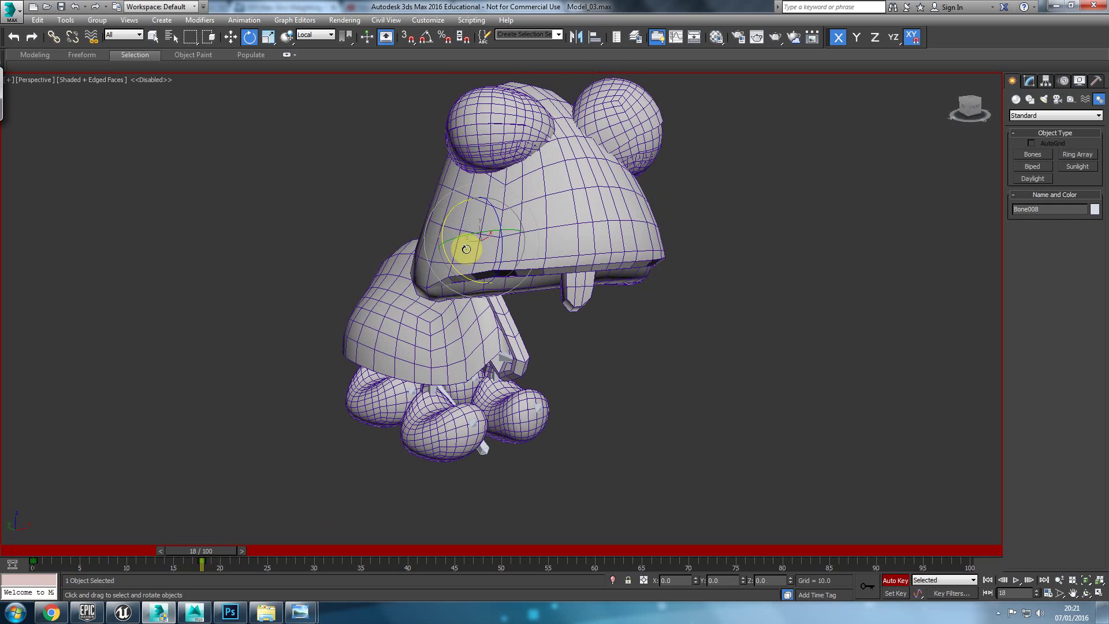
# Try further rotations of the head bone at frame 18 and delete its key on that frame
pyautogui.moveTo(483, 234)
pyautogui.mouseDown()
pyautogui.moveTo(450, 211)
pyautogui.moveTo(497, 250)
pyautogui.mouseUp()
pyautogui.moveTo(211, 555); pyautogui.dragTo(230, 540)
pyautogui.press('e')
pyautogui.moveTo(487, 232); pyautogui.dragTo(495, 231)
pyautogui.moveTo(218, 556)
pyautogui.mouseDown()
pyautogui.moveTo(105, 563)
pyautogui.moveTo(229, 563)
pyautogui.mouseUp()
pyautogui.moveTo(503, 222); pyautogui.dragTo(502, 218)
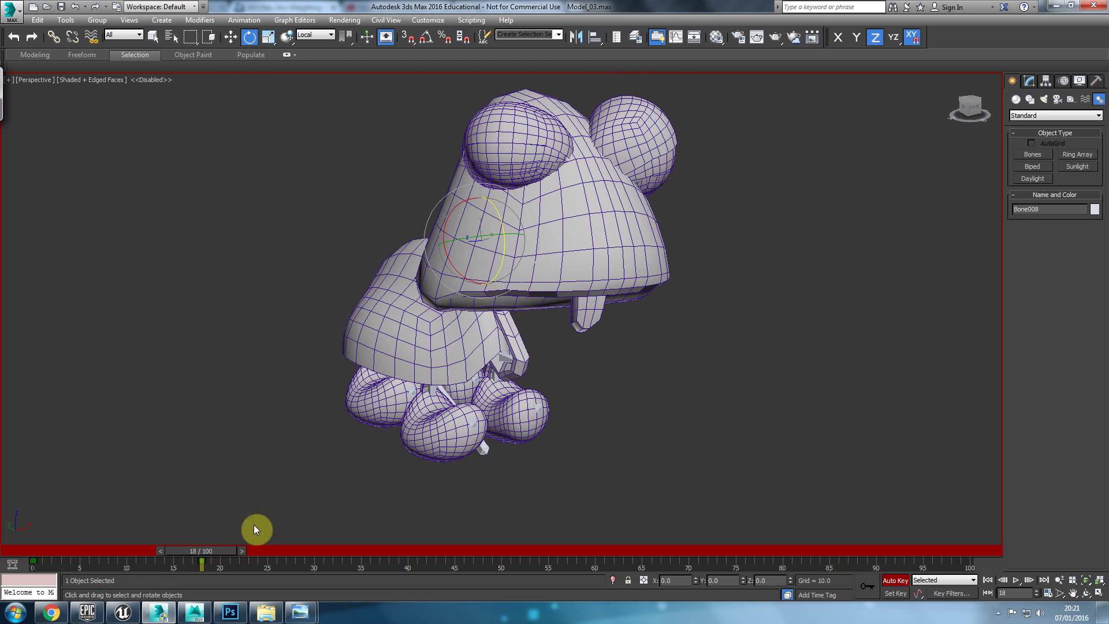
pyautogui.moveTo(198, 553)
pyautogui.mouseDown()
pyautogui.moveTo(38, 562)
pyautogui.moveTo(205, 568)
pyautogui.mouseUp()
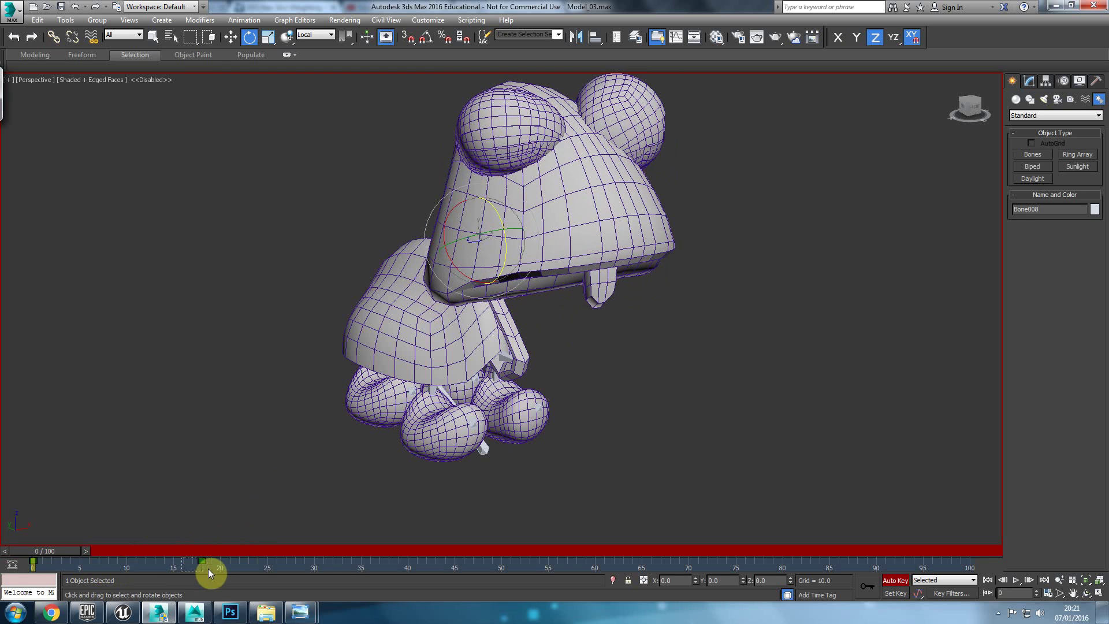
pyautogui.press('Delete')
# Key a rotated pose of the head bone at frame 20
pyautogui.moveTo(60, 554); pyautogui.dragTo(79, 553)
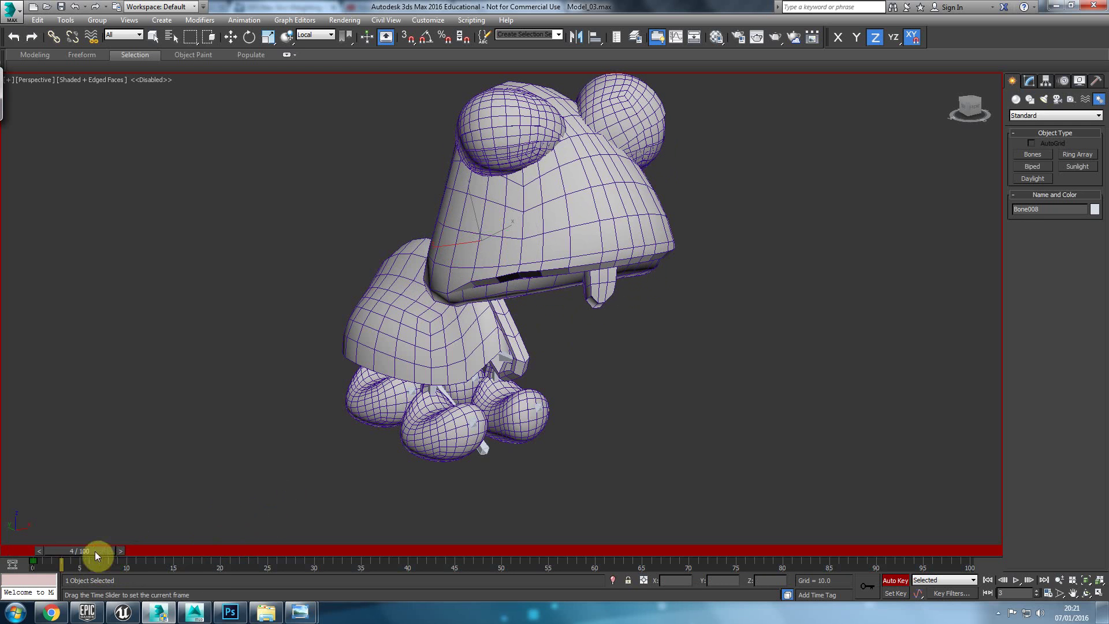
pyautogui.press('e')
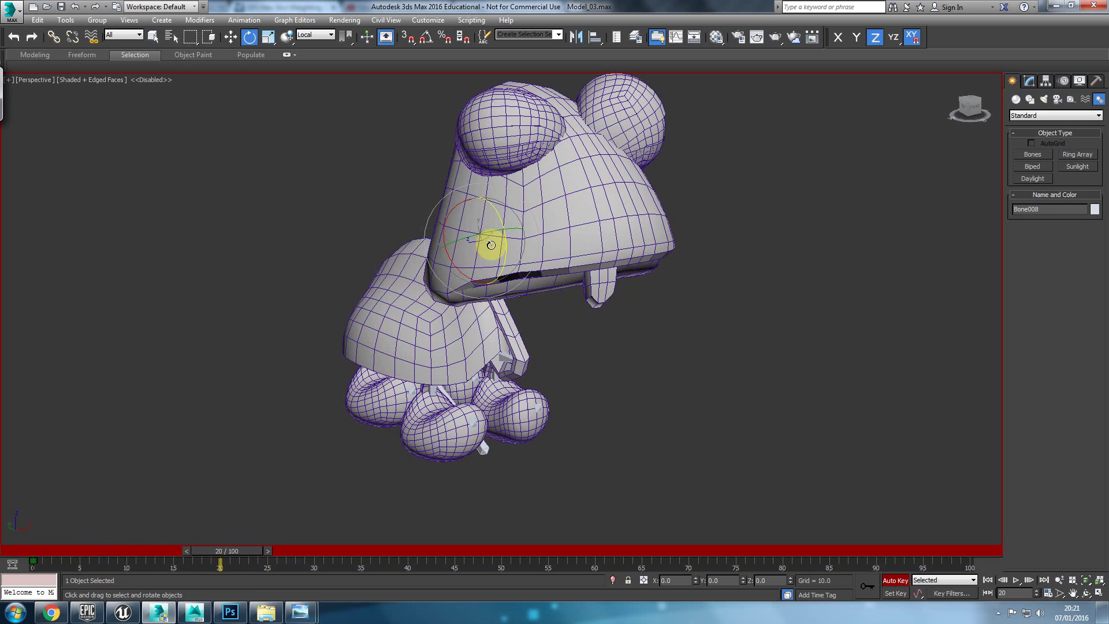
pyautogui.moveTo(488, 231); pyautogui.dragTo(505, 246)
pyautogui.moveTo(445, 218); pyautogui.dragTo(446, 220)
# Copy the head bone's frame 0 key to frame 60, leaving the current time at frame 40
pyautogui.keyDown('shift'); pyautogui.moveTo(34, 568); pyautogui.dragTo(412, 569); pyautogui.keyUp('shift')
pyautogui.moveTo(261, 556); pyautogui.dragTo(424, 543)
pyautogui.press('e')
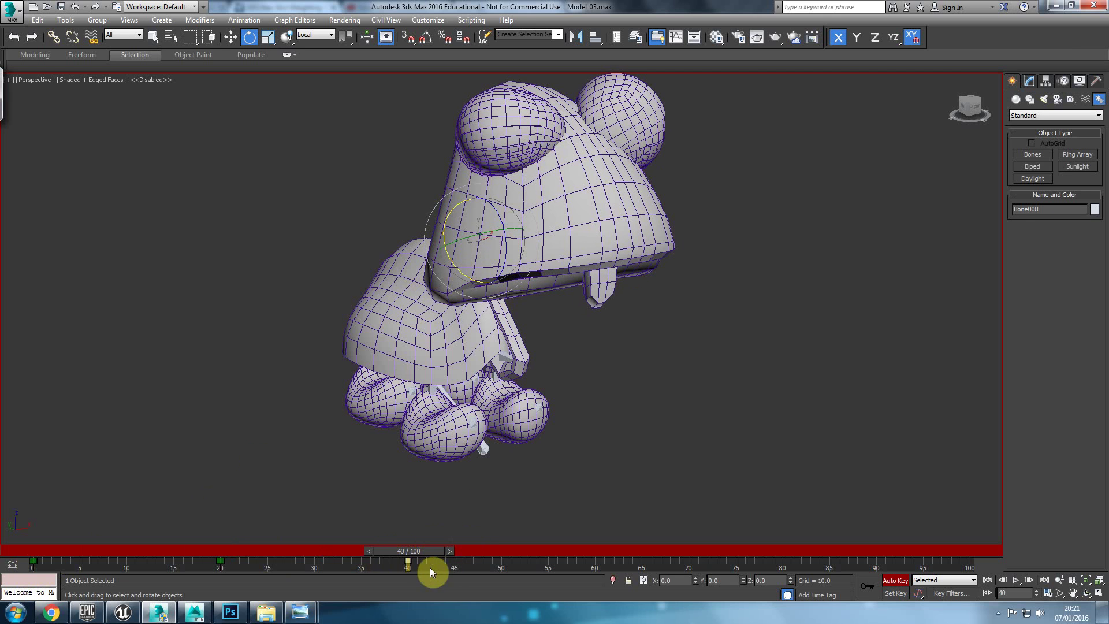
pyautogui.moveTo(407, 562); pyautogui.dragTo(593, 564)
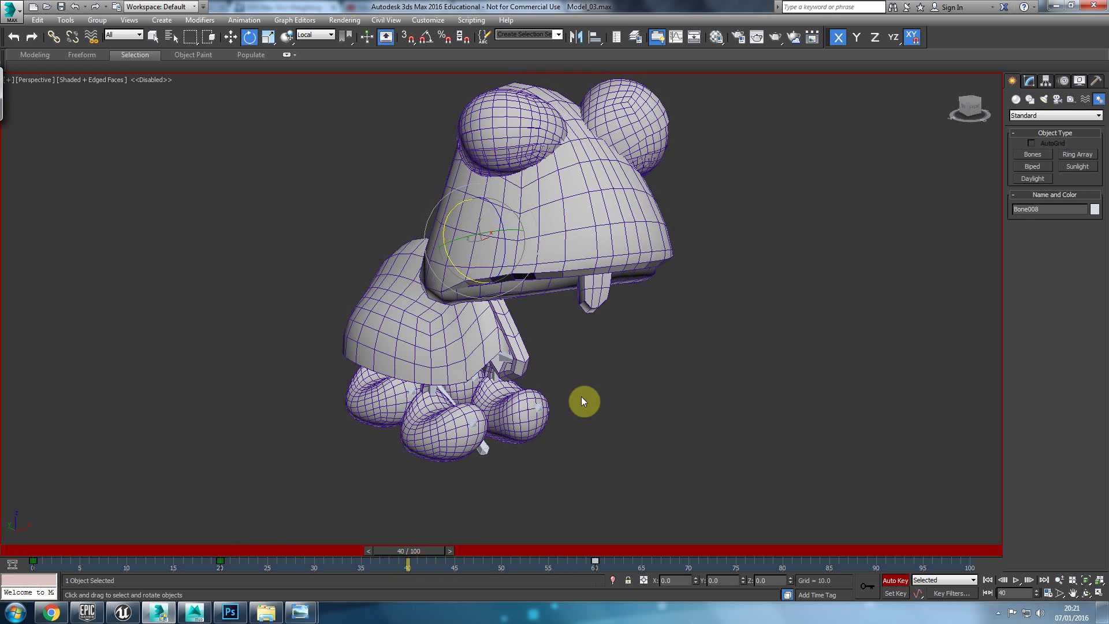
# Try a rotated pose of the head bone at frame 40 and scrub past it to check the motion
pyautogui.moveTo(486, 231); pyautogui.dragTo(449, 218)
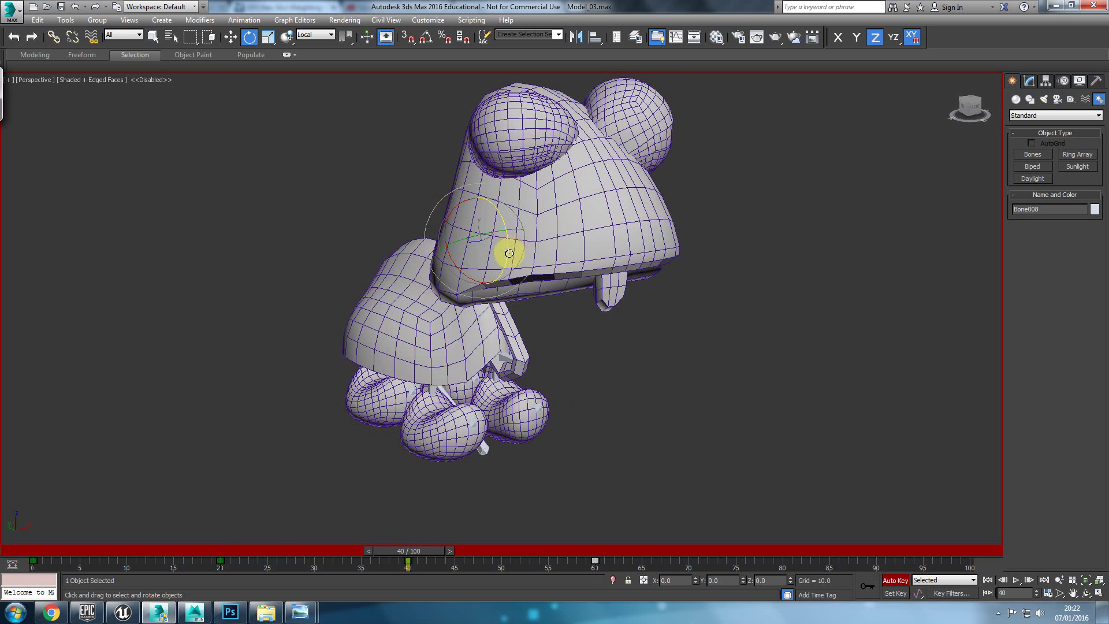
pyautogui.moveTo(508, 251); pyautogui.dragTo(507, 328)
pyautogui.moveTo(441, 553); pyautogui.dragTo(521, 553)
# Copy the head bone's frame 0 key to frame 80 so the animation loops
pyautogui.click(220, 562)
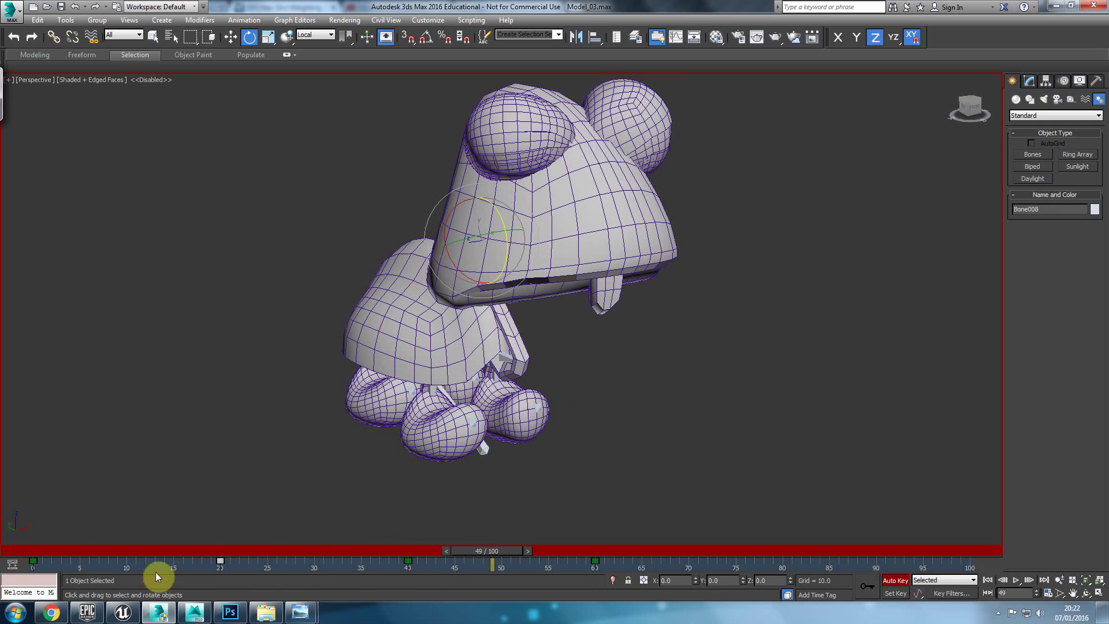
pyautogui.click(34, 564)
pyautogui.keyDown('shift'); pyautogui.moveTo(34, 564); pyautogui.dragTo(783, 550); pyautogui.keyUp('shift')
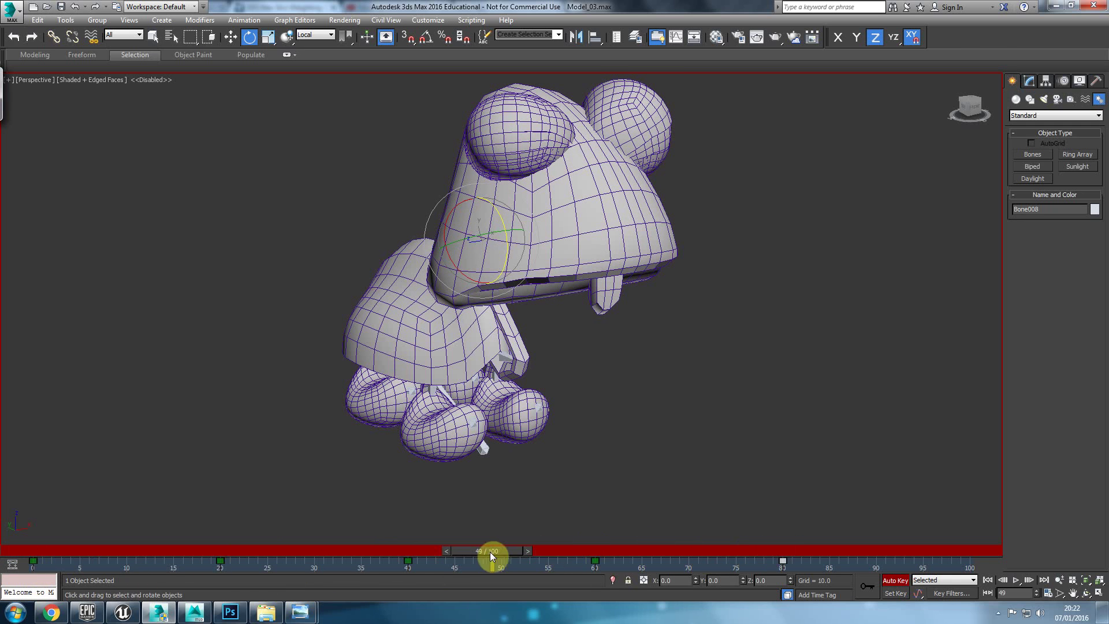
# Set the animation's end time to 80 in the time configuration
pyautogui.rightClick(1020, 576)
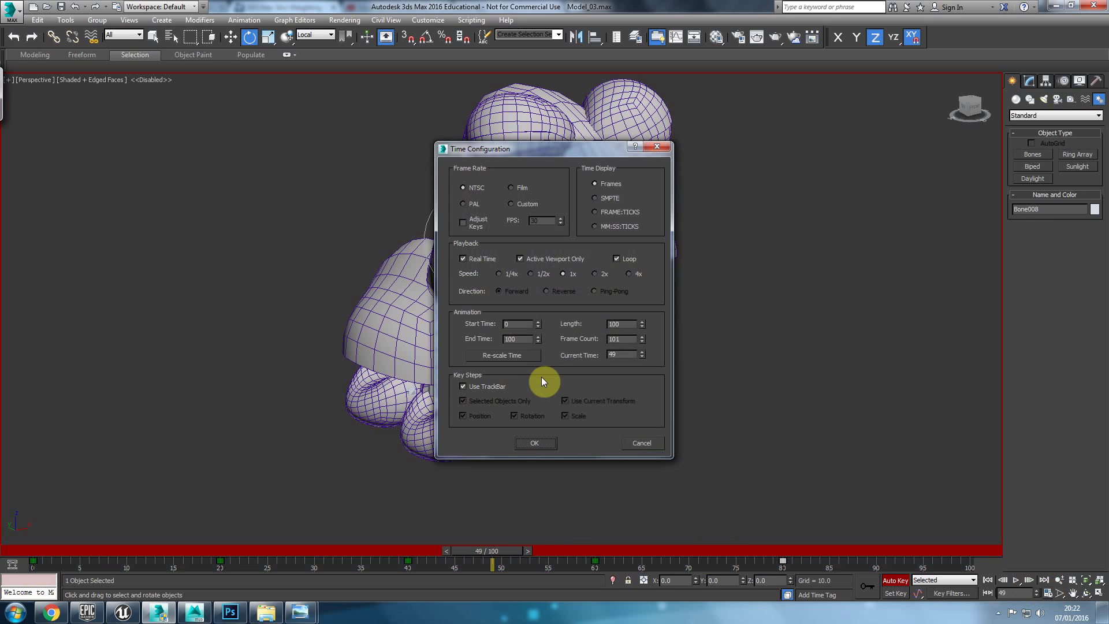
pyautogui.moveTo(531, 340); pyautogui.dragTo(62, 335)
pyautogui.write('80')
pyautogui.press('Tab')
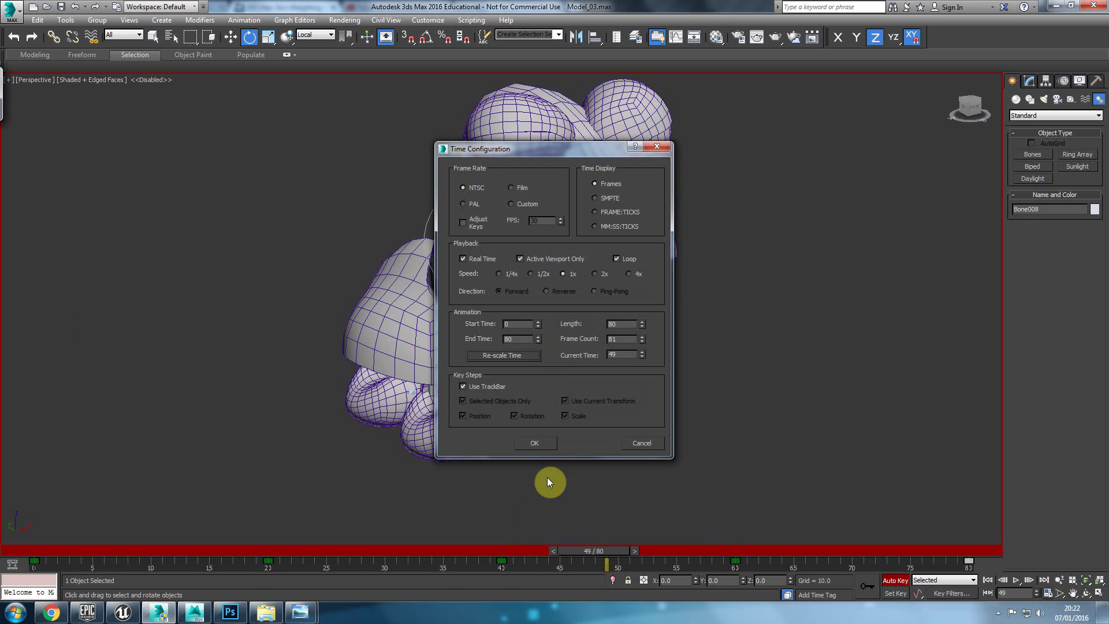
pyautogui.click(534, 443)
# Delete the head bone's key at frame 40
pyautogui.moveTo(590, 551); pyautogui.dragTo(613, 549)
pyautogui.moveTo(554, 566); pyautogui.dragTo(442, 570)
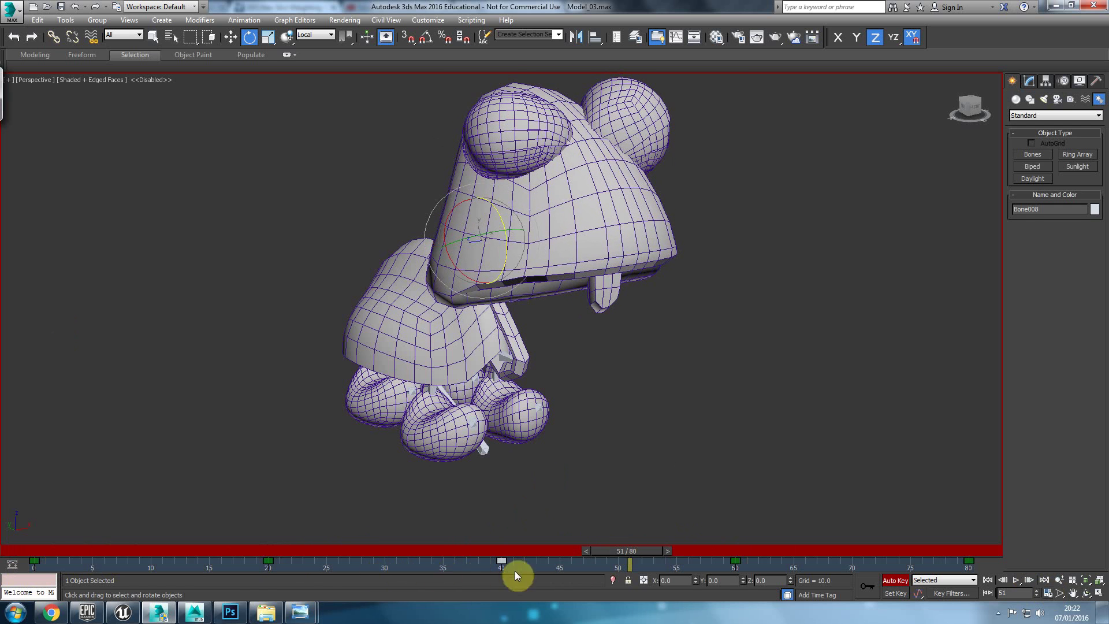
pyautogui.press('Delete')
# Review the head poses along the timeline and key a head bone rotation about its local Z axis at frame 60
pyautogui.moveTo(613, 553); pyautogui.dragTo(494, 547)
pyautogui.moveTo(397, 553); pyautogui.dragTo(259, 561)
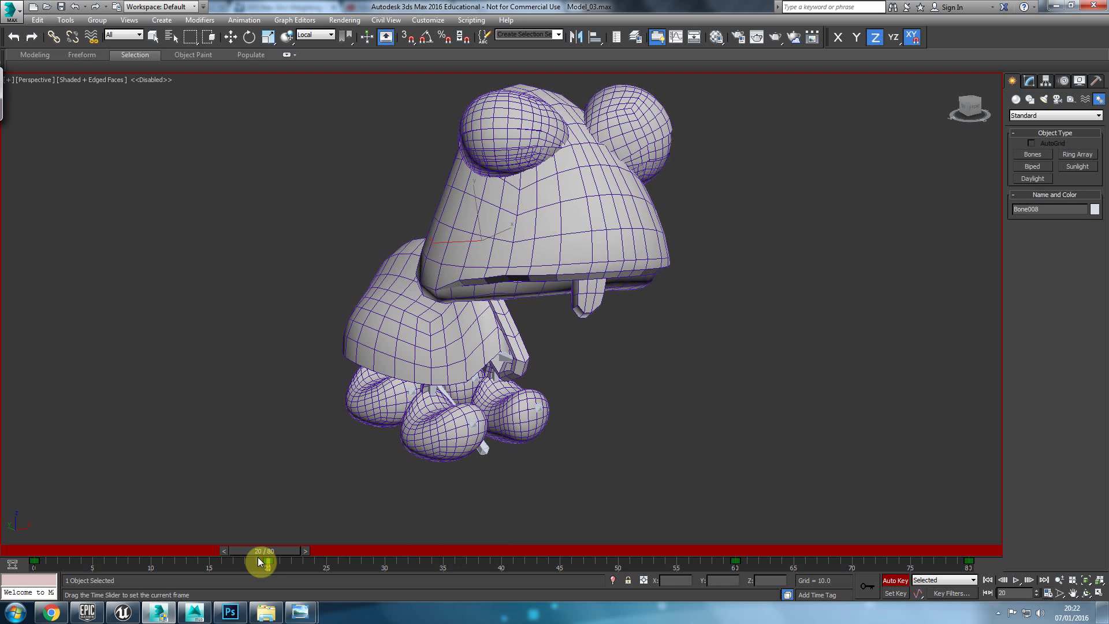
pyautogui.press('e')
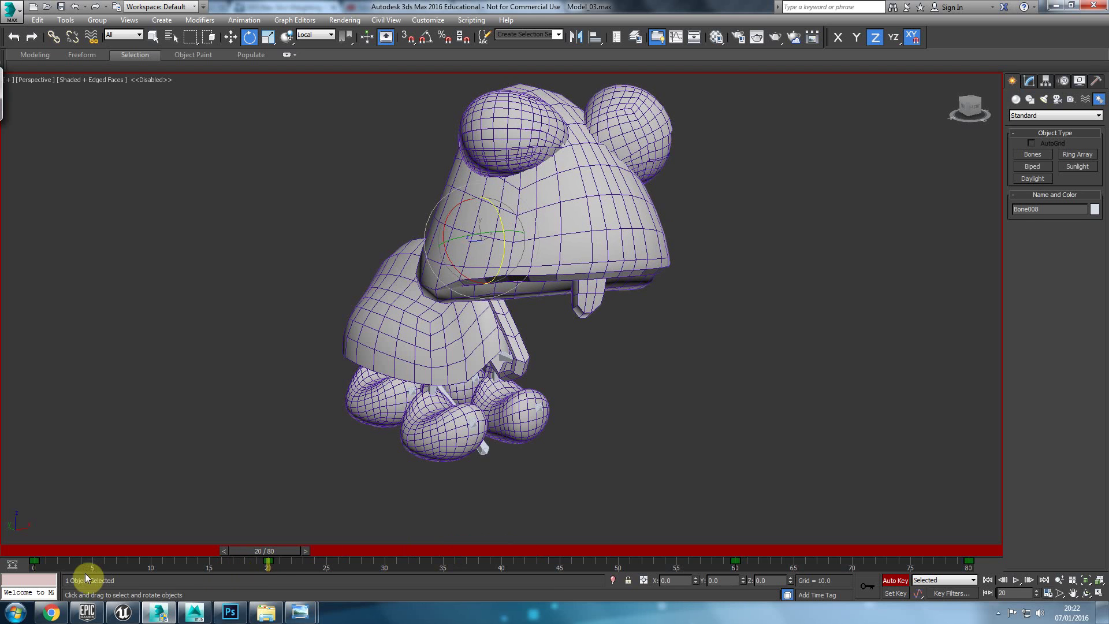
pyautogui.keyDown('alt'); pyautogui.moveTo(471, 354); pyautogui.dragTo(647, 378, button='middle'); pyautogui.keyUp('alt')
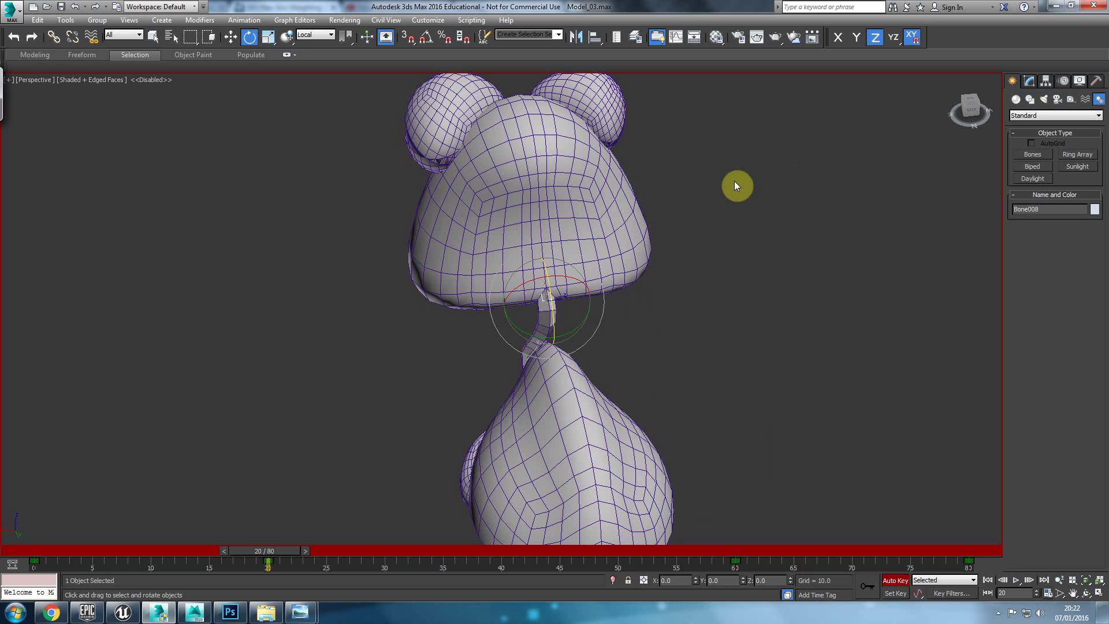
pyautogui.keyDown('alt'); pyautogui.moveTo(664, 196); pyautogui.dragTo(300, 484, button='middle'); pyautogui.keyUp('alt')
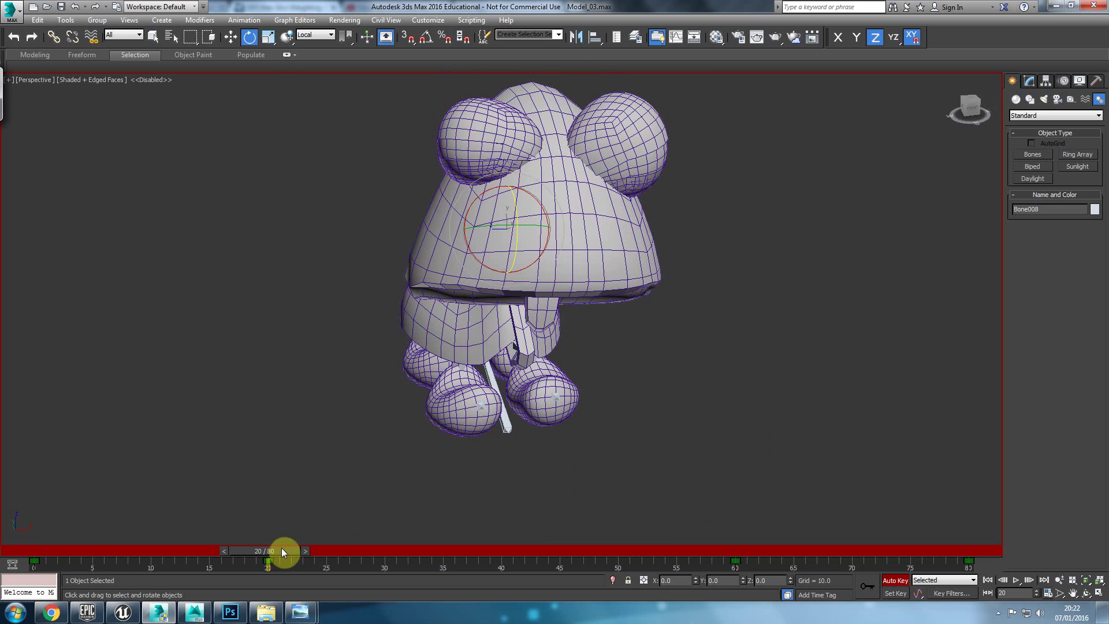
pyautogui.moveTo(283, 548); pyautogui.dragTo(845, 561)
pyautogui.moveTo(921, 554)
pyautogui.mouseDown()
pyautogui.moveTo(738, 553)
pyautogui.moveTo(965, 550)
pyautogui.moveTo(533, 546)
pyautogui.moveTo(923, 545)
pyautogui.mouseUp()
pyautogui.keyDown('shift'); pyautogui.moveTo(34, 562); pyautogui.dragTo(763, 559); pyautogui.keyUp('shift')
pyautogui.press('e')
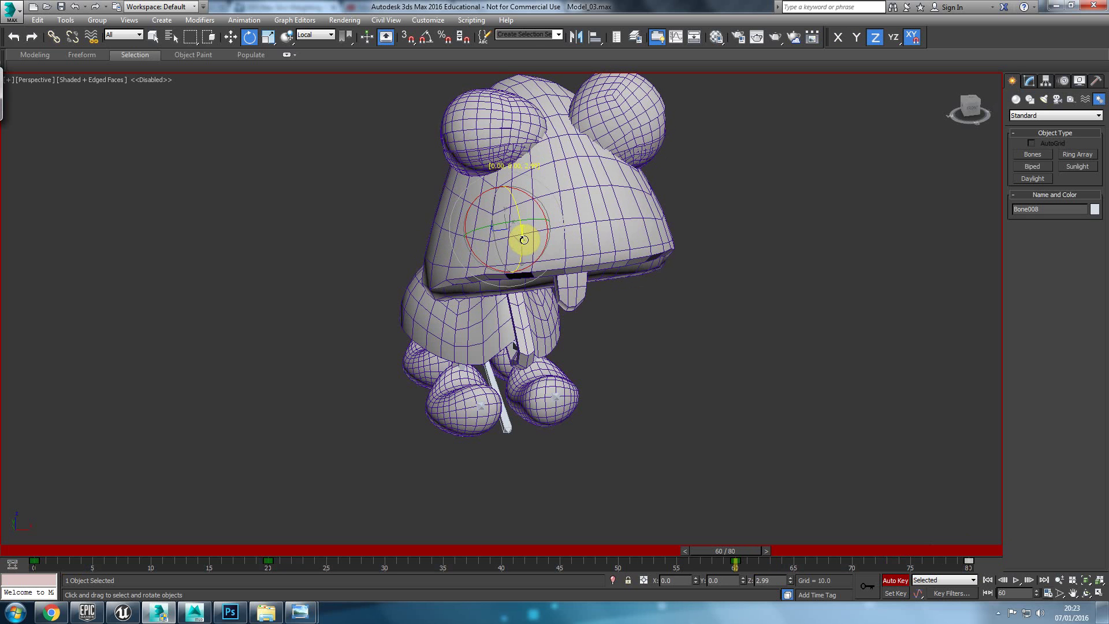
# Play the looping head animation and scrub through the whole timeline to check it
pyautogui.moveTo(718, 553); pyautogui.dragTo(9, 559)
pyautogui.press('/')
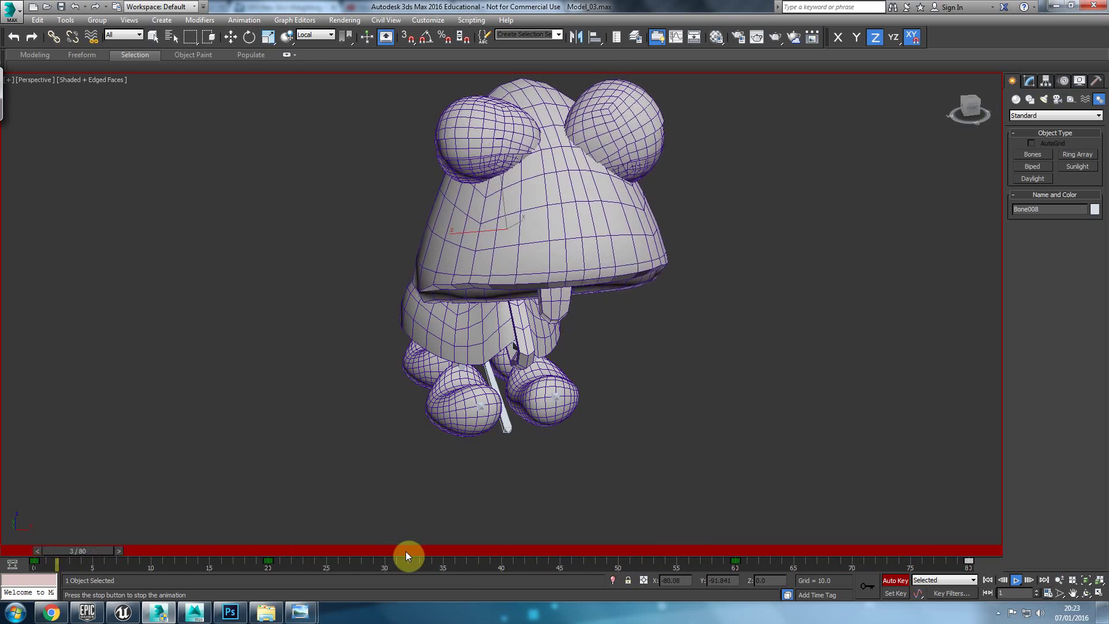
pyautogui.moveTo(405, 551); pyautogui.dragTo(1053, 558)
pyautogui.press('e')
pyautogui.moveTo(943, 553); pyautogui.dragTo(9, 552)
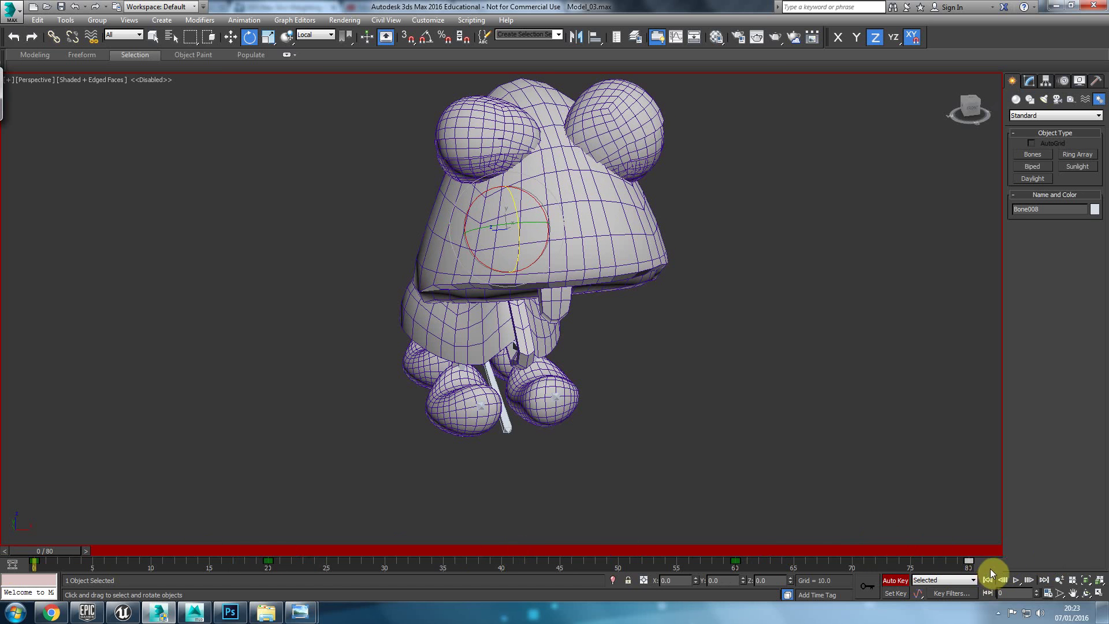
# Try animation end times of 79 and 75 with playback, and restore the end time to 80
pyautogui.keyDown('ctrl'); pyautogui.keyDown('alt'); pyautogui.moveTo(961, 569); pyautogui.dragTo(958, 570, button='right'); pyautogui.keyUp('alt'); pyautogui.keyUp('ctrl')
pyautogui.press('/')
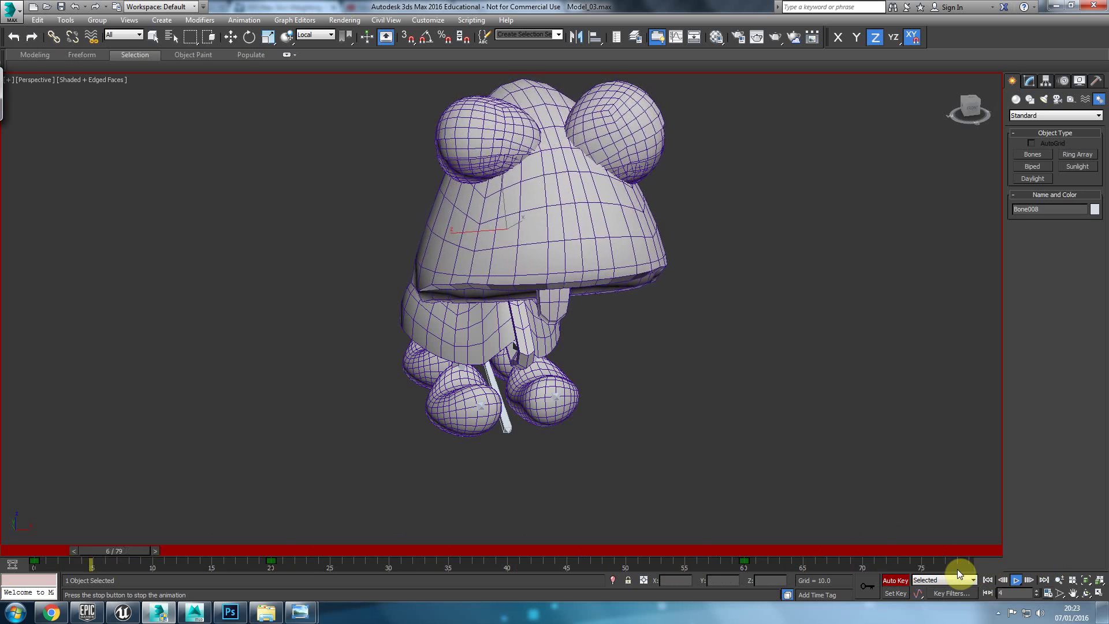
pyautogui.click(852, 551)
pyautogui.moveTo(852, 550); pyautogui.dragTo(845, 552)
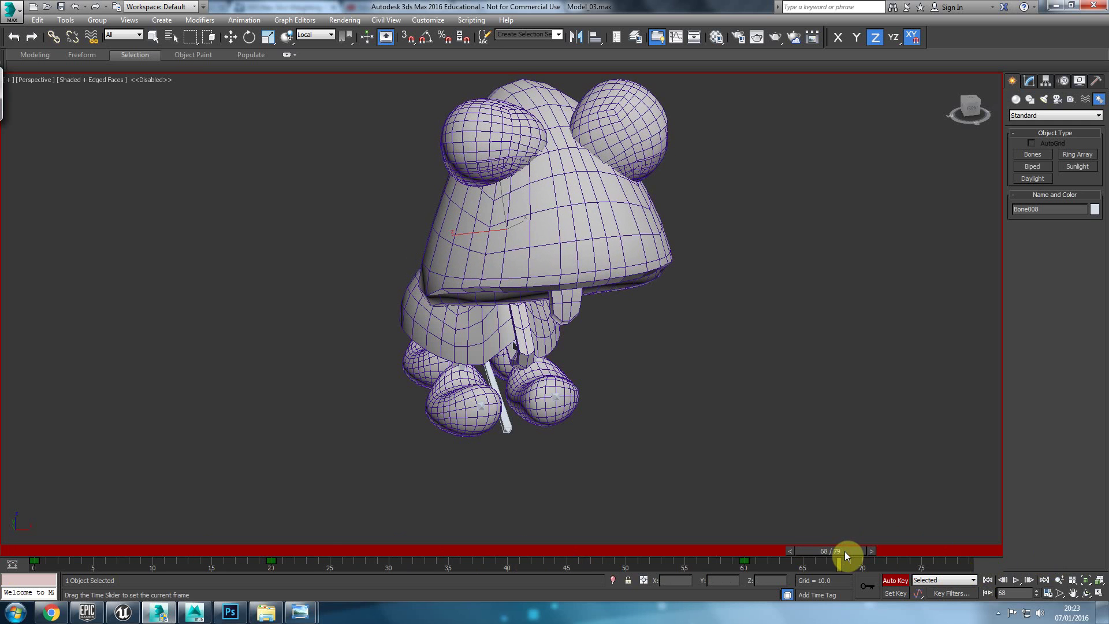
pyautogui.keyDown('ctrl'); pyautogui.keyDown('alt'); pyautogui.moveTo(861, 561); pyautogui.dragTo(909, 568, button='right'); pyautogui.keyUp('alt'); pyautogui.keyUp('ctrl')
pyautogui.press('/')
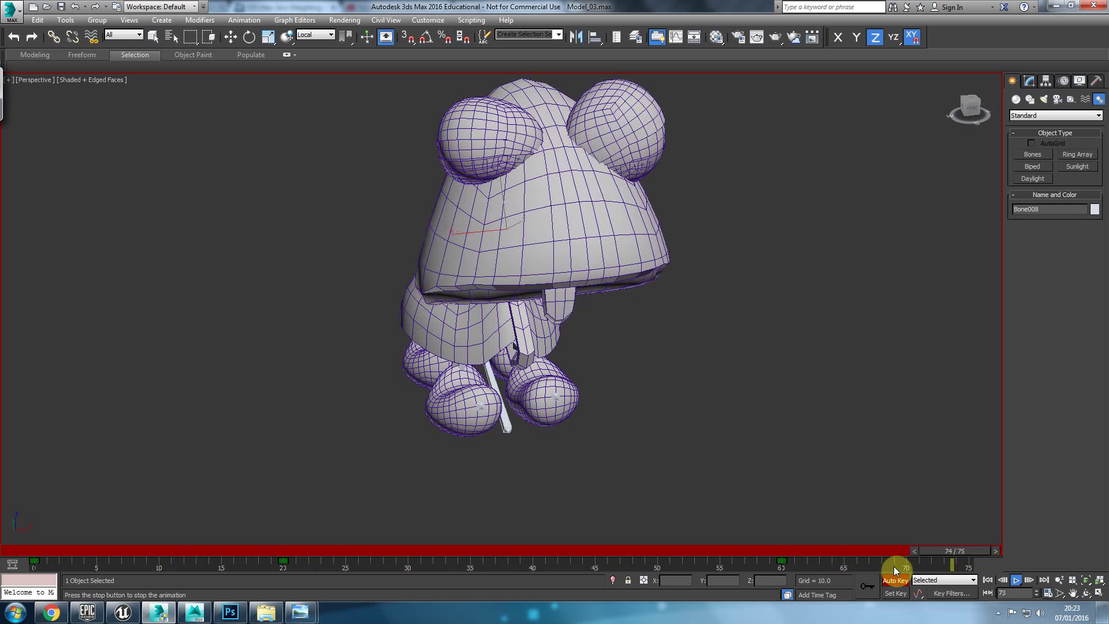
pyautogui.press('/')
pyautogui.press('e')
pyautogui.keyDown('ctrl'); pyautogui.keyDown('alt'); pyautogui.moveTo(920, 564); pyautogui.dragTo(852, 572, button='right'); pyautogui.keyUp('alt'); pyautogui.keyUp('ctrl')
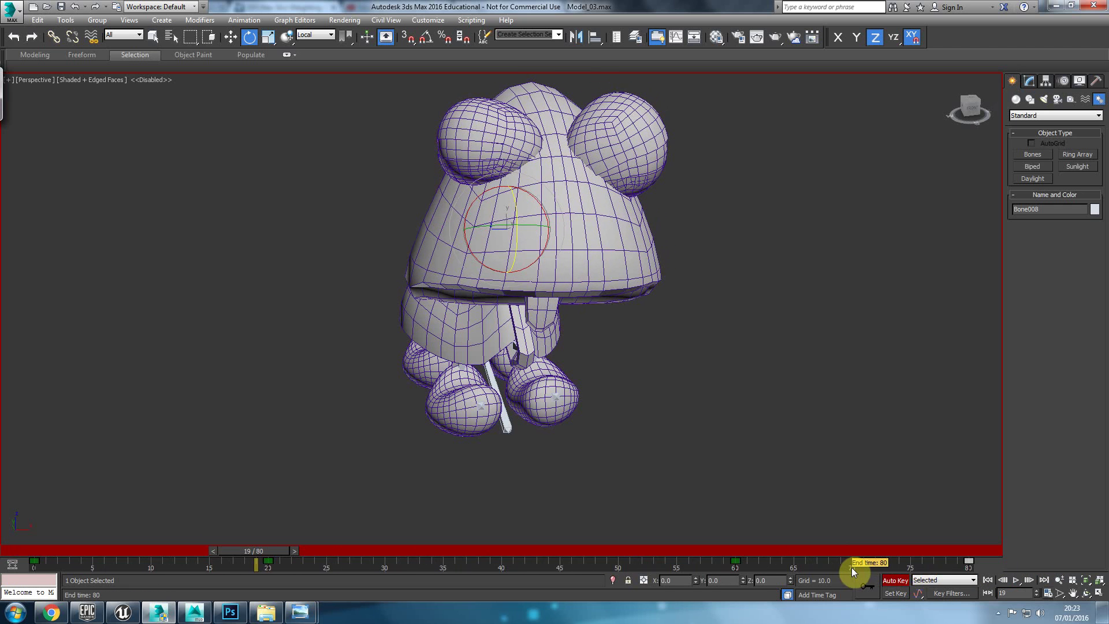
# Set all rotation keys of the head bone to smooth tangents in the Curve Editor
pyautogui.click(295, 20)
pyautogui.click(319, 35)
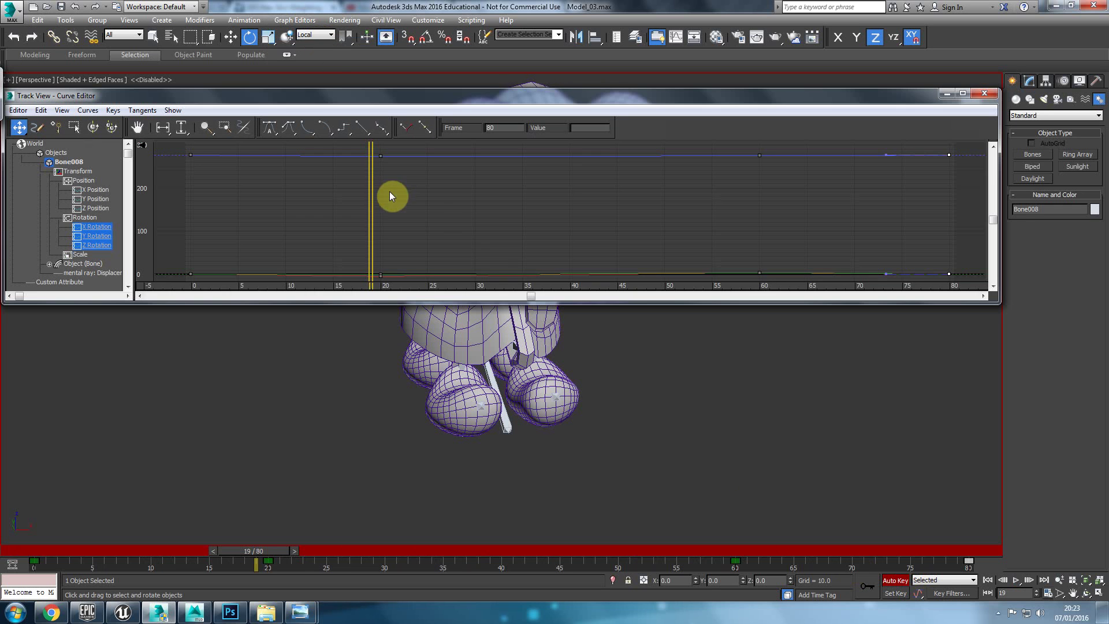
pyautogui.scroll(-1, 365, 218)
pyautogui.scroll(-1, 452, 218)
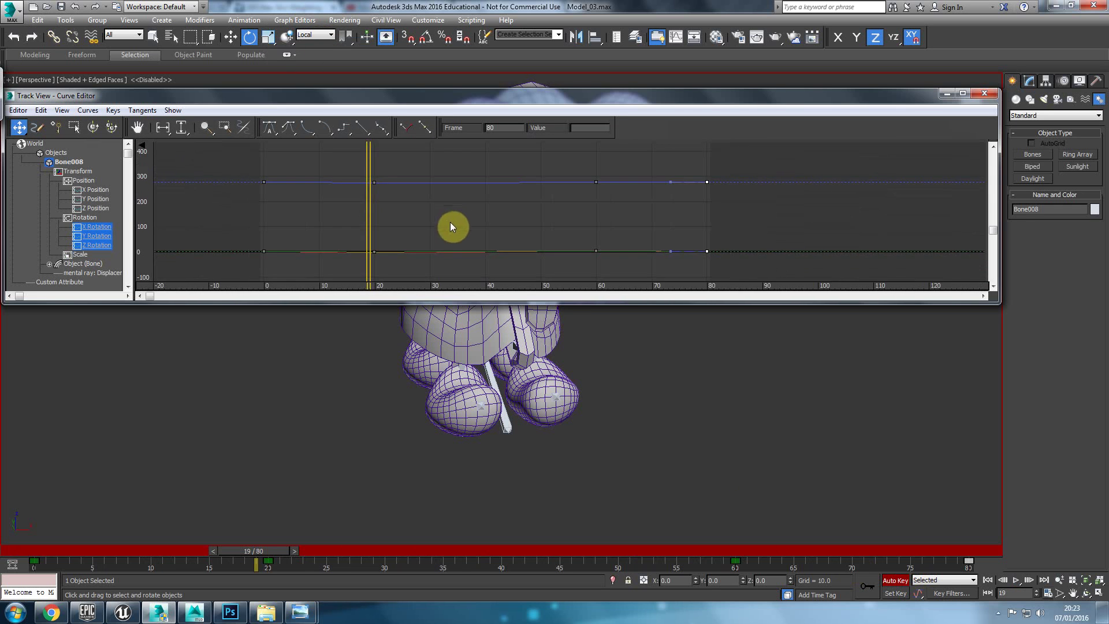
pyautogui.scroll(-2, 417, 205)
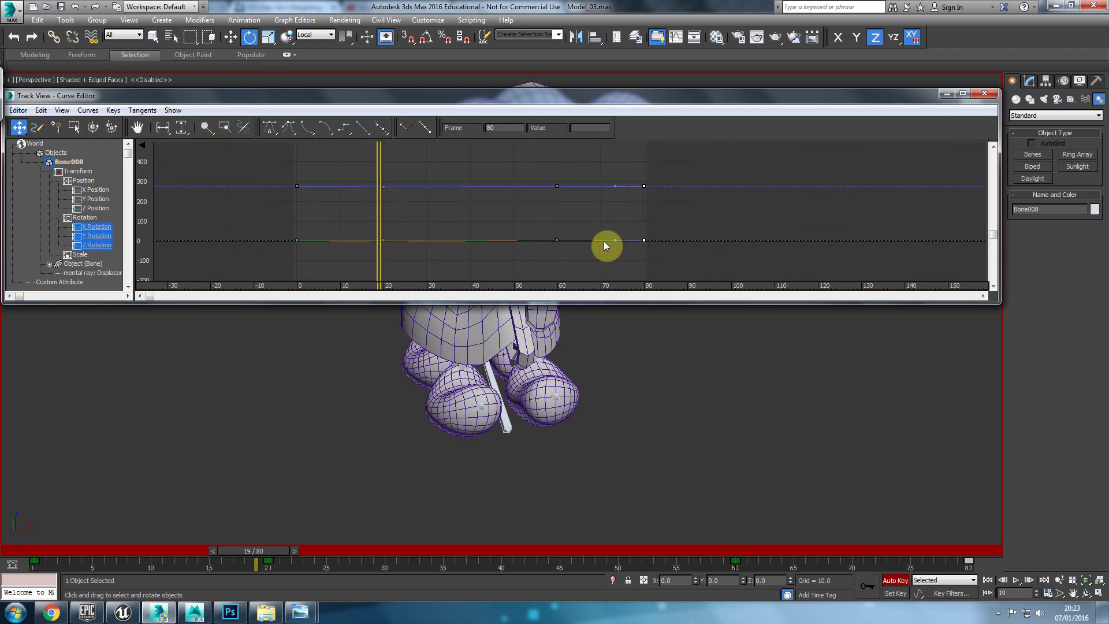
pyautogui.moveTo(369, 255); pyautogui.dragTo(287, 243)
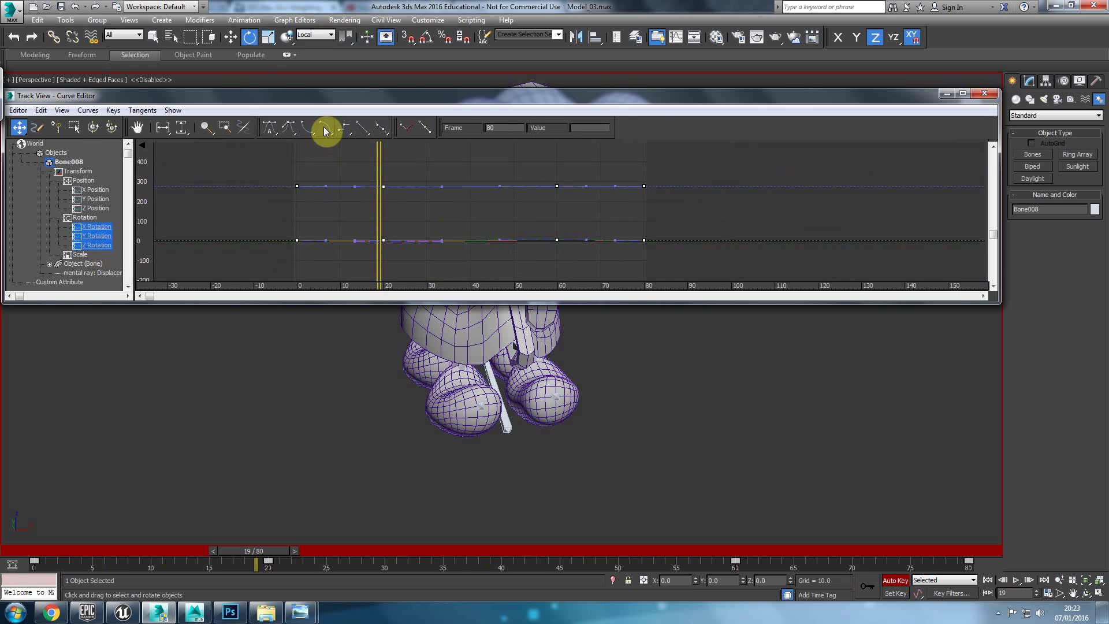
pyautogui.click(387, 126)
pyautogui.moveTo(411, 99); pyautogui.dragTo(390, 257)
# Play the animation to check the motion, close the Curve Editor and return to frame 0
pyautogui.click(1017, 580)
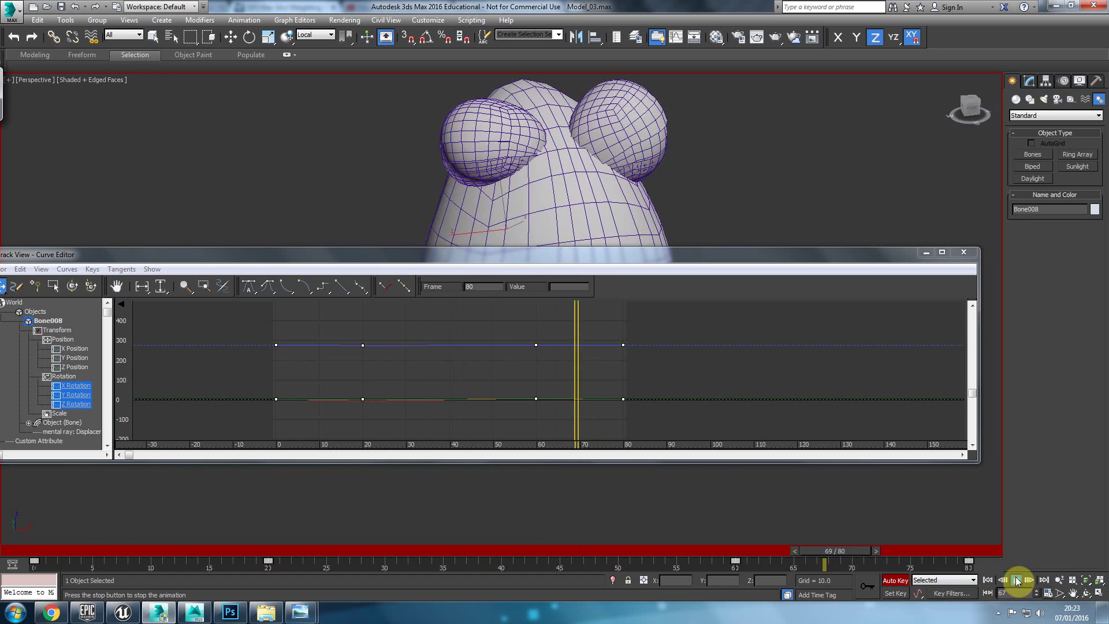
pyautogui.click(963, 252)
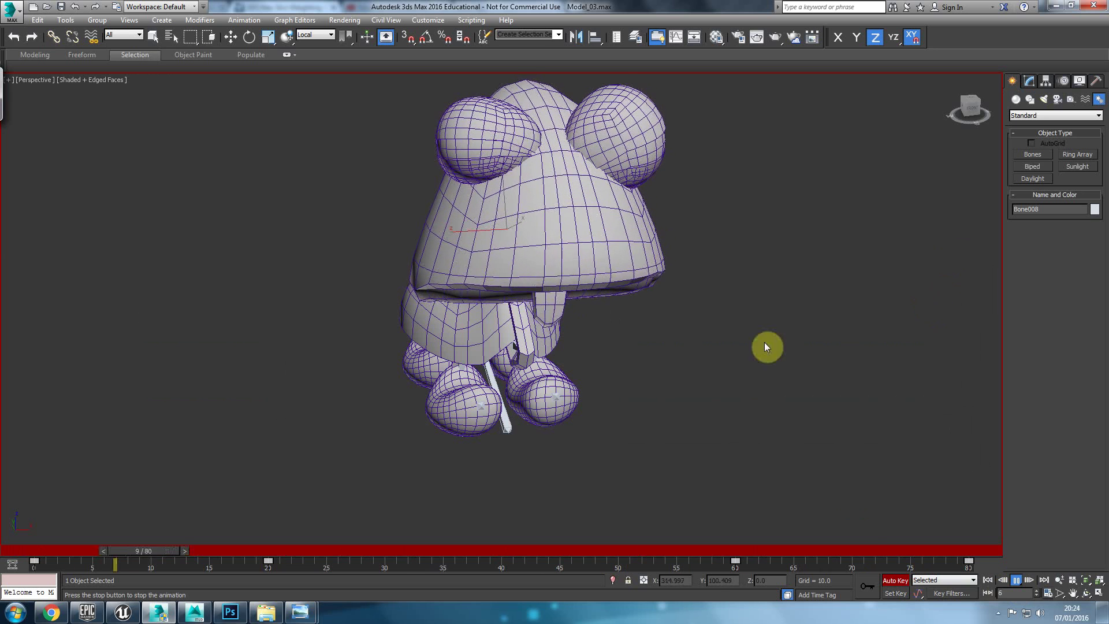
pyautogui.moveTo(373, 556); pyautogui.dragTo(3, 563)
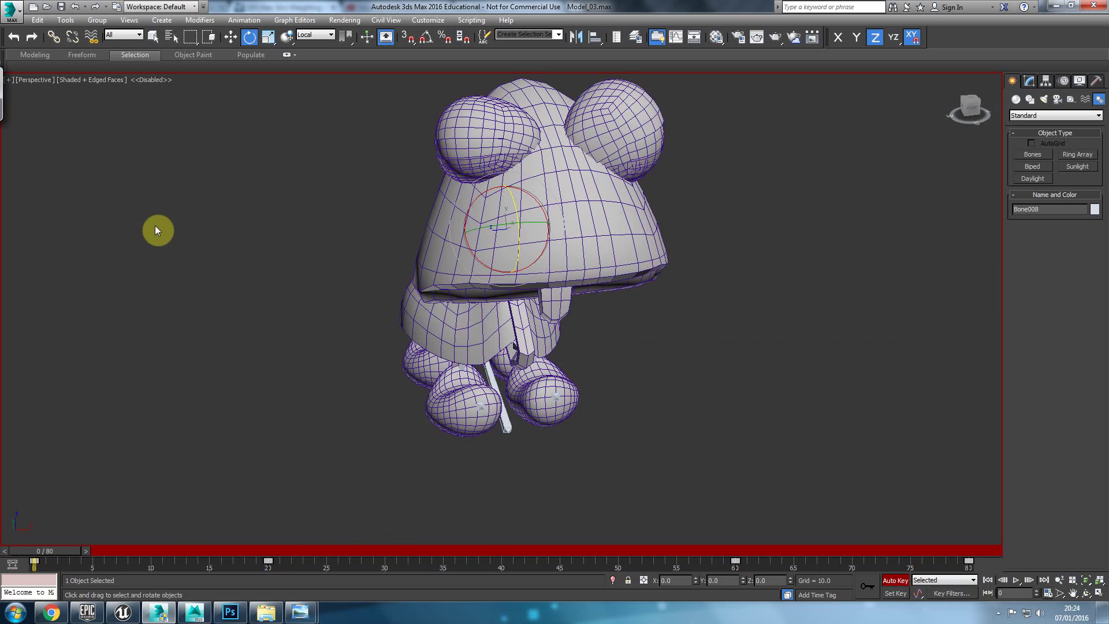
pyautogui.click(4, 7)
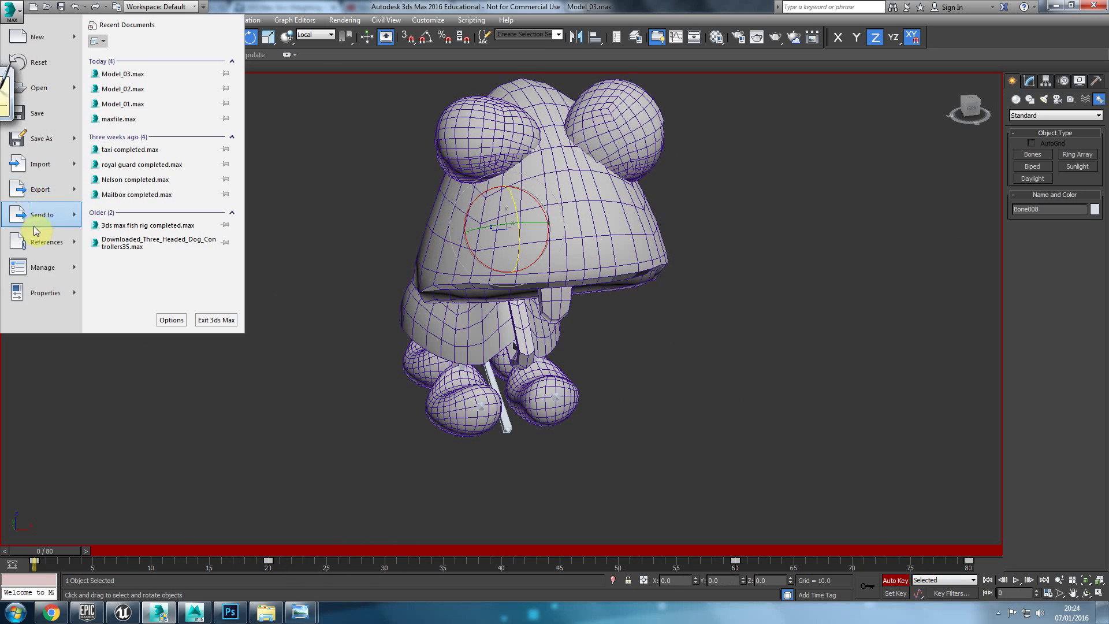
pyautogui.click(41, 189)
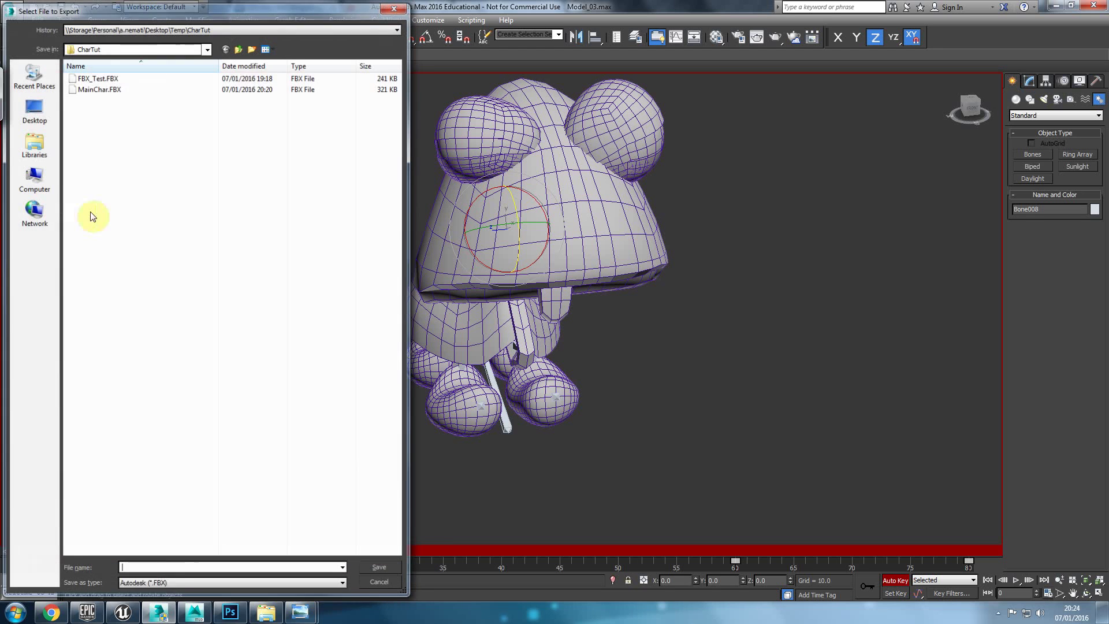
pyautogui.click(145, 549)
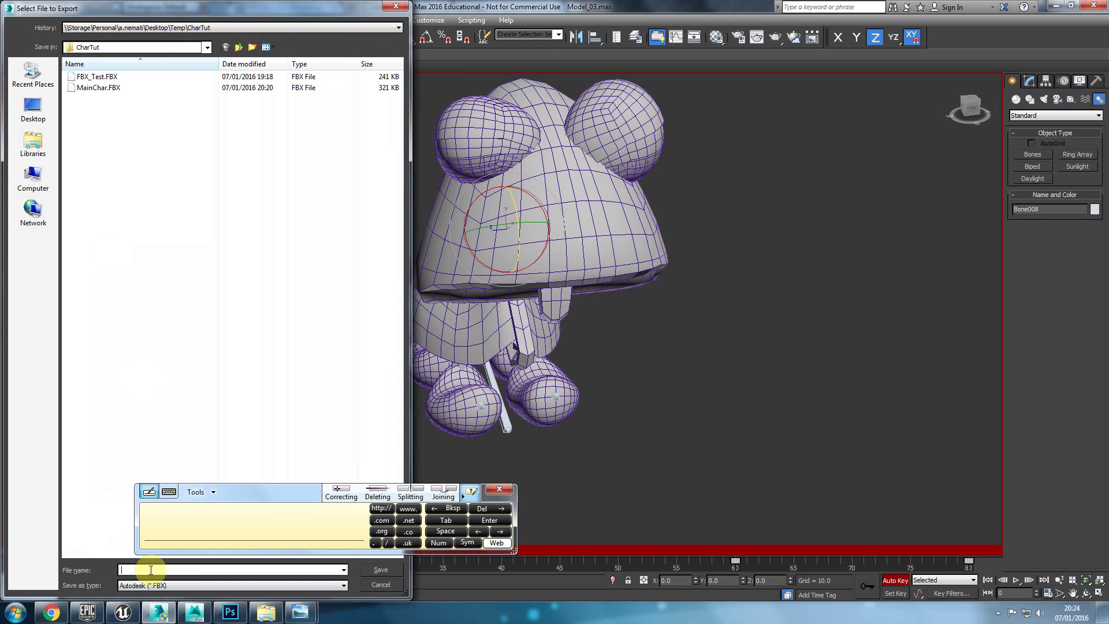
pyautogui.write('Anim_Idle')
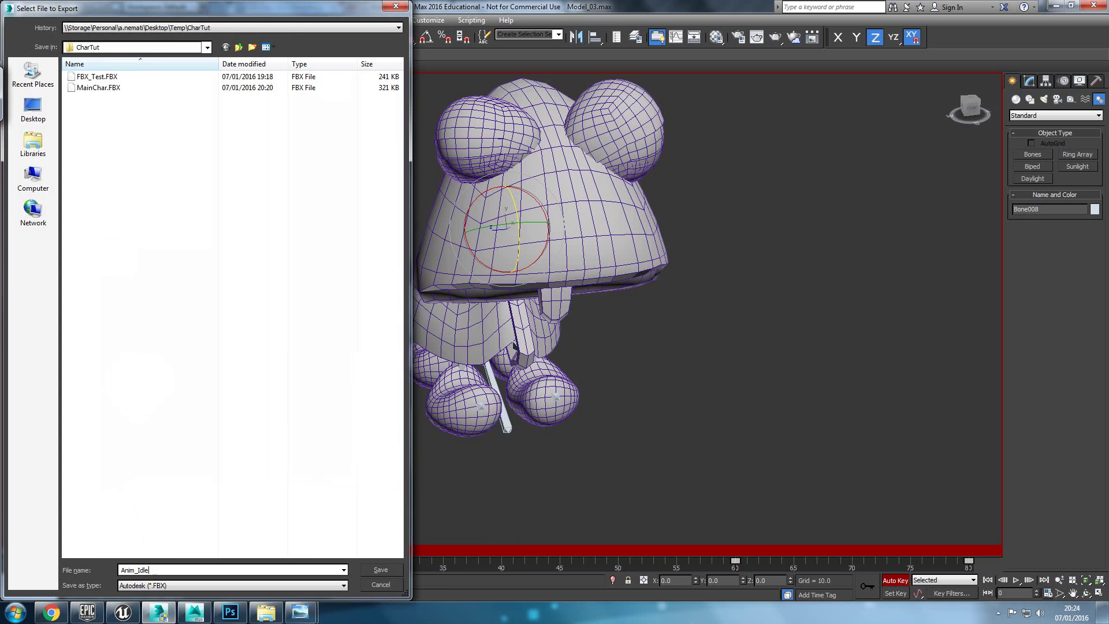
pyautogui.press('Return')
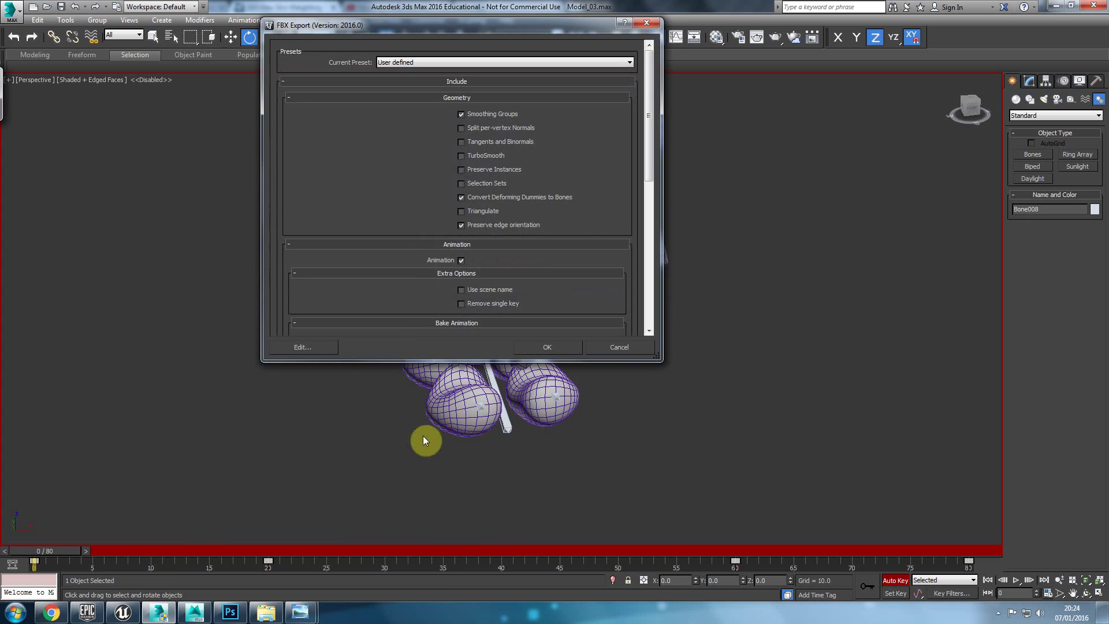
pyautogui.click(614, 349)
# Export the scene as the FBX file Anim_Idle with Bake Animation enabled for frames 0 to 80
pyautogui.click(10, 10)
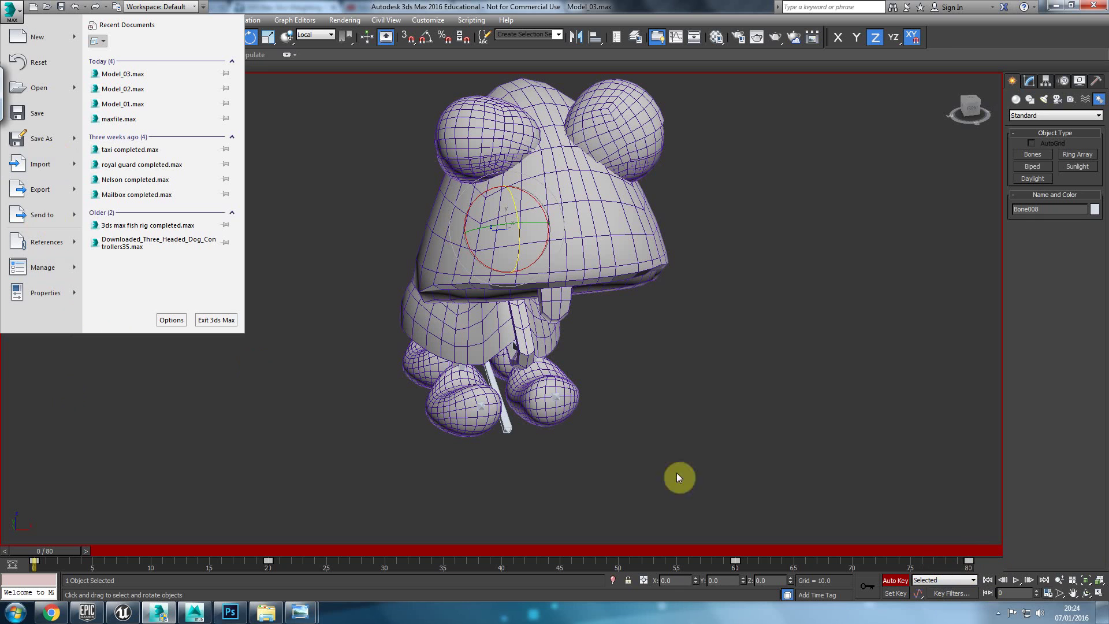
pyautogui.click(40, 189)
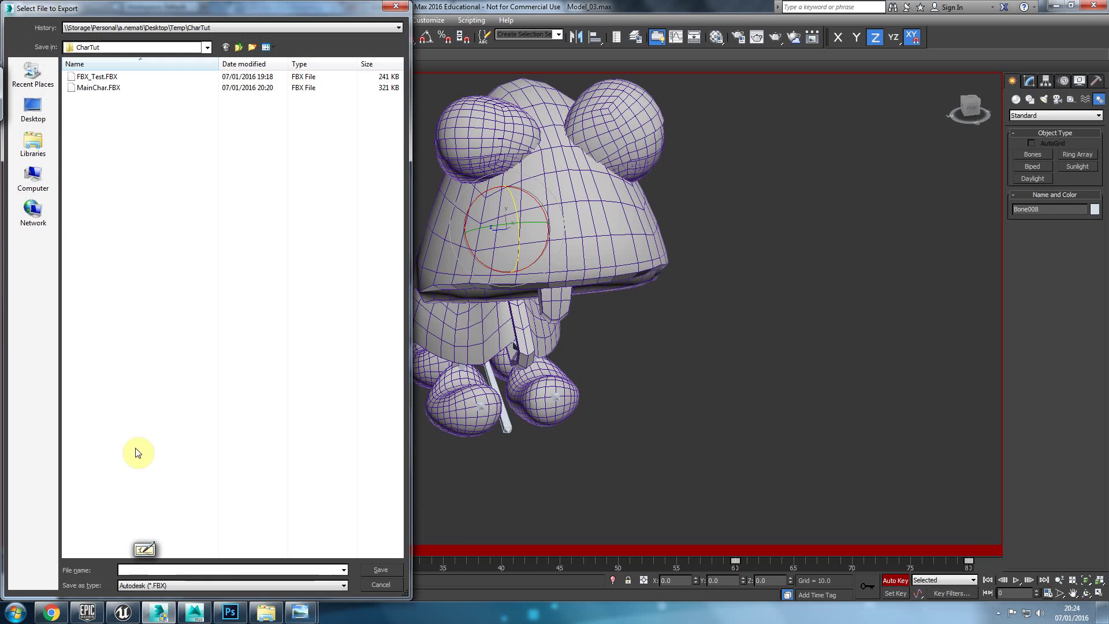
pyautogui.write('Anim_')
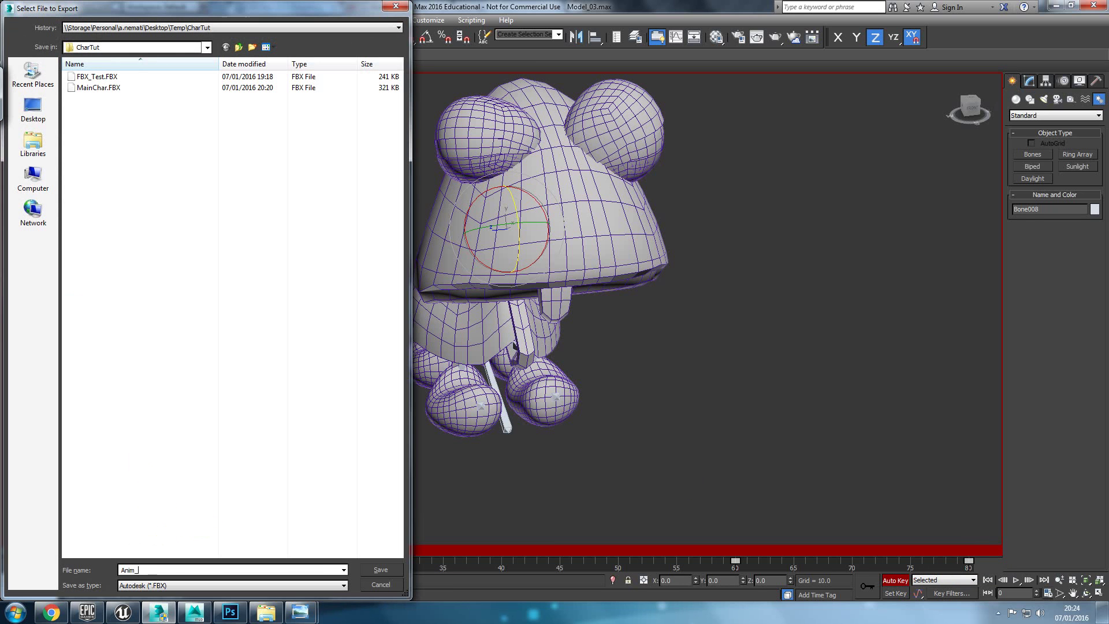
pyautogui.write('Idle')
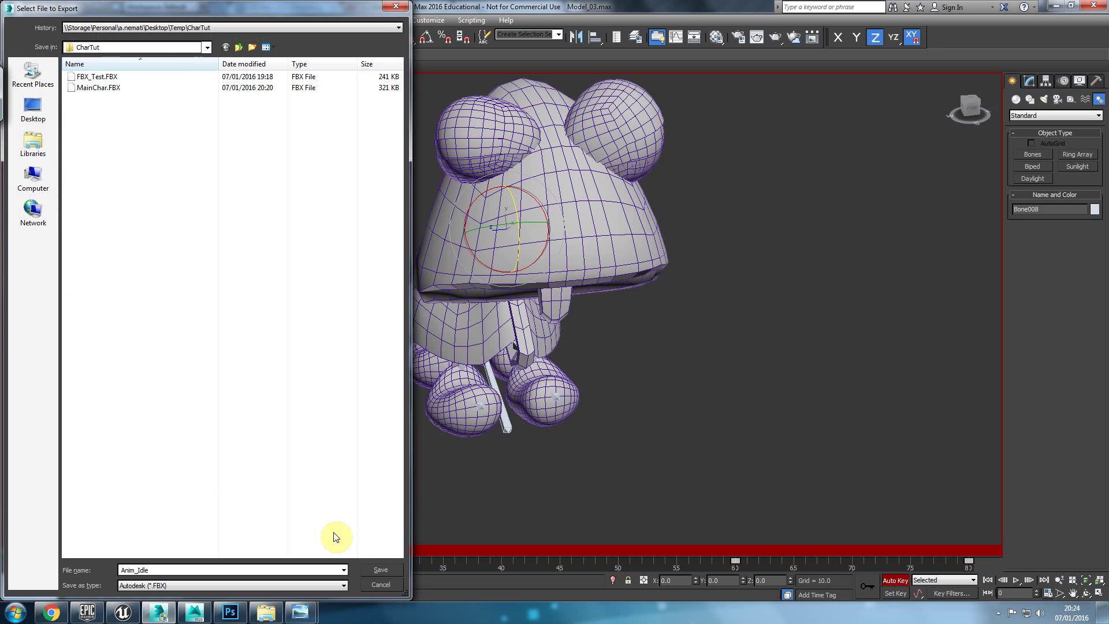
pyautogui.click(382, 569)
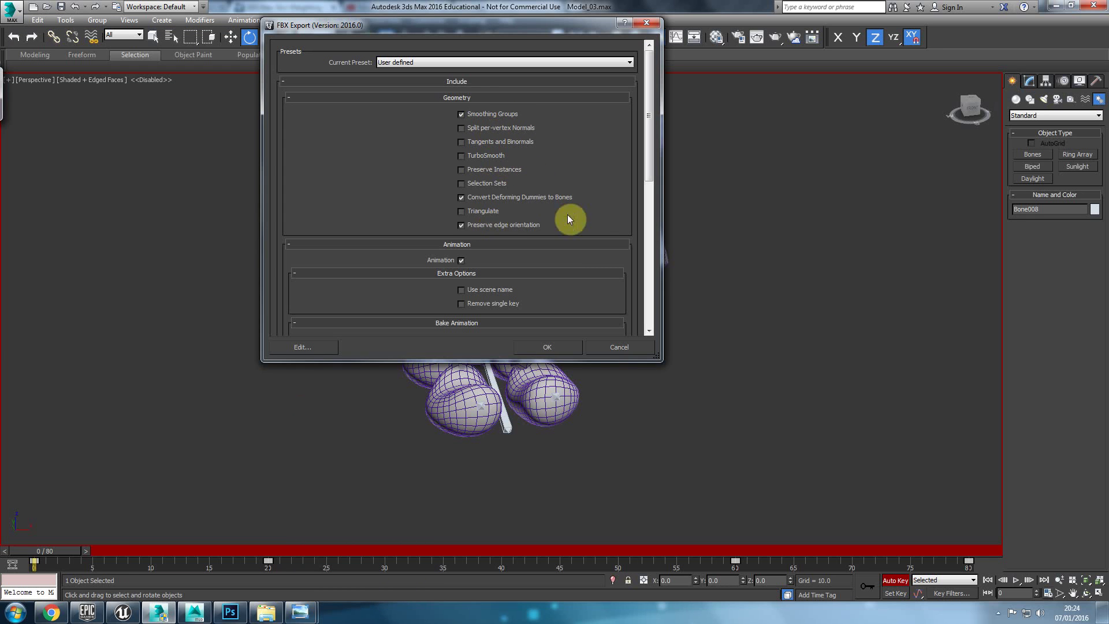
pyautogui.moveTo(650, 178); pyautogui.dragTo(655, 257)
pyautogui.click(461, 278)
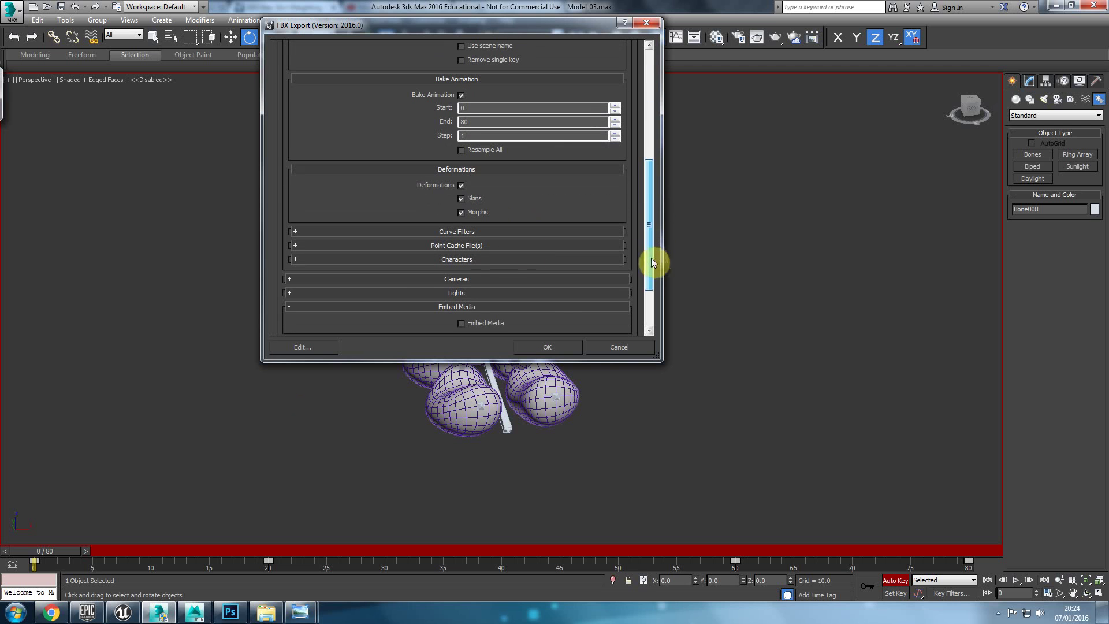
pyautogui.click(561, 346)
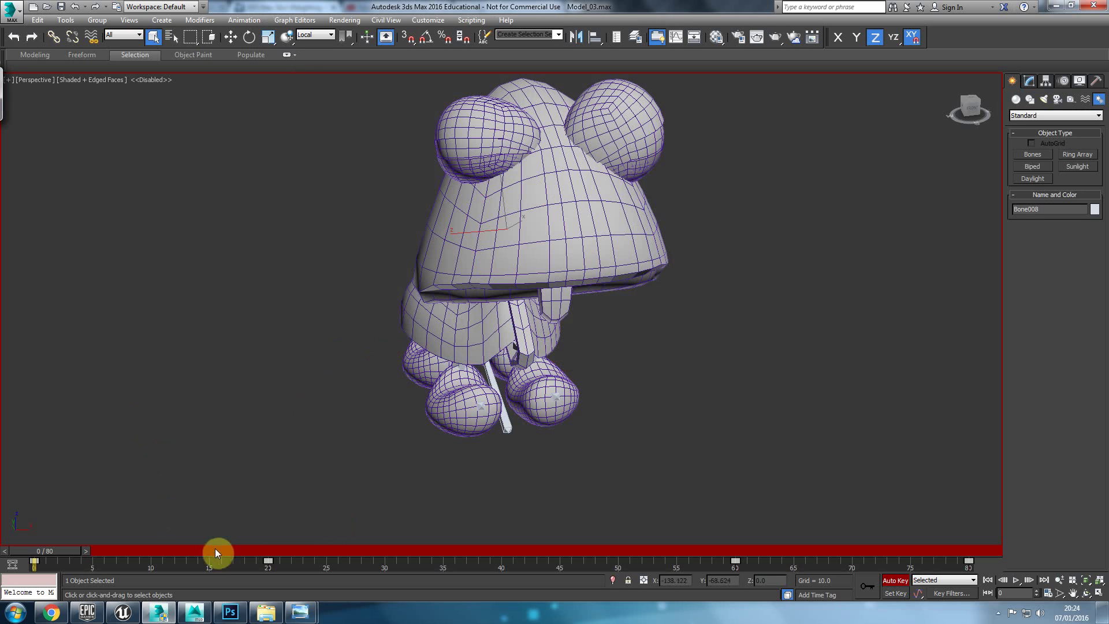
# Delete the head bone's idle keys after frame 0 and save the scene as the incremented copy Model_04.max
pyautogui.moveTo(210, 559); pyautogui.dragTo(1103, 530)
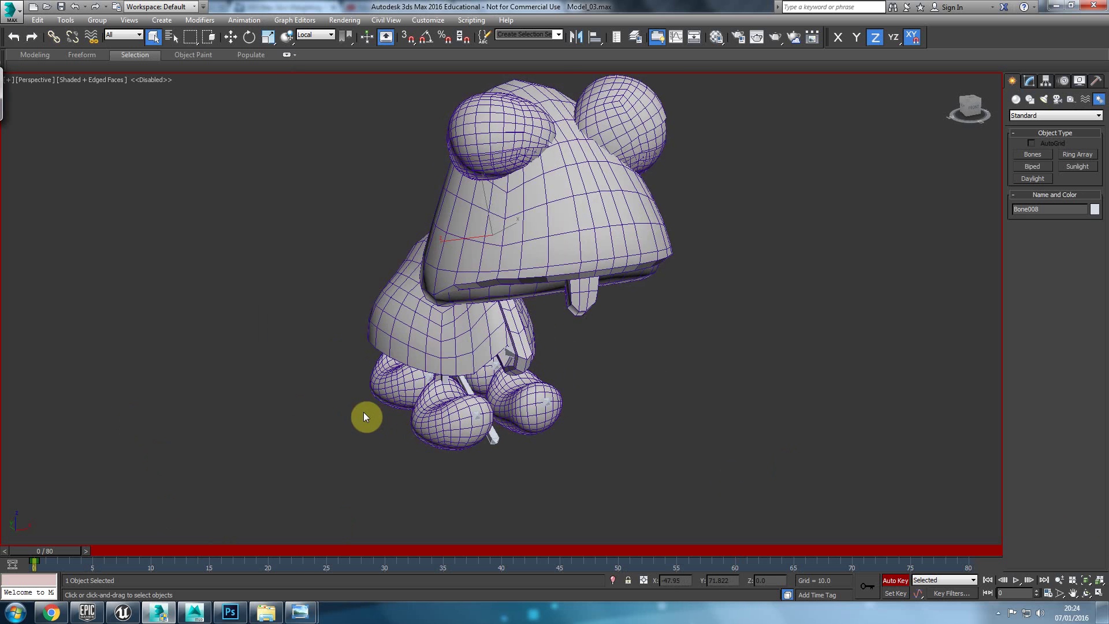
pyautogui.press('l')
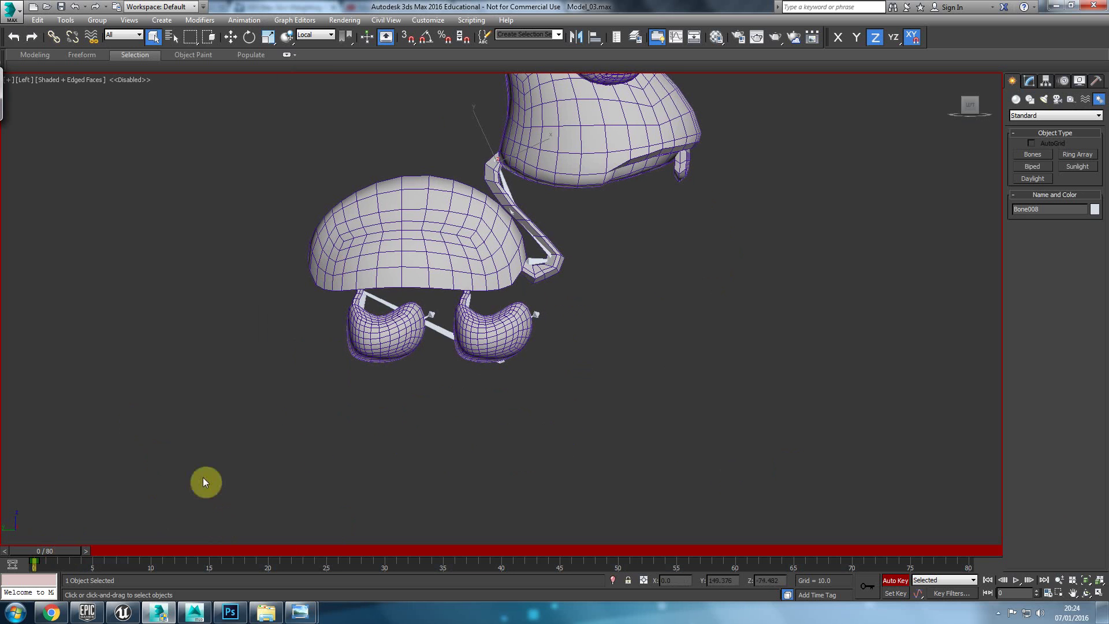
pyautogui.scroll(3, 347, 396)
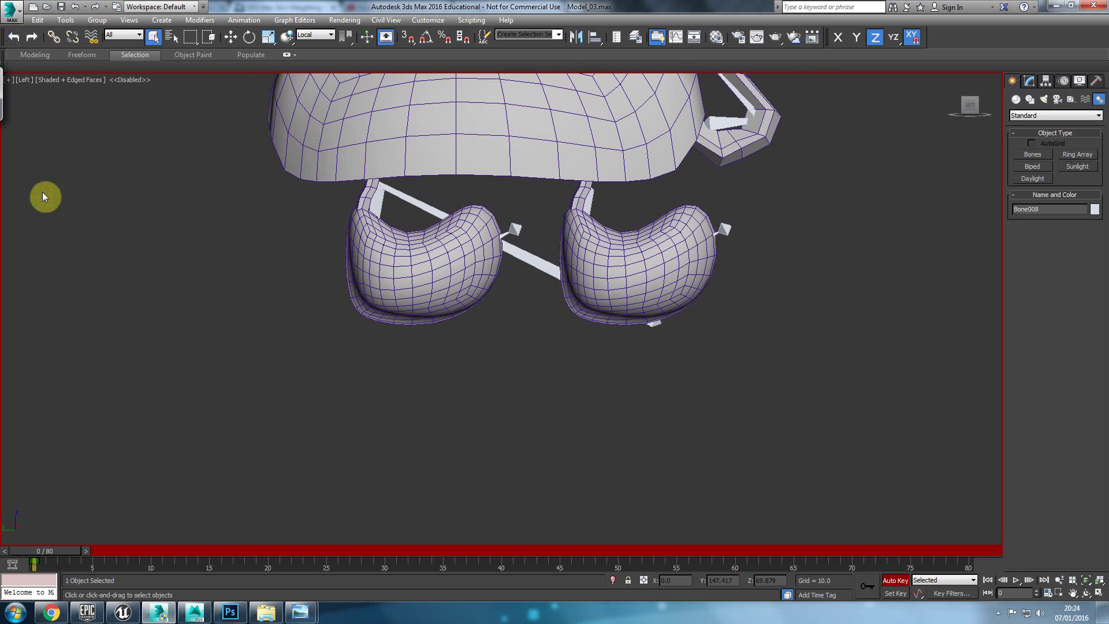
pyautogui.click(11, 10)
pyautogui.click(42, 137)
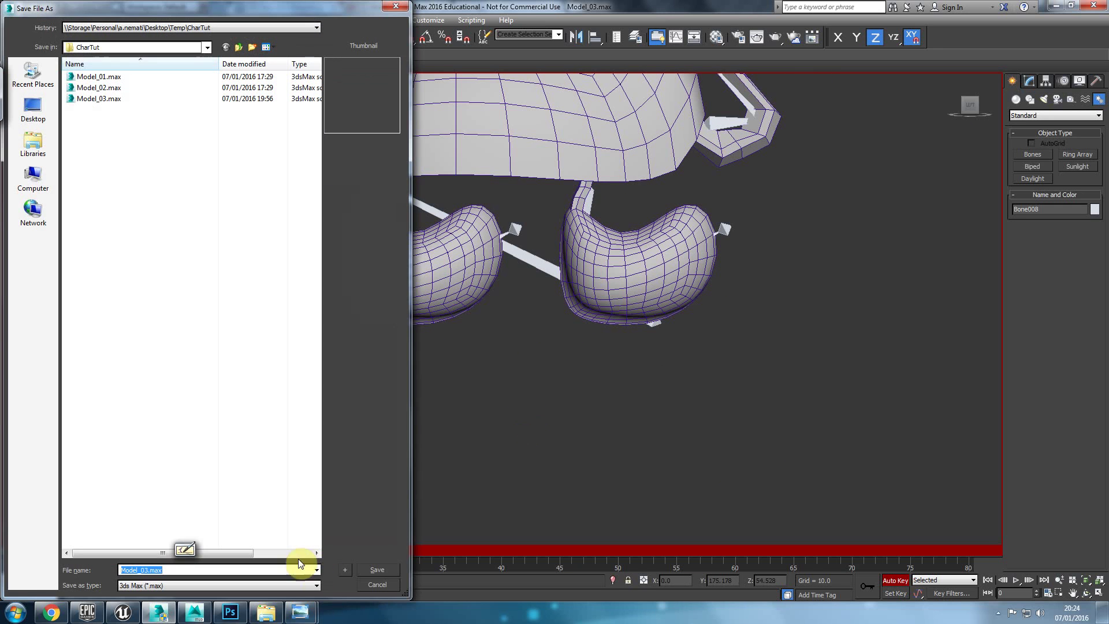
pyautogui.click(343, 569)
# Display the model in wireframe around the legs and turn on angle snapping for bone rotation
pyautogui.moveTo(401, 383); pyautogui.dragTo(368, 452, button='middle')
pyautogui.moveTo(473, 411); pyautogui.dragTo(350, 412, button='middle')
pyautogui.press('p')
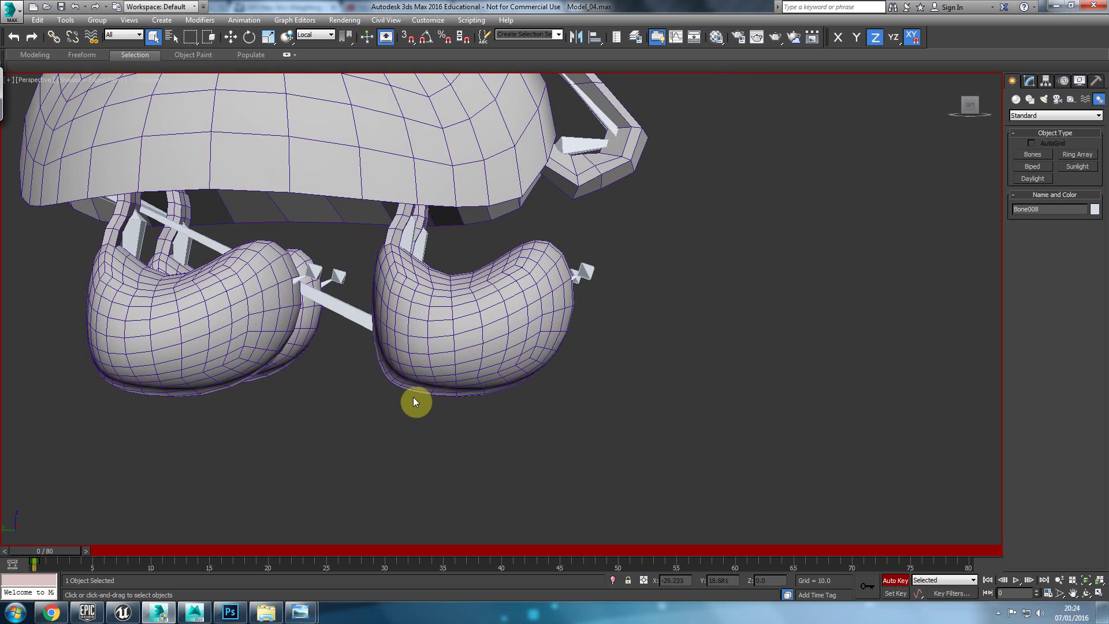
pyautogui.press('l')
pyautogui.press('F3')
pyautogui.moveTo(407, 331); pyautogui.dragTo(413, 412, button='middle')
pyautogui.press('p')
pyautogui.press('w')
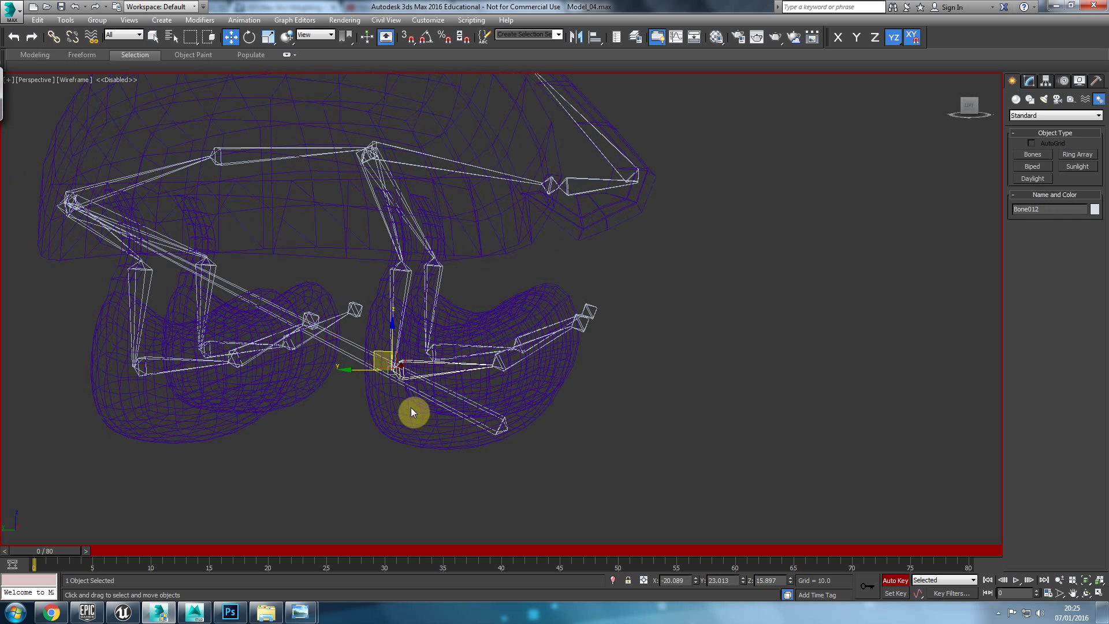
pyautogui.keyDown('alt'); pyautogui.moveTo(423, 397); pyautogui.dragTo(428, 394, button='middle'); pyautogui.keyUp('alt')
pyautogui.press('e')
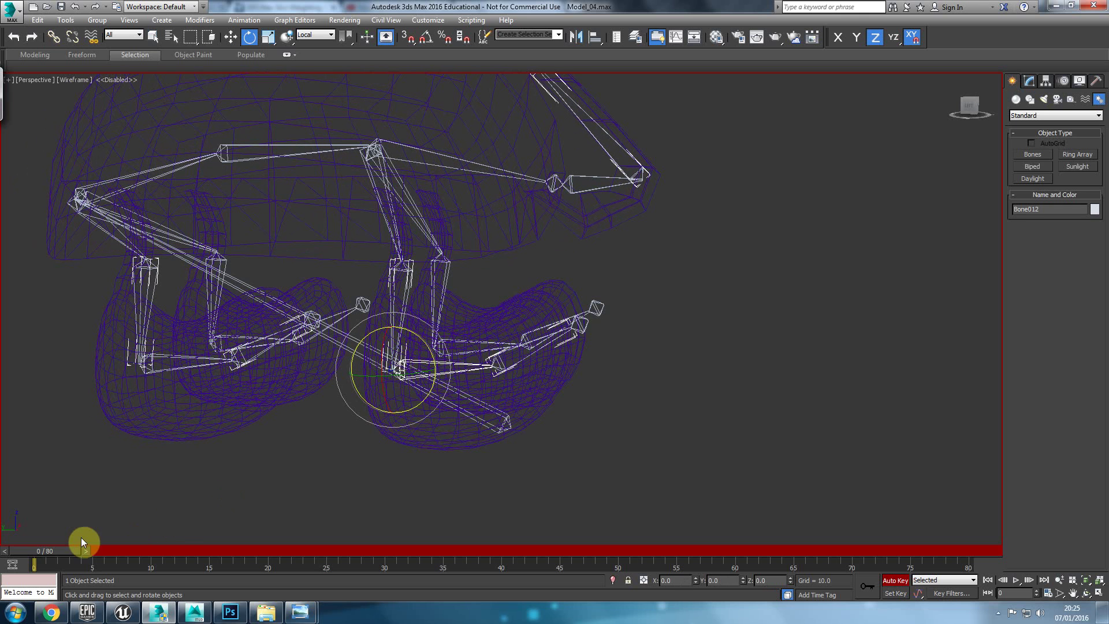
pyautogui.press('a')
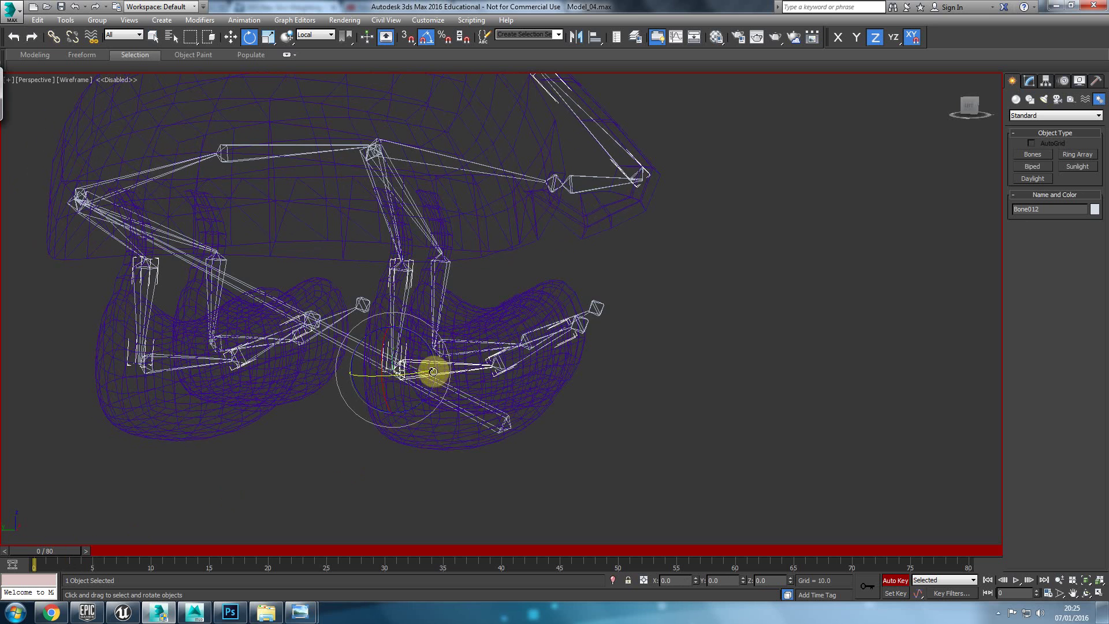
# Rotate the front leg bone Bone011 forward by 25° about its local Z axis at frame 0
pyautogui.press('l')
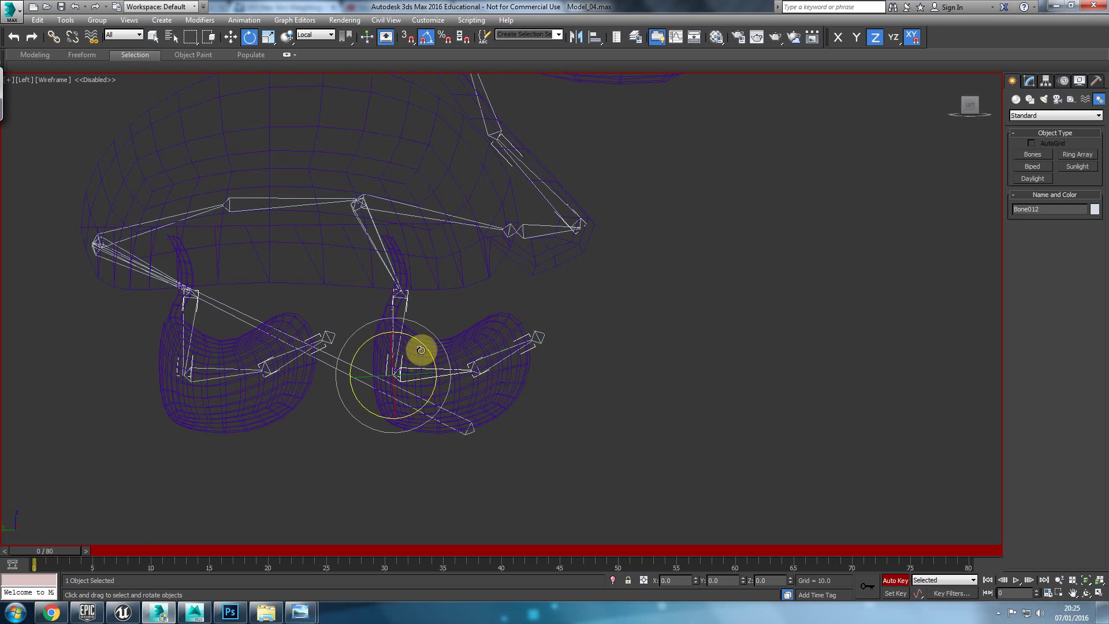
pyautogui.click(404, 307)
pyautogui.moveTo(437, 281); pyautogui.dragTo(434, 260)
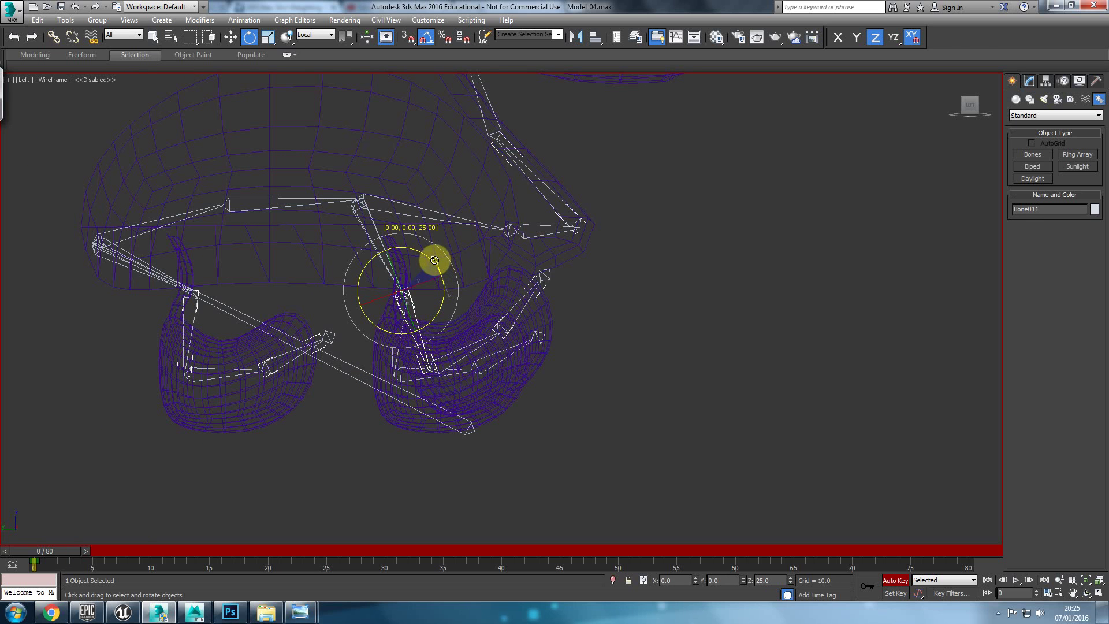
pyautogui.press('p')
pyautogui.keyDown('alt'); pyautogui.moveTo(220, 390); pyautogui.dragTo(260, 408, button='middle'); pyautogui.keyUp('alt')
pyautogui.click(246, 391)
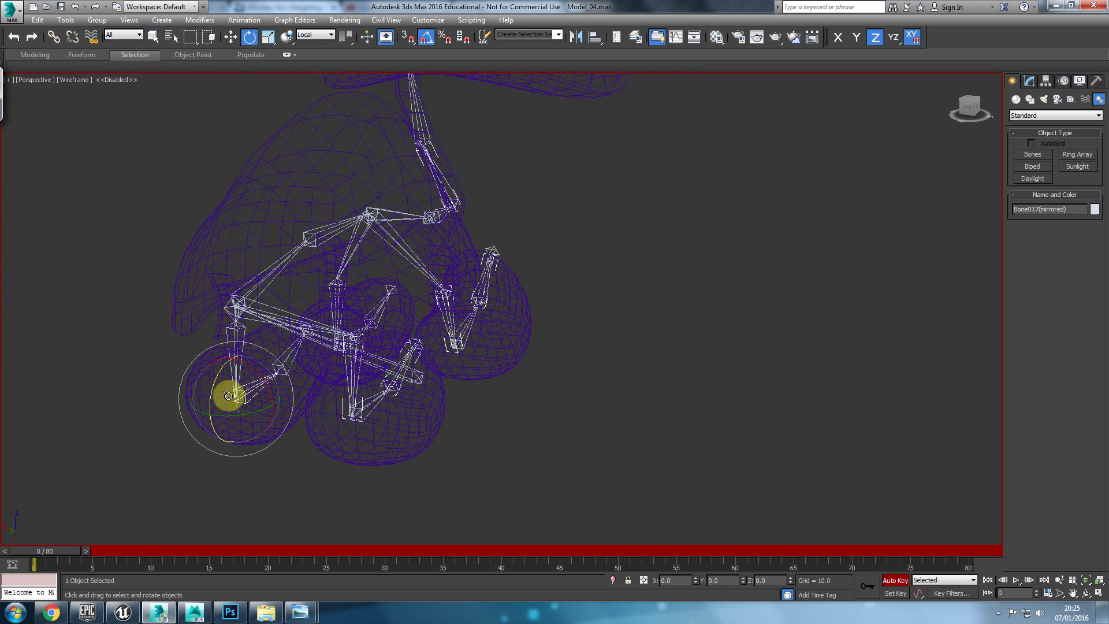
pyautogui.moveTo(217, 379); pyautogui.dragTo(208, 401)
pyautogui.keyDown('alt'); pyautogui.moveTo(208, 401); pyautogui.dragTo(173, 407, button='middle'); pyautogui.keyUp('alt')
pyautogui.click(216, 326)
pyautogui.click(174, 406)
pyautogui.click(301, 352)
pyautogui.click(304, 359)
pyautogui.keyDown('alt'); pyautogui.moveTo(288, 329); pyautogui.dragTo(265, 352, button='middle'); pyautogui.keyUp('alt')
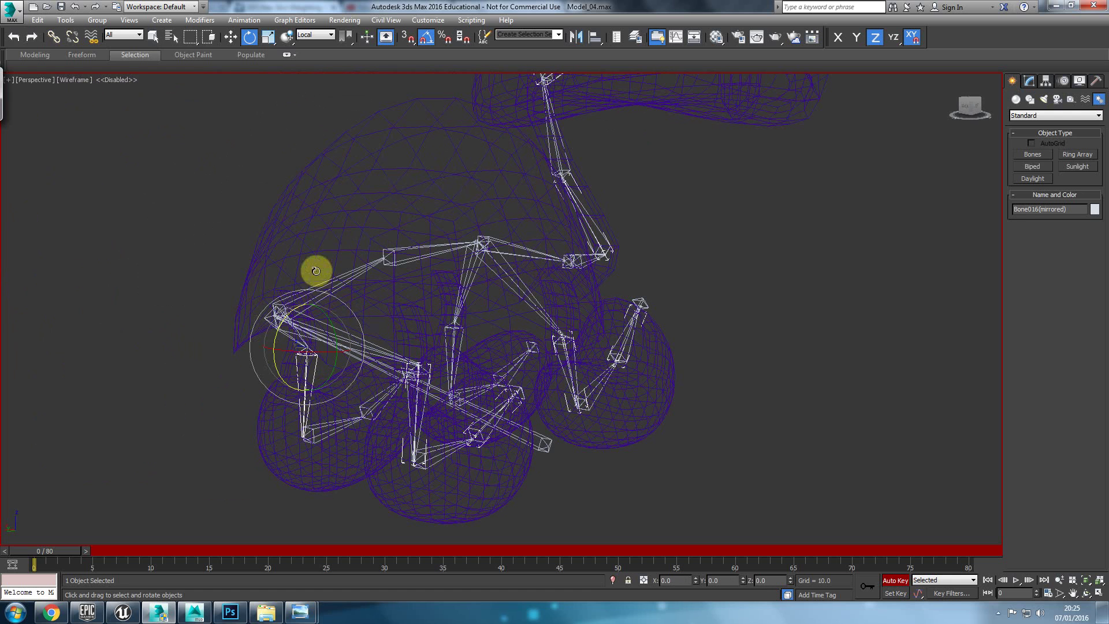
# Freeze the character mesh Box003 so that only the bones can be selected
pyautogui.click(337, 251)
pyautogui.rightClick(337, 252)
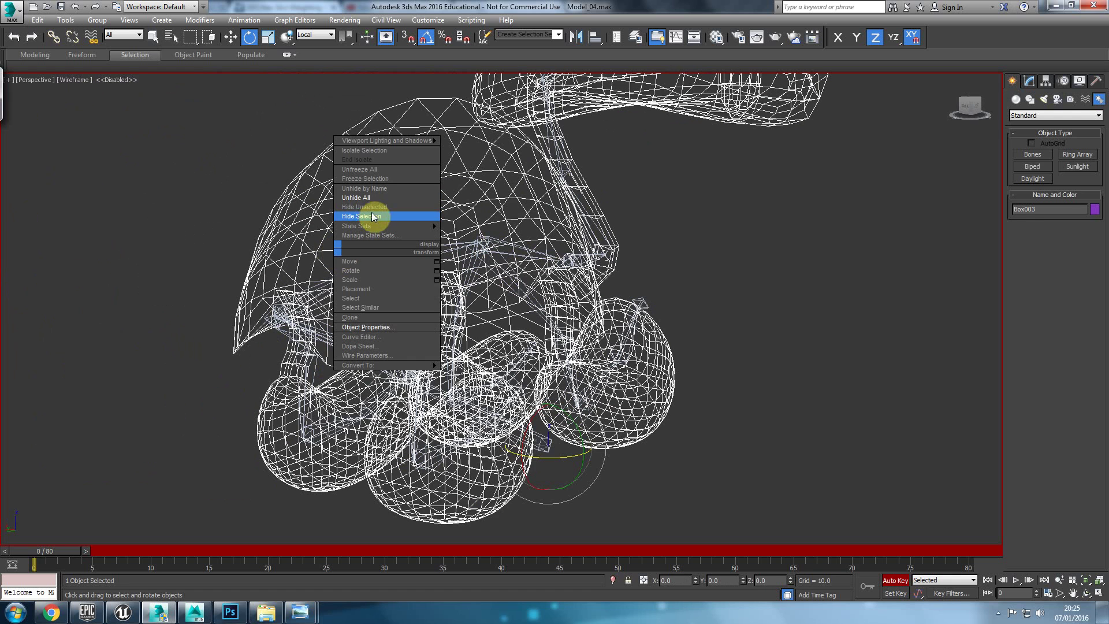
pyautogui.click(379, 182)
# Rotate the mirrored back leg bone Bone016(mirrored) forward at frame 0 and check the pose in shaded display
pyautogui.click(316, 373)
pyautogui.moveTo(283, 318); pyautogui.dragTo(275, 330)
pyautogui.press('F3')
pyautogui.moveTo(310, 345)
pyautogui.keyDown('alt'); pyautogui.mouseDown(button='middle')
pyautogui.moveTo(280, 315)
pyautogui.moveTo(276, 335)
pyautogui.mouseUp(button='middle'); pyautogui.keyUp('alt')
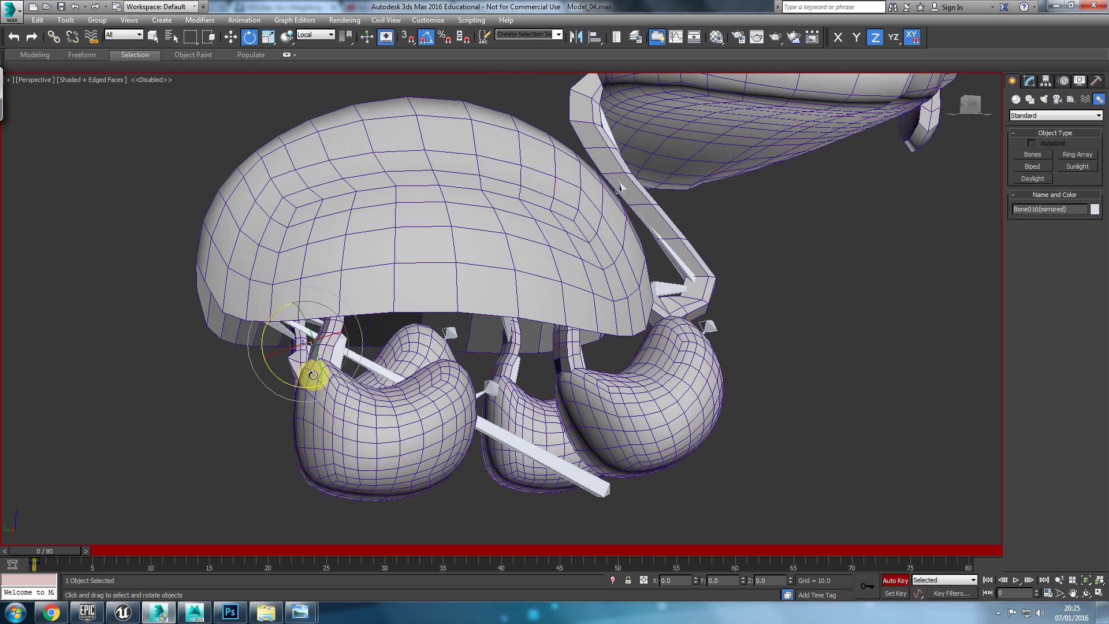
# Rotate the opposite back leg bone Bone016 backward at frame 0, working in the wireframe Left view
pyautogui.press('l')
pyautogui.press('F3')
pyautogui.click(195, 330)
pyautogui.moveTo(229, 313); pyautogui.dragTo(225, 326)
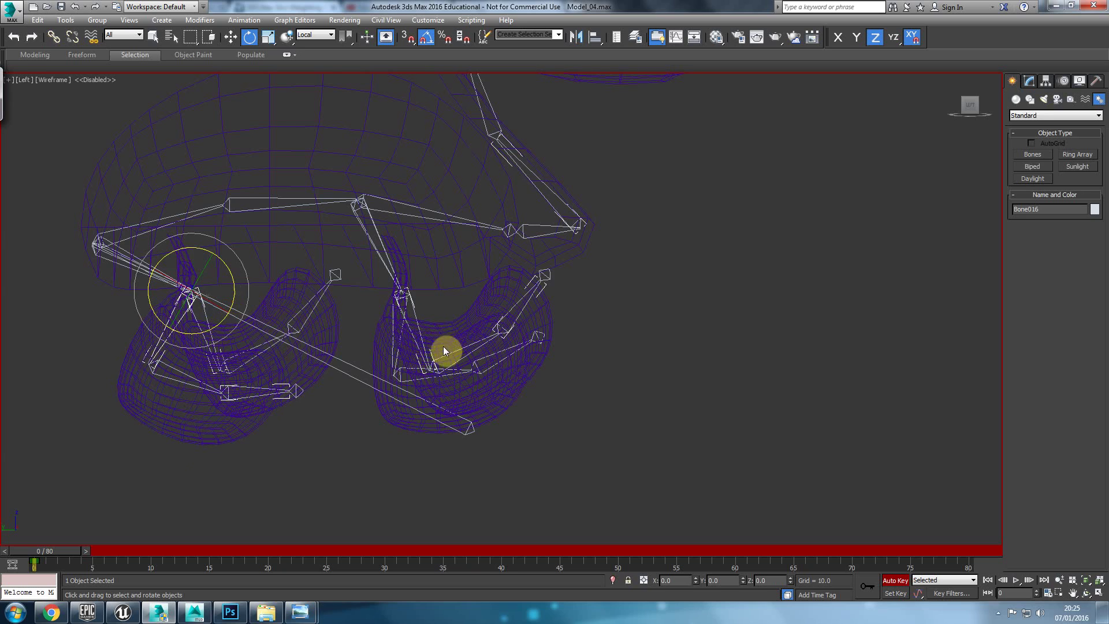
# Rotate the mirrored front leg bone Bone011(mirrored) backward at frame 0 and check the pose in the shaded Left view
pyautogui.press('p')
pyautogui.keyDown('alt'); pyautogui.moveTo(433, 338); pyautogui.dragTo(412, 349, button='middle'); pyautogui.keyUp('alt')
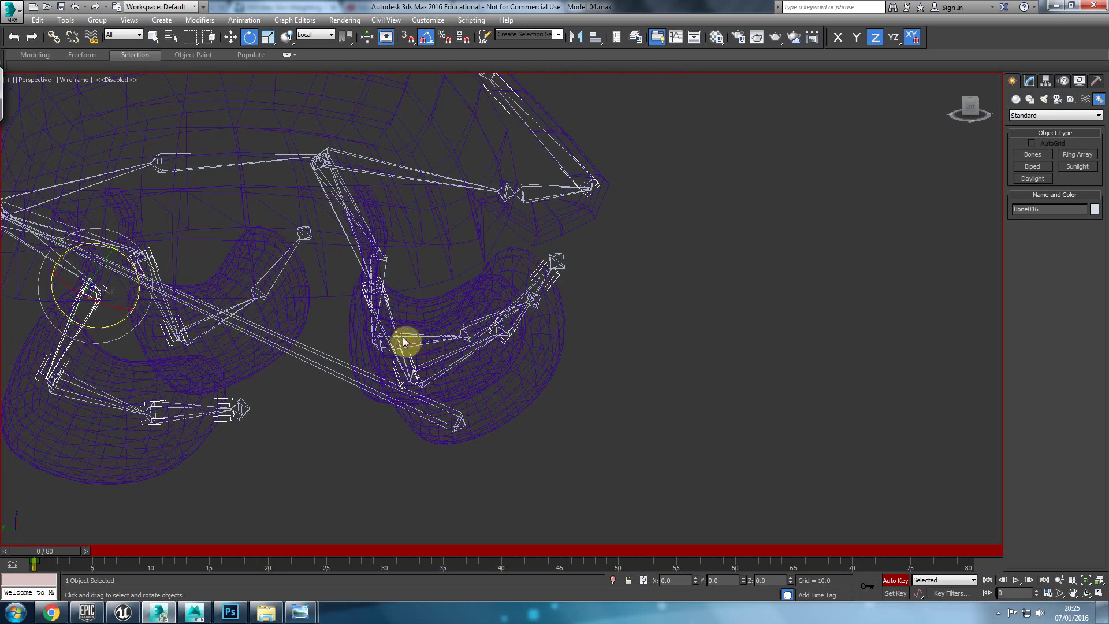
pyautogui.click(385, 270)
pyautogui.moveTo(419, 232); pyautogui.dragTo(425, 240)
pyautogui.press('F3')
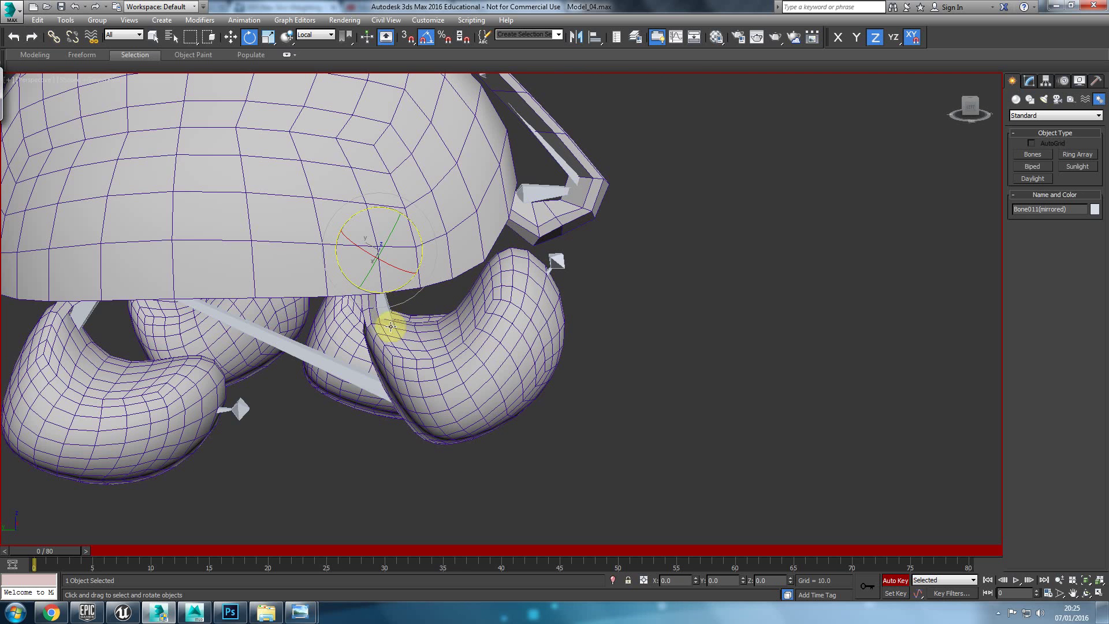
pyautogui.press('f')
pyautogui.press('l')
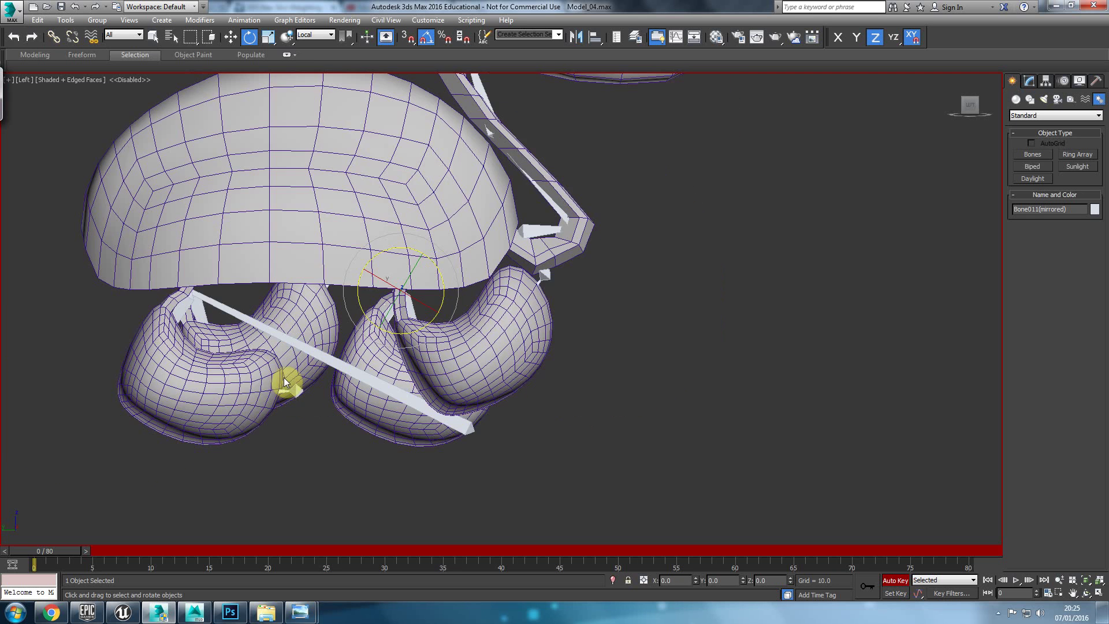
# Select all the bones, set a key for their pose at frame 0, and move to frame 20 in wireframe
pyautogui.moveTo(60, 553); pyautogui.dragTo(46, 552)
pyautogui.hotkey('ctrl', 'a')
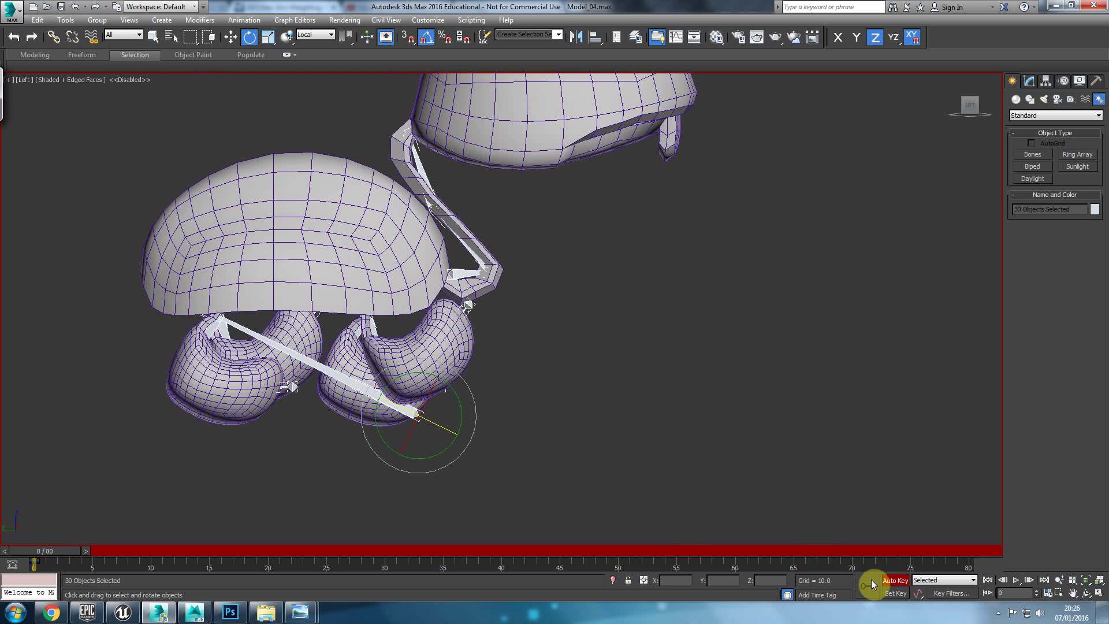
pyautogui.moveTo(65, 553); pyautogui.dragTo(113, 549)
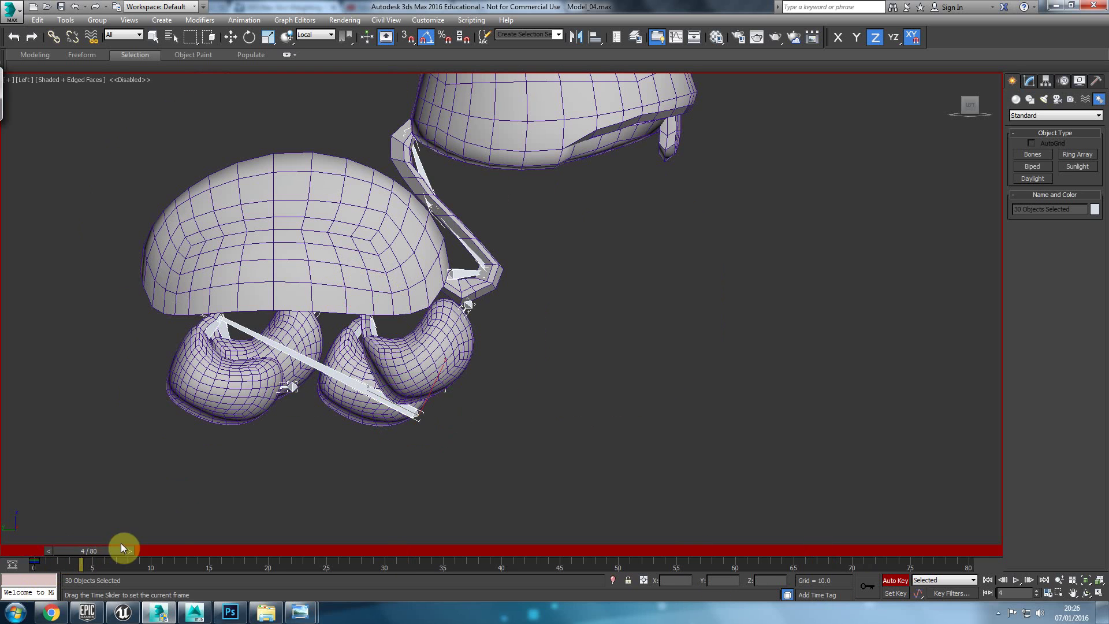
pyautogui.moveTo(253, 539); pyautogui.dragTo(232, 544)
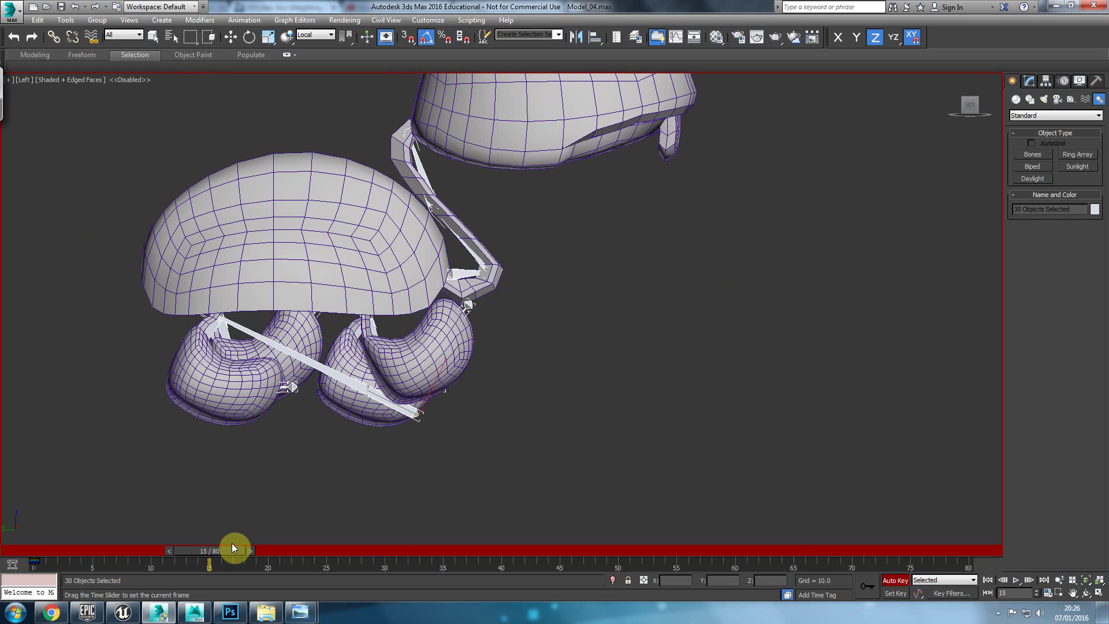
pyautogui.press('e')
pyautogui.press('F3')
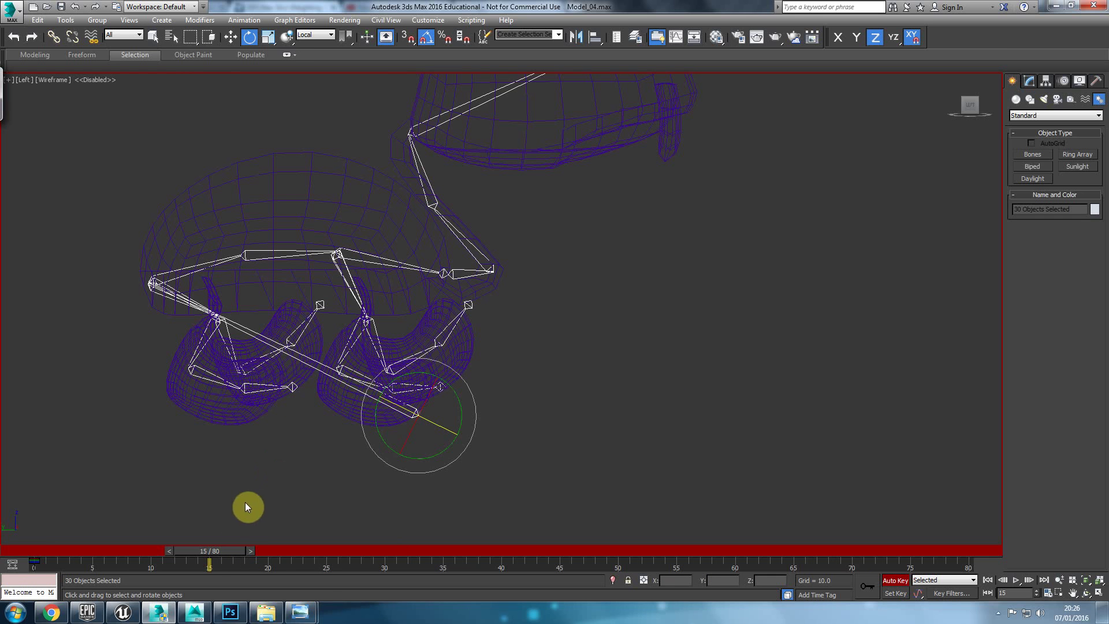
pyautogui.moveTo(213, 554); pyautogui.dragTo(274, 553)
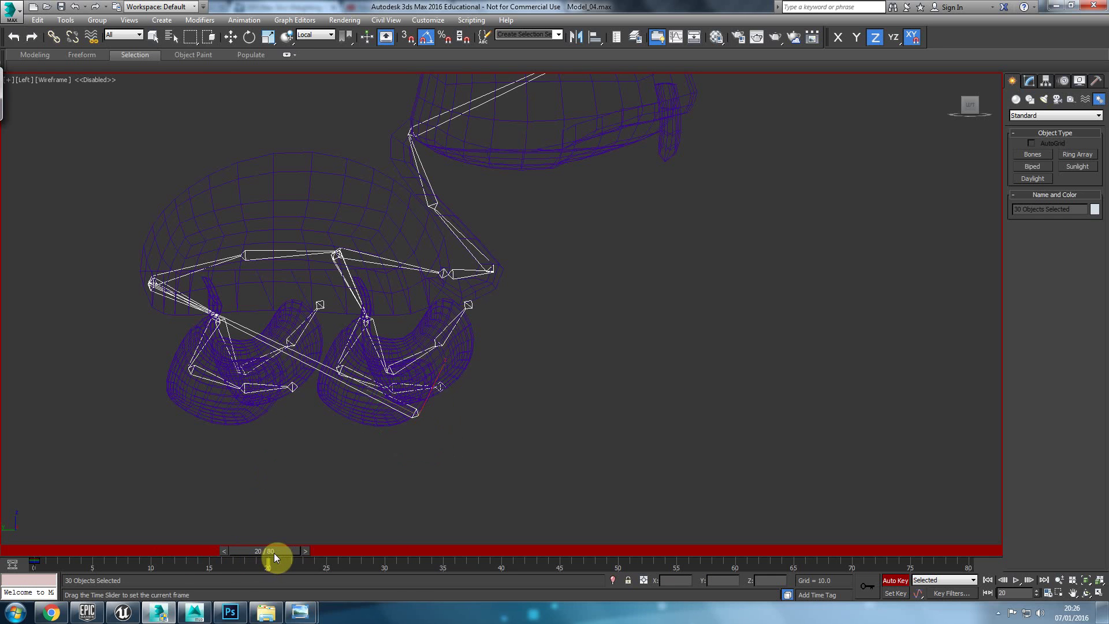
# Rotate the front leg bone Bone011 backward by 50° about its local Z axis at frame 20
pyautogui.click(308, 450)
pyautogui.click(374, 327)
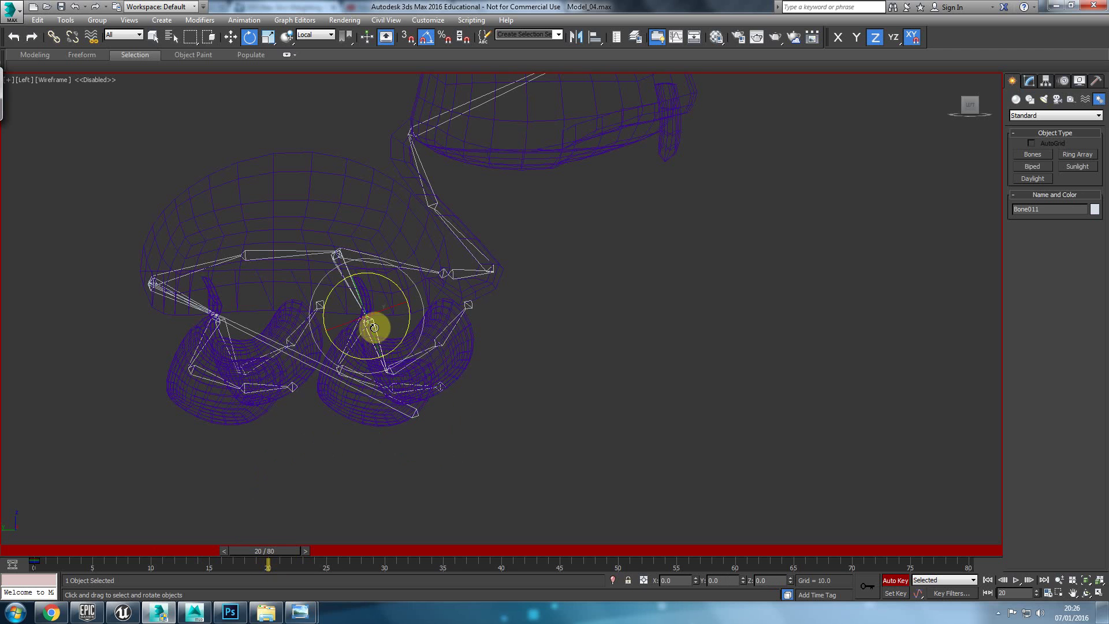
pyautogui.moveTo(410, 322); pyautogui.dragTo(406, 351)
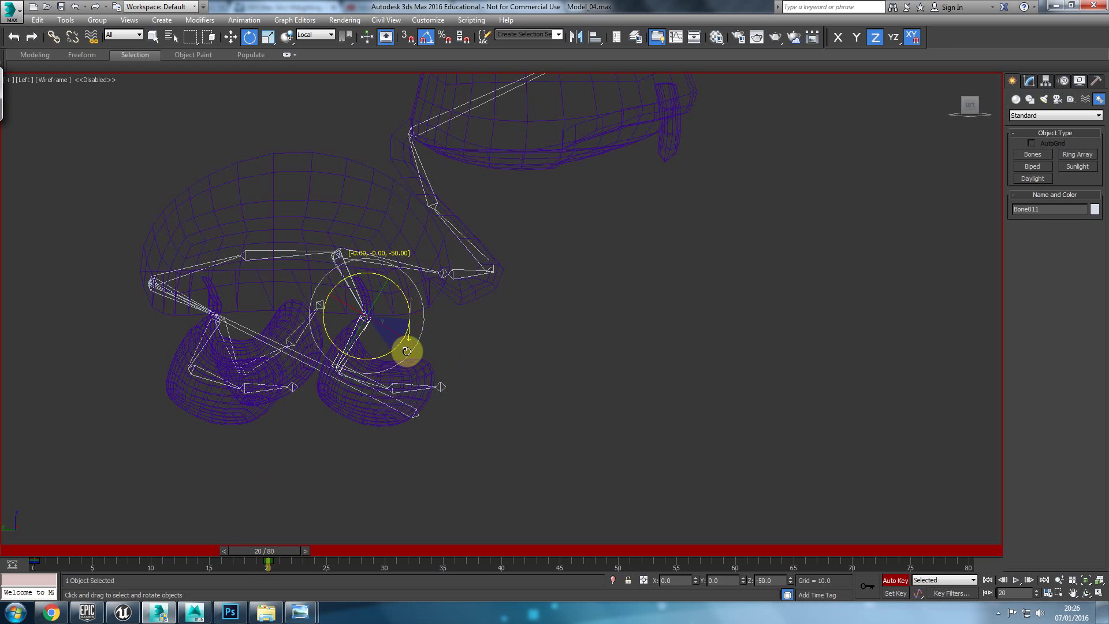
# Rotate the mirrored back leg bone Bone016(mirrored) backward at frame 20
pyautogui.click(228, 333)
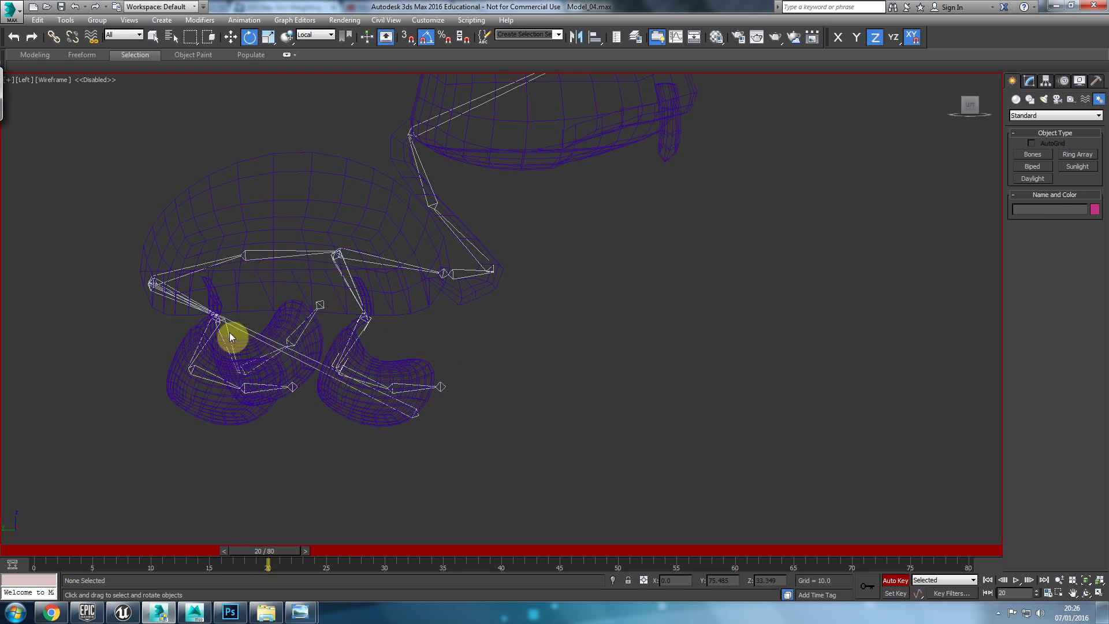
pyautogui.click(234, 334)
pyautogui.moveTo(255, 330); pyautogui.dragTo(250, 356)
# Rotate the back leg bone Bone016 forward about its local Z axis at frame 20, working in the Perspective view
pyautogui.press('p')
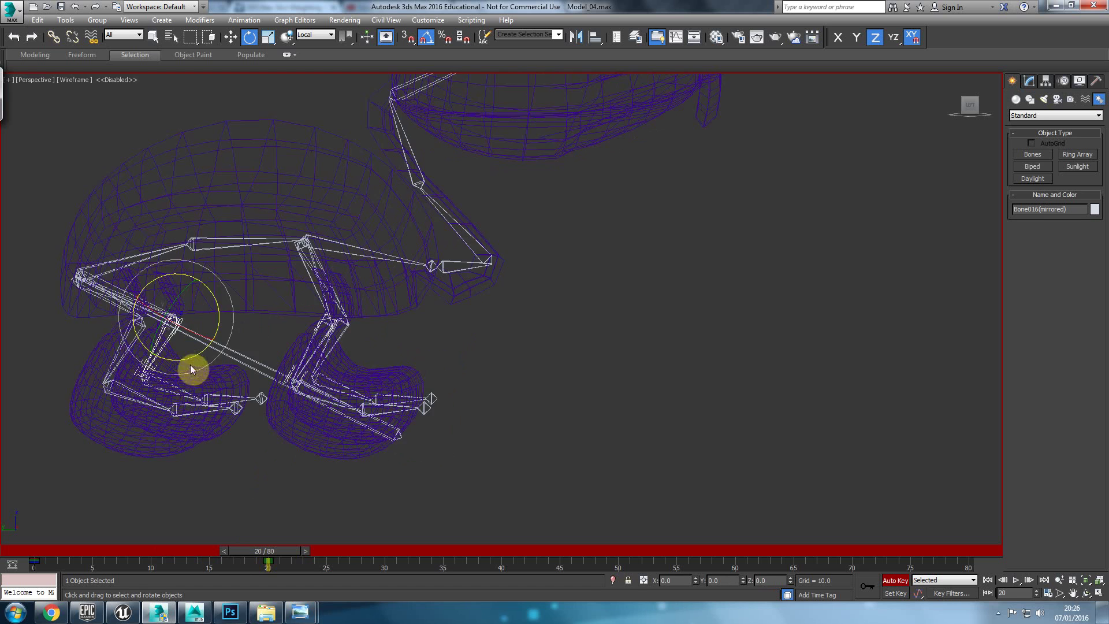
pyautogui.moveTo(268, 373)
pyautogui.keyDown('alt'); pyautogui.mouseDown(button='middle')
pyautogui.moveTo(243, 370)
pyautogui.moveTo(255, 371)
pyautogui.mouseUp(button='middle'); pyautogui.keyUp('alt')
pyautogui.click(133, 384)
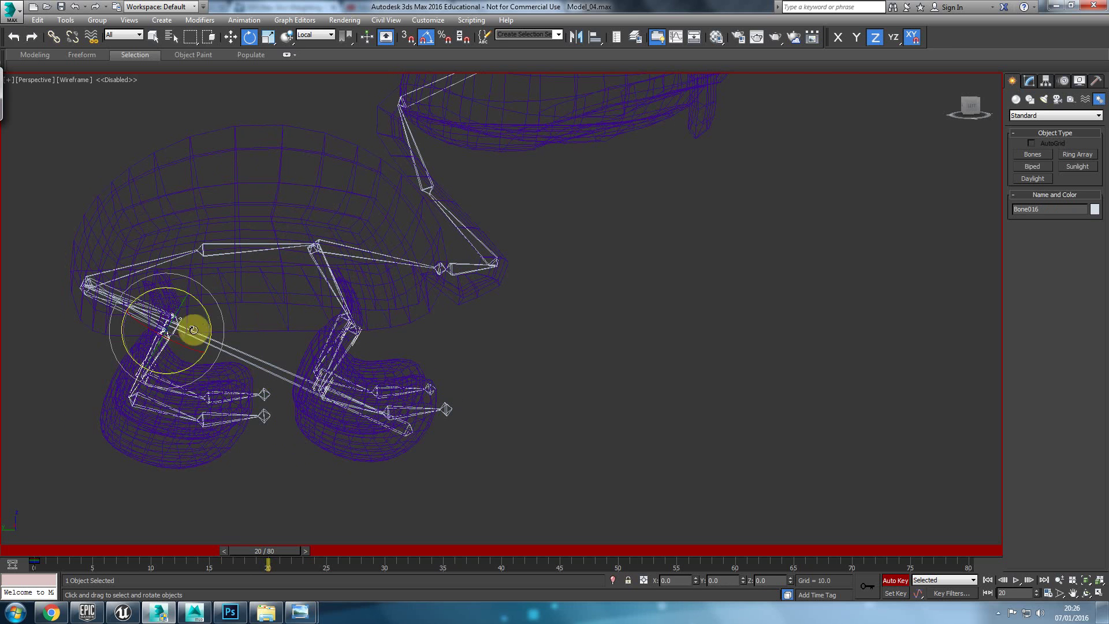
pyautogui.moveTo(207, 312); pyautogui.dragTo(194, 295)
# Rotate the mirrored front leg bone Bone011(mirrored) forward at frame 20 and check the leg motion by playback in the Left view
pyautogui.keyDown('alt'); pyautogui.moveTo(411, 373); pyautogui.dragTo(384, 363, button='middle'); pyautogui.keyUp('alt')
pyautogui.click(382, 355)
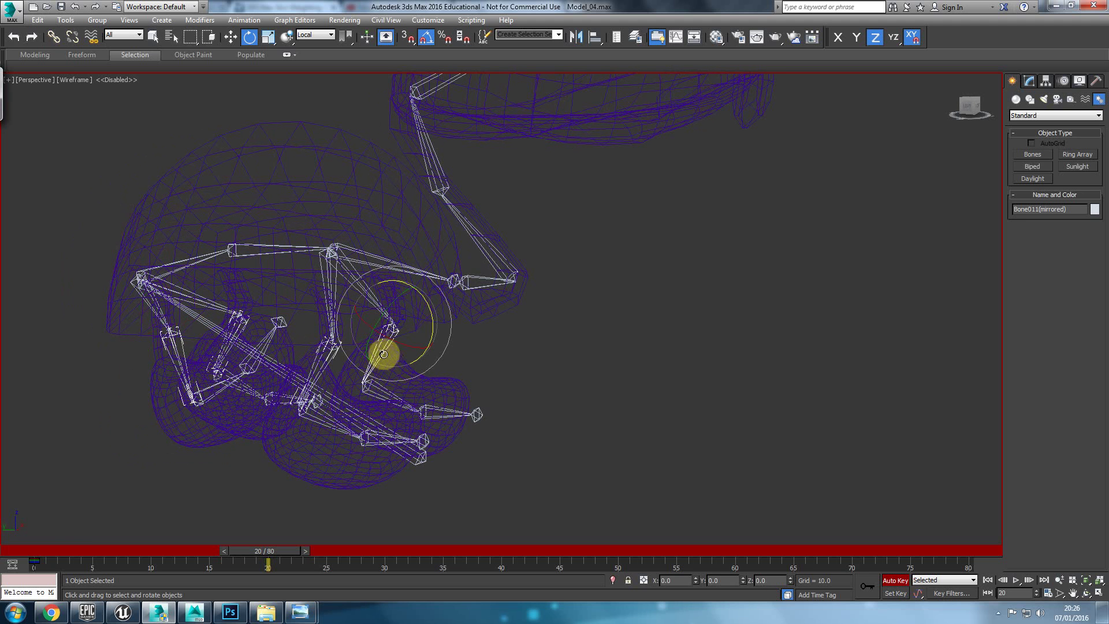
pyautogui.moveTo(430, 313); pyautogui.dragTo(419, 286)
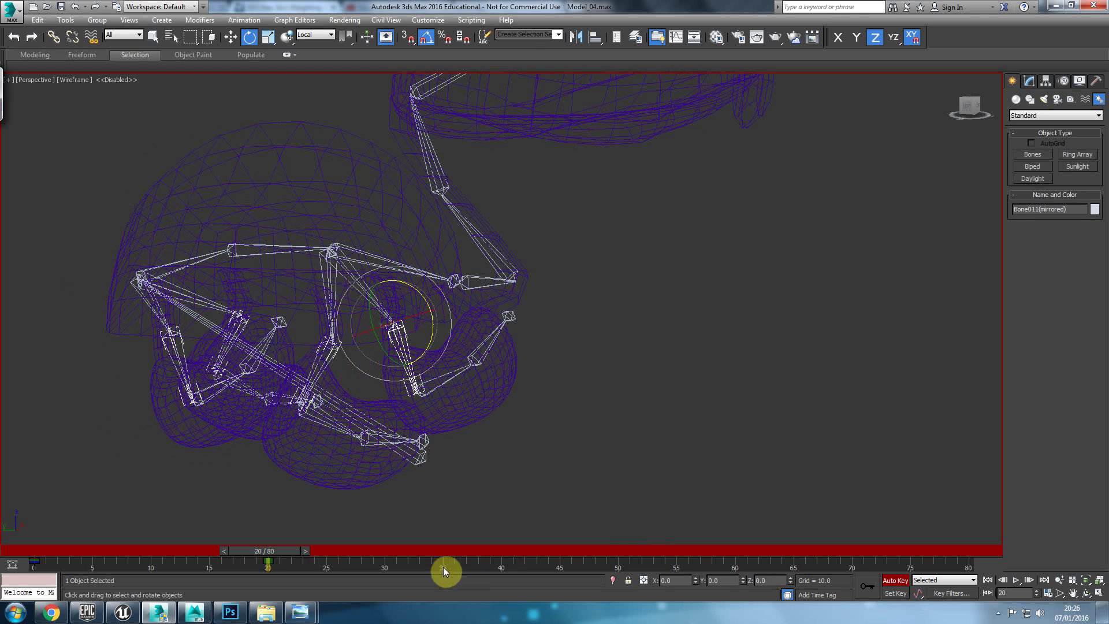
pyautogui.press('l')
pyautogui.moveTo(286, 547); pyautogui.dragTo(6, 555)
pyautogui.press('/')
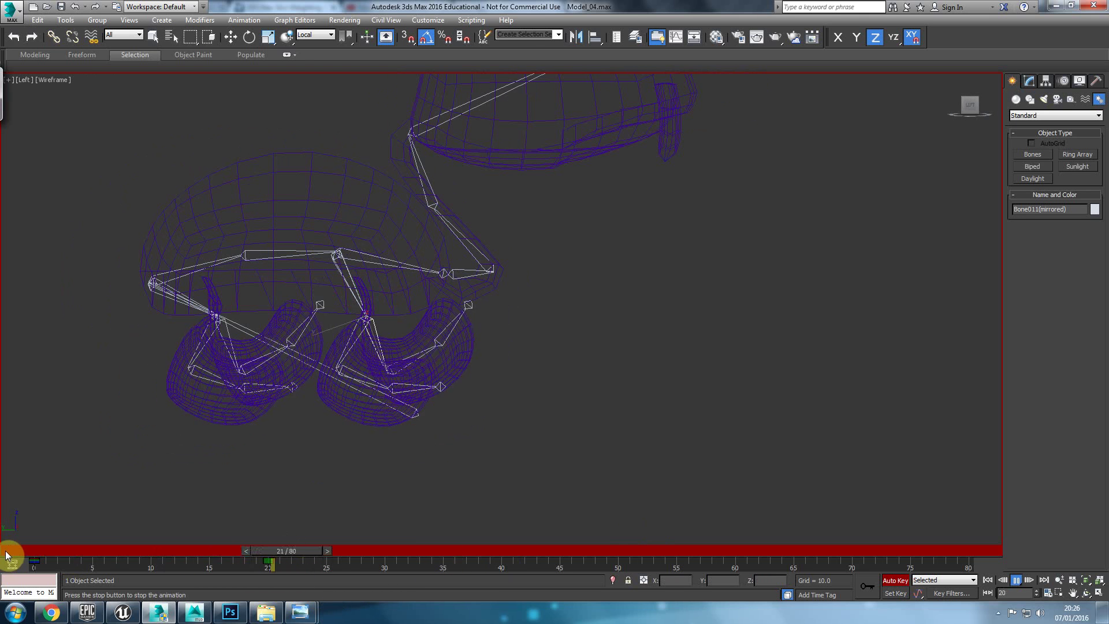
pyautogui.press('/')
pyautogui.moveTo(390, 554); pyautogui.dragTo(29, 557)
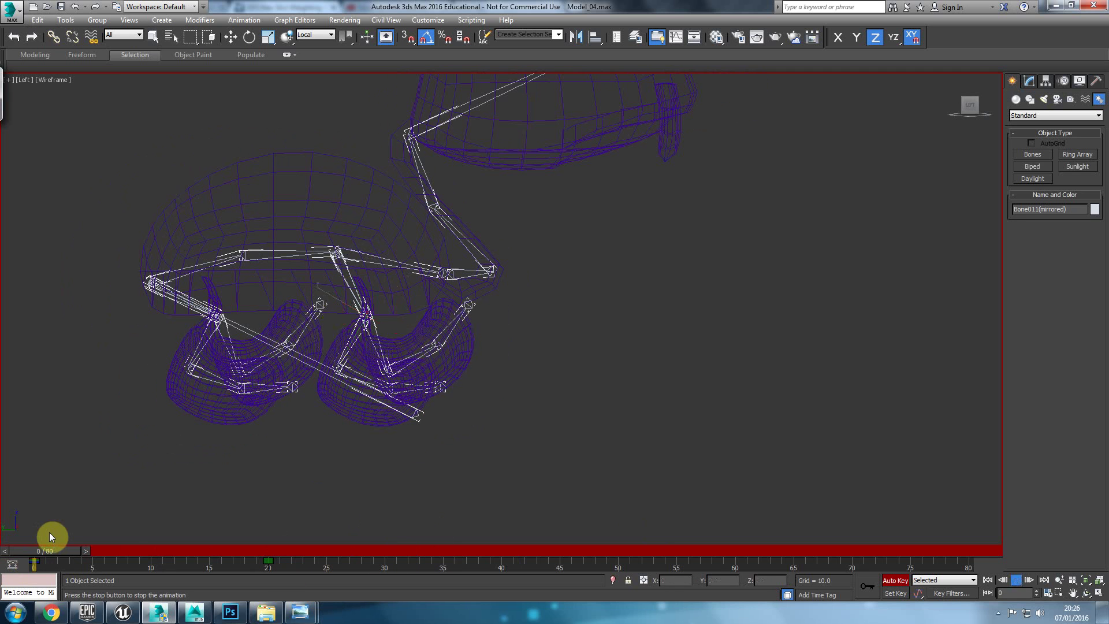
pyautogui.press('/')
pyautogui.press('/')
# Select all the bones, copy their frame 0 keys to frame 40, and play back the leg cycle
pyautogui.moveTo(290, 548); pyautogui.dragTo(484, 549)
pyautogui.press('e')
pyautogui.hotkey('ctrl', 'a')
pyautogui.click(37, 562)
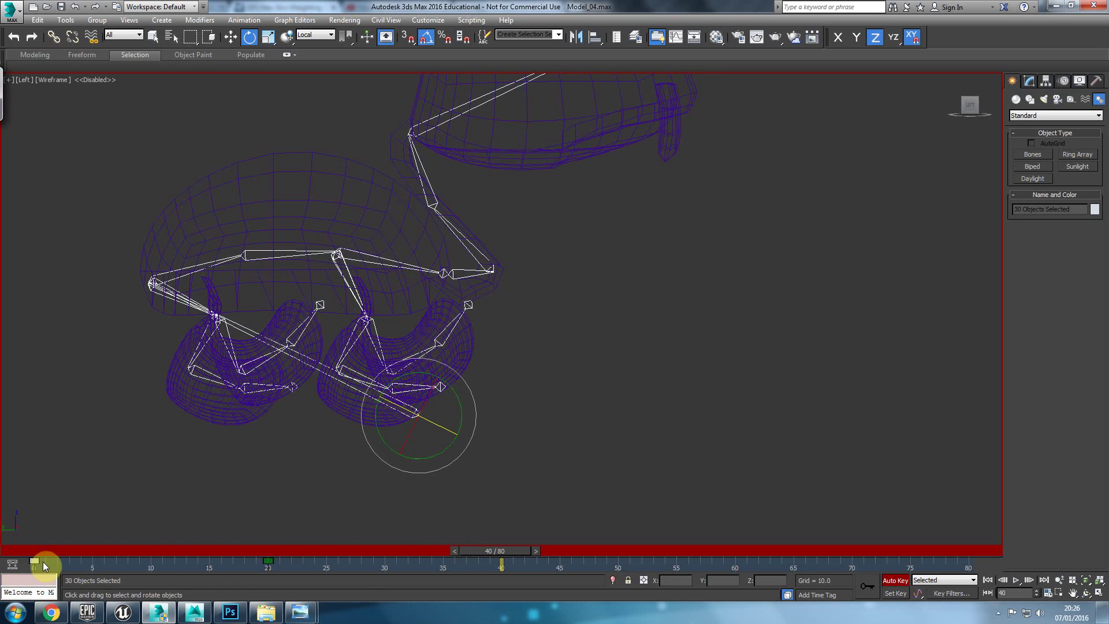
pyautogui.keyDown('shift'); pyautogui.moveTo(35, 562); pyautogui.dragTo(1, 541); pyautogui.keyUp('shift')
pyautogui.click(867, 586)
pyautogui.press('/')
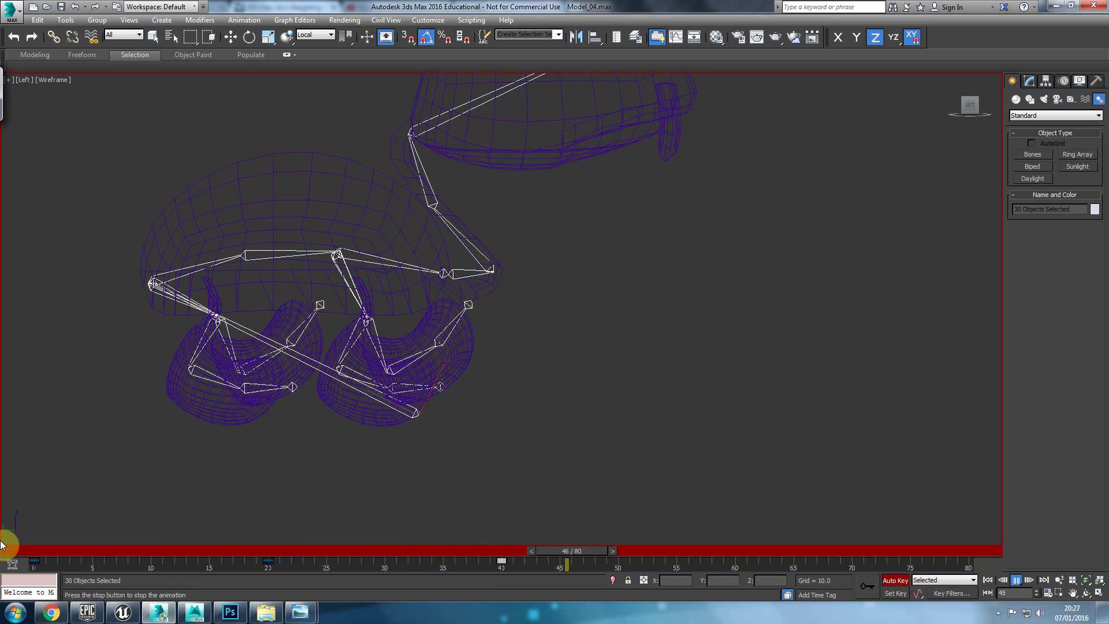
pyautogui.press('/')
pyautogui.moveTo(607, 543); pyautogui.dragTo(248, 583)
# Set the animation's end time to 40 and preview the loop with shaded geometry
pyautogui.click(1048, 593)
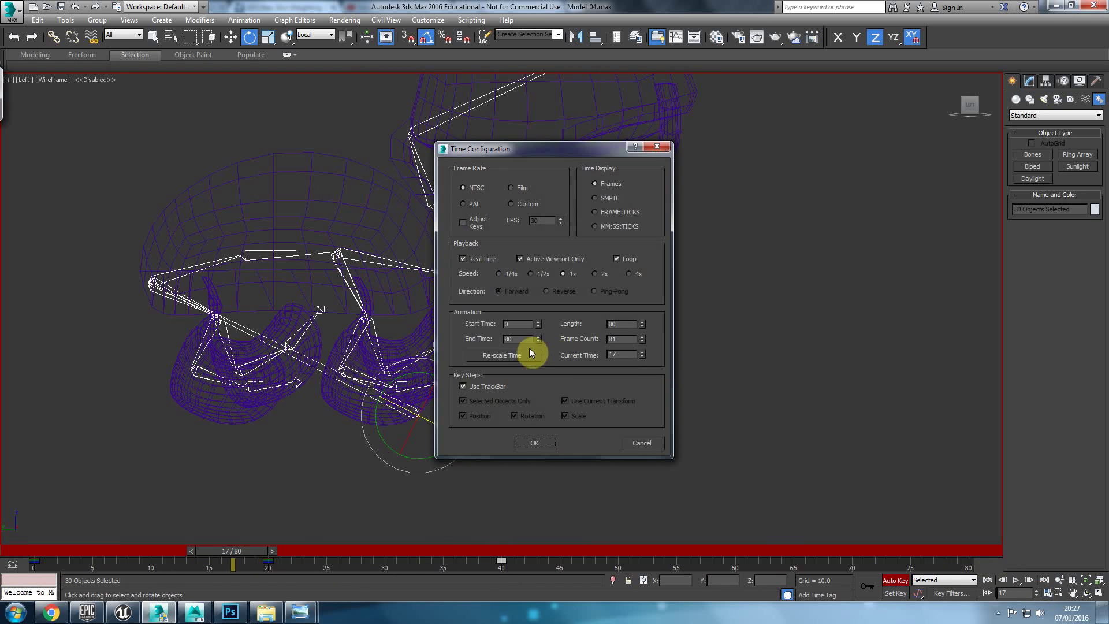
pyautogui.write('40')
pyautogui.press('Return')
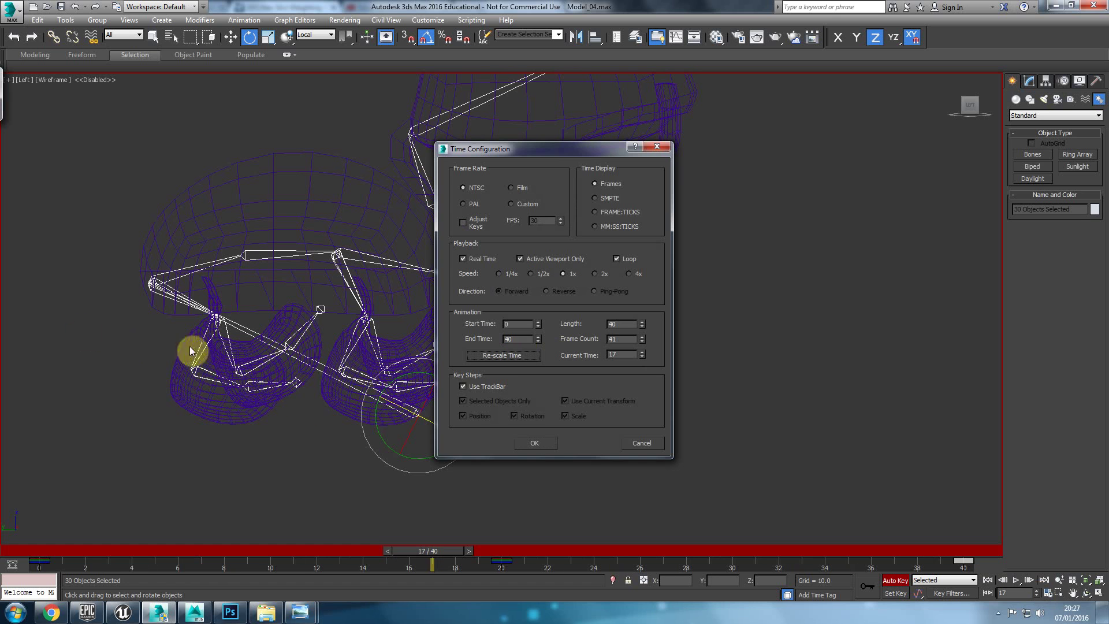
pyautogui.click(524, 440)
pyautogui.moveTo(419, 548); pyautogui.dragTo(2, 531)
pyautogui.press('F3')
pyautogui.press('/')
pyautogui.press('/')
pyautogui.moveTo(245, 551); pyautogui.dragTo(1, 547)
# Return to wireframe display and select the head bone Bone008
pyautogui.moveTo(420, 298); pyautogui.dragTo(406, 402, button='middle')
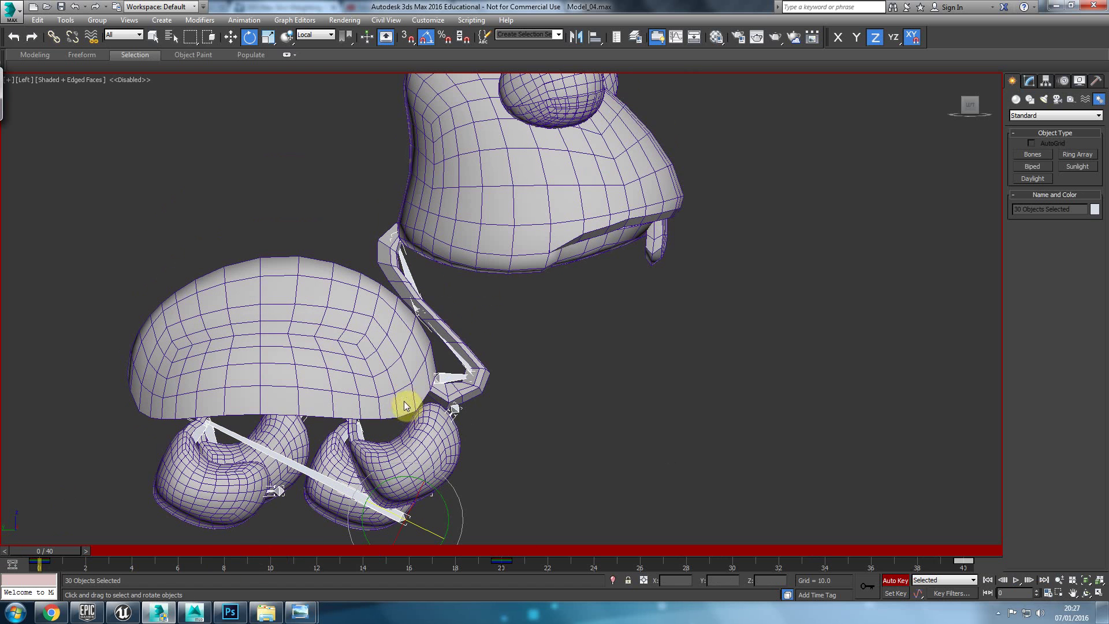
pyautogui.press('F3')
pyautogui.click(465, 209)
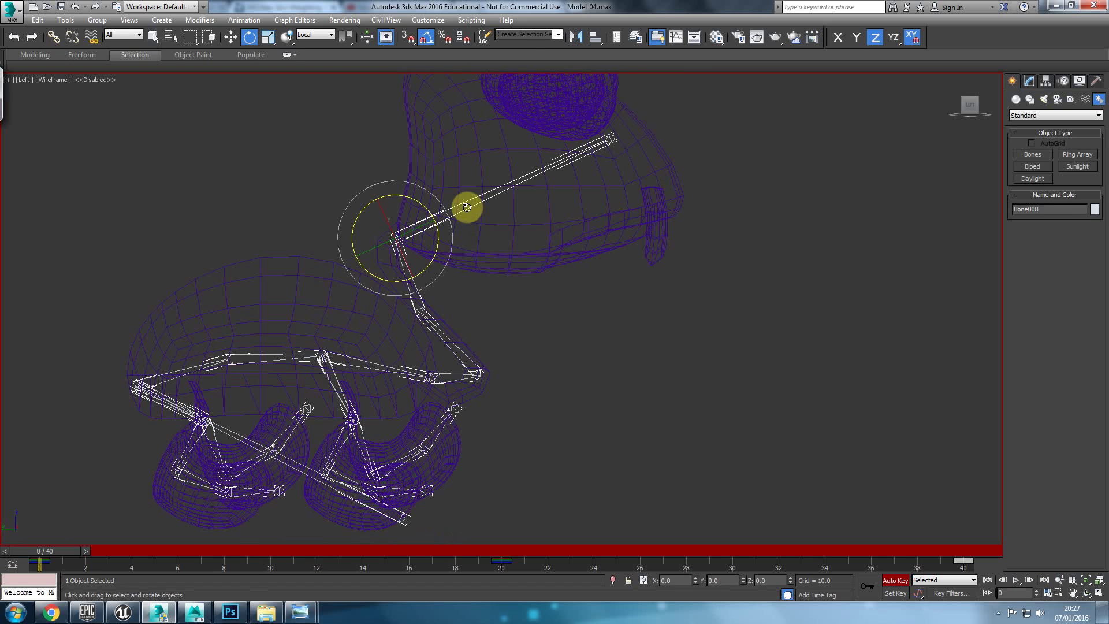
pyautogui.moveTo(57, 549); pyautogui.dragTo(262, 555)
pyautogui.moveTo(436, 249); pyautogui.dragTo(433, 255)
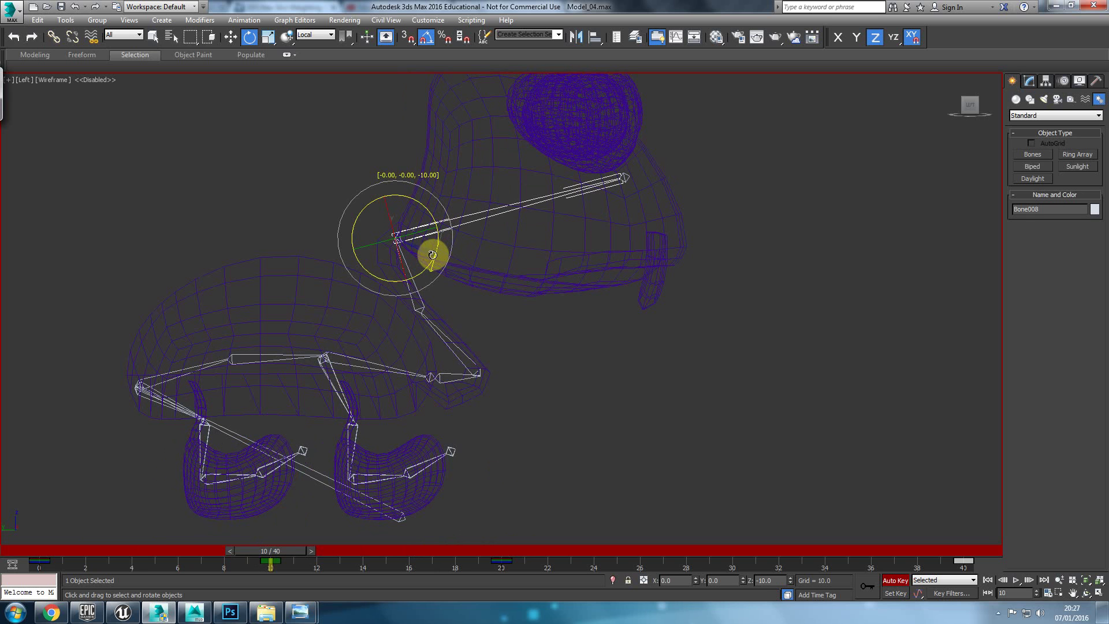
pyautogui.moveTo(274, 551); pyautogui.dragTo(5, 572)
pyautogui.press('e')
pyautogui.press('Delete')
pyautogui.press('e')
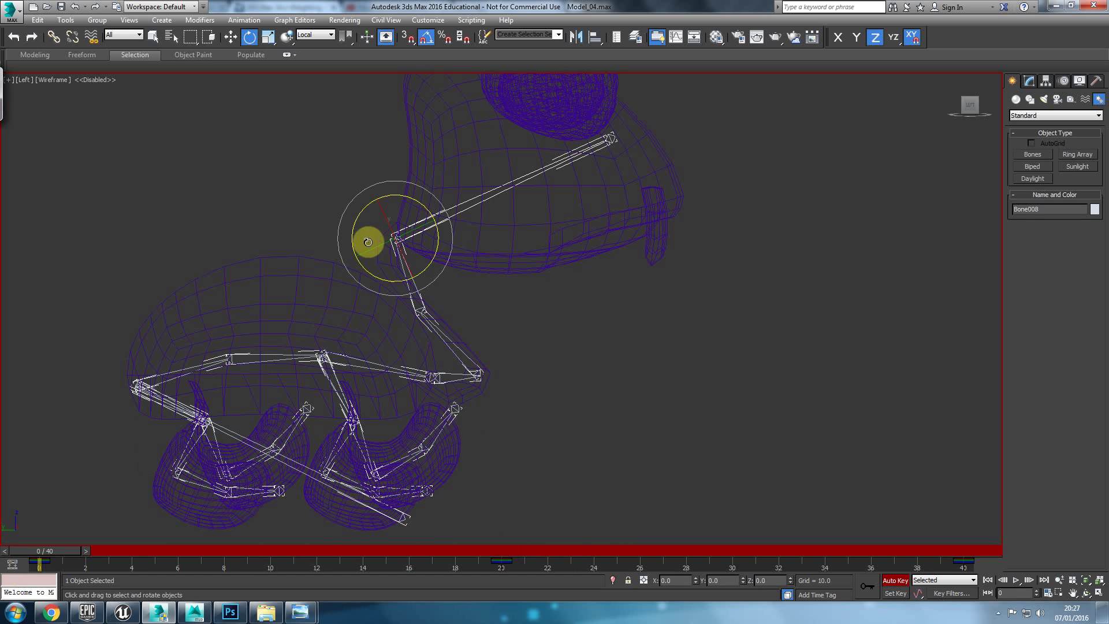
# Key a nod on the head bone Bone008, tilted down at frames 0 and 40 and up at frame 20, and play it back
pyautogui.moveTo(432, 244); pyautogui.dragTo(435, 250)
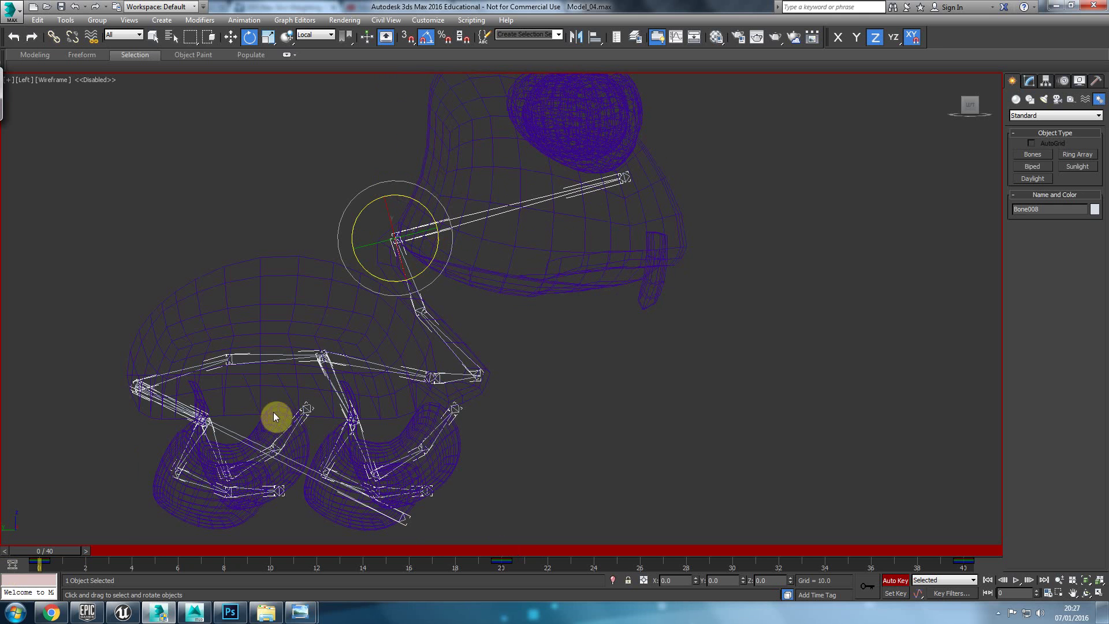
pyautogui.moveTo(76, 555); pyautogui.dragTo(524, 535)
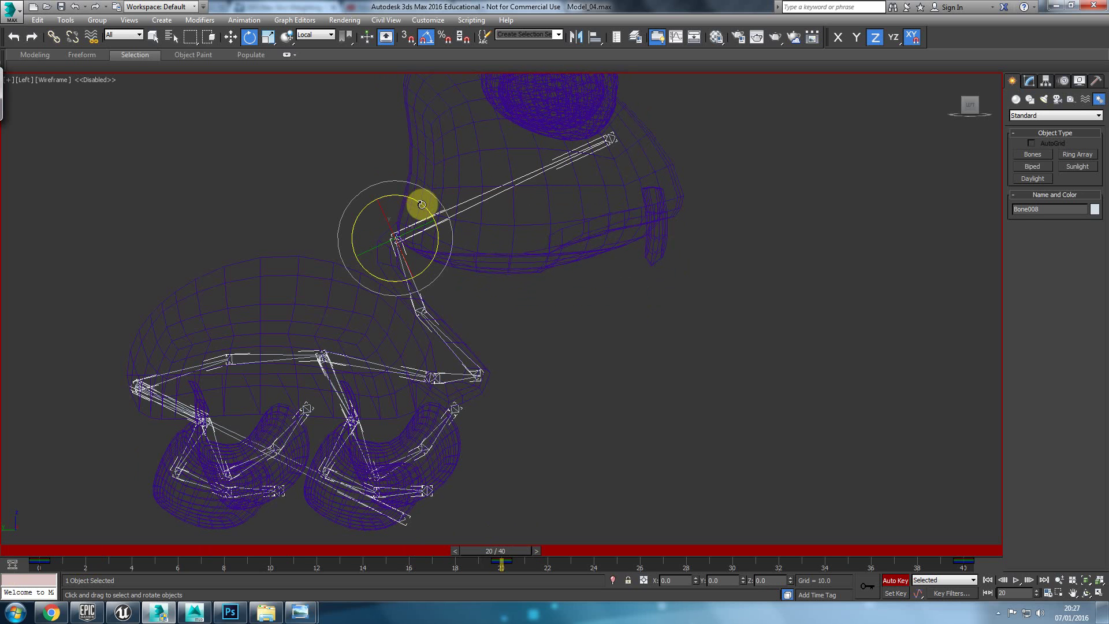
pyautogui.moveTo(422, 204); pyautogui.dragTo(417, 201)
pyautogui.moveTo(500, 547); pyautogui.dragTo(994, 570)
pyautogui.moveTo(419, 201); pyautogui.dragTo(425, 205)
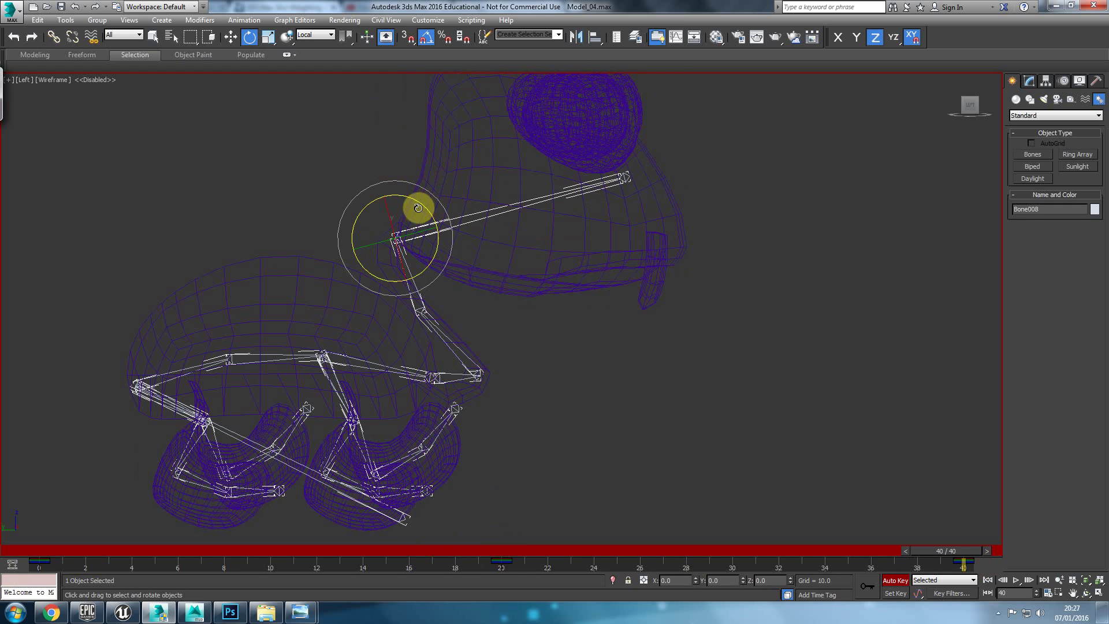
pyautogui.press('/')
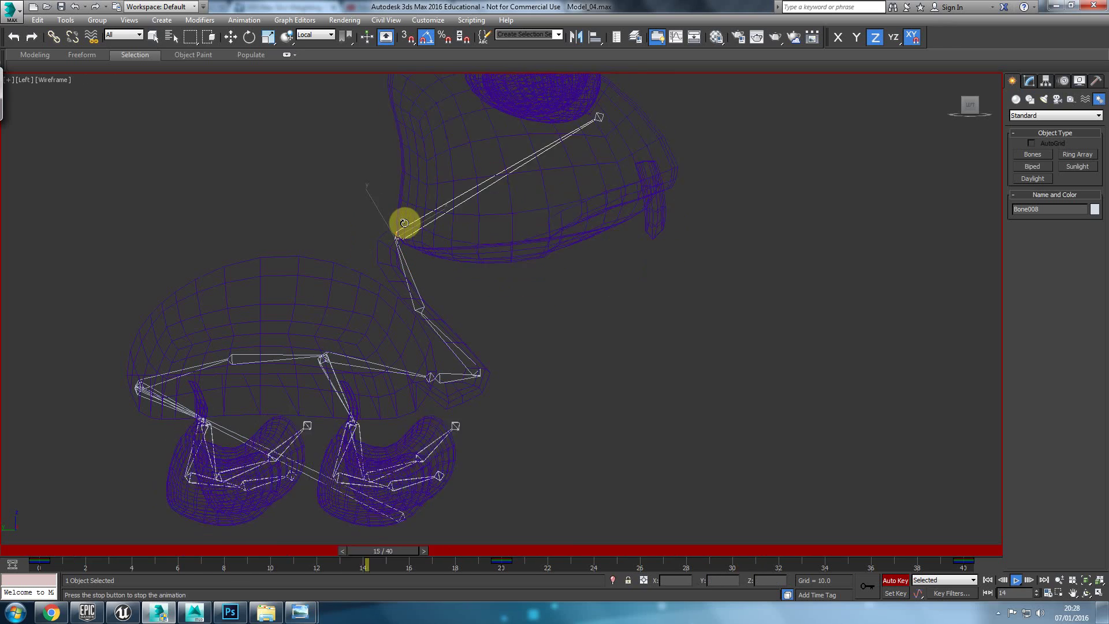
pyautogui.press('/')
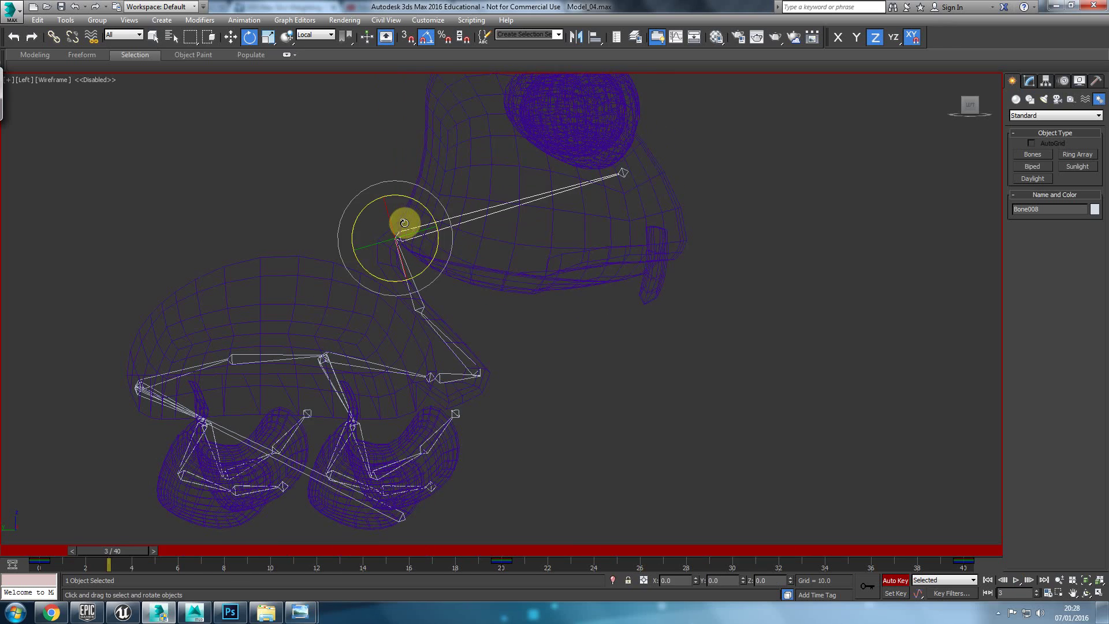
# View the shaded character from behind in Perspective and rotate the head bone Bone008 by -5° about its local Y axis at frame 0
pyautogui.press('F3')
pyautogui.press('p')
pyautogui.scroll(-3, 275, 349)
pyautogui.keyDown('alt'); pyautogui.moveTo(275, 349); pyautogui.dragTo(350, 402, button='middle'); pyautogui.keyUp('alt')
pyautogui.moveTo(116, 553); pyautogui.dragTo(45, 553)
pyautogui.keyDown('alt'); pyautogui.moveTo(359, 368); pyautogui.dragTo(460, 321, button='middle'); pyautogui.keyUp('alt')
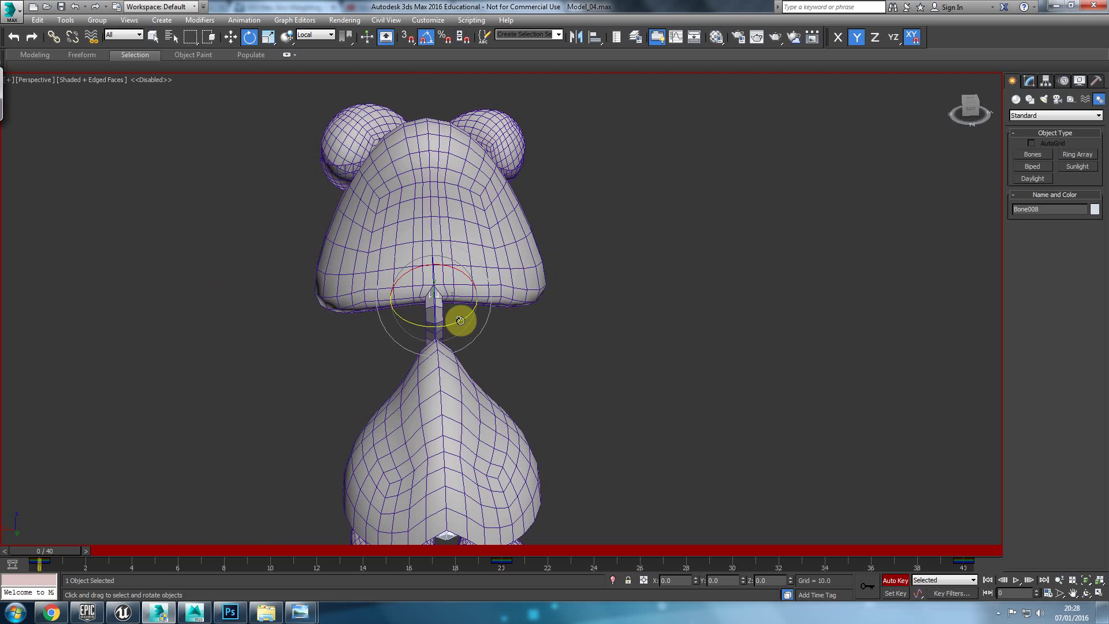
pyautogui.moveTo(461, 320); pyautogui.dragTo(458, 321)
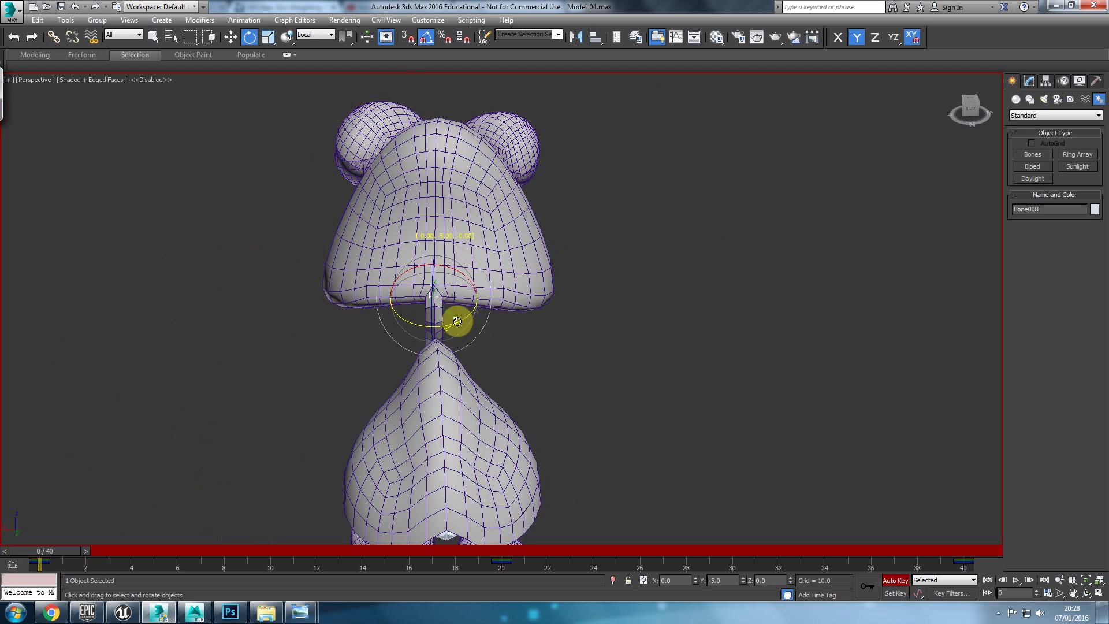
# Rotate the head bone about local Y to the opposite side at frame 20 and to the starting side at frame 40, and review the sway
pyautogui.moveTo(67, 552); pyautogui.dragTo(522, 552)
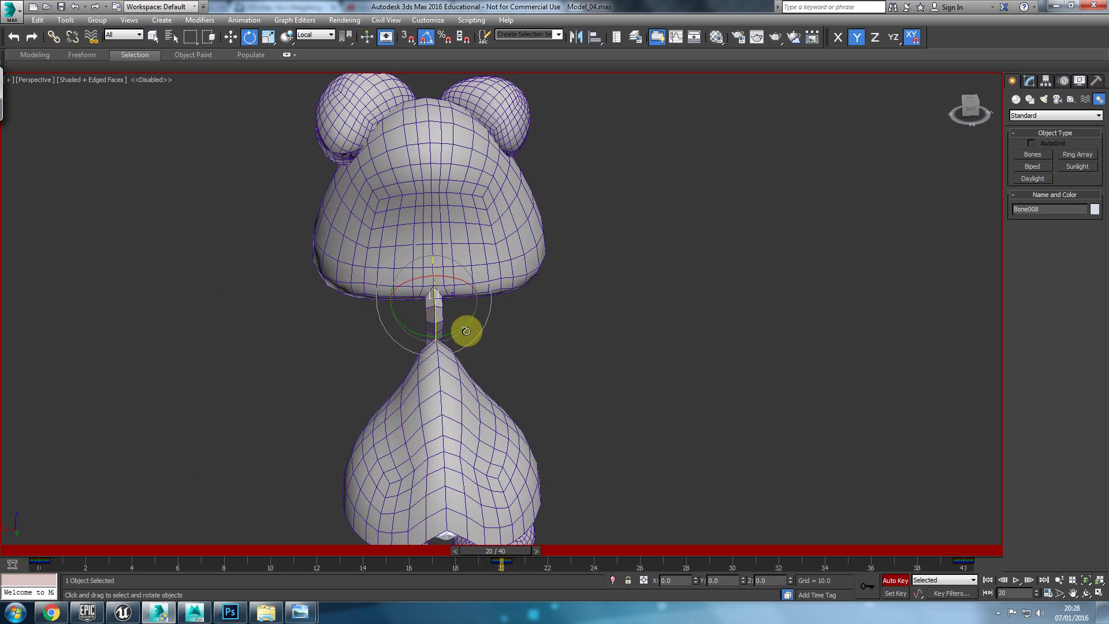
pyautogui.moveTo(458, 324); pyautogui.dragTo(459, 332)
pyautogui.moveTo(519, 550); pyautogui.dragTo(696, 553)
pyautogui.moveTo(937, 551); pyautogui.dragTo(953, 552)
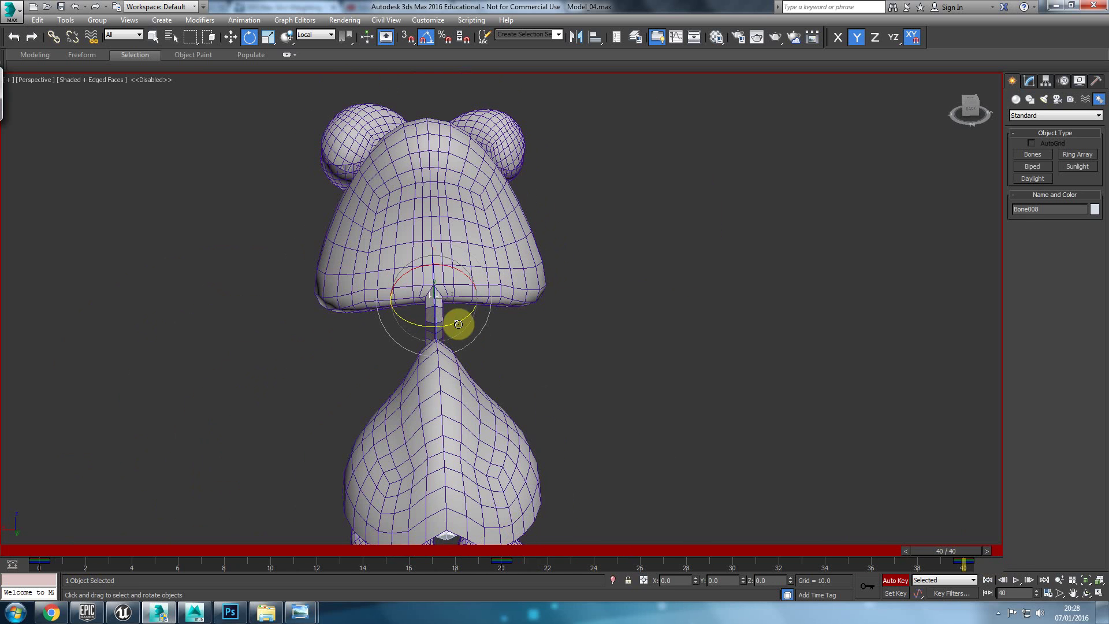
pyautogui.moveTo(458, 324); pyautogui.dragTo(454, 324)
pyautogui.press('/')
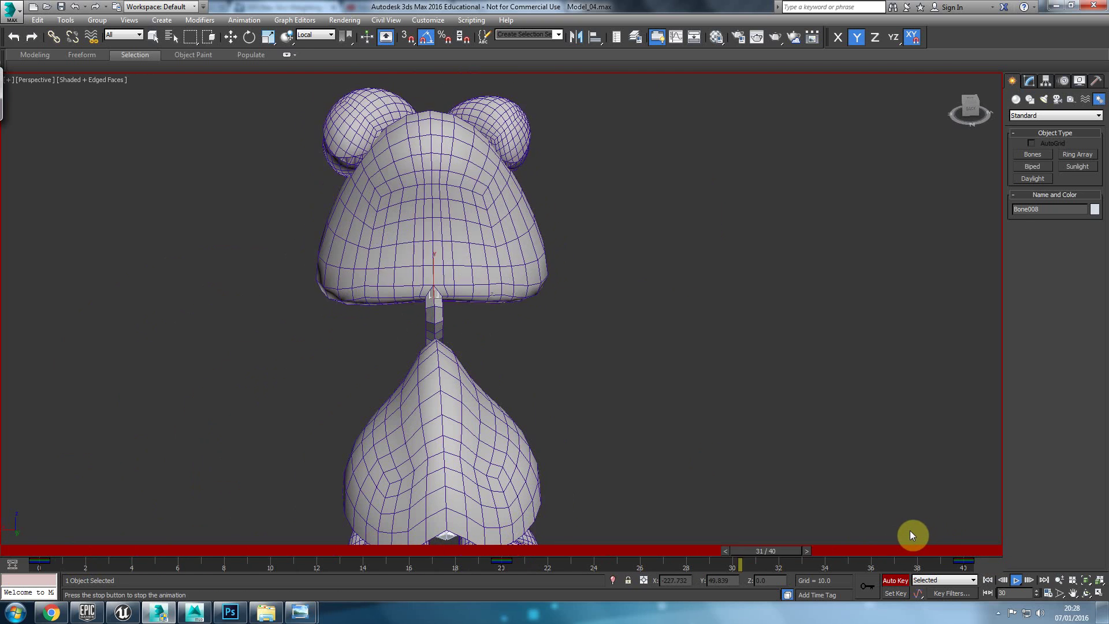
pyautogui.press('/')
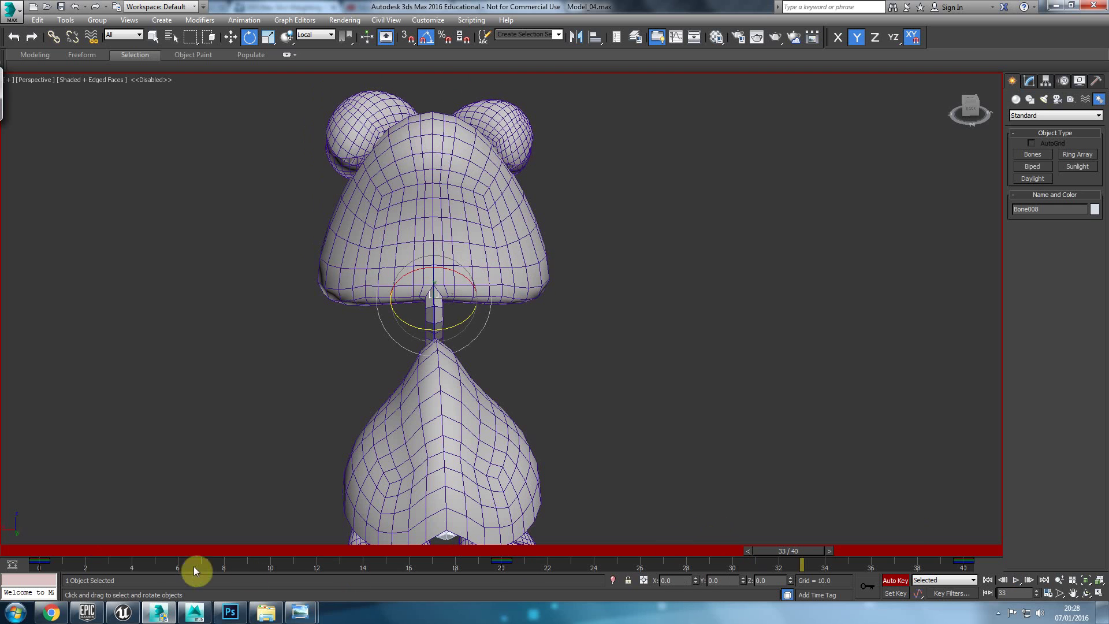
pyautogui.moveTo(131, 555); pyautogui.dragTo(1, 561)
pyautogui.moveTo(96, 552); pyautogui.dragTo(451, 553)
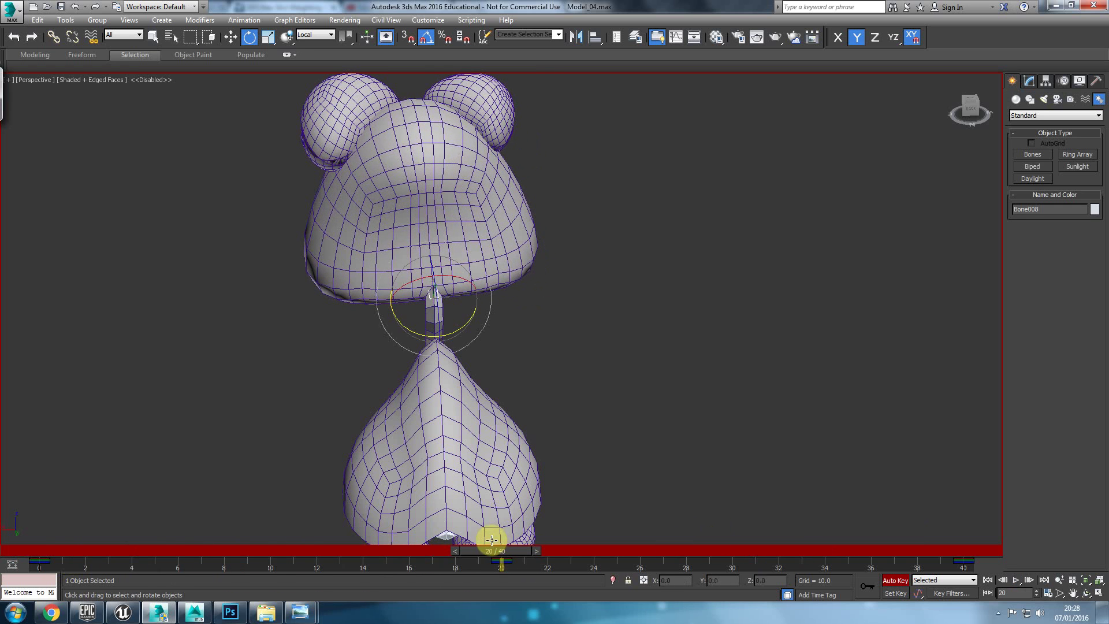
# Rotate the head bone Bone008 downward about its local Z axis at frame 20, finishing with a -10° turn in the side view
pyautogui.moveTo(518, 475); pyautogui.dragTo(408, 368, button='middle')
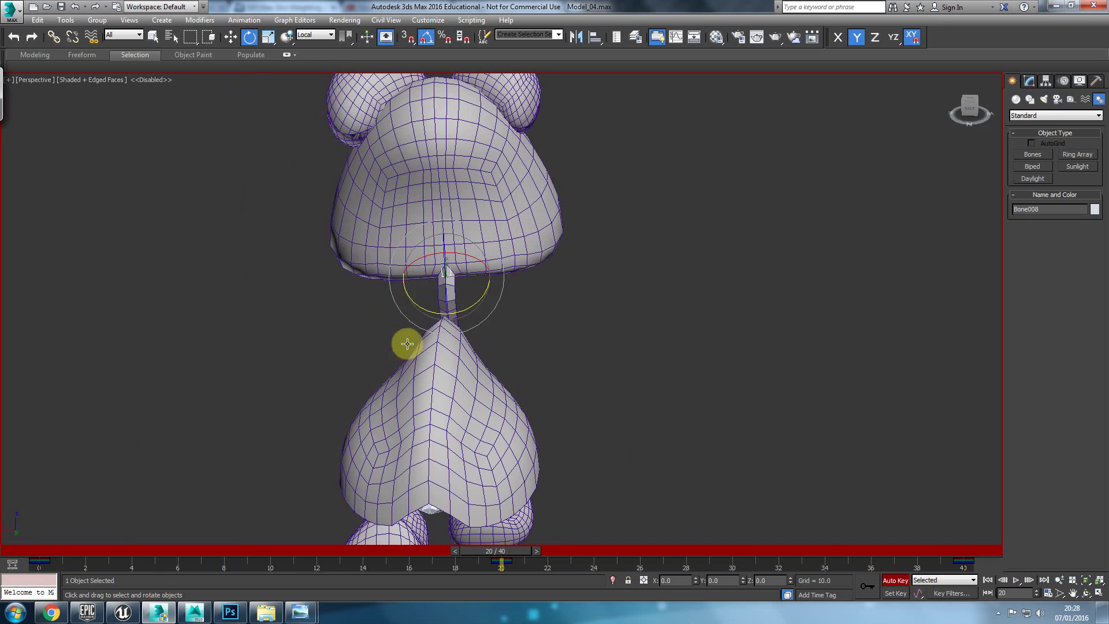
pyautogui.moveTo(504, 559)
pyautogui.mouseDown()
pyautogui.moveTo(8, 558)
pyautogui.moveTo(322, 538)
pyautogui.moveTo(469, 552)
pyautogui.moveTo(282, 556)
pyautogui.moveTo(504, 550)
pyautogui.mouseUp()
pyautogui.press('e')
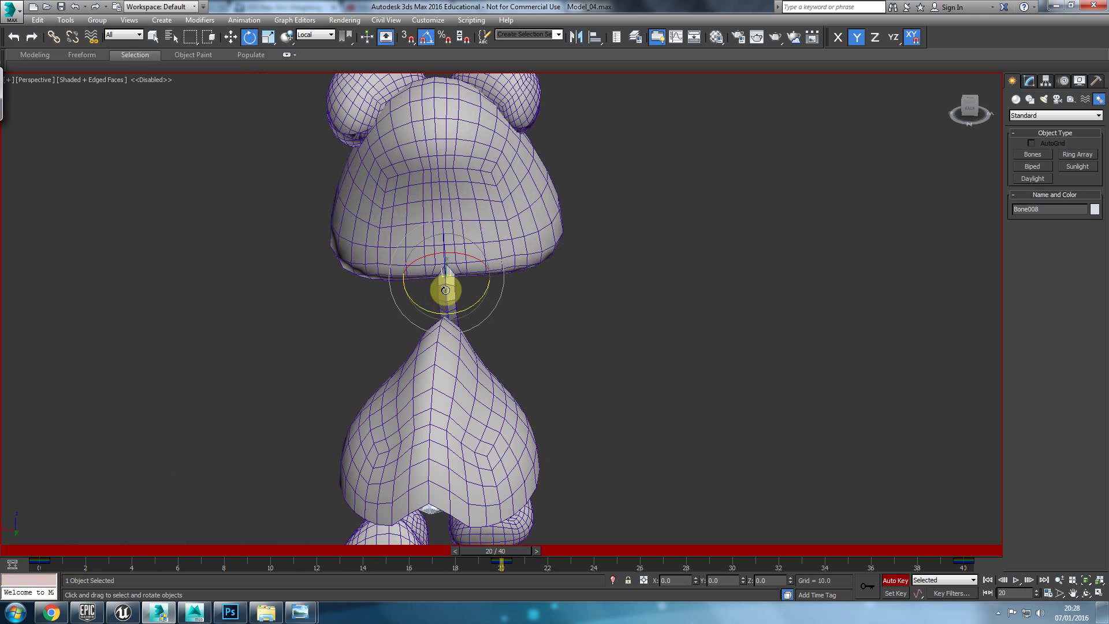
pyautogui.moveTo(447, 287); pyautogui.dragTo(445, 281)
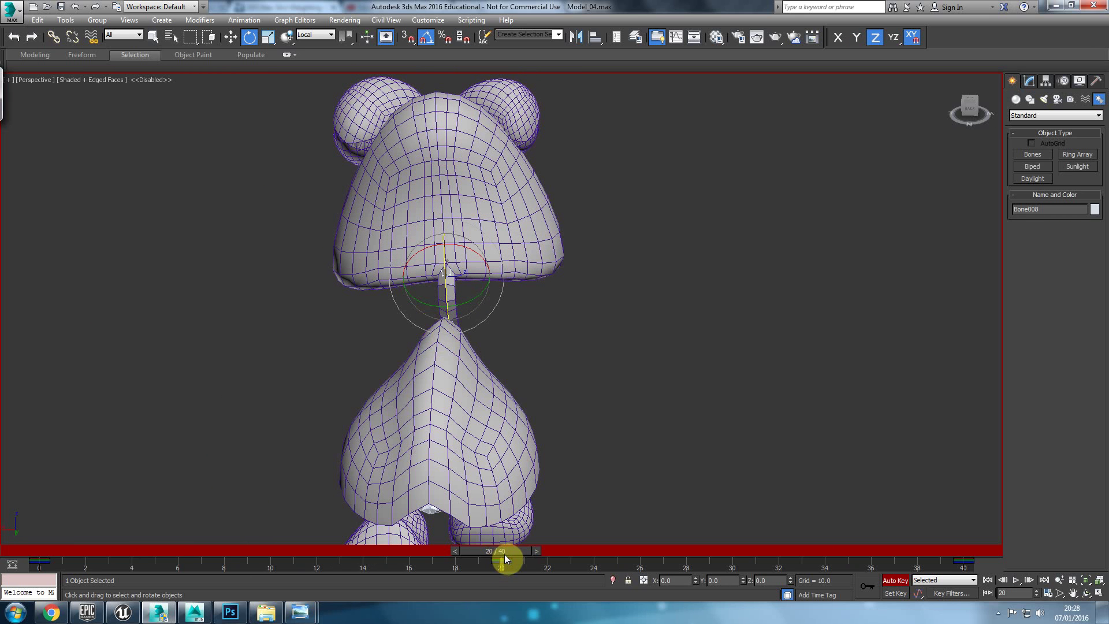
pyautogui.moveTo(505, 553)
pyautogui.mouseDown()
pyautogui.moveTo(67, 552)
pyautogui.moveTo(684, 546)
pyautogui.moveTo(500, 555)
pyautogui.mouseUp()
pyautogui.keyDown('alt'); pyautogui.moveTo(512, 479); pyautogui.dragTo(385, 458, button='middle'); pyautogui.keyUp('alt')
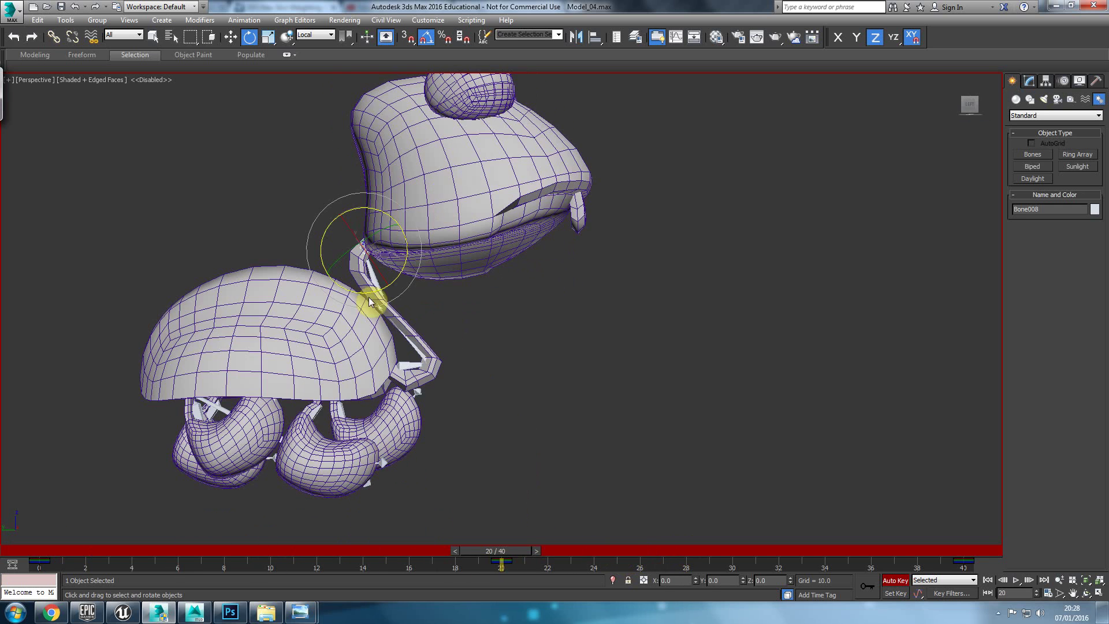
pyautogui.moveTo(407, 245); pyautogui.dragTo(407, 251)
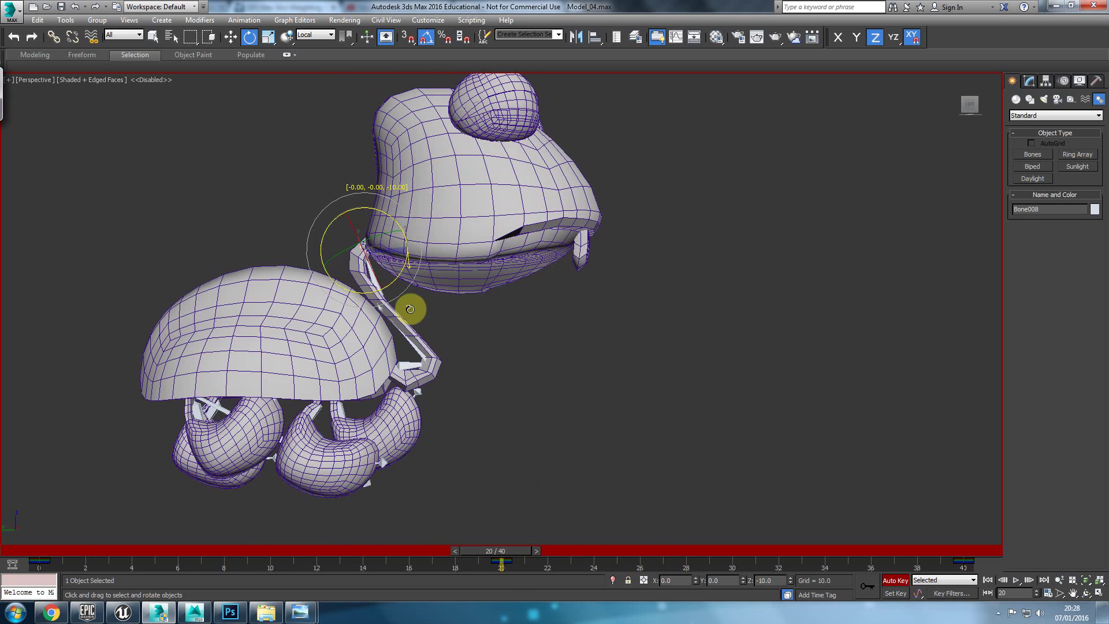
# Rotate the head bone Bone008 upward about its local Z axis at frame 0
pyautogui.moveTo(499, 551); pyautogui.dragTo(20, 564)
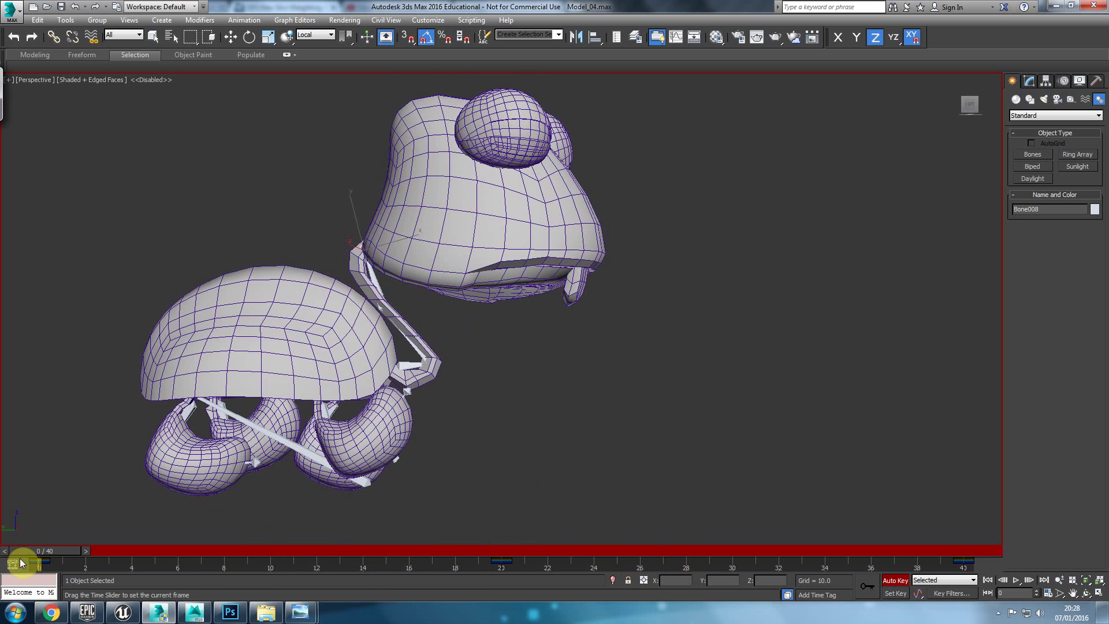
pyautogui.press('e')
pyautogui.moveTo(391, 217); pyautogui.dragTo(390, 209)
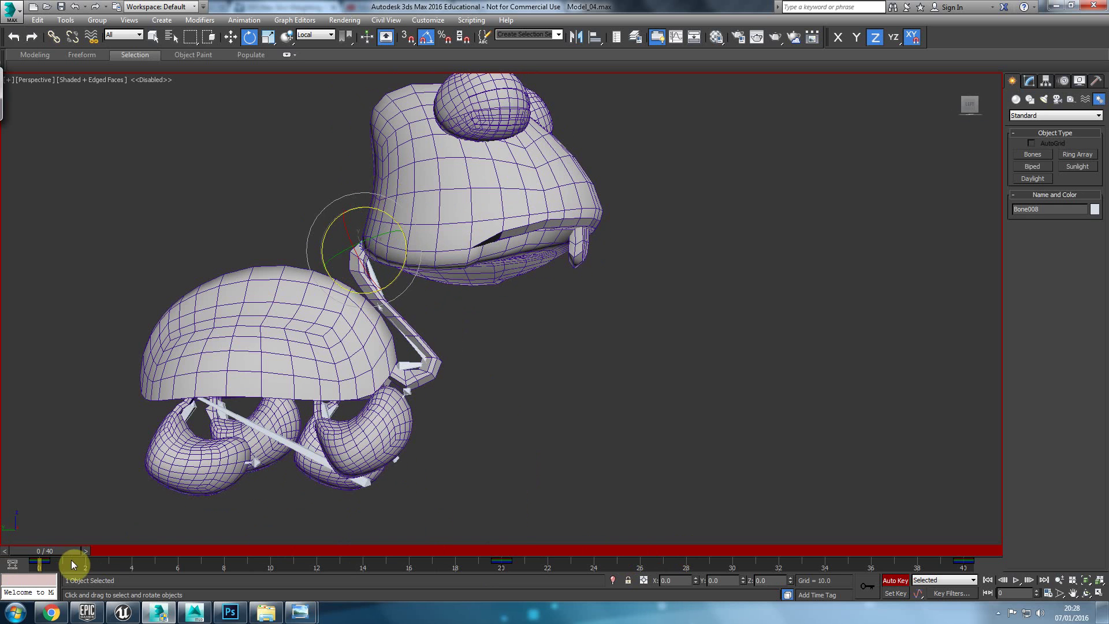
# Rotate the head bone Bone008 upward about its local Z axis at frame 39
pyautogui.moveTo(64, 547); pyautogui.dragTo(941, 554)
pyautogui.press('e')
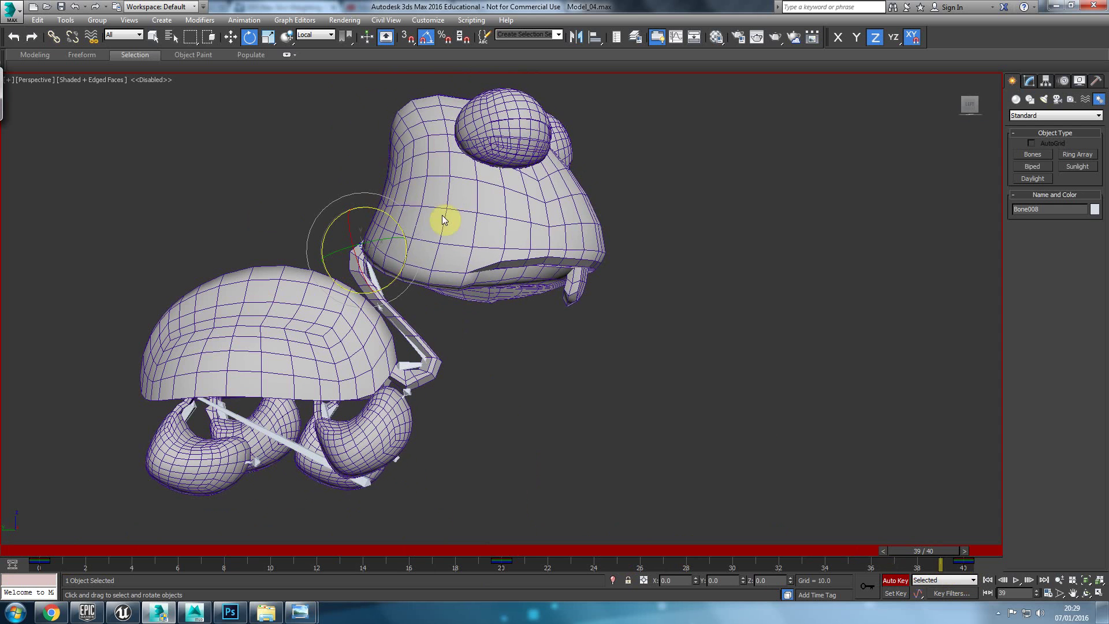
pyautogui.moveTo(400, 225); pyautogui.dragTo(397, 219)
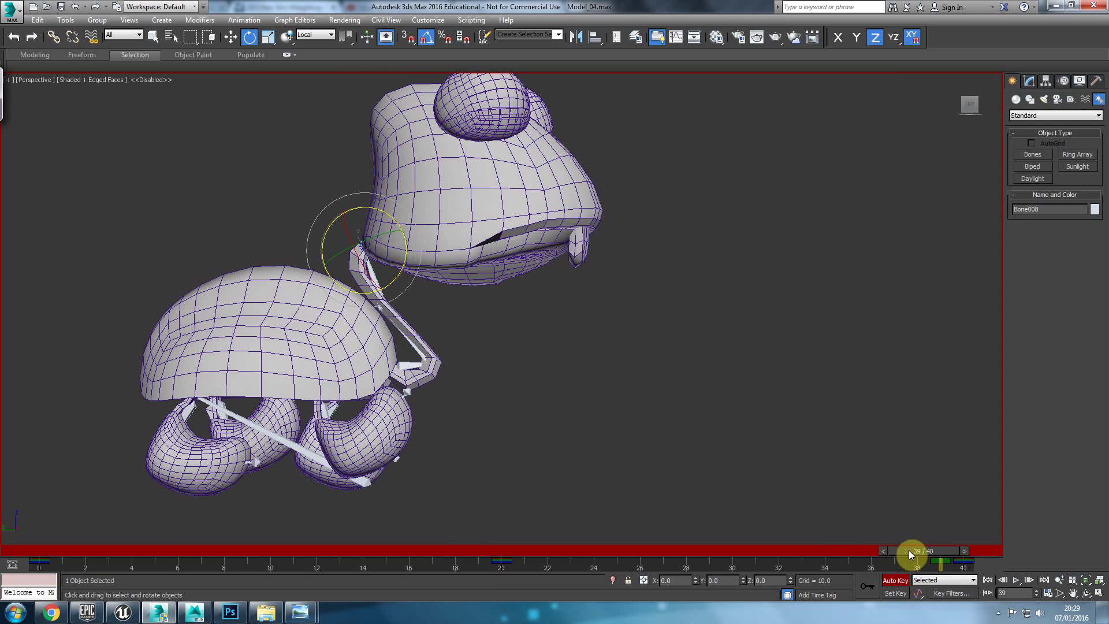
# Rotate the head bone Bone008 by -5° about its local Z axis at frame 40
pyautogui.moveTo(925, 550); pyautogui.dragTo(950, 553)
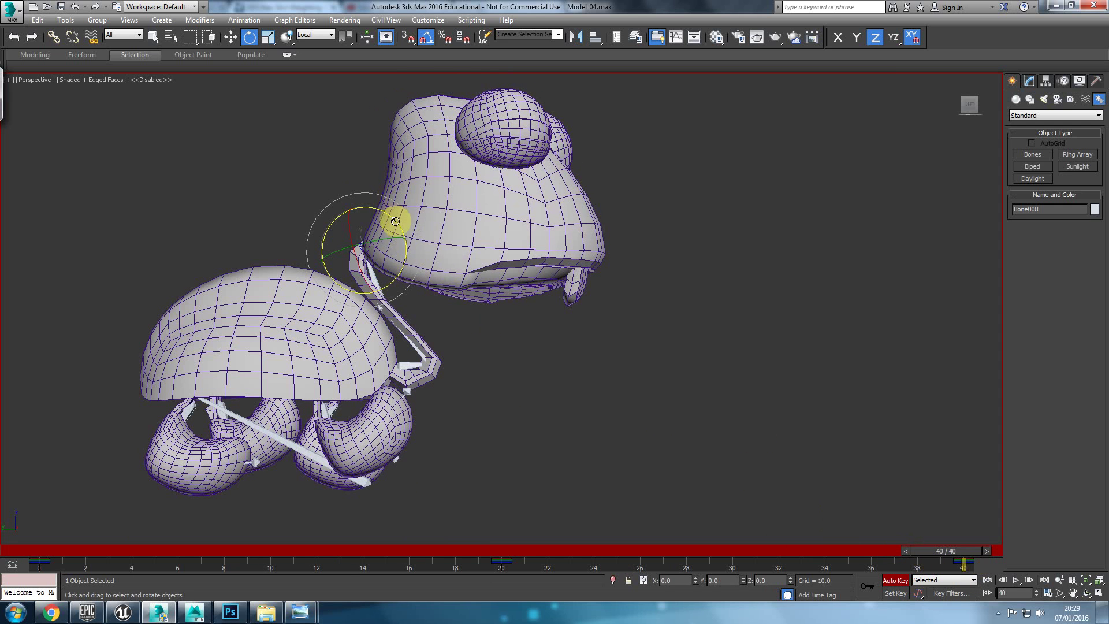
pyautogui.moveTo(395, 218); pyautogui.dragTo(396, 217)
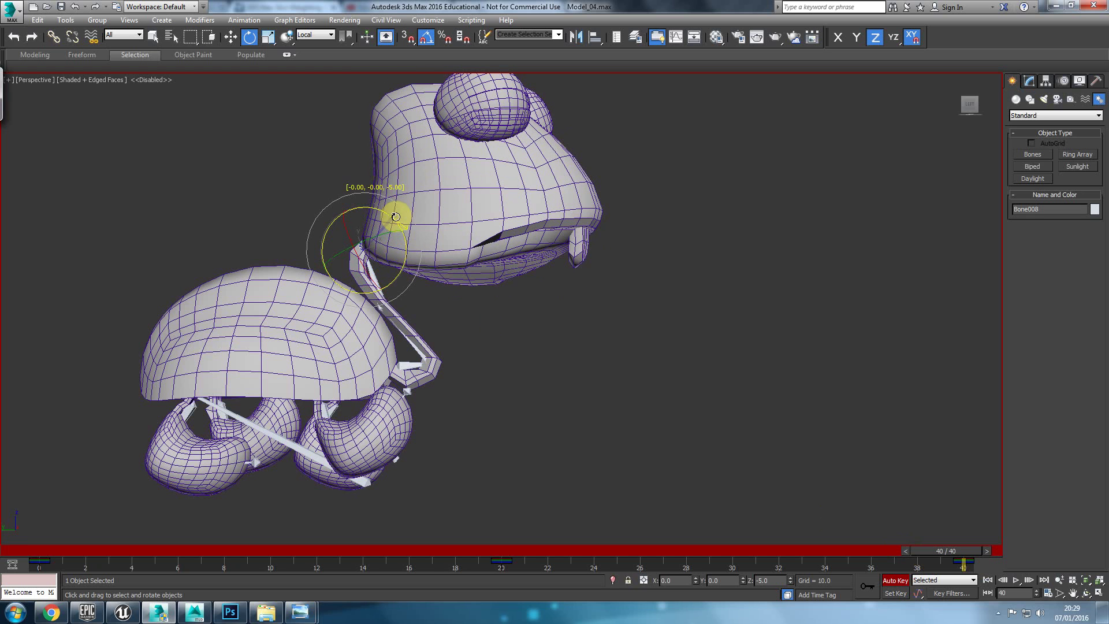
# Rotate the head bone Bone008 slightly about its local Y axis at frame 0 and check it from the top view
pyautogui.moveTo(942, 553); pyautogui.dragTo(1, 531)
pyautogui.keyDown('alt'); pyautogui.moveTo(451, 269); pyautogui.dragTo(511, 334, button='middle'); pyautogui.keyUp('alt')
pyautogui.moveTo(74, 549); pyautogui.dragTo(2, 554)
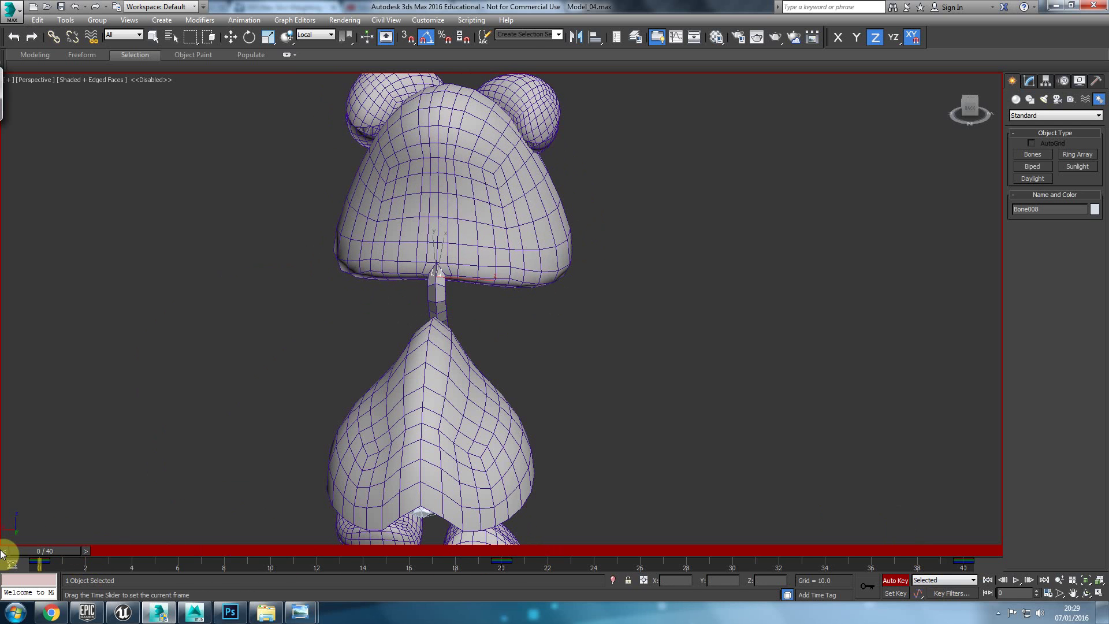
pyautogui.press('e')
pyautogui.moveTo(454, 301); pyautogui.dragTo(450, 302)
pyautogui.press('t')
pyautogui.scroll(4, 485, 405)
pyautogui.scroll(-4, 484, 406)
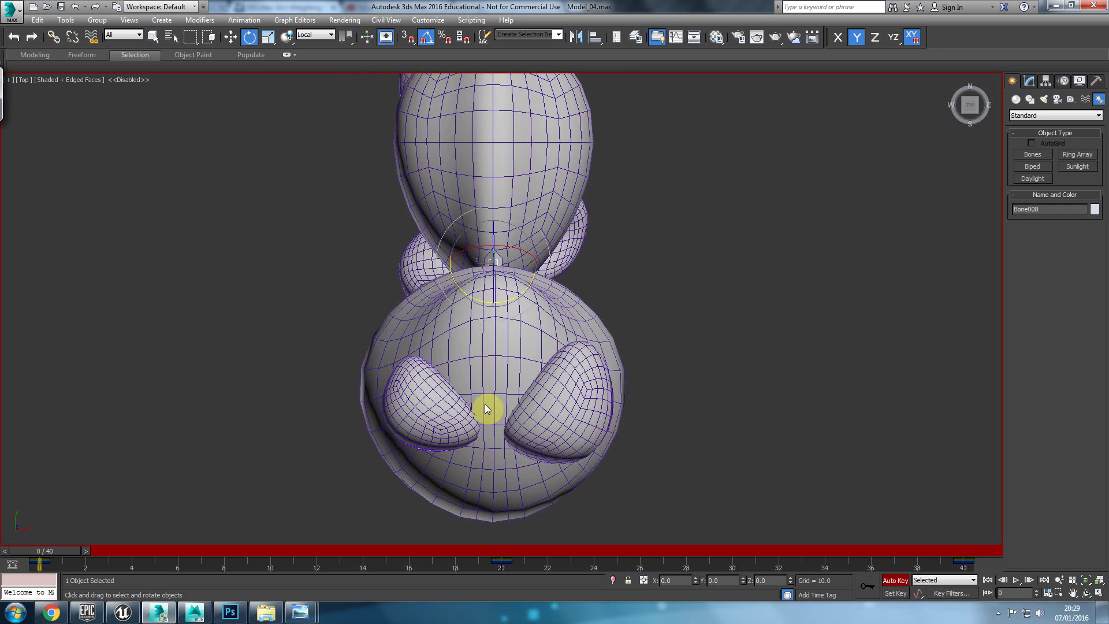
# Review the head sway at frames 0, 20 and 40, and adjust Bone008's local Y rotation at frame 0
pyautogui.press('p')
pyautogui.keyDown('alt'); pyautogui.moveTo(348, 321); pyautogui.dragTo(555, 344, button='middle'); pyautogui.keyUp('alt')
pyautogui.moveTo(35, 550); pyautogui.dragTo(516, 559)
pyautogui.press('e')
pyautogui.keyDown('alt'); pyautogui.moveTo(512, 543); pyautogui.dragTo(488, 491, button='middle'); pyautogui.keyUp('alt')
pyautogui.moveTo(493, 549); pyautogui.dragTo(988, 550)
pyautogui.keyDown('alt'); pyautogui.moveTo(704, 438); pyautogui.dragTo(903, 561, button='middle'); pyautogui.keyUp('alt')
pyautogui.moveTo(946, 552); pyautogui.dragTo(3, 526)
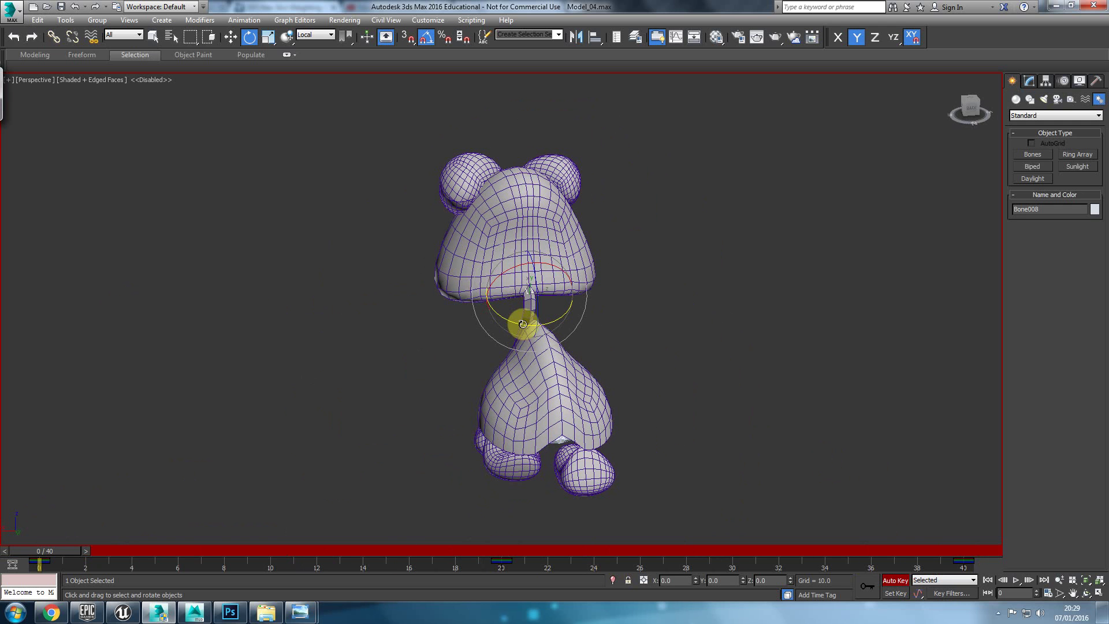
pyautogui.moveTo(521, 324); pyautogui.dragTo(517, 324)
pyautogui.moveTo(57, 550); pyautogui.dragTo(244, 569)
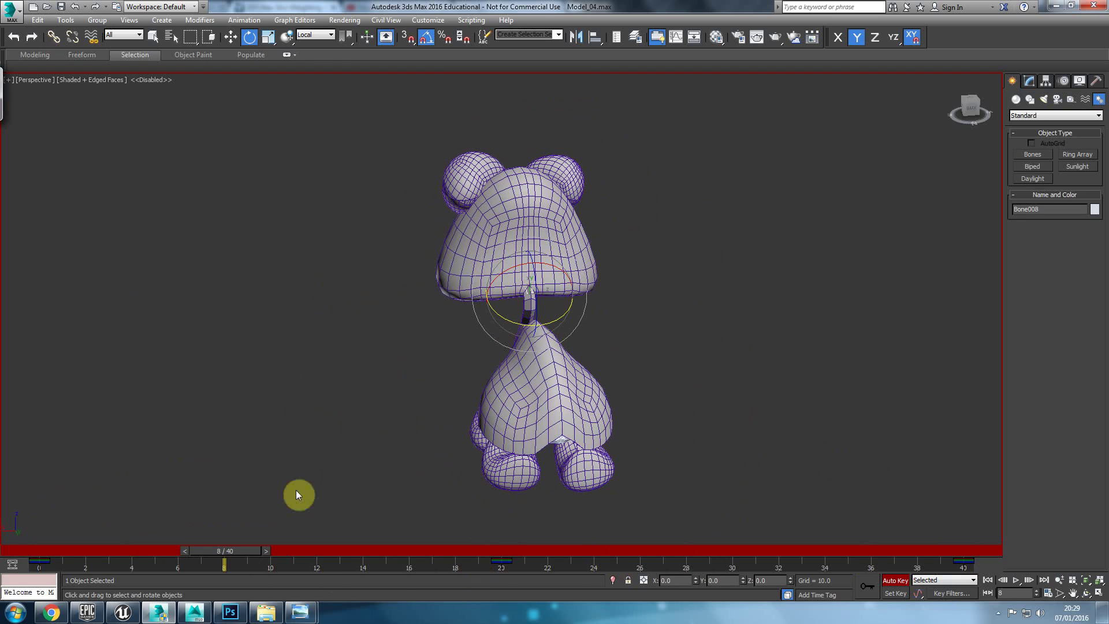
# Rotate the head bone about its local Z axis at frame 10 and by 5° at frame 30, and play the animation
pyautogui.moveTo(219, 557); pyautogui.dragTo(262, 549)
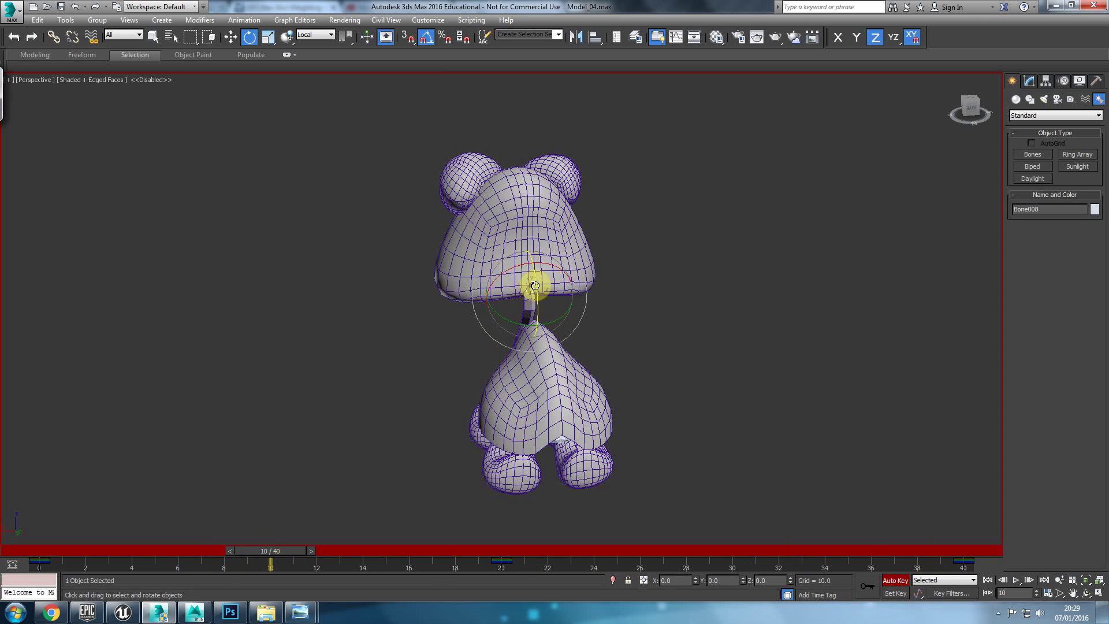
pyautogui.moveTo(535, 286); pyautogui.dragTo(536, 287)
pyautogui.moveTo(270, 548); pyautogui.dragTo(743, 559)
pyautogui.press('e')
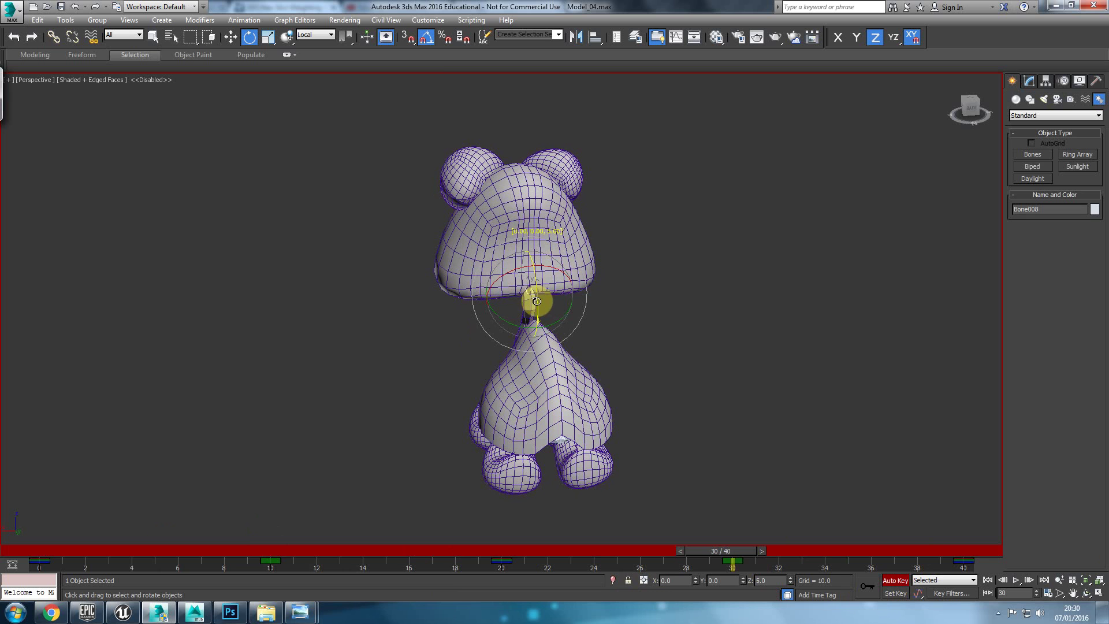
pyautogui.moveTo(731, 550); pyautogui.dragTo(1, 561)
pyautogui.press('/')
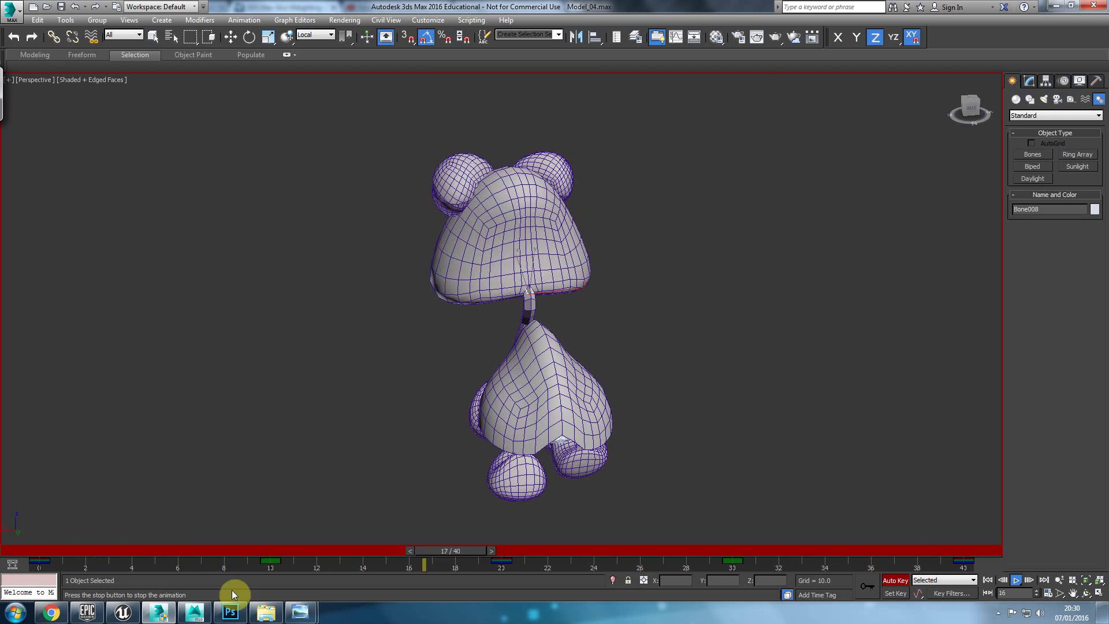
# Return to frame 0 and display the model in wireframe in the left view
pyautogui.moveTo(251, 550); pyautogui.dragTo(2, 543)
pyautogui.press('l')
pyautogui.moveTo(417, 371); pyautogui.dragTo(454, 333, button='middle')
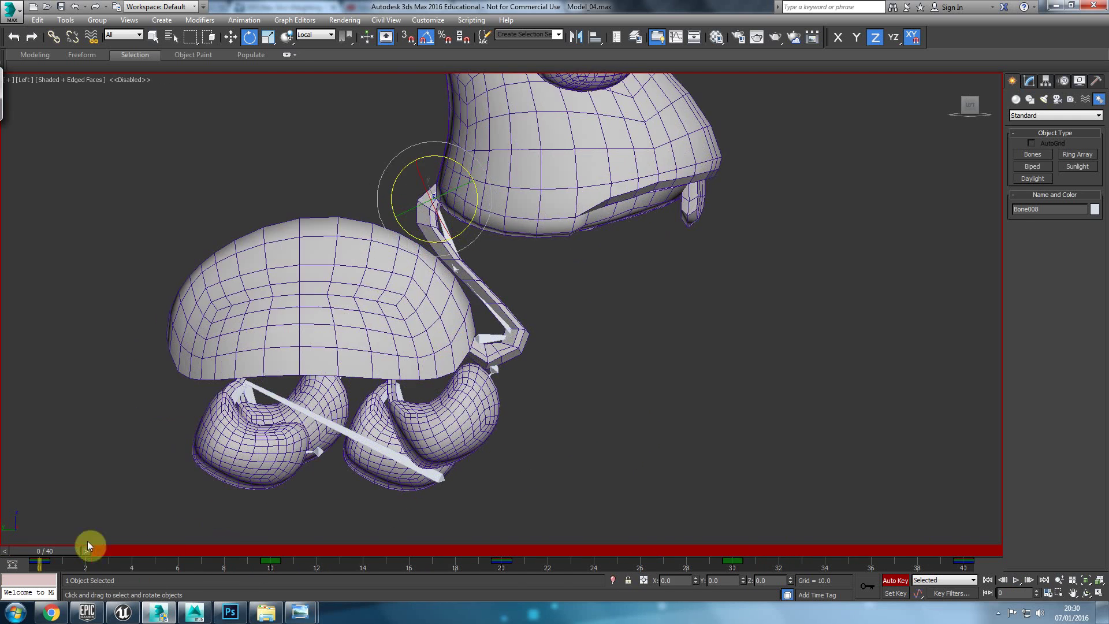
pyautogui.moveTo(49, 551); pyautogui.dragTo(2, 543)
pyautogui.press('F3')
pyautogui.press('e')
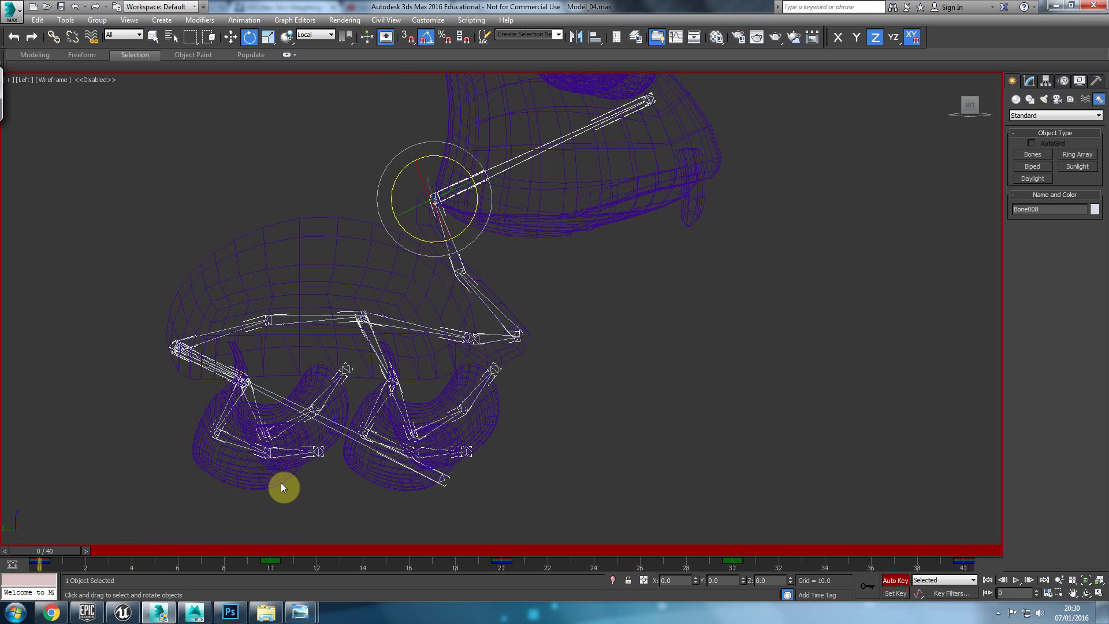
# Select the foot bone Bone013(mirrored) in a perspective close-up of the legs at frame 0
pyautogui.moveTo(441, 468); pyautogui.dragTo(340, 430, button='middle')
pyautogui.press('p')
pyautogui.scroll(3, 488, 404)
pyautogui.click(489, 393)
pyautogui.moveTo(340, 429); pyautogui.dragTo(595, 414, button='middle')
pyautogui.keyDown('alt'); pyautogui.moveTo(265, 431); pyautogui.dragTo(271, 448, button='middle'); pyautogui.keyUp('alt')
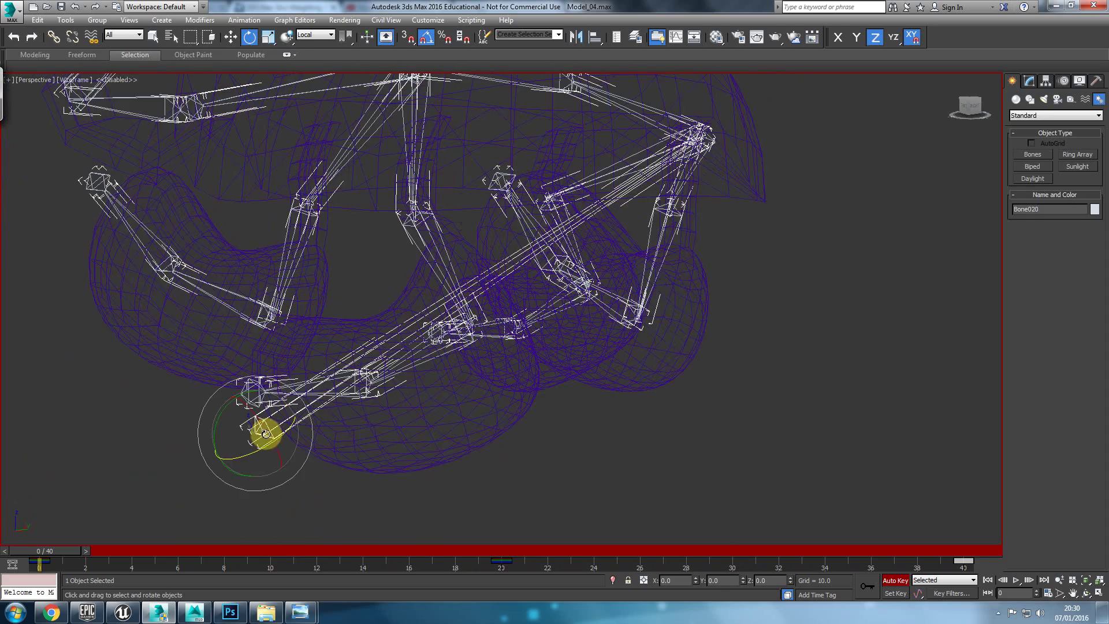
pyautogui.click(293, 382)
pyautogui.moveTo(338, 366)
pyautogui.mouseDown()
pyautogui.moveTo(345, 356)
pyautogui.moveTo(330, 381)
pyautogui.moveTo(340, 369)
pyautogui.mouseUp()
pyautogui.hotkey('ctrl', 'z')
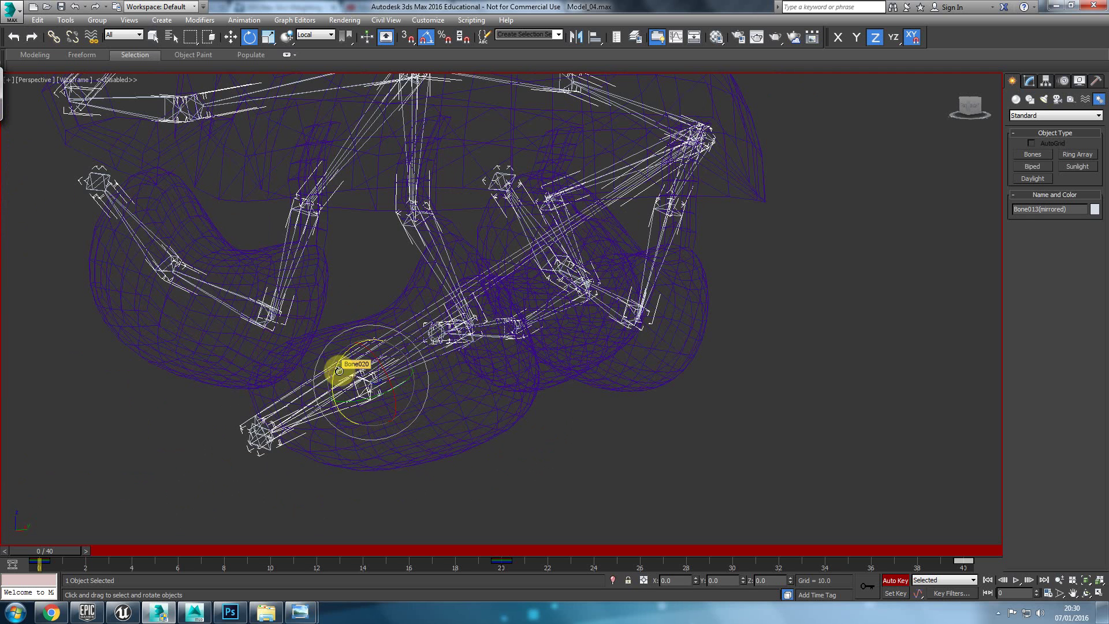
pyautogui.hotkey('ctrl', 'z')
# Rotate the foot bones Bone013(mirrored), by 20°, and Bone018 downward about their local Z axes at frame 0
pyautogui.keyDown('alt'); pyautogui.moveTo(322, 433); pyautogui.dragTo(341, 429, button='middle'); pyautogui.keyUp('alt')
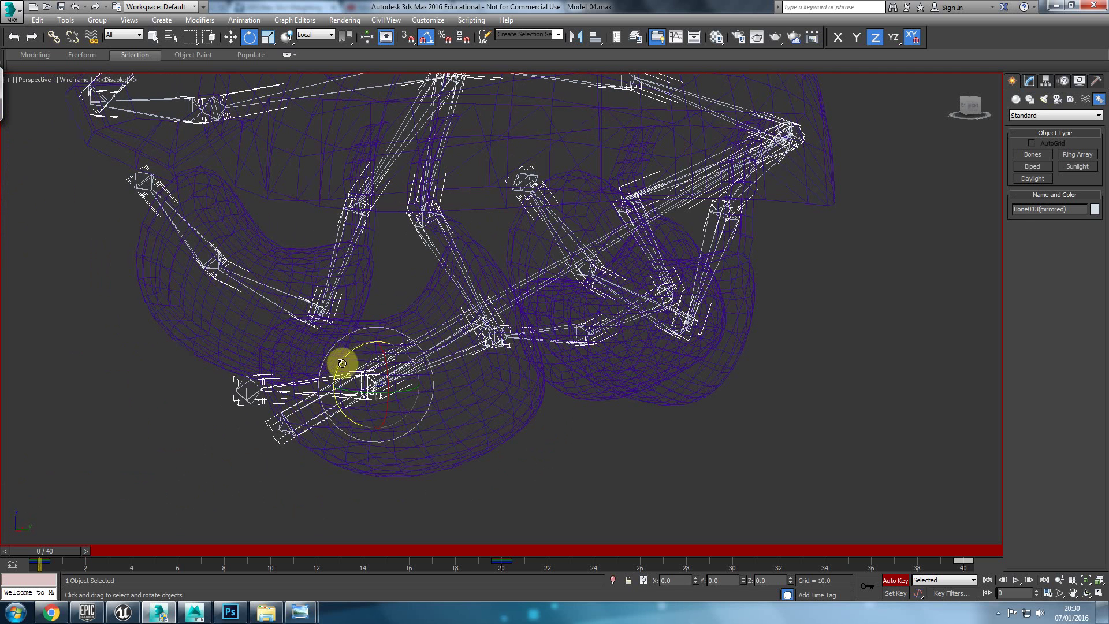
pyautogui.moveTo(343, 359); pyautogui.dragTo(335, 368)
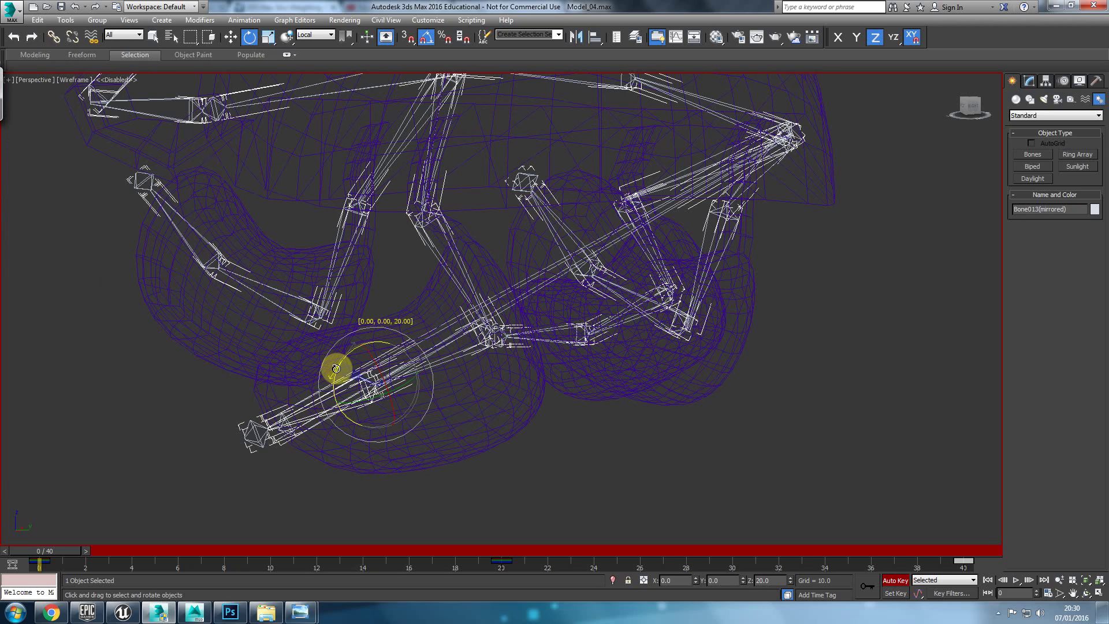
pyautogui.keyDown('alt'); pyautogui.moveTo(371, 373); pyautogui.dragTo(753, 349, button='middle'); pyautogui.keyUp('alt')
pyautogui.click(339, 335)
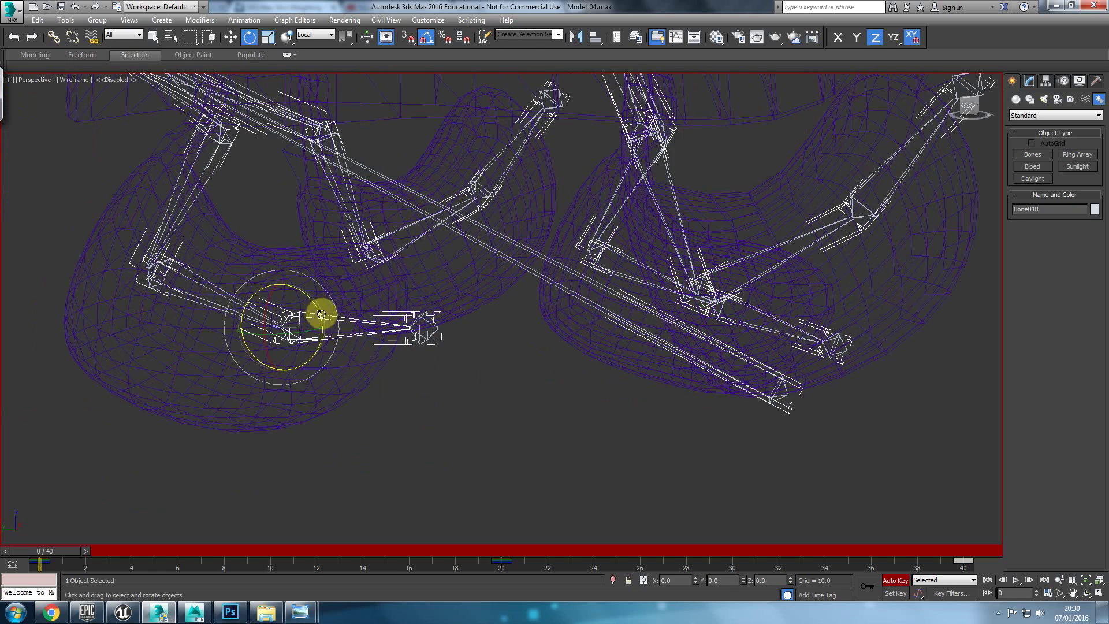
pyautogui.moveTo(322, 312); pyautogui.dragTo(327, 318)
# Rotate the raised foot bones Bone018(mirrored), by -10°, and Bone013 upward about their local Z axes at frame 0
pyautogui.moveTo(469, 254)
pyautogui.mouseDown(button='middle')
pyautogui.moveTo(451, 307)
pyautogui.moveTo(477, 282)
pyautogui.moveTo(460, 250)
pyautogui.mouseUp(button='middle')
pyautogui.scroll(-3, 451, 307)
pyautogui.click(459, 251)
pyautogui.moveTo(471, 252); pyautogui.dragTo(469, 249)
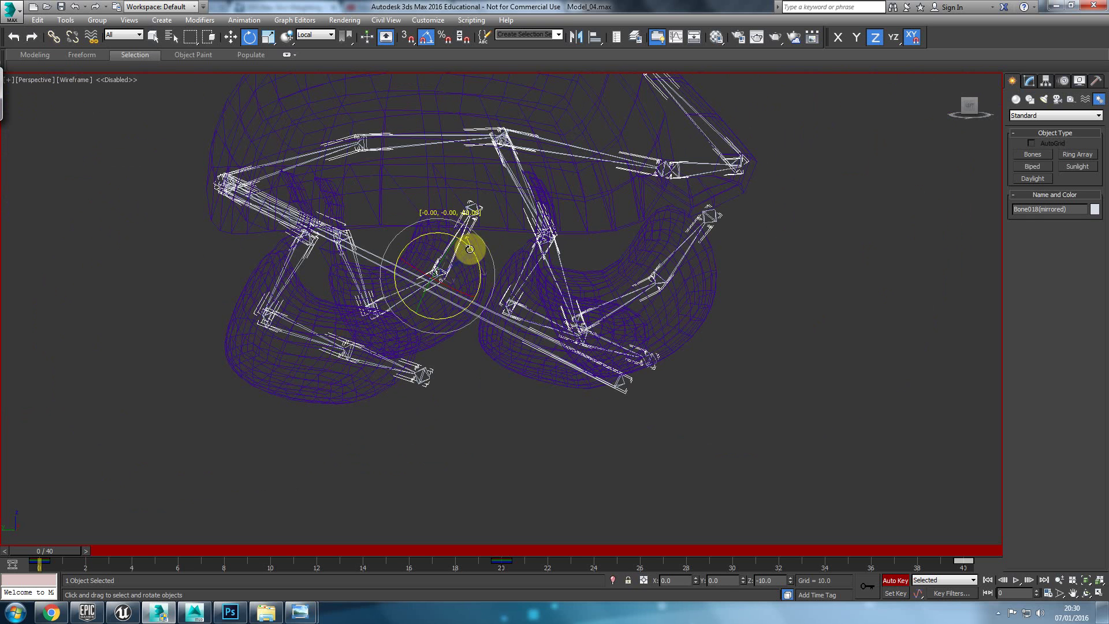
pyautogui.keyDown('alt'); pyautogui.moveTo(634, 314); pyautogui.dragTo(651, 315, button='middle'); pyautogui.keyUp('alt')
pyautogui.click(704, 270)
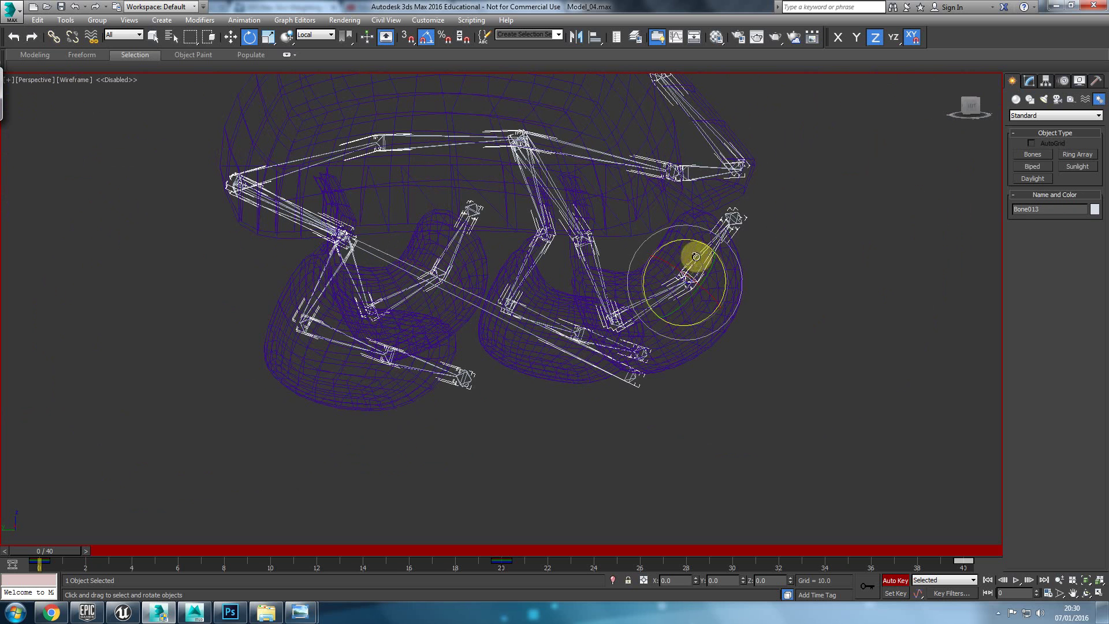
pyautogui.moveTo(693, 242); pyautogui.dragTo(686, 241)
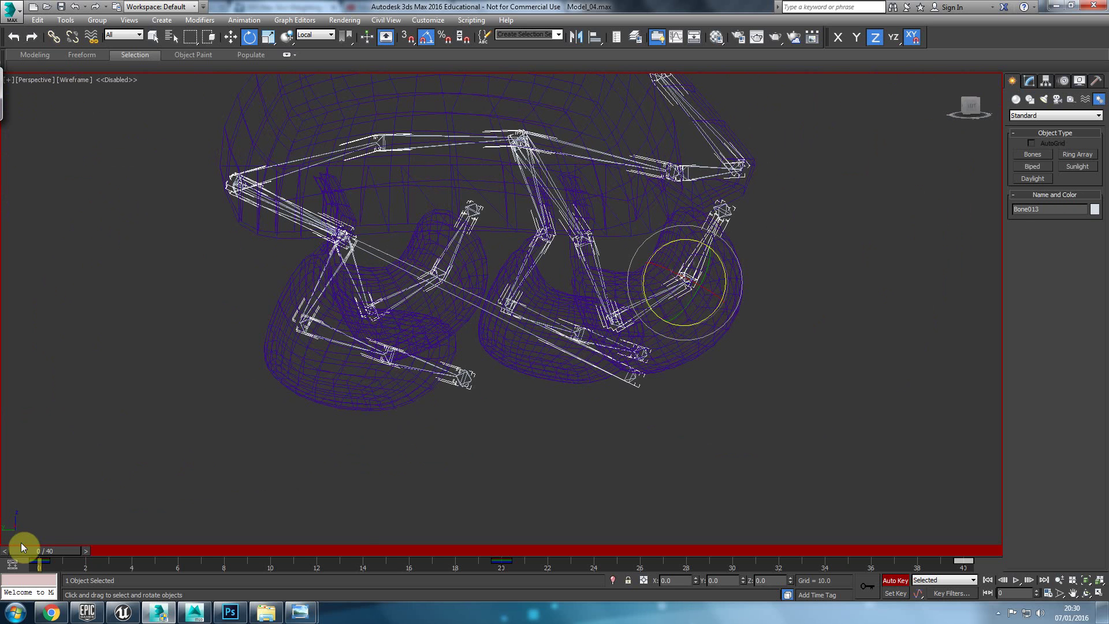
# Rotate the foot bone Bone013 downward about its local Z axis at frame 20
pyautogui.moveTo(49, 554); pyautogui.dragTo(500, 538)
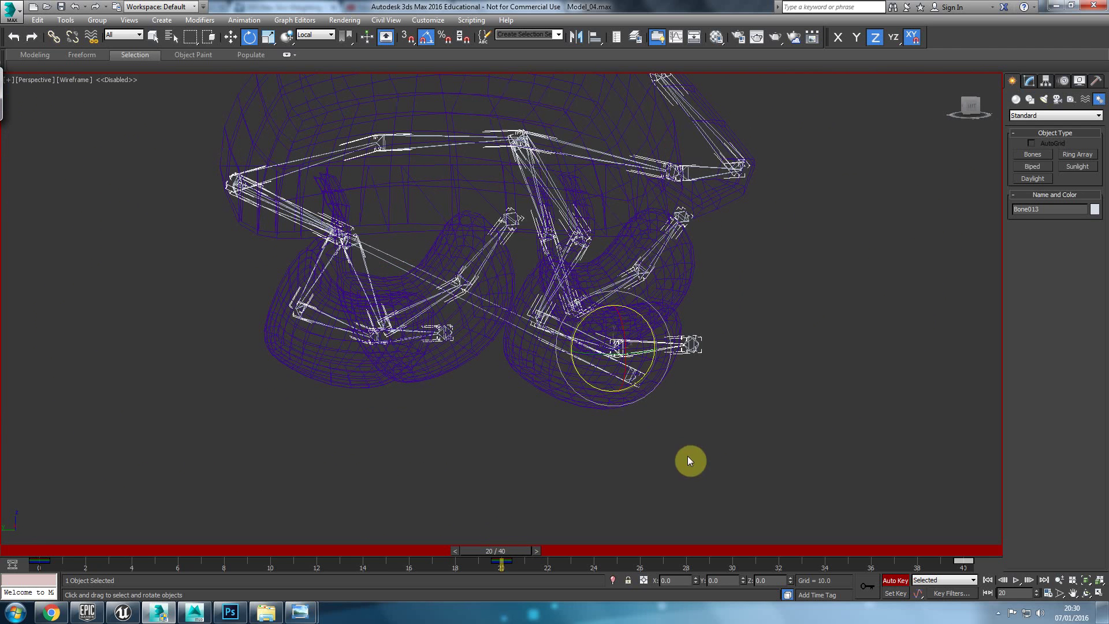
pyautogui.keyDown('alt'); pyautogui.moveTo(690, 460); pyautogui.dragTo(668, 457, button='middle'); pyautogui.keyUp('alt')
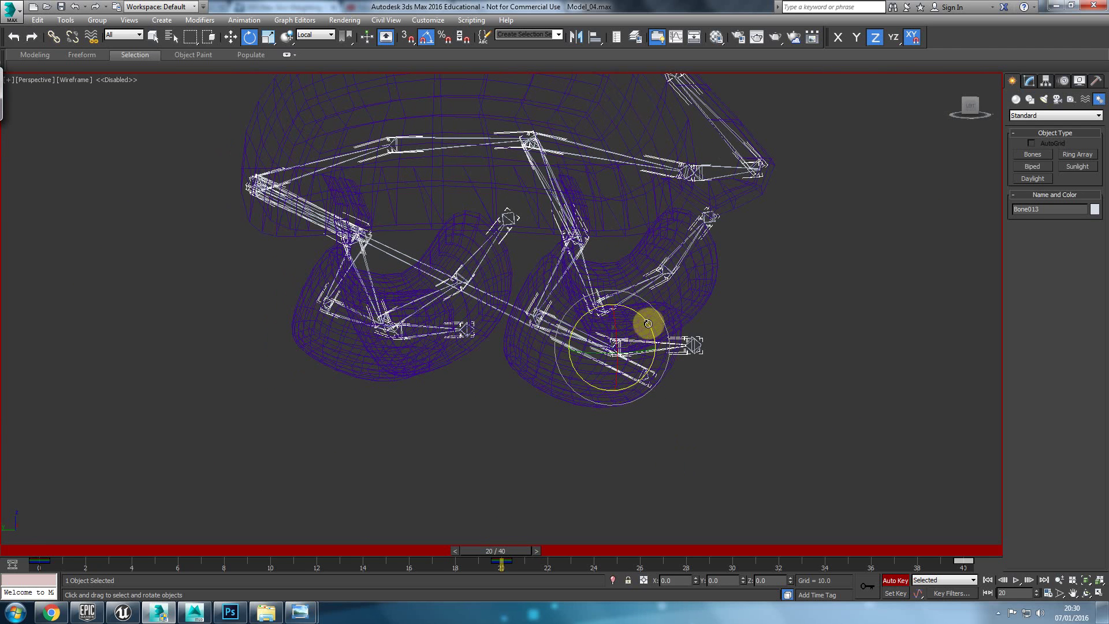
pyautogui.moveTo(650, 324); pyautogui.dragTo(661, 336)
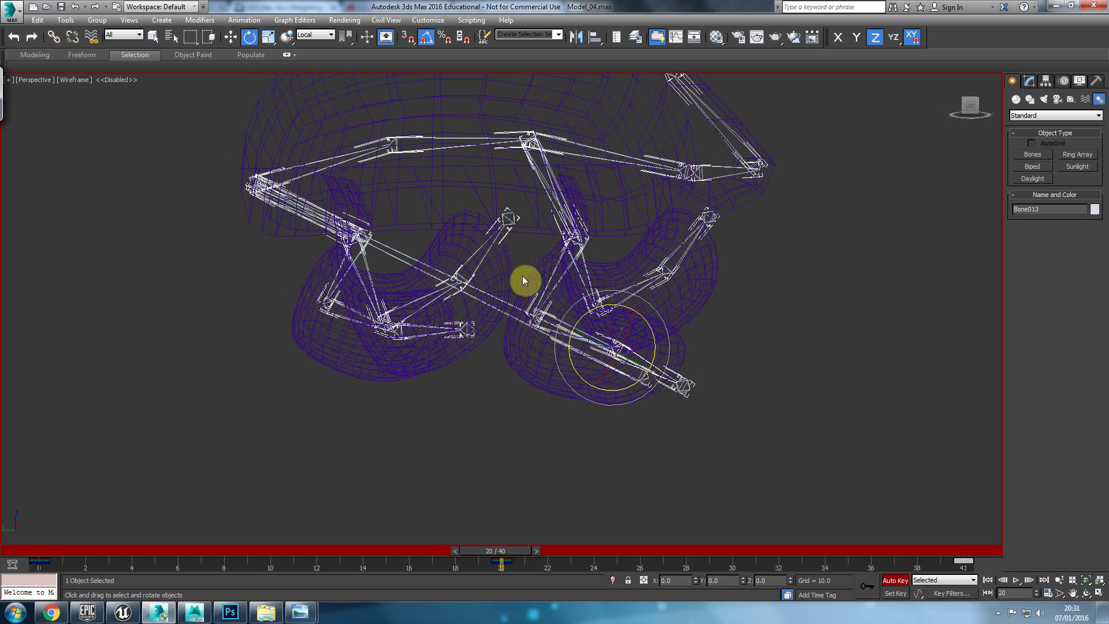
pyautogui.click(482, 263)
pyautogui.click(482, 263)
pyautogui.moveTo(486, 252); pyautogui.dragTo(505, 280)
pyautogui.hotkey('ctrl', 'z')
# Rotate the foot bone Bone018(mirrored) by 30° about its local Z axis at frame 20
pyautogui.keyDown('alt'); pyautogui.moveTo(446, 395); pyautogui.dragTo(317, 347, button='middle'); pyautogui.keyUp('alt')
pyautogui.click(341, 343)
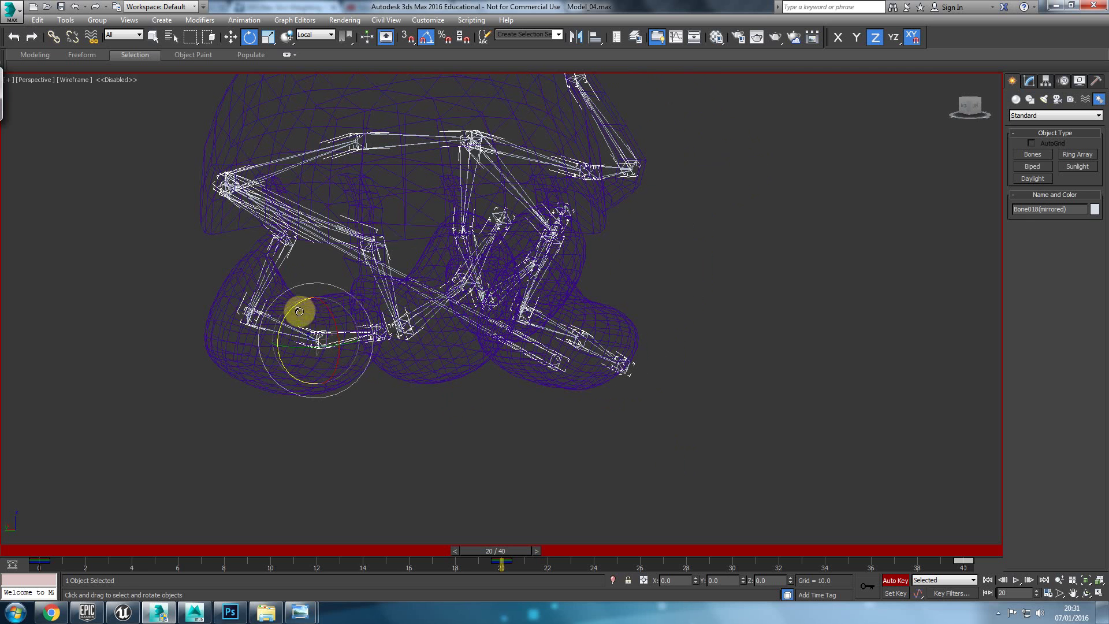
pyautogui.moveTo(292, 309); pyautogui.dragTo(308, 301)
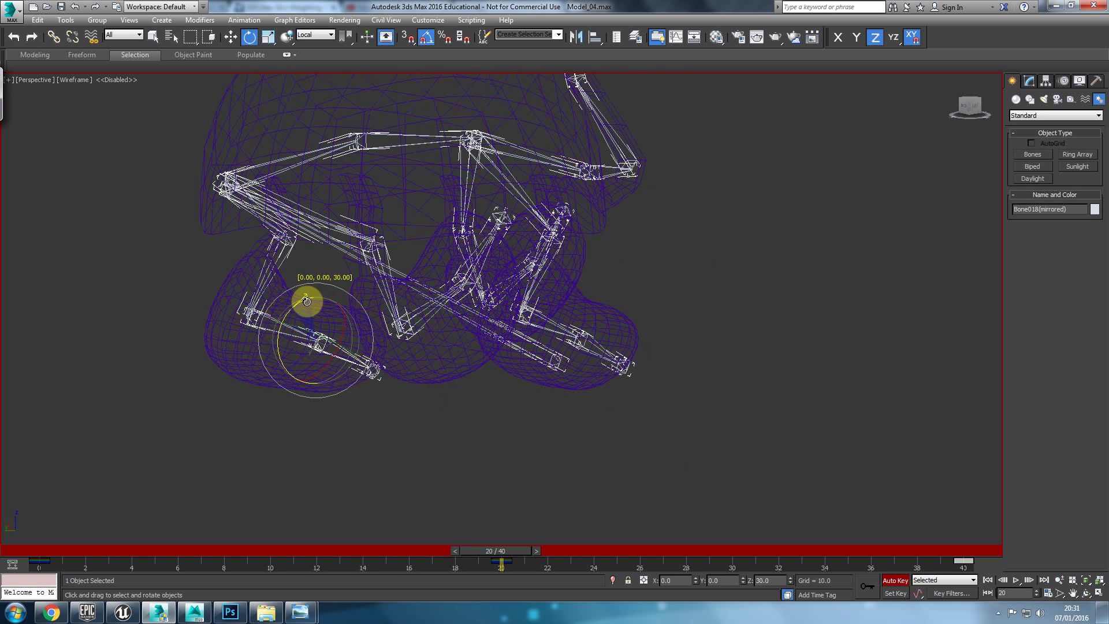
# Rotate the raised foot bones Bone018, by 25°, and Bone013(mirrored) upward about their local Z axes at frame 20
pyautogui.keyDown('alt'); pyautogui.moveTo(352, 348); pyautogui.dragTo(283, 368, button='middle'); pyautogui.keyUp('alt')
pyautogui.click(404, 287)
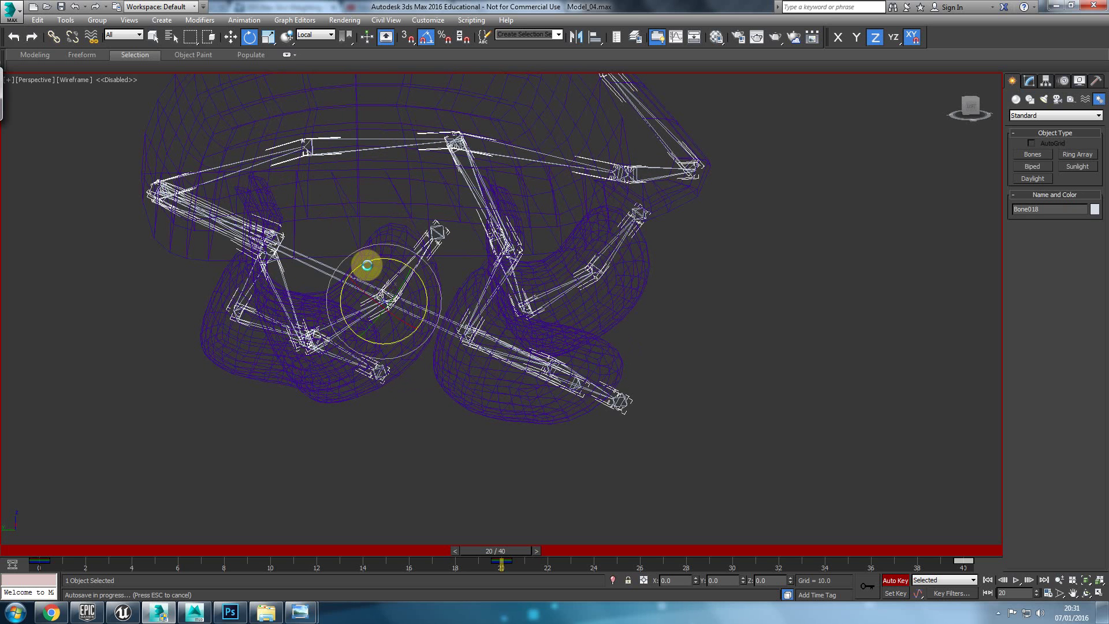
pyautogui.moveTo(374, 259); pyautogui.dragTo(359, 263)
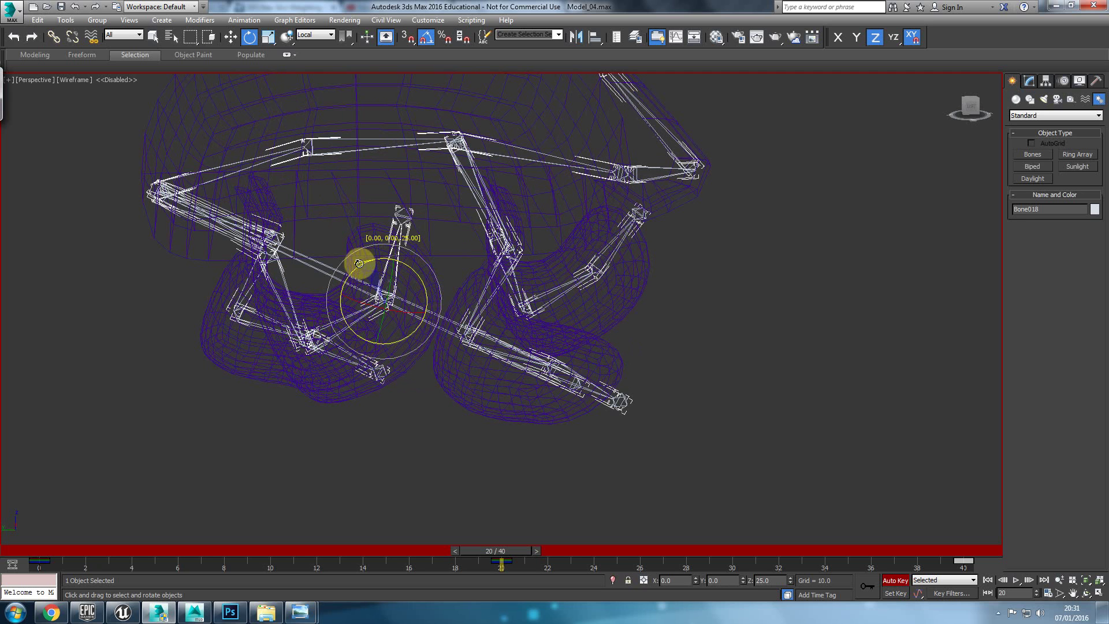
pyautogui.click(614, 248)
pyautogui.moveTo(590, 232); pyautogui.dragTo(575, 232)
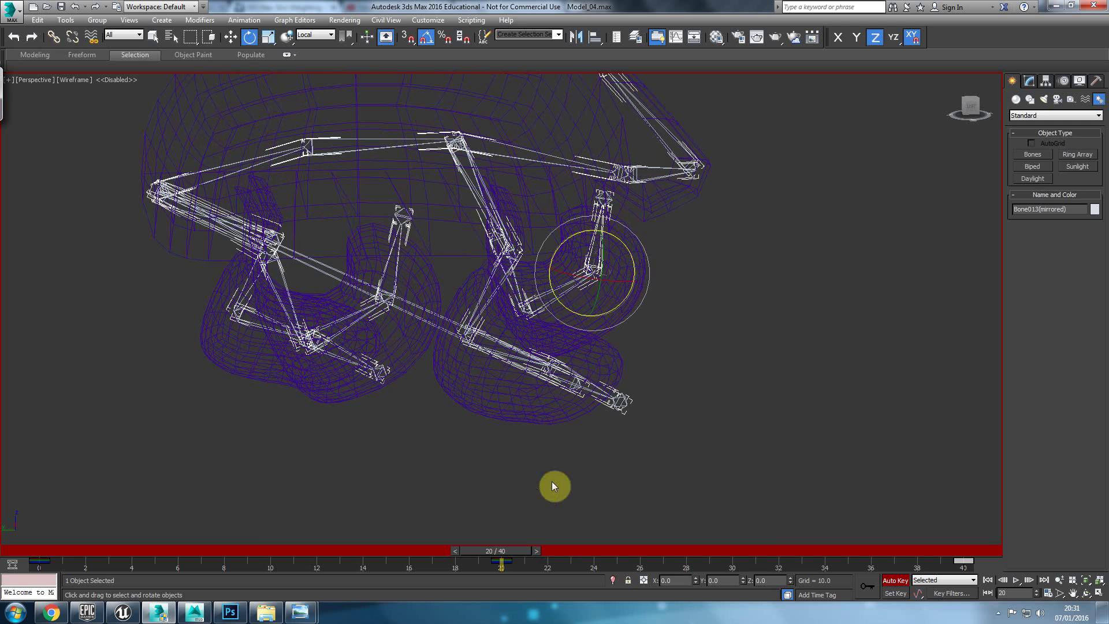
# Copy the frame 0 key of foot bone Bone013(mirrored) to frame 40 and play the animation
pyautogui.moveTo(516, 547); pyautogui.dragTo(1002, 556)
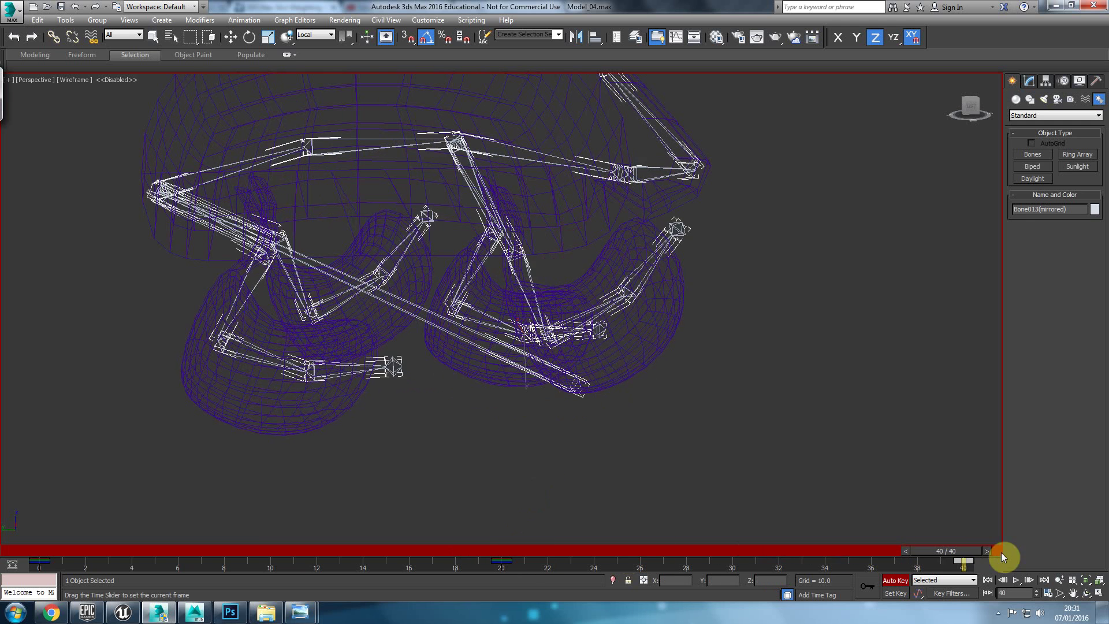
pyautogui.press('e')
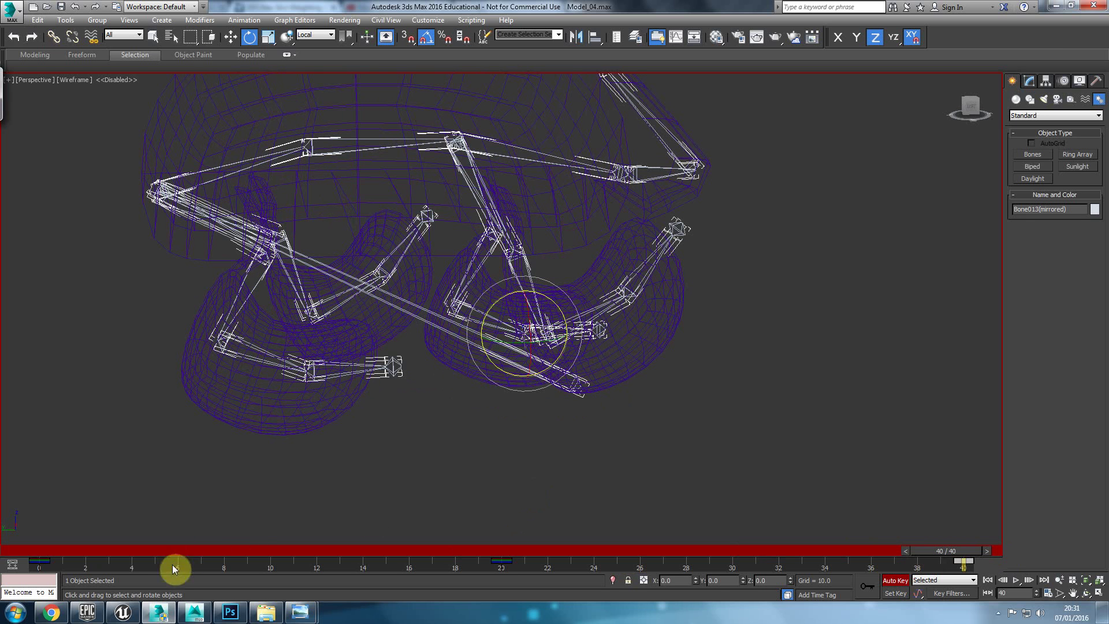
pyautogui.keyDown('shift'); pyautogui.moveTo(41, 567); pyautogui.dragTo(967, 561); pyautogui.keyUp('shift')
pyautogui.moveTo(962, 552); pyautogui.dragTo(2, 560)
pyautogui.press('/')
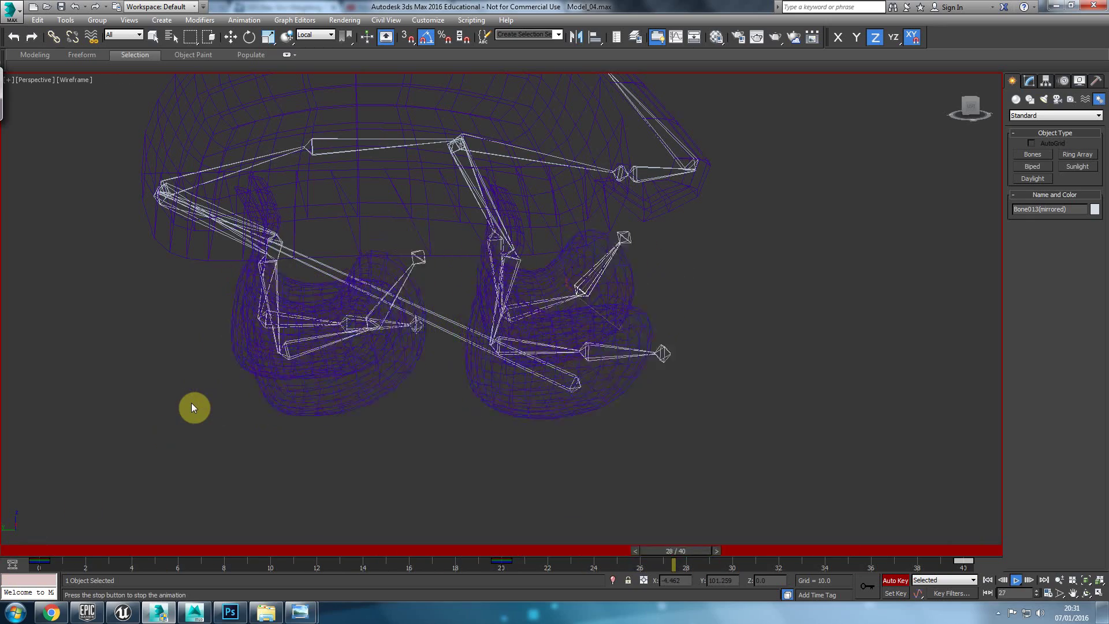
# Compare the foot poses on the first and last frames of the 40-frame loop by stepping between them
pyautogui.moveTo(167, 550); pyautogui.dragTo(1011, 537)
pyautogui.press('e')
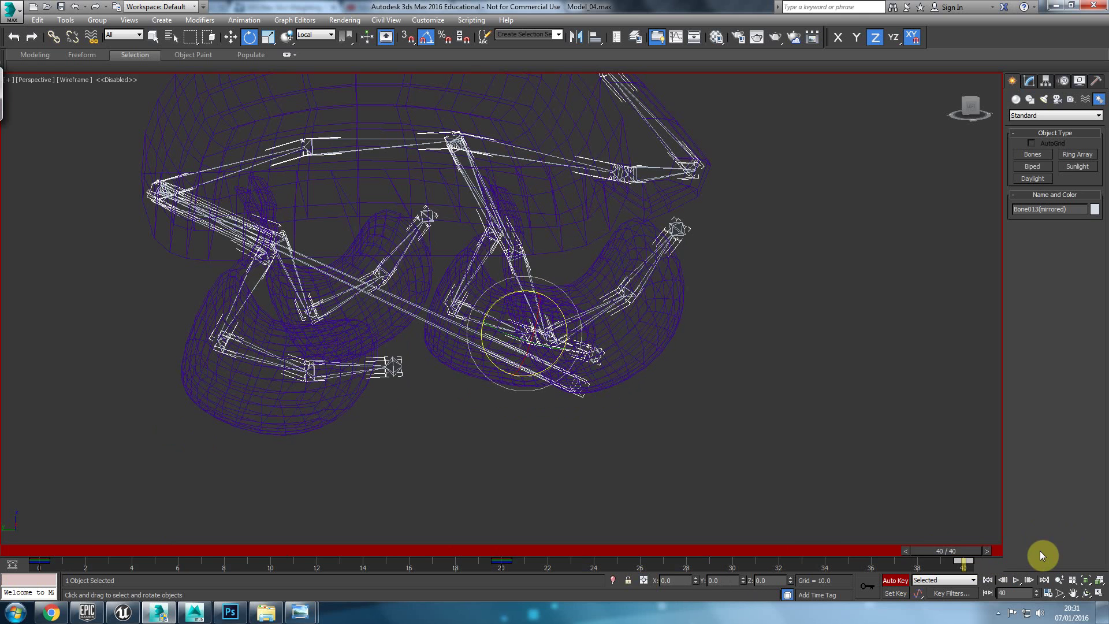
pyautogui.press('Home')
pyautogui.press('.')
pyautogui.press(',')
pyautogui.press(',')
pyautogui.press('.')
pyautogui.press(',')
pyautogui.press('.')
pyautogui.press('.')
pyautogui.press('.')
pyautogui.press(',')
pyautogui.press(',')
pyautogui.press(',')
pyautogui.press('.')
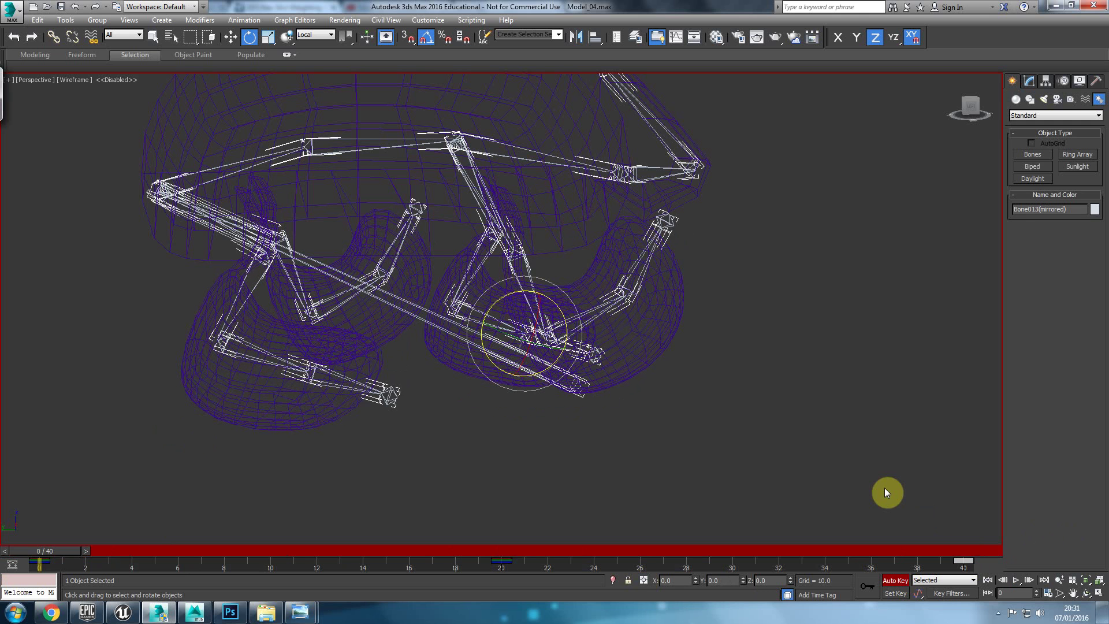
pyautogui.press(',')
pyautogui.press('.')
# Key all objects at frame 0, copy those keys to frame 40, and play back the loop
pyautogui.hotkey('ctrl', 'a')
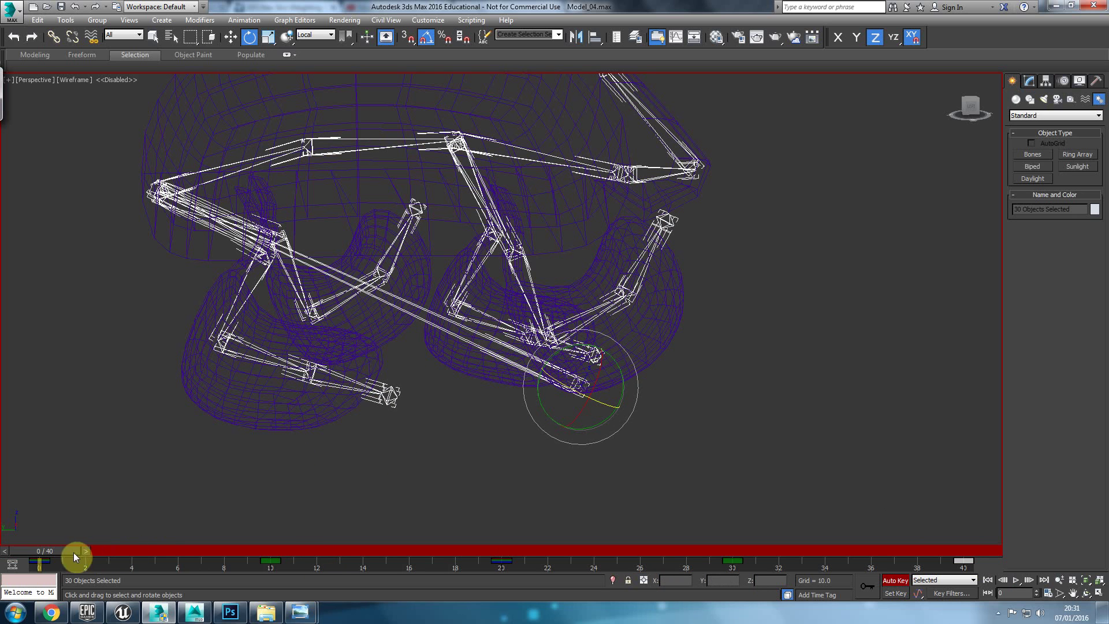
pyautogui.click(868, 588)
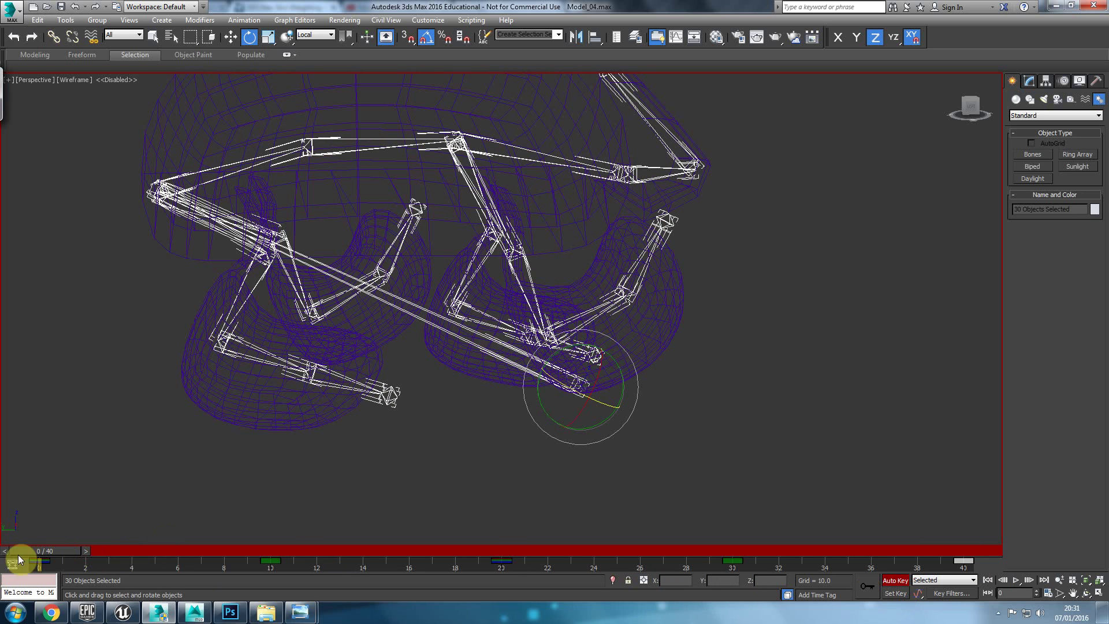
pyautogui.click(59, 568)
pyautogui.keyDown('shift'); pyautogui.moveTo(40, 565); pyautogui.dragTo(956, 560); pyautogui.keyUp('shift')
pyautogui.moveTo(61, 552); pyautogui.dragTo(963, 565)
pyautogui.press('/')
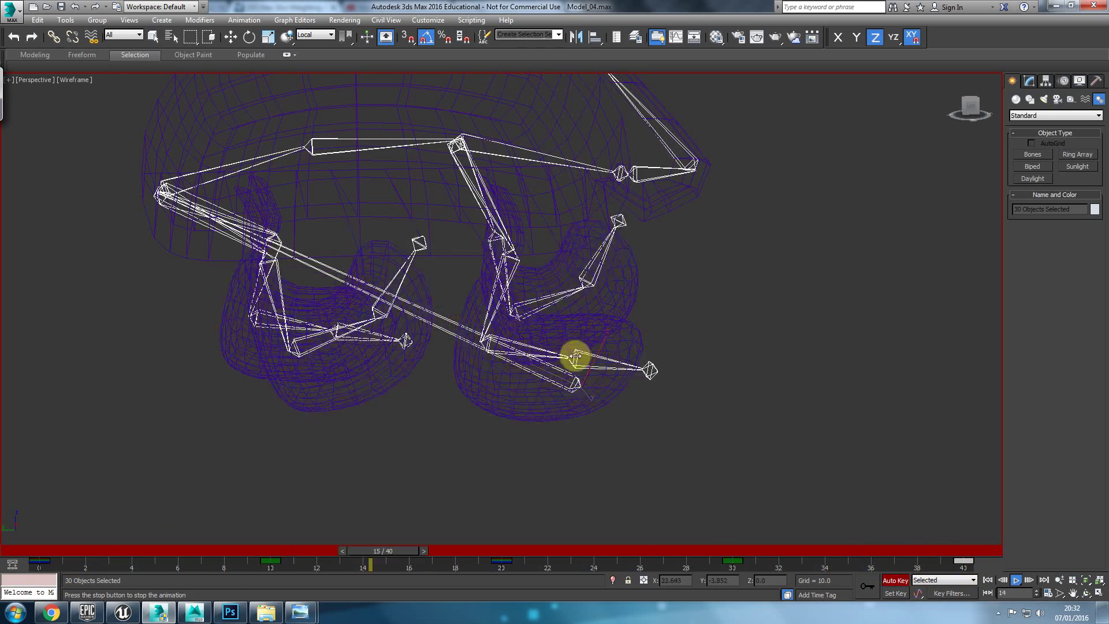
# Show the character in shaded display, stop the playback and return the animation to frame 0
pyautogui.press('F3')
pyautogui.scroll(-5, 565, 341)
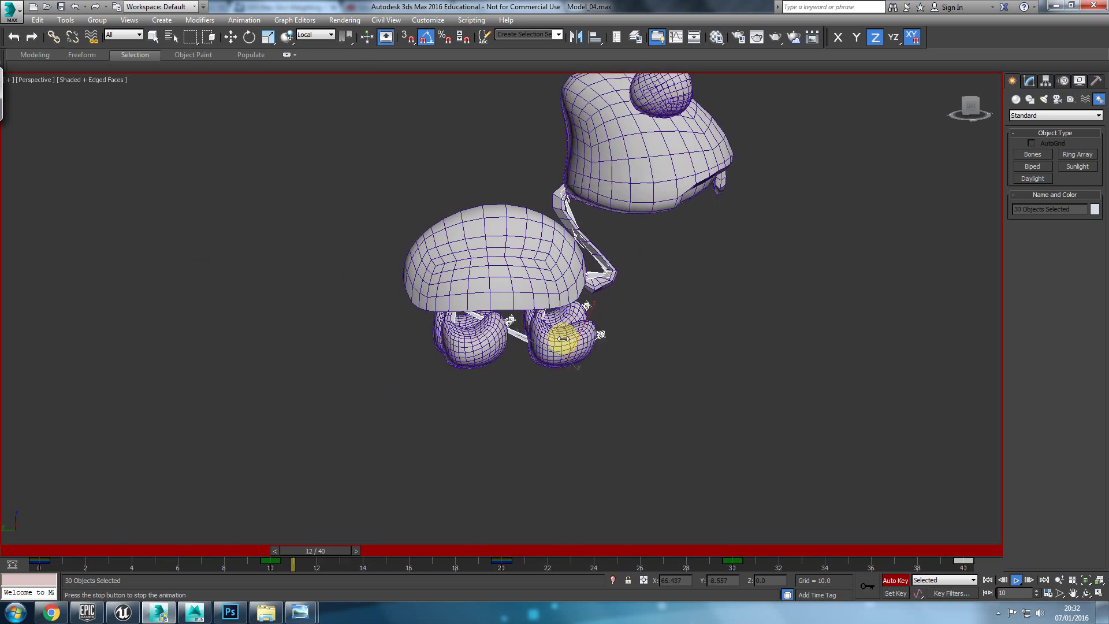
pyautogui.moveTo(295, 549); pyautogui.dragTo(26, 556)
pyautogui.moveTo(538, 312); pyautogui.dragTo(389, 362, button='middle')
pyautogui.scroll(3, 390, 359)
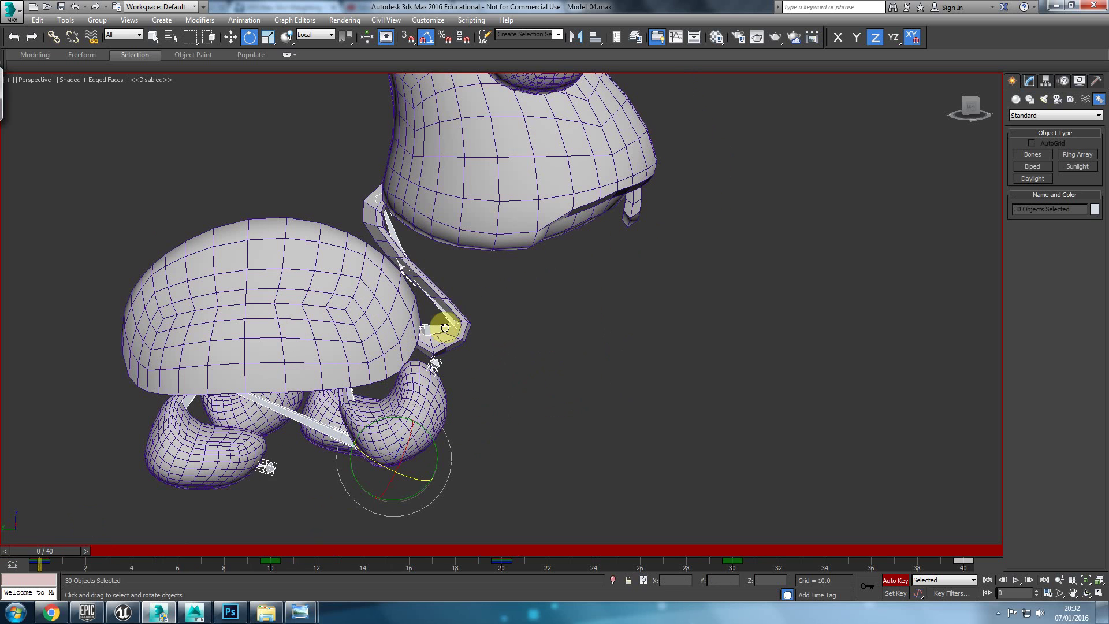
# Rotate neck bone Bone006 by -5° about its local Z axis at frame 0
pyautogui.click(450, 320)
pyautogui.moveTo(459, 288); pyautogui.dragTo(457, 285)
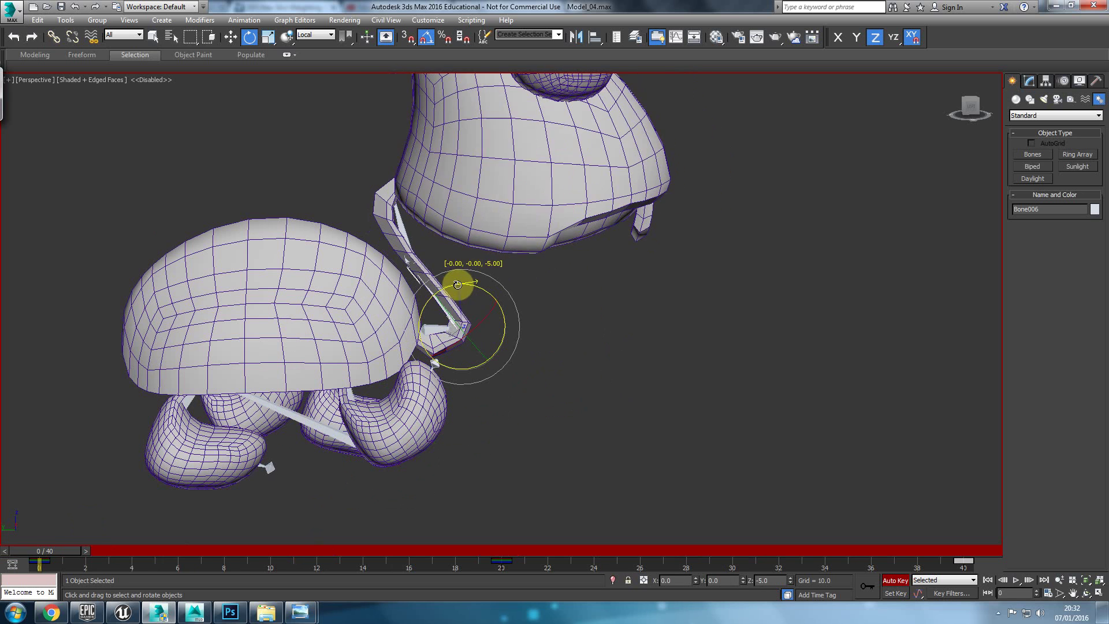
pyautogui.hotkey('ctrl', 'z')
pyautogui.moveTo(58, 550); pyautogui.dragTo(11, 555)
pyautogui.press('e')
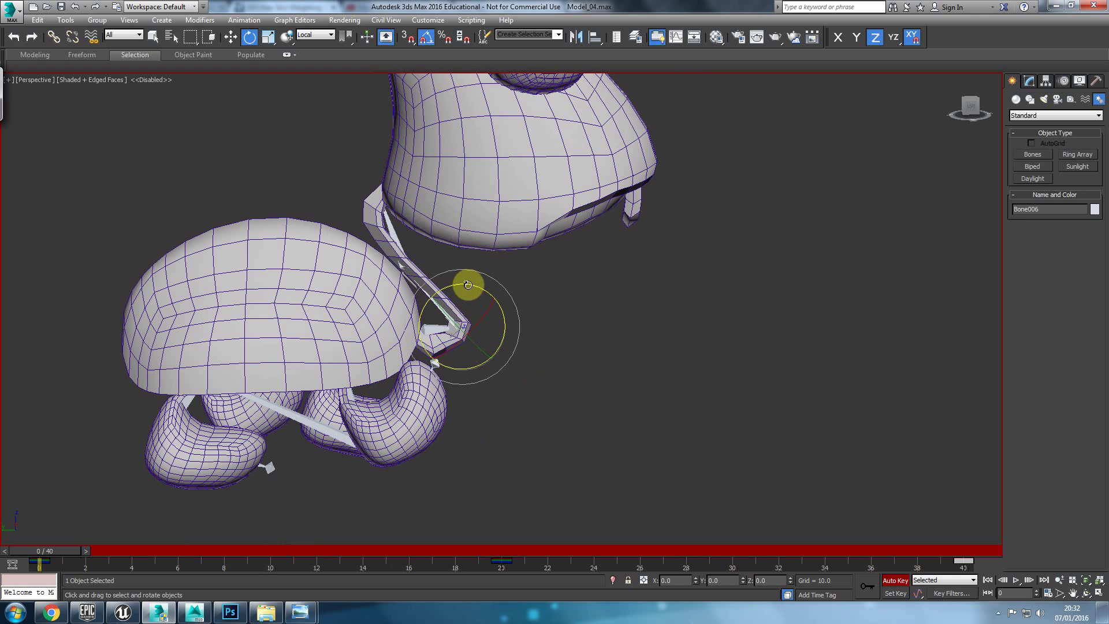
pyautogui.moveTo(468, 285); pyautogui.dragTo(469, 285)
# Key the head nod by rotating Bone006 slightly about its local Z axis at frames 10, 20, 30 and 40
pyautogui.moveTo(75, 550); pyautogui.dragTo(297, 556)
pyautogui.press('e')
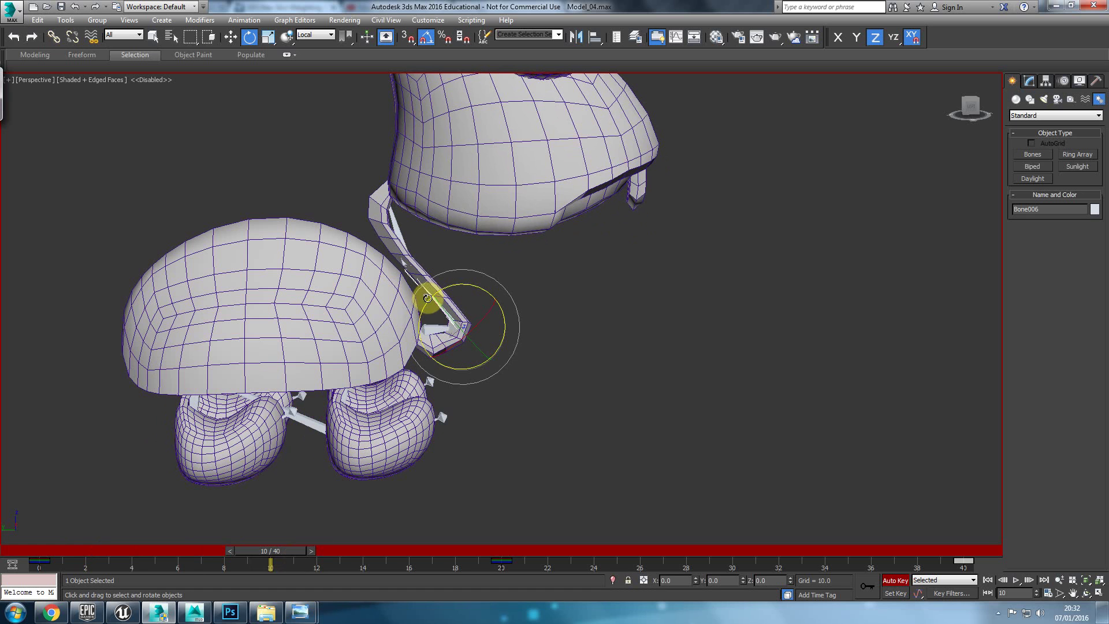
pyautogui.moveTo(428, 298); pyautogui.dragTo(427, 300)
pyautogui.moveTo(288, 551); pyautogui.dragTo(517, 547)
pyautogui.moveTo(473, 285); pyautogui.dragTo(470, 283)
pyautogui.moveTo(515, 549); pyautogui.dragTo(751, 552)
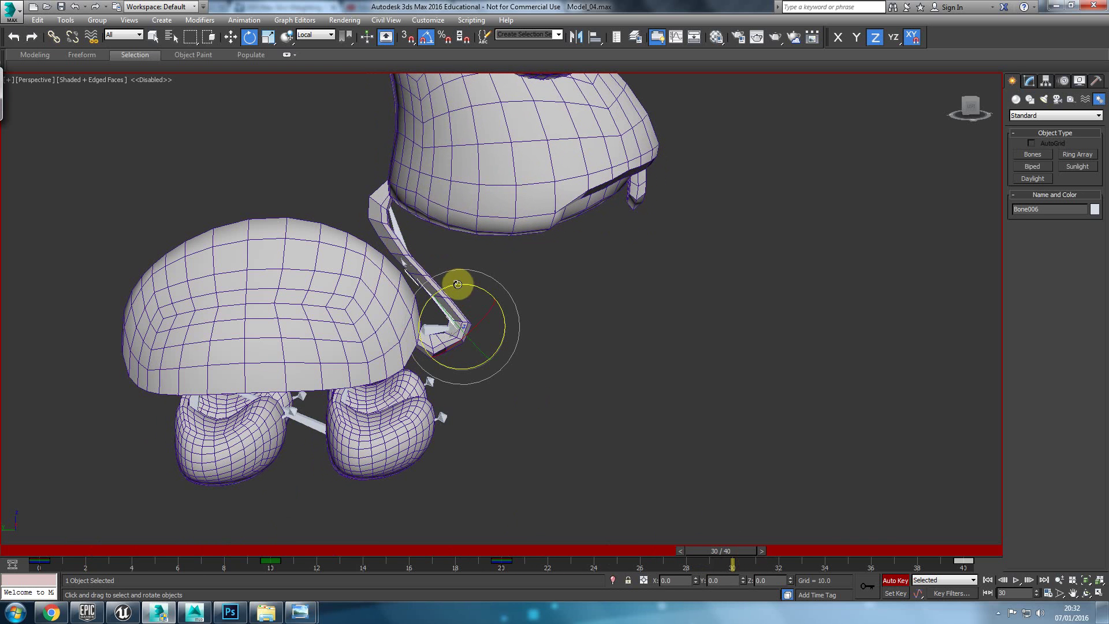
pyautogui.moveTo(458, 284); pyautogui.dragTo(456, 285)
pyautogui.click(730, 553)
pyautogui.moveTo(729, 553); pyautogui.dragTo(1015, 549)
pyautogui.moveTo(481, 290); pyautogui.dragTo(485, 290)
# Play the loop to check the head nod, and examine the skeleton's poses at frames 0 and 10 in wireframe from several angles
pyautogui.moveTo(927, 552); pyautogui.dragTo(3, 554)
pyautogui.press('/')
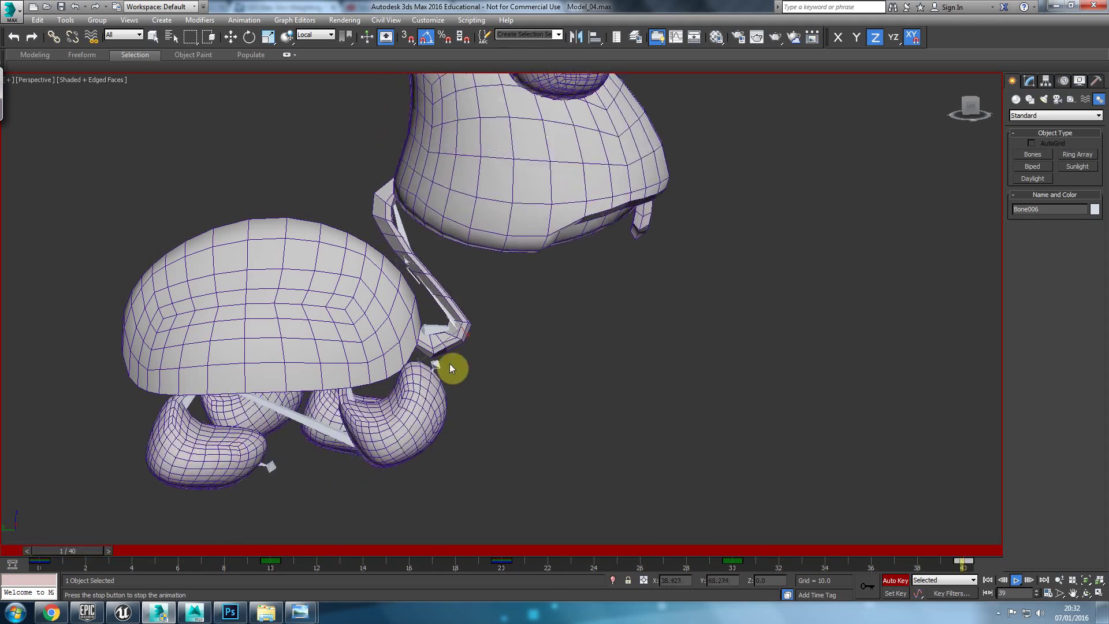
pyautogui.scroll(-6, 457, 339)
pyautogui.keyDown('alt'); pyautogui.moveTo(438, 336); pyautogui.dragTo(501, 376, button='middle'); pyautogui.keyUp('alt')
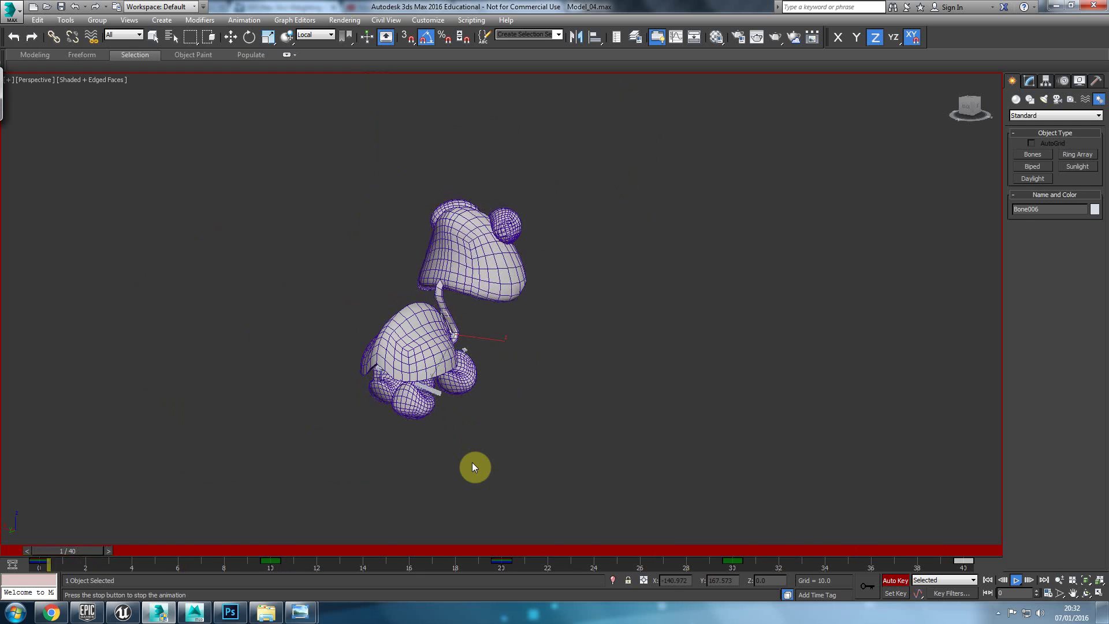
pyautogui.moveTo(193, 552); pyautogui.dragTo(17, 556)
pyautogui.keyDown('alt'); pyautogui.moveTo(454, 414); pyautogui.dragTo(200, 518, button='middle'); pyautogui.keyUp('alt')
pyautogui.moveTo(68, 552); pyautogui.dragTo(296, 544)
pyautogui.keyDown('alt'); pyautogui.moveTo(396, 495); pyautogui.dragTo(352, 448, button='middle'); pyautogui.keyUp('alt')
pyautogui.keyDown('alt'); pyautogui.moveTo(388, 364); pyautogui.dragTo(401, 368, button='middle'); pyautogui.keyUp('alt')
pyautogui.moveTo(400, 303); pyautogui.dragTo(397, 351, button='middle')
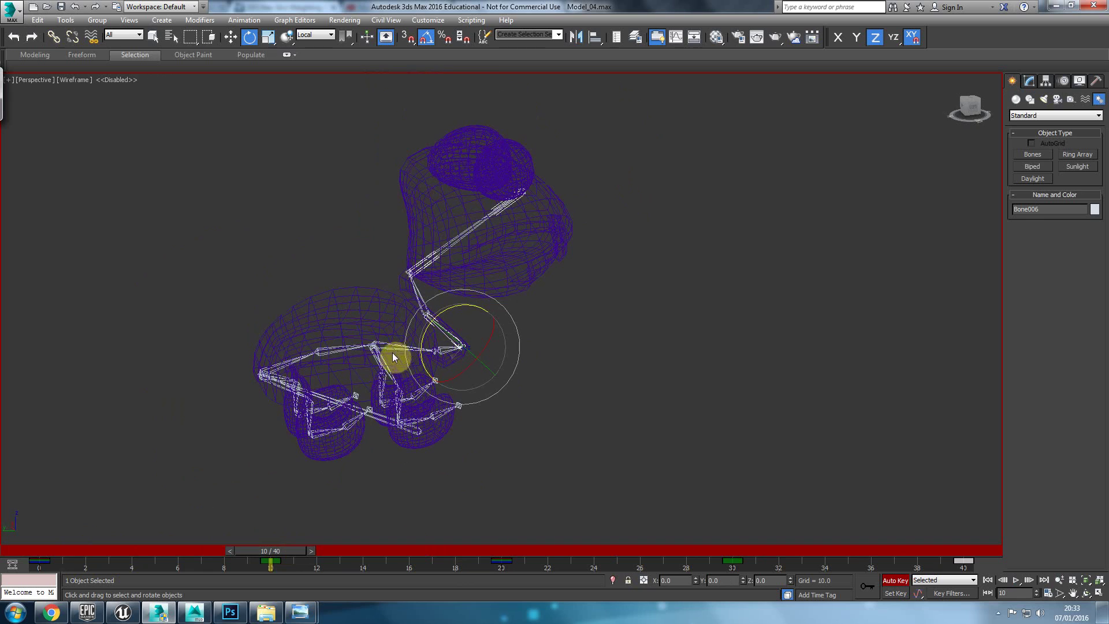
pyautogui.scroll(4, 379, 361)
pyautogui.keyDown('alt'); pyautogui.moveTo(386, 391); pyautogui.dragTo(439, 365, button='middle'); pyautogui.keyUp('alt')
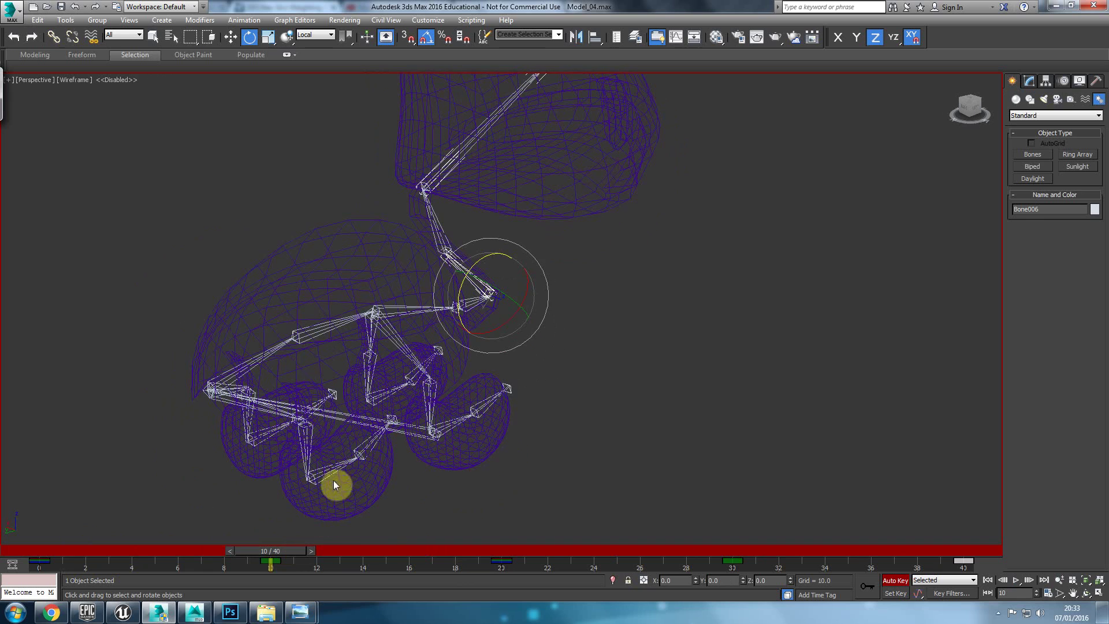
pyautogui.moveTo(301, 547)
pyautogui.mouseDown()
pyautogui.moveTo(203, 557)
pyautogui.moveTo(293, 553)
pyautogui.mouseUp()
pyautogui.keyDown('alt'); pyautogui.moveTo(463, 379); pyautogui.dragTo(421, 386, button='middle'); pyautogui.keyUp('alt')
# Turn spine bones Bone003 and Bone002 sideways about their local Y axes at frame 0
pyautogui.moveTo(273, 551); pyautogui.dragTo(43, 557)
pyautogui.keyDown('alt'); pyautogui.moveTo(247, 354); pyautogui.dragTo(327, 380, button='middle'); pyautogui.keyUp('alt')
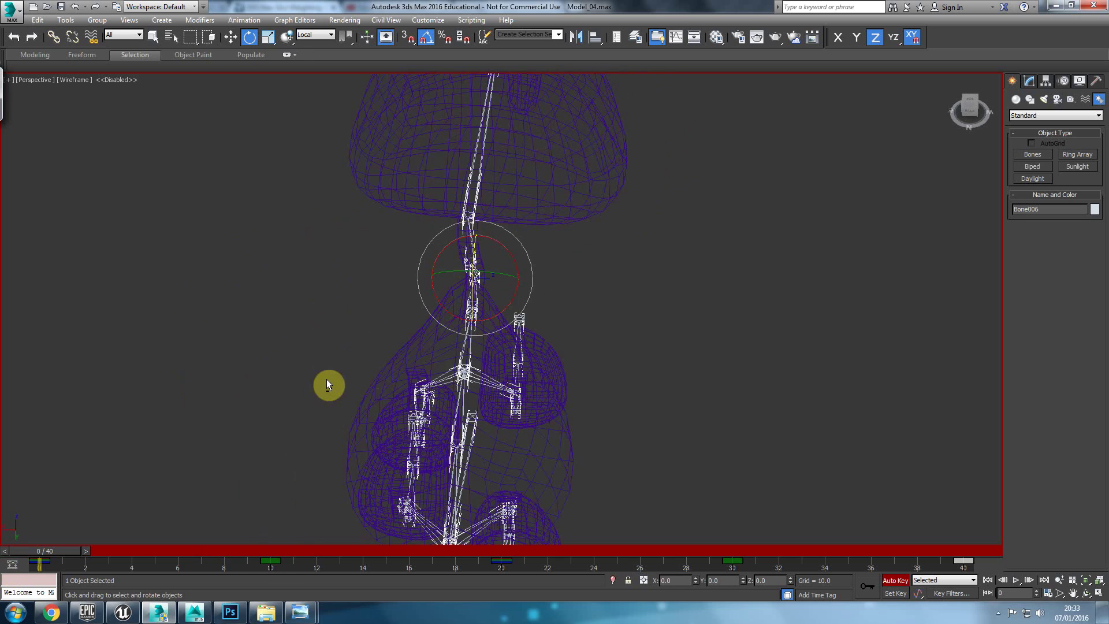
pyautogui.click(465, 350)
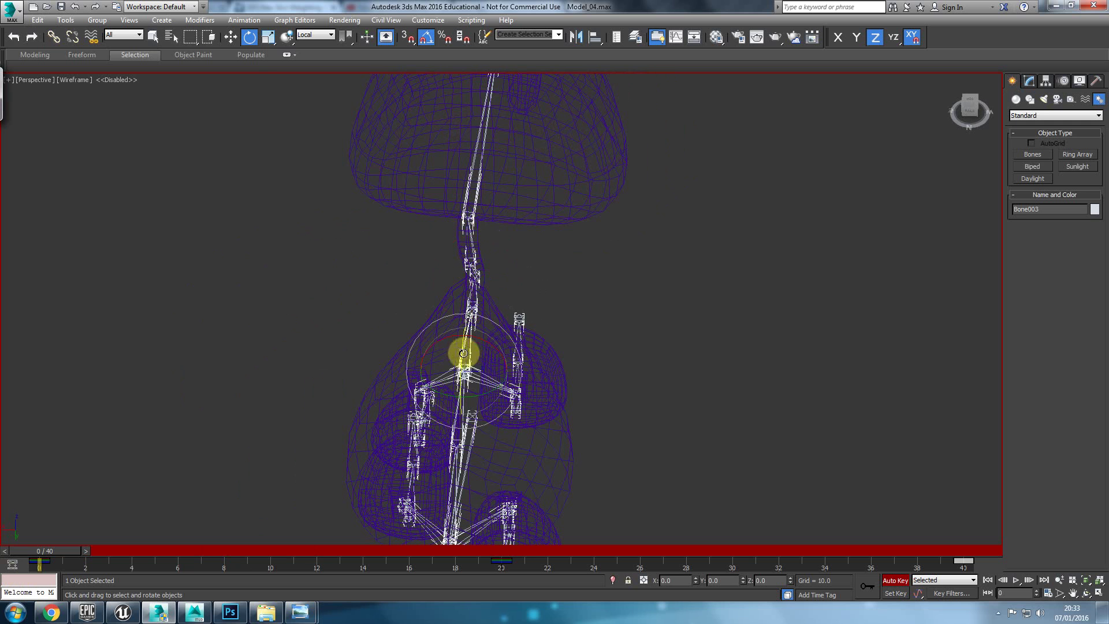
pyautogui.moveTo(476, 388); pyautogui.dragTo(482, 395)
pyautogui.keyDown('alt'); pyautogui.moveTo(480, 406); pyautogui.dragTo(426, 402, button='middle'); pyautogui.keyUp('alt')
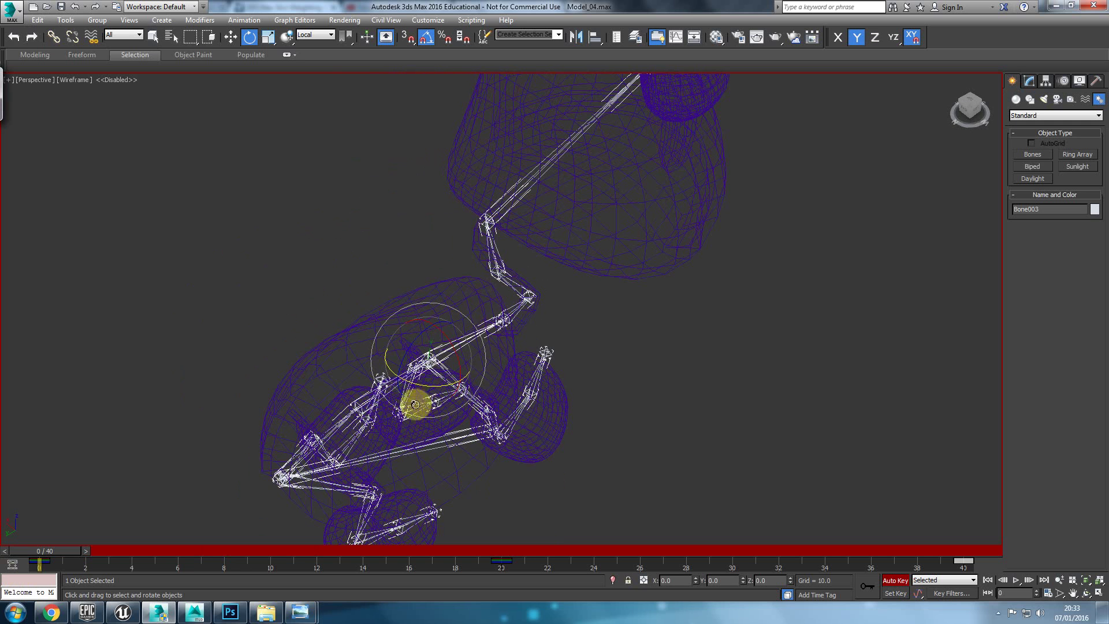
pyautogui.click(364, 404)
pyautogui.keyDown('alt'); pyautogui.moveTo(362, 438); pyautogui.dragTo(411, 413, button='middle'); pyautogui.keyUp('alt')
pyautogui.click(354, 375)
# Turn spine bones Bone002 and Bone003 to the opposite side about their local Y axes at frame 20
pyautogui.moveTo(59, 560); pyautogui.dragTo(516, 569)
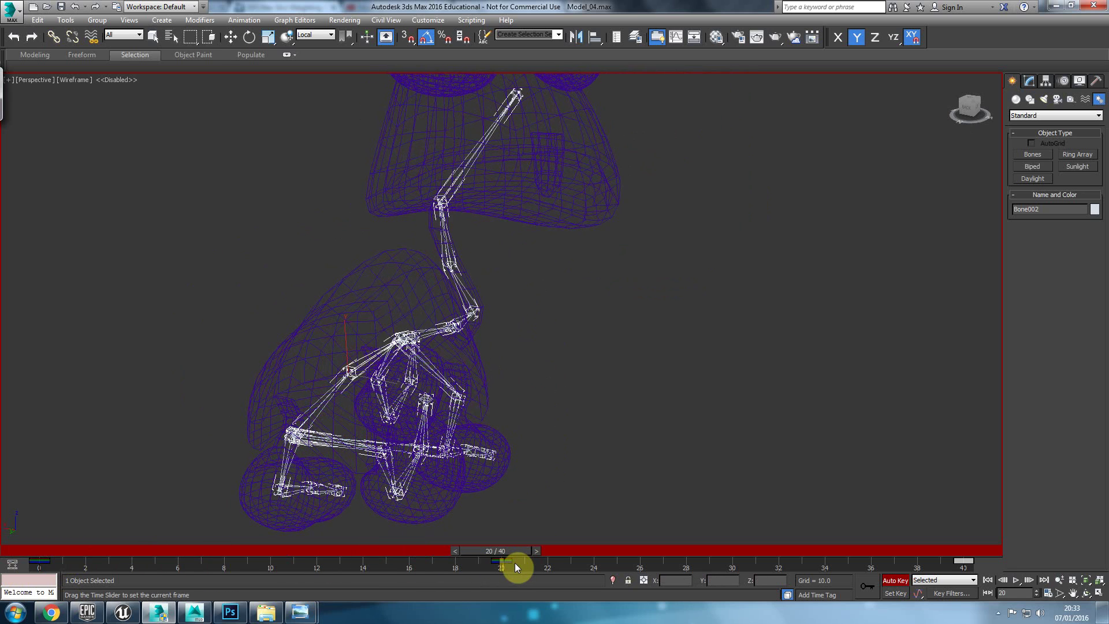
pyautogui.keyDown('alt'); pyautogui.moveTo(233, 438); pyautogui.dragTo(323, 421, button='middle'); pyautogui.keyUp('alt')
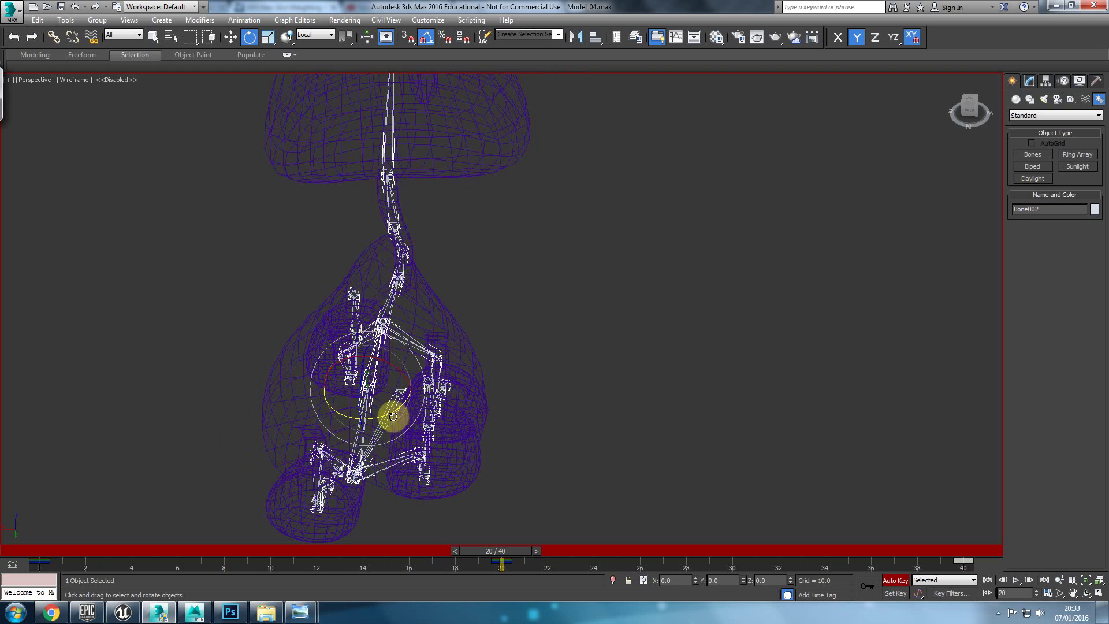
pyautogui.moveTo(385, 415); pyautogui.dragTo(385, 415)
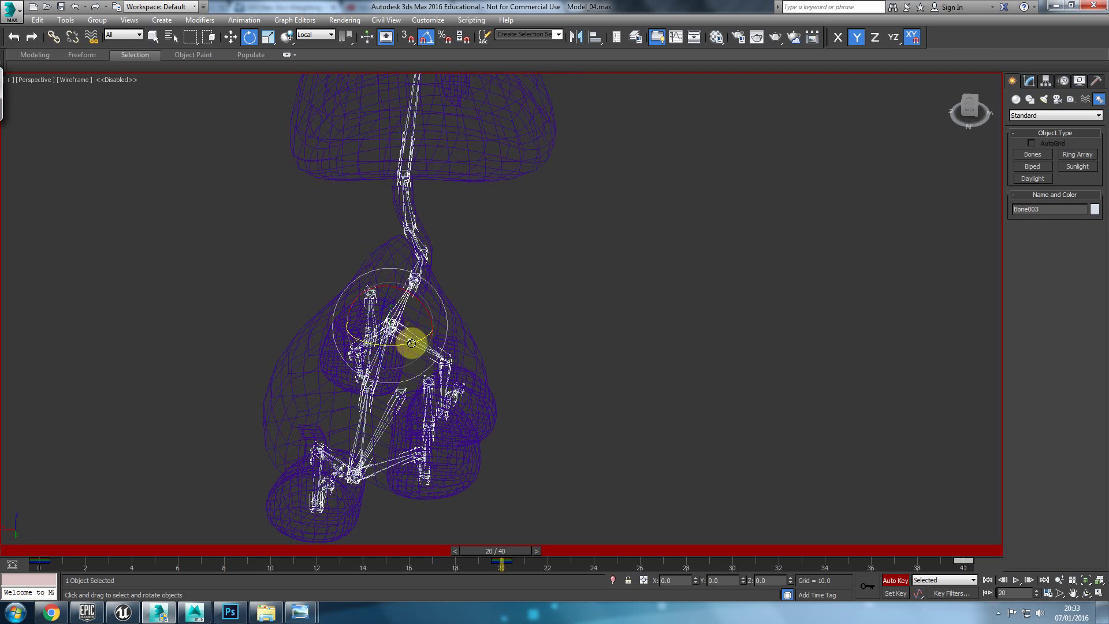
# Rotate Bone003 and, by 5°, Bone002 about their local Y axes at frame 40 to close the body sway loop
pyautogui.moveTo(501, 551); pyautogui.dragTo(1018, 546)
pyautogui.press('e')
pyautogui.click(601, 306)
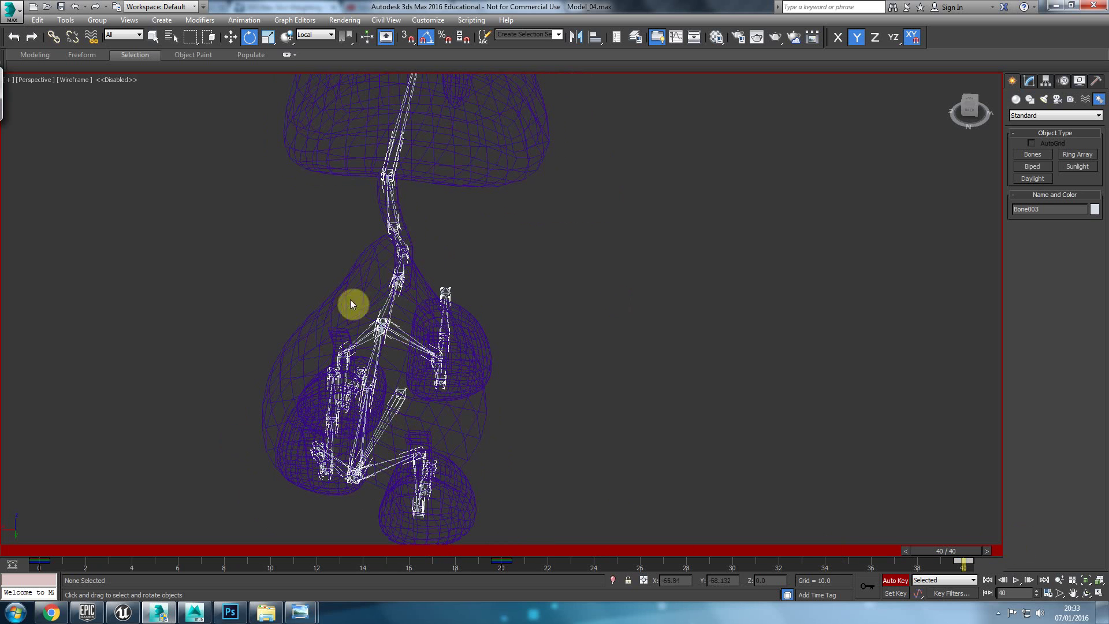
pyautogui.click(389, 302)
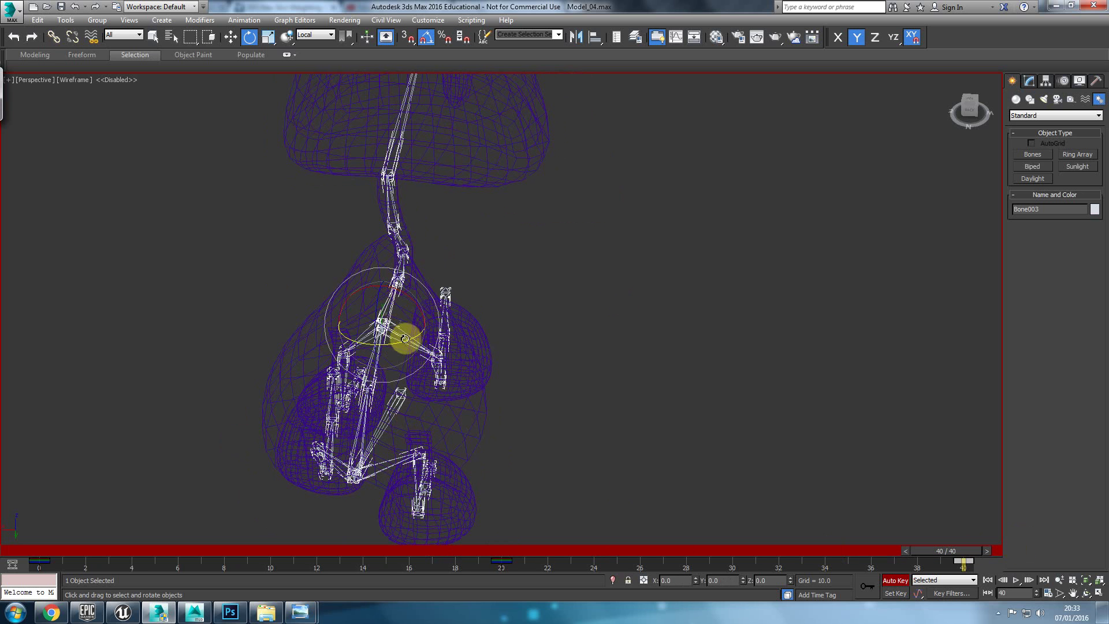
pyautogui.moveTo(407, 339); pyautogui.dragTo(410, 337)
pyautogui.click(374, 364)
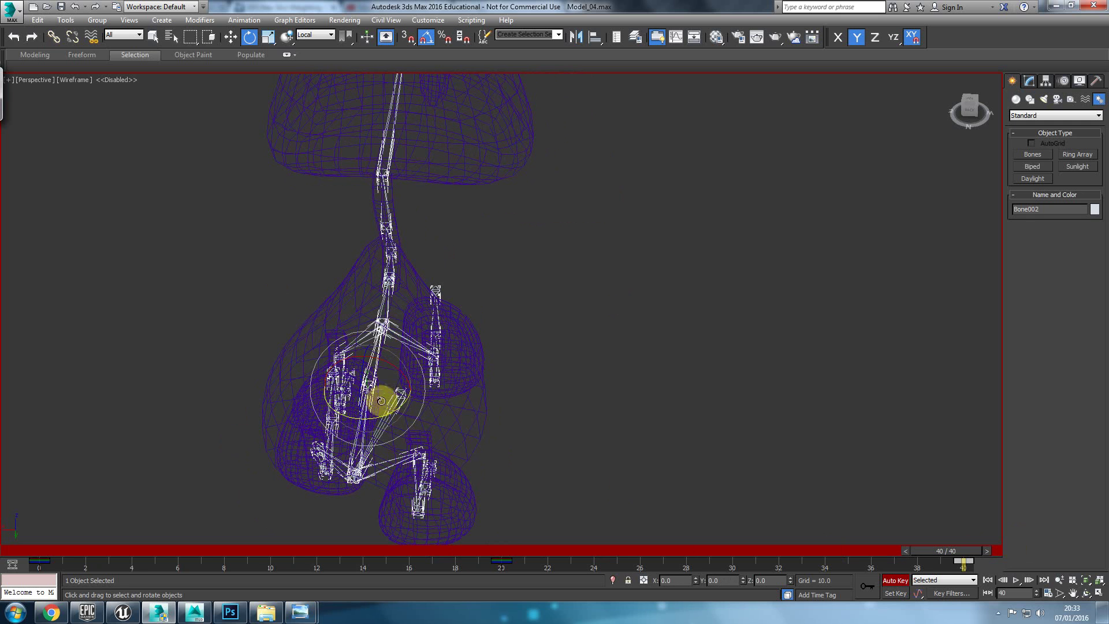
pyautogui.moveTo(393, 412); pyautogui.dragTo(394, 410)
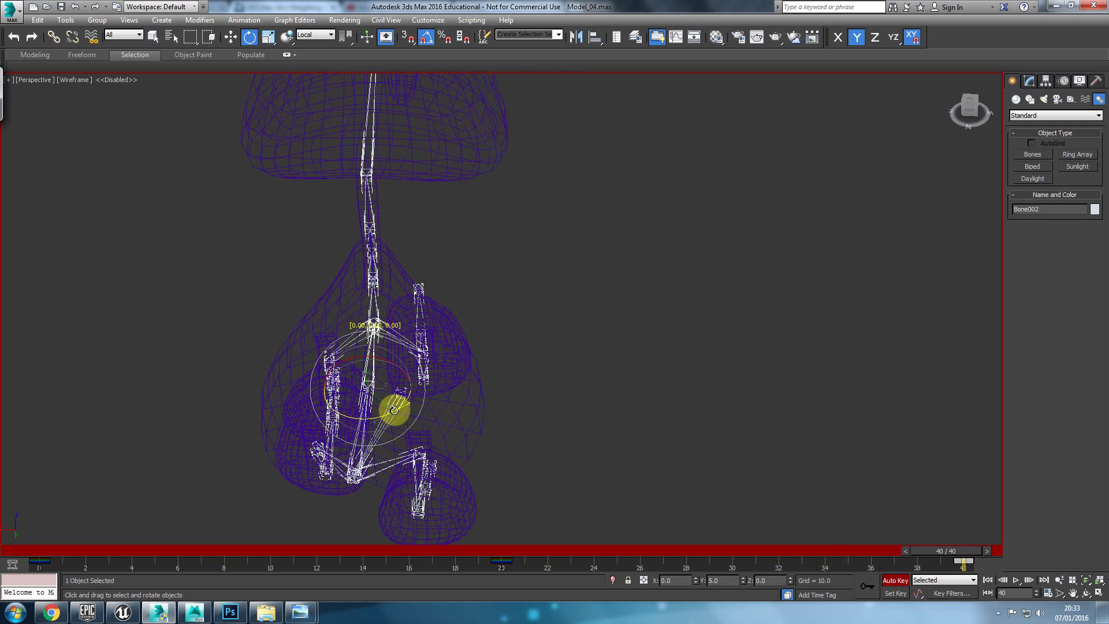
# Play back the swaying walk in shaded display from behind and from the side, and return to frame 0
pyautogui.press('/')
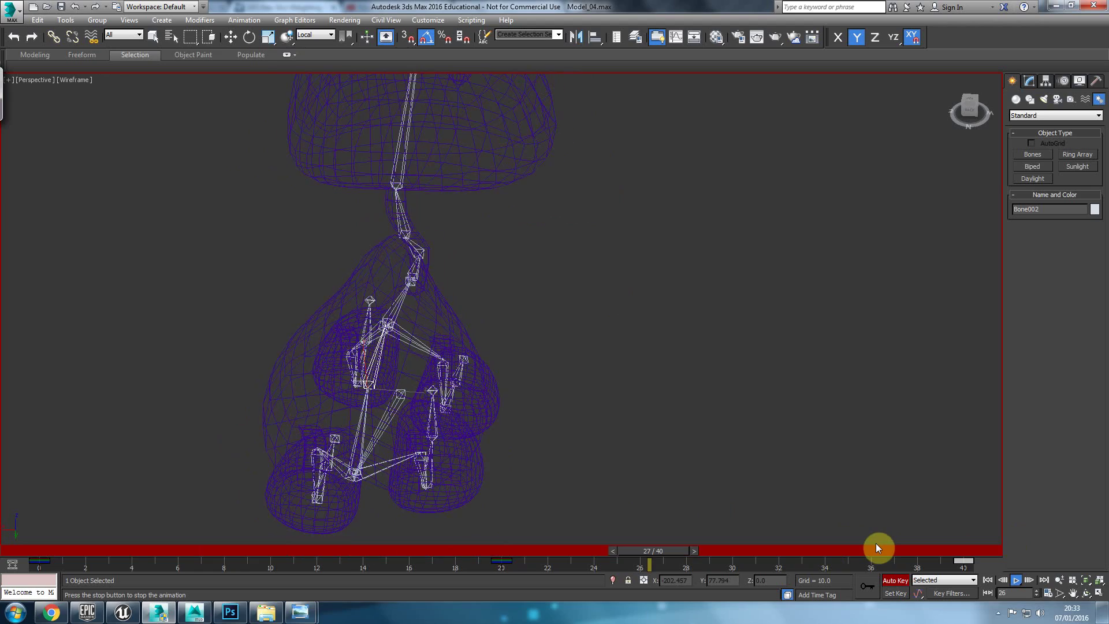
pyautogui.press('F3')
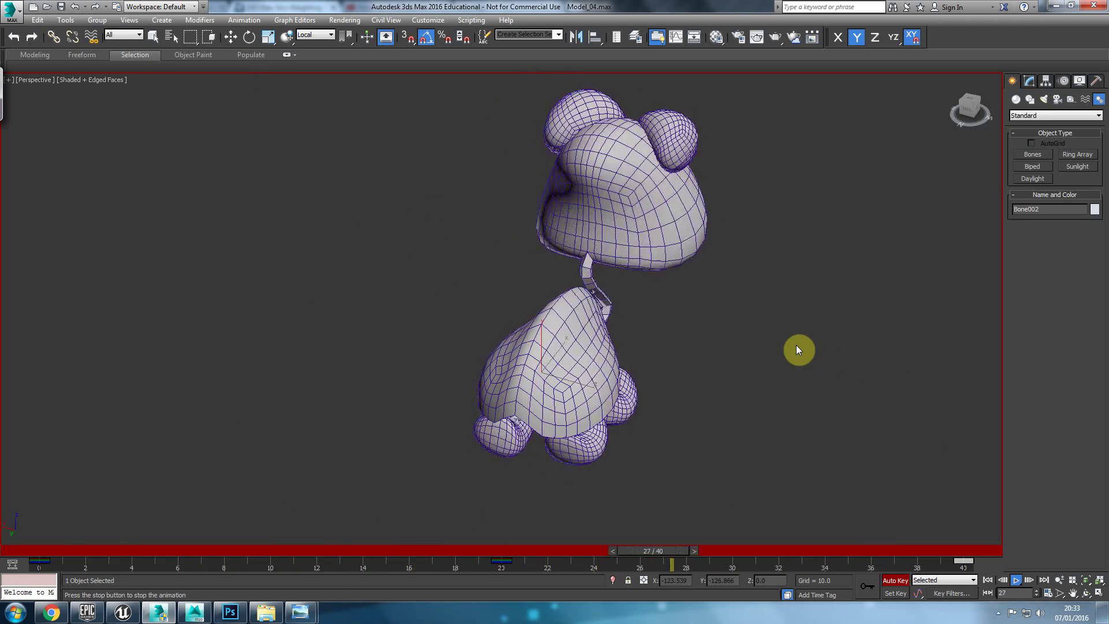
pyautogui.keyDown('alt'); pyautogui.moveTo(797, 346); pyautogui.dragTo(666, 360, button='middle'); pyautogui.keyUp('alt')
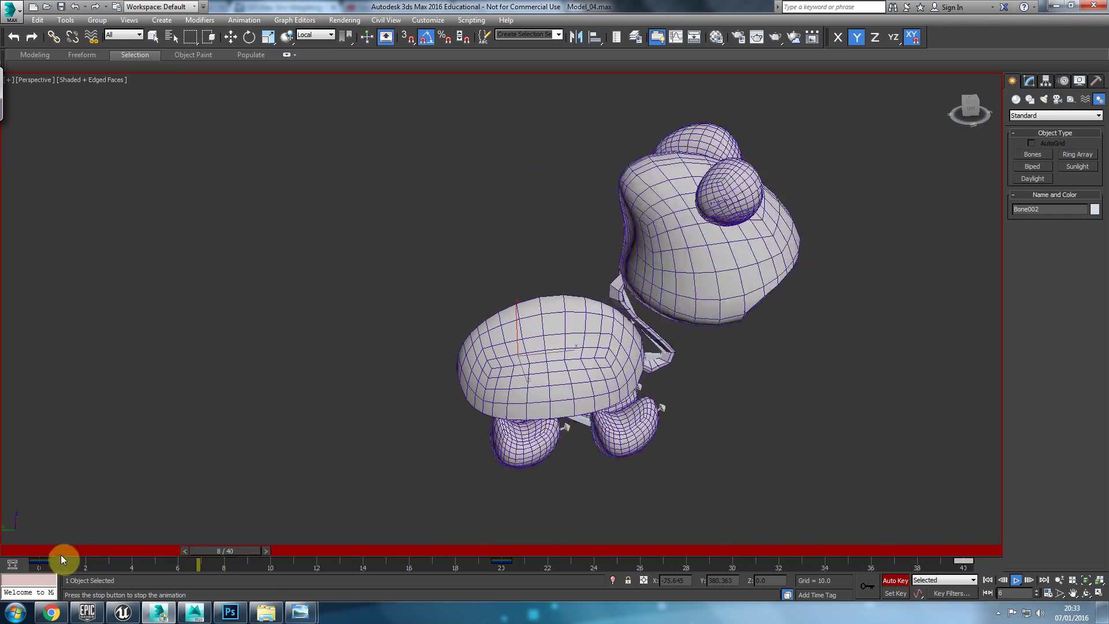
pyautogui.click(40, 560)
# Export the animated scene as Anim_Walk.FBX in the CharTut folder, keeping the current FBX export settings
pyautogui.click(4, 21)
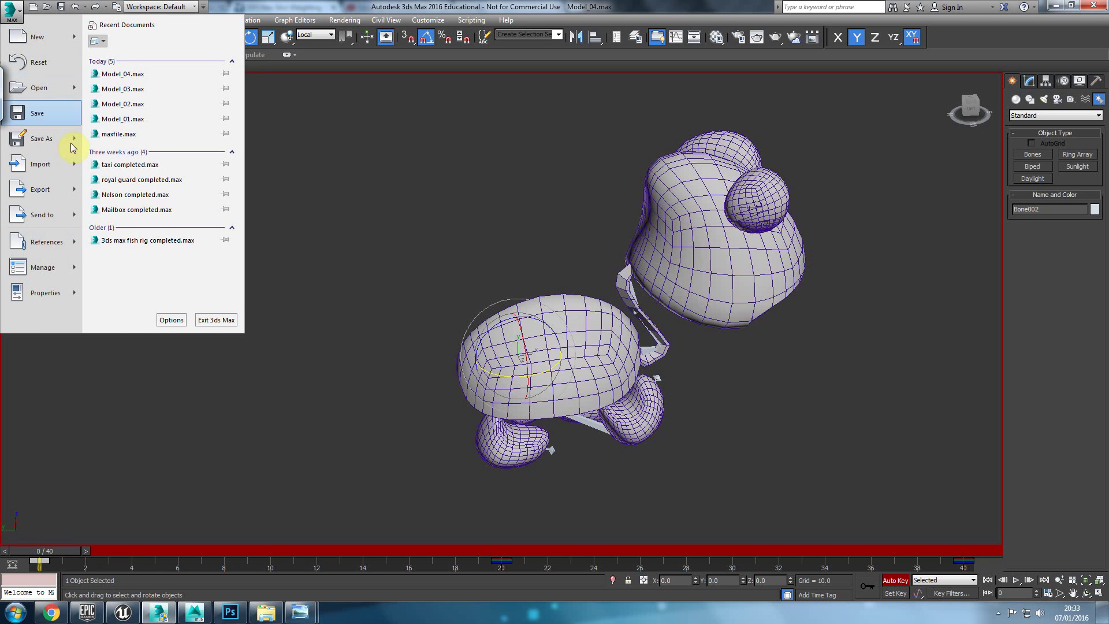
pyautogui.click(46, 199)
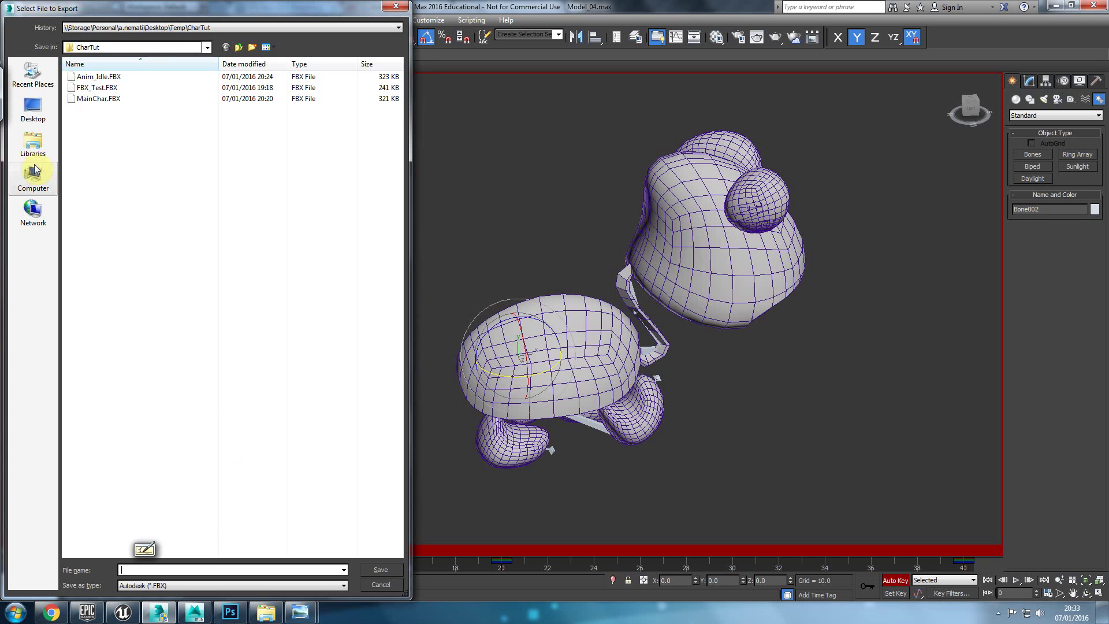
pyautogui.click(91, 78)
pyautogui.click(142, 569)
pyautogui.click(140, 570)
pyautogui.moveTo(315, 621)
pyautogui.press('BackSpace')
pyautogui.press('BackSpace')
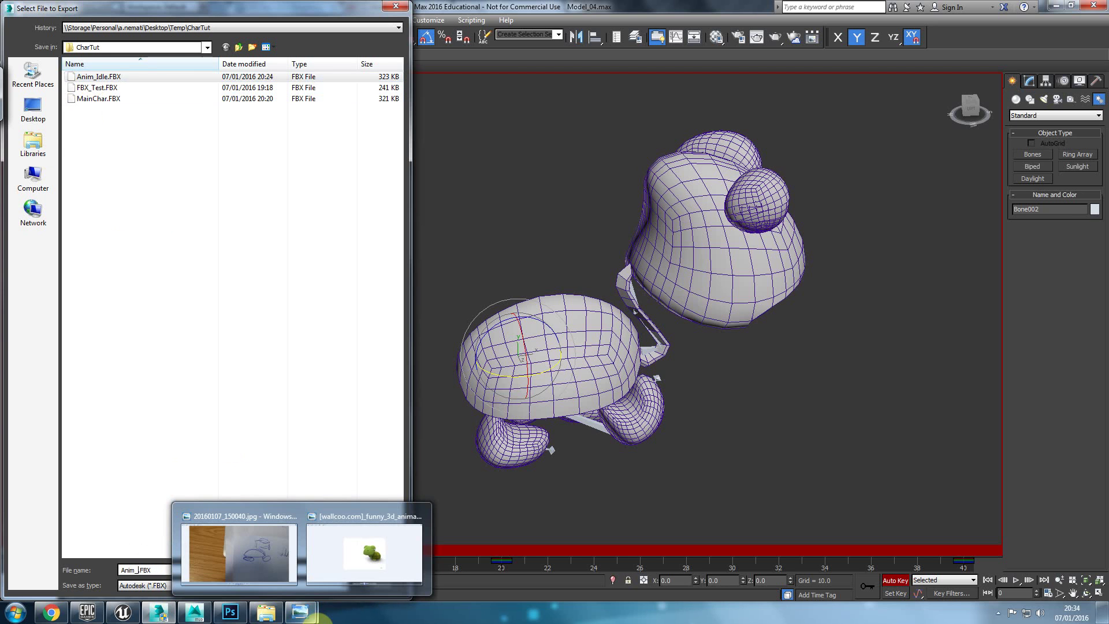
pyautogui.write('Walk')
pyautogui.press('Return')
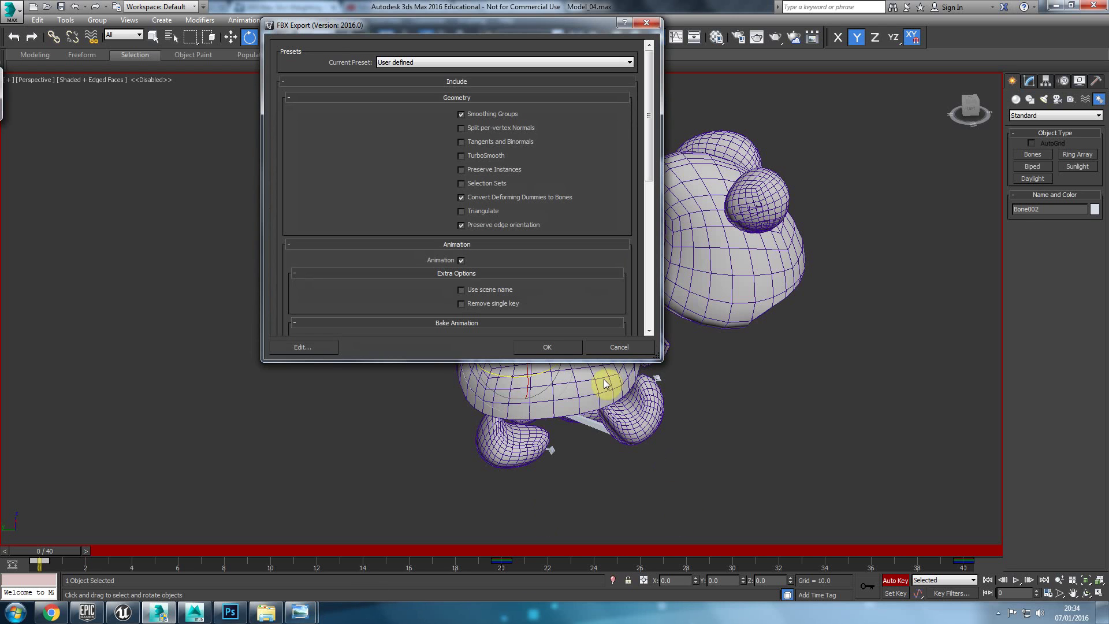
pyautogui.click(560, 348)
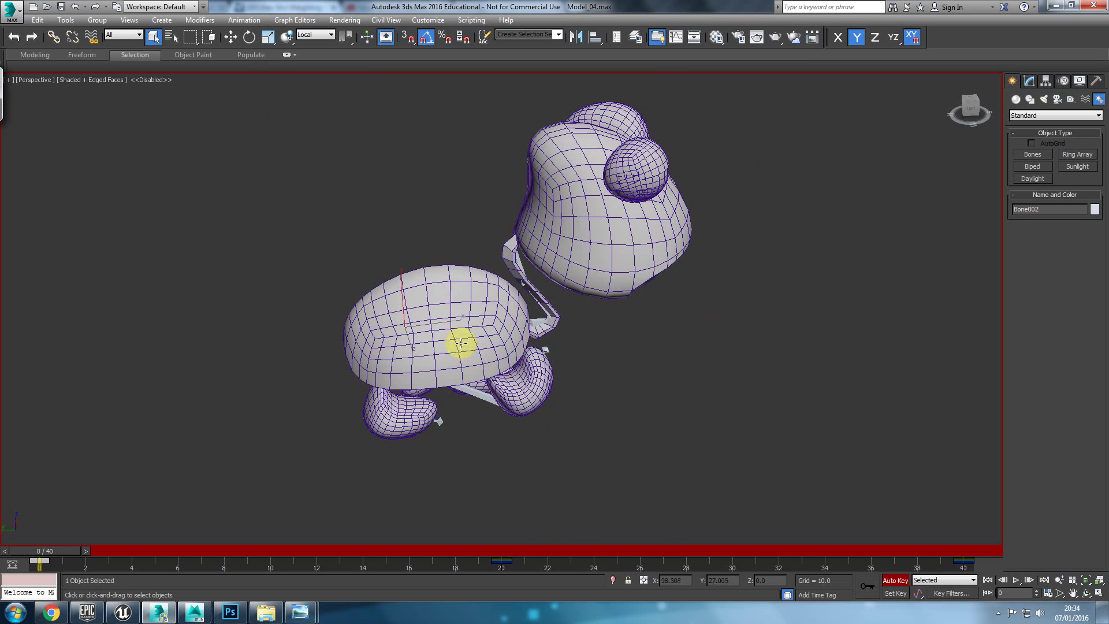
pyautogui.keyDown('alt'); pyautogui.moveTo(447, 363); pyautogui.dragTo(427, 360, button='middle'); pyautogui.keyUp('alt')
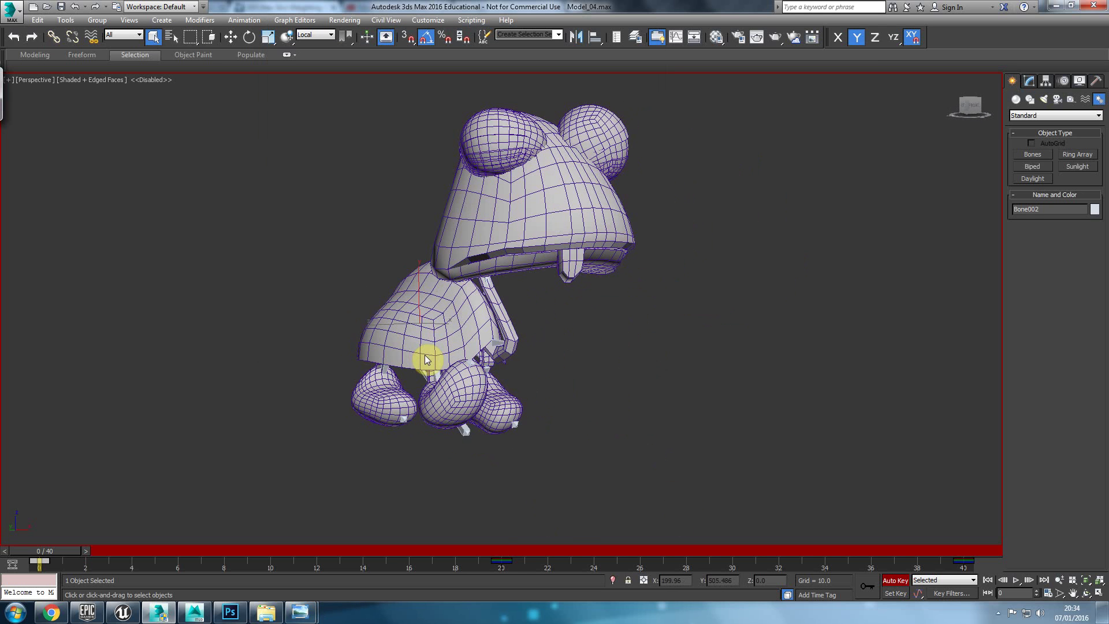
pyautogui.press('F4')
pyautogui.press('F4')
pyautogui.moveTo(543, 309)
pyautogui.keyDown('alt'); pyautogui.mouseDown(button='middle')
pyautogui.moveTo(522, 310)
pyautogui.moveTo(588, 330)
pyautogui.mouseUp(button='middle'); pyautogui.keyUp('alt')
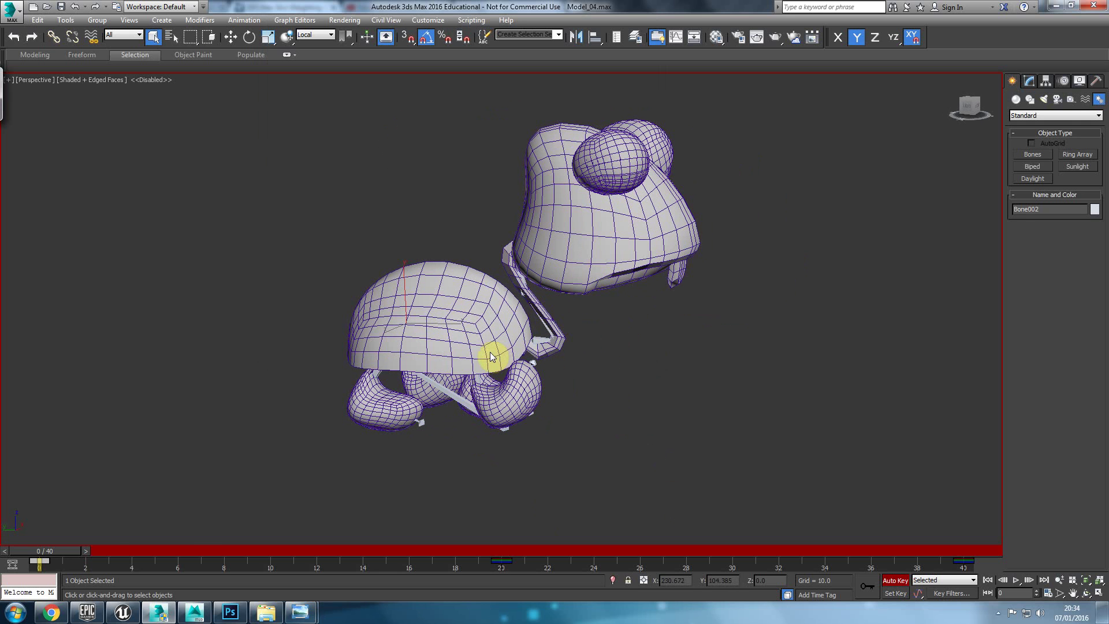
pyautogui.moveTo(74, 553); pyautogui.dragTo(12, 508)
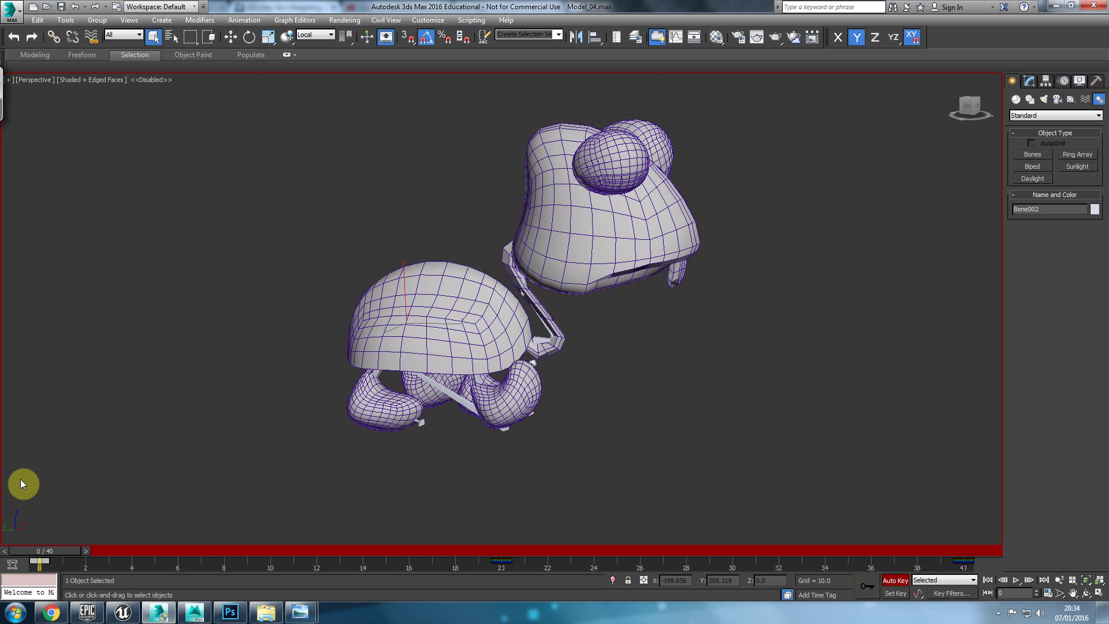
# Reopen the recent scene Model_04.max without saving the changes to the current one
pyautogui.click(10, 11)
pyautogui.click(145, 77)
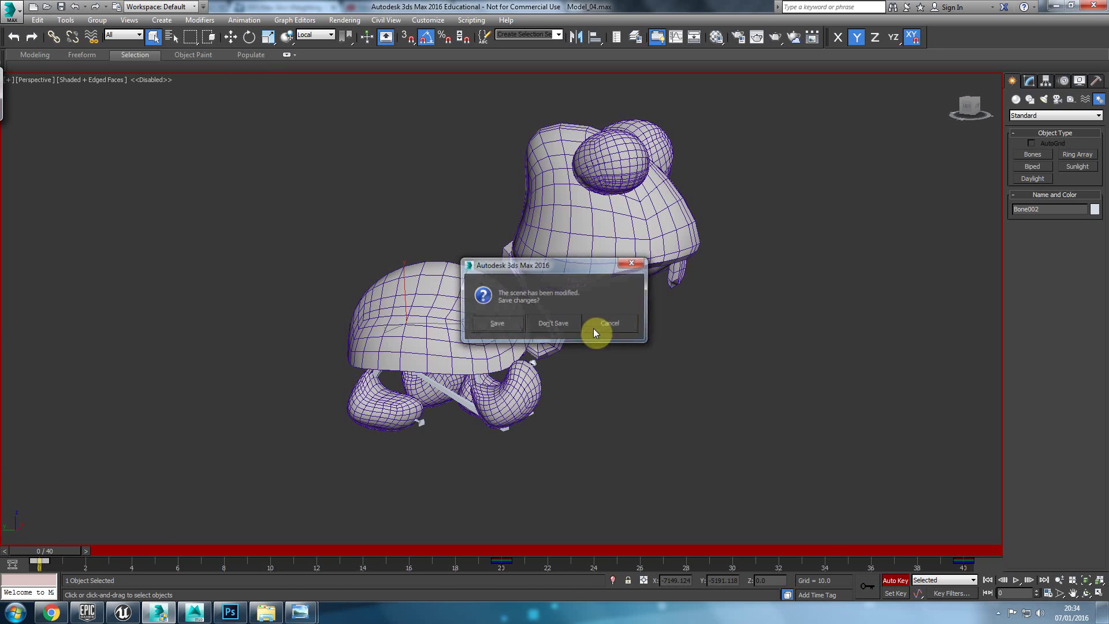
pyautogui.click(560, 324)
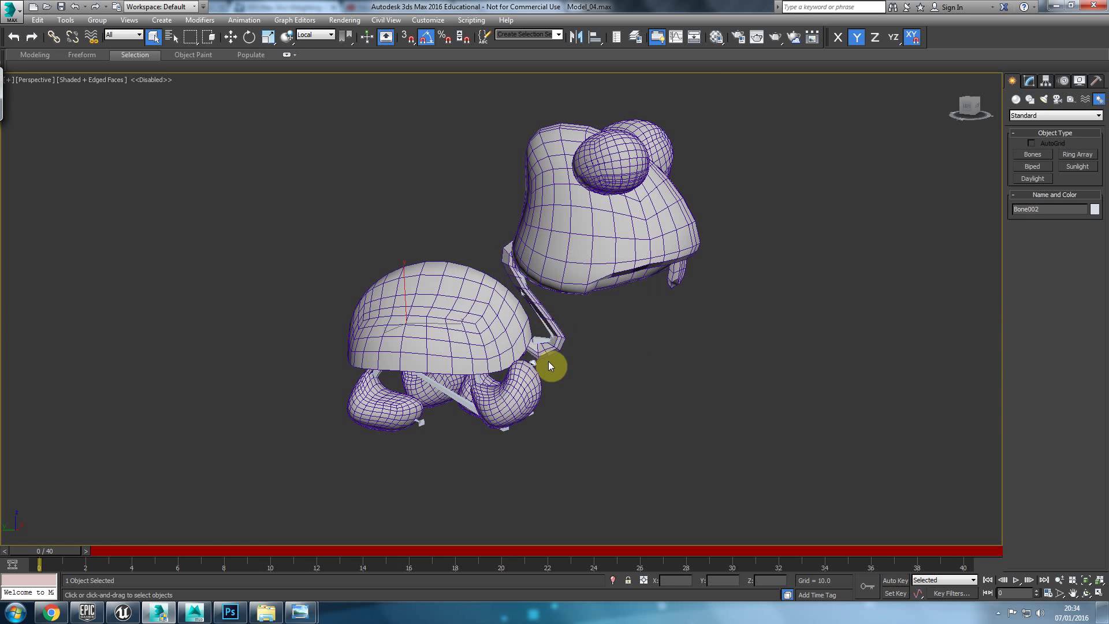
pyautogui.moveTo(483, 367); pyautogui.dragTo(426, 498, button='middle')
pyautogui.moveTo(446, 371); pyautogui.dragTo(291, 453, button='middle')
pyautogui.scroll(-2, 444, 431)
pyautogui.scroll(-2, 295, 431)
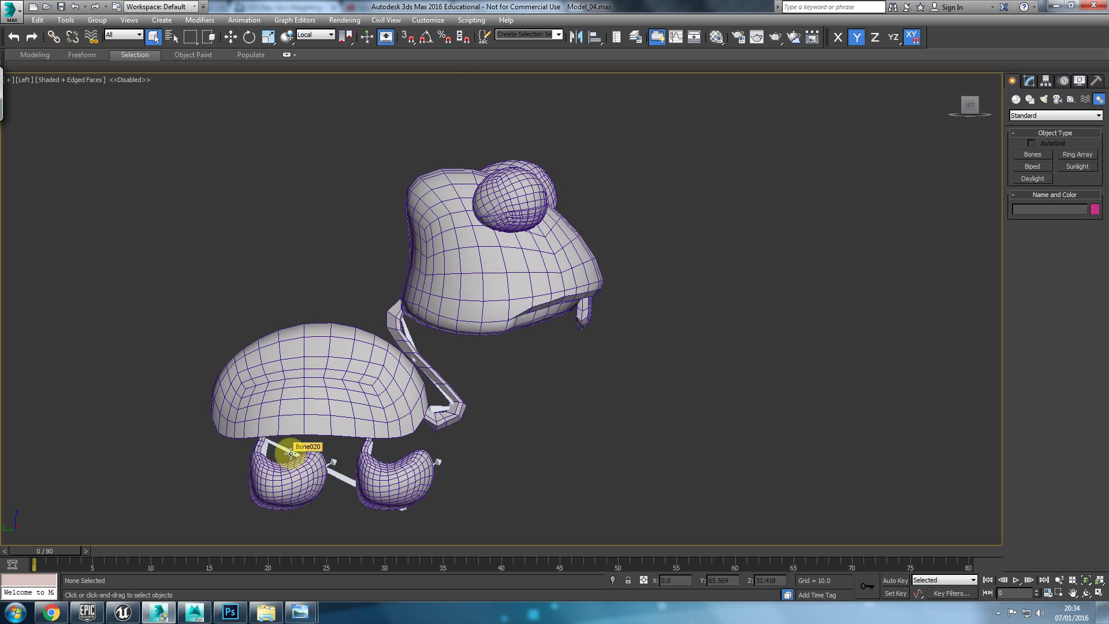
pyautogui.click(999, 613)
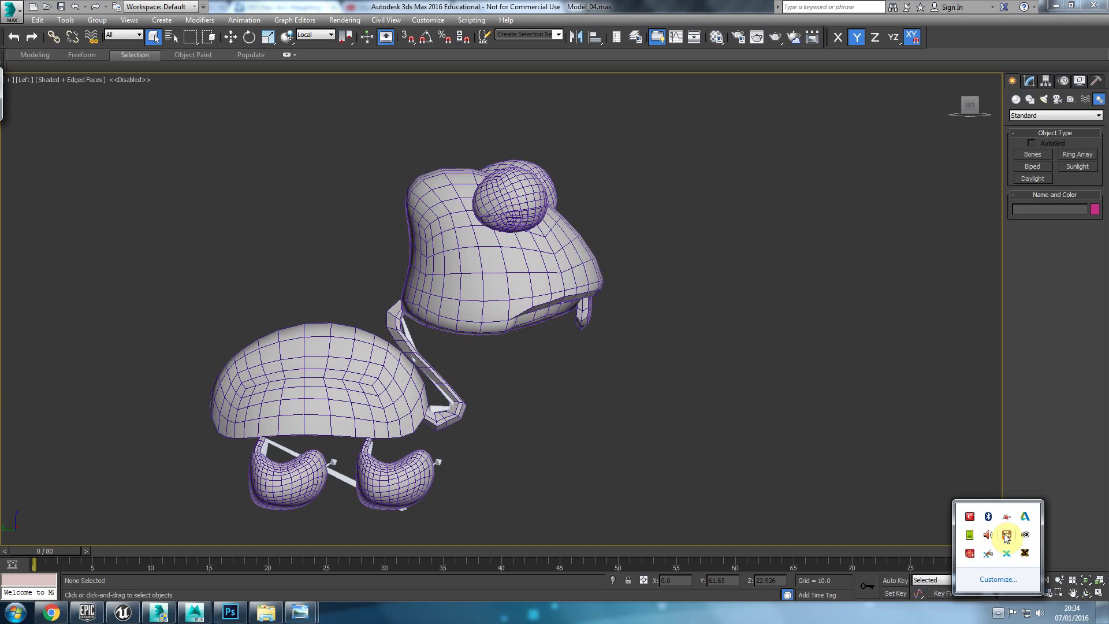
# Switch to Unreal Editor and import MainChar.FBX into the TutChar folder as a skeletal mesh with the default import options
pyautogui.click(120, 616)
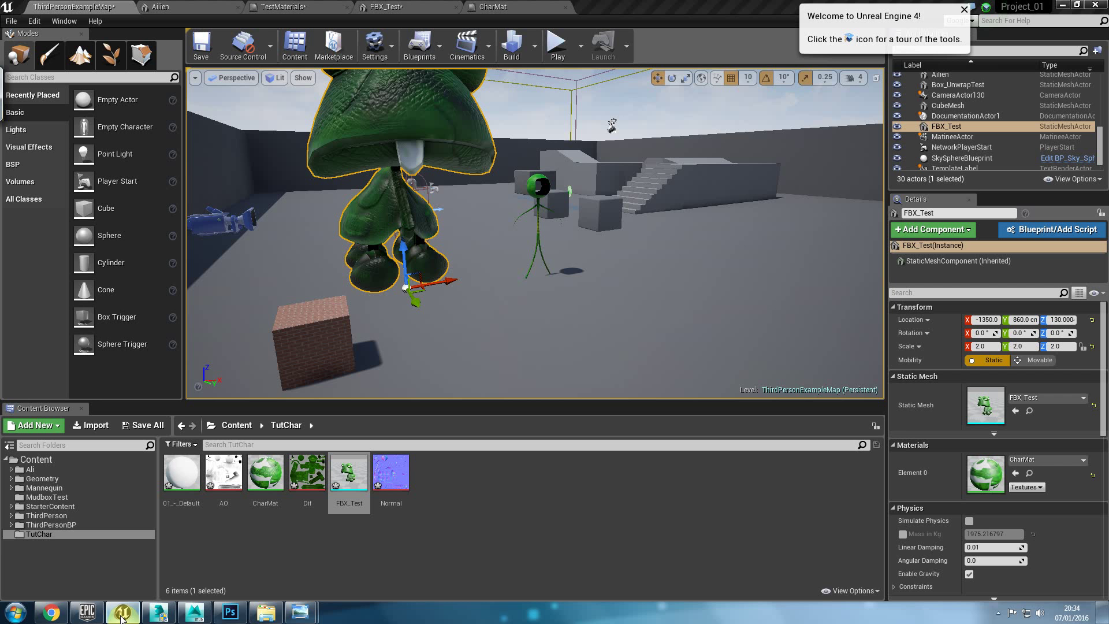
pyautogui.moveTo(531, 253)
pyautogui.mouseDown(button='right')
pyautogui.moveTo(479, 252)
pyautogui.moveTo(527, 265)
pyautogui.mouseUp(button='right')
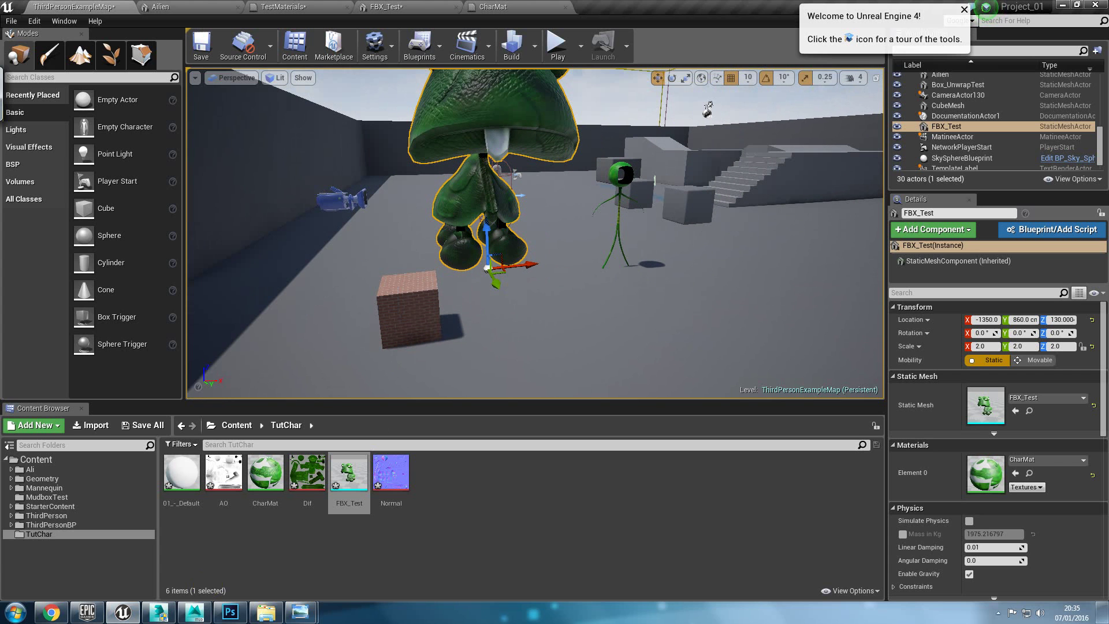
pyautogui.click(450, 494)
pyautogui.rightClick(455, 487)
pyautogui.click(224, 557)
pyautogui.click(93, 427)
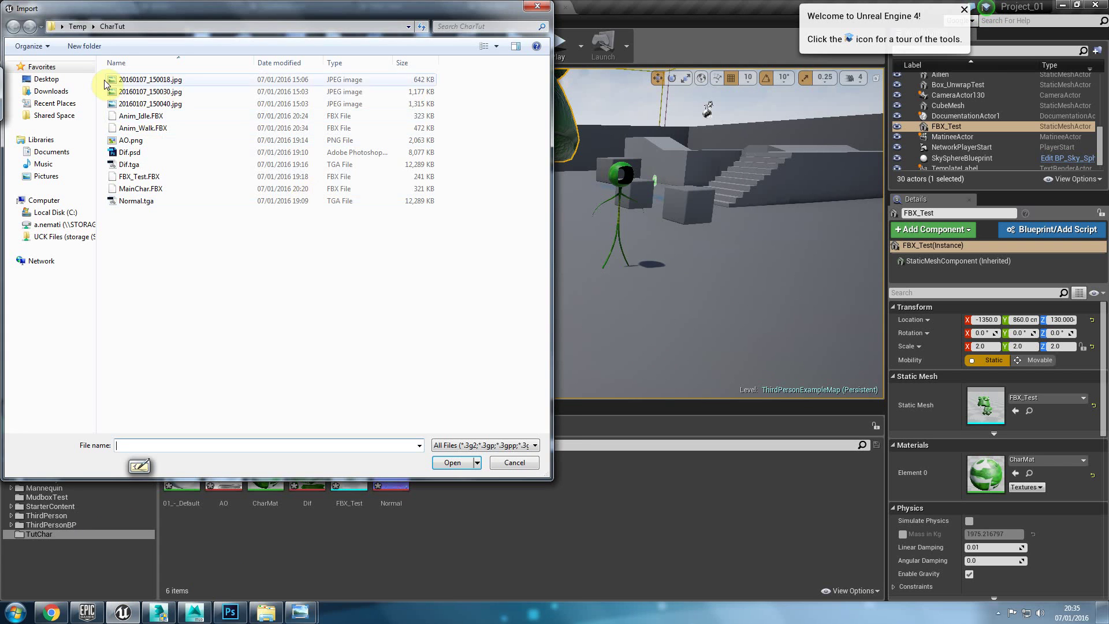
pyautogui.doubleClick(164, 191)
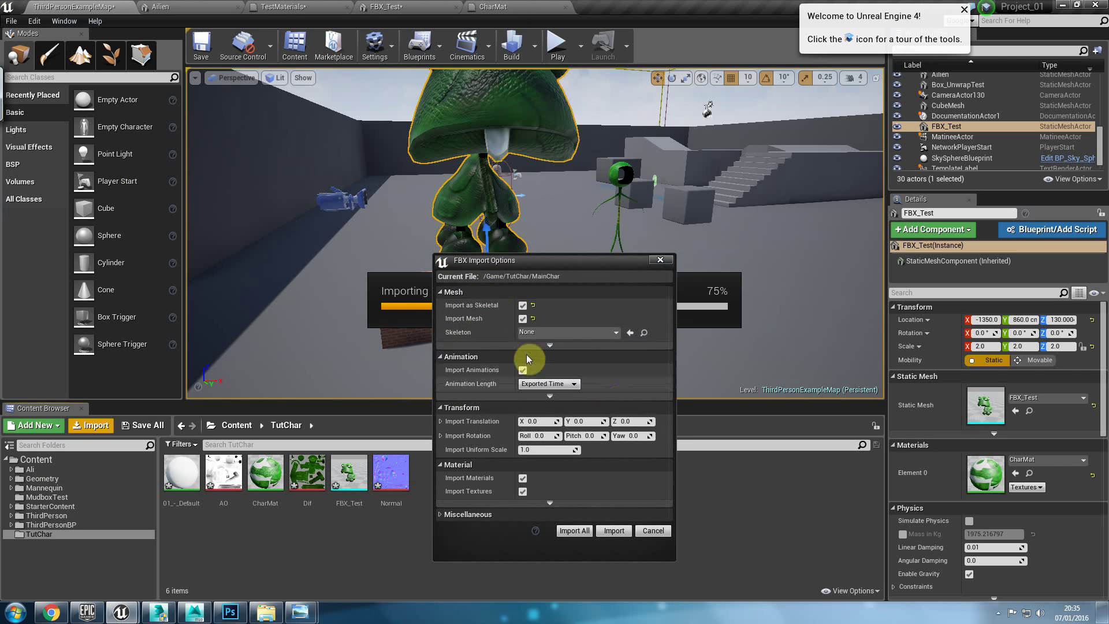
pyautogui.click(612, 530)
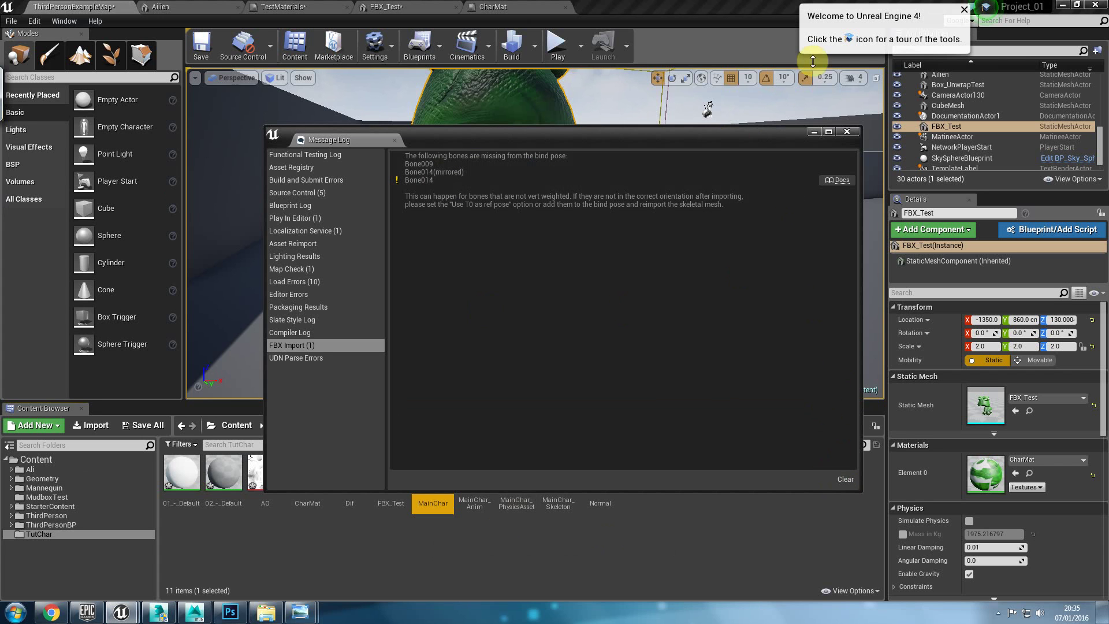
pyautogui.click(847, 132)
# Create a folder named Anim inside TutChar and open it
pyautogui.rightClick(681, 518)
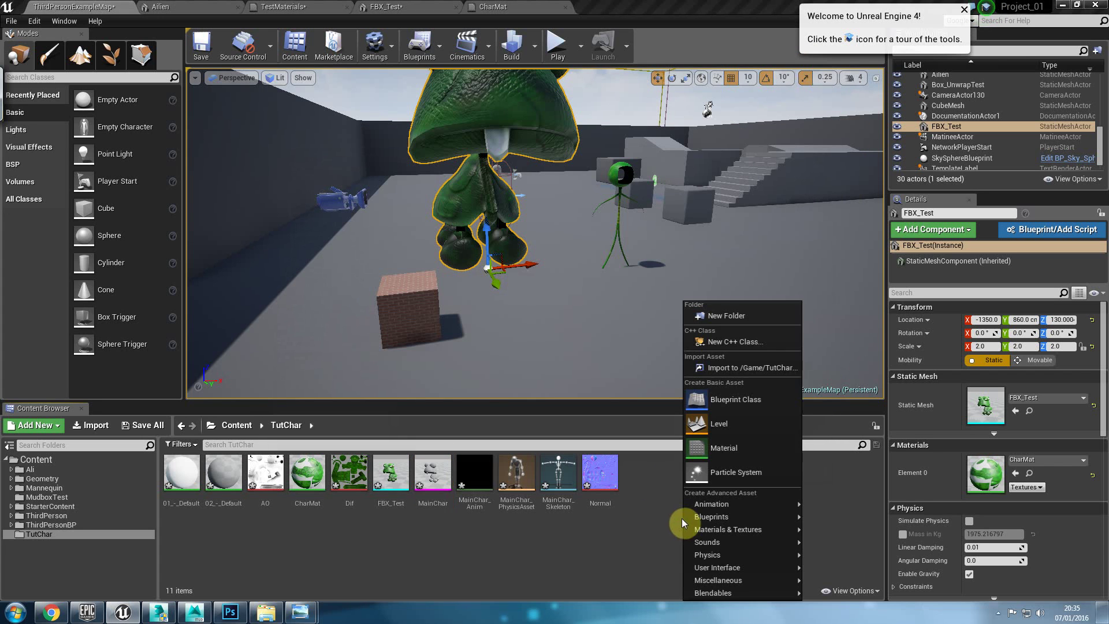
pyautogui.click(734, 316)
pyautogui.write('Anim')
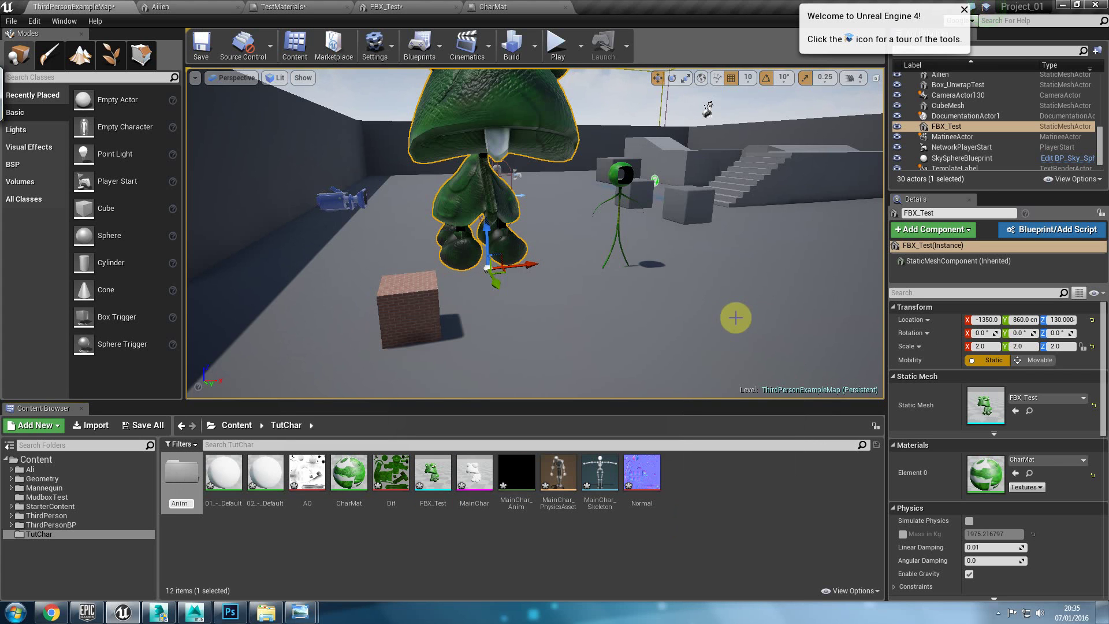
pyautogui.press('Return')
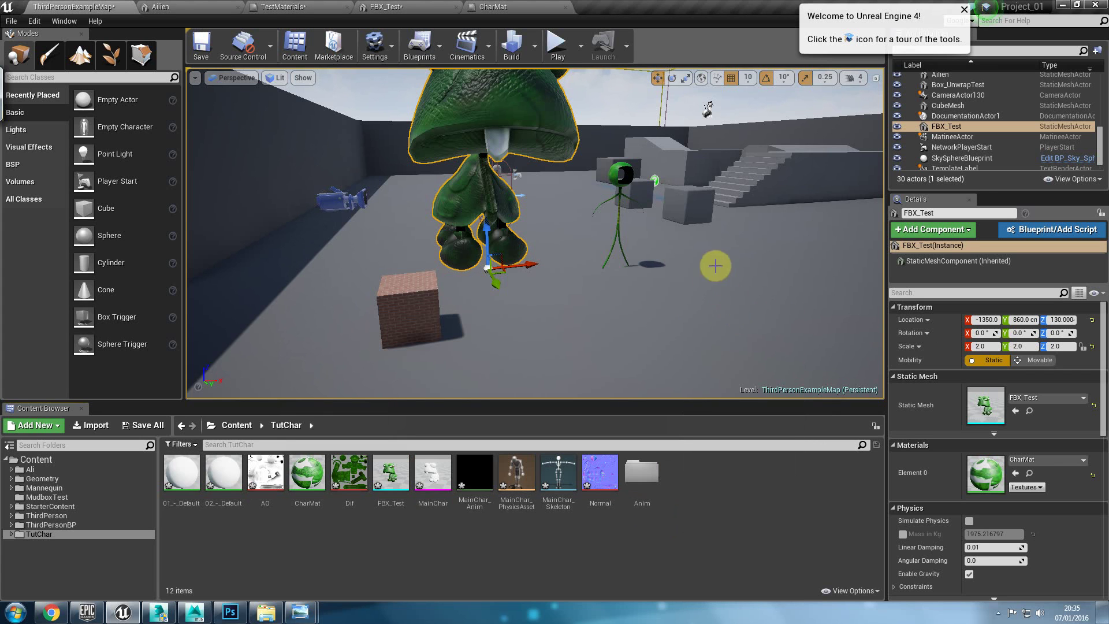
pyautogui.doubleClick(641, 476)
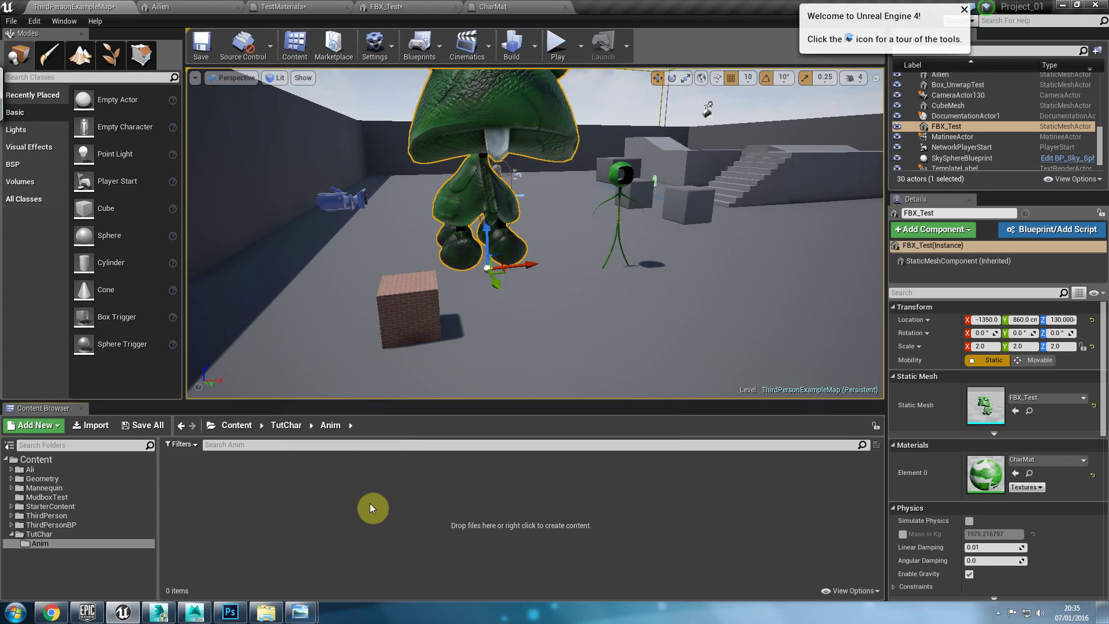
# Try to import Anim_Idle.FBX and Anim_Walk.FBX into Anim with Import as Skeletal disabled, and inspect the Anim_Idle mesh
pyautogui.rightClick(352, 500)
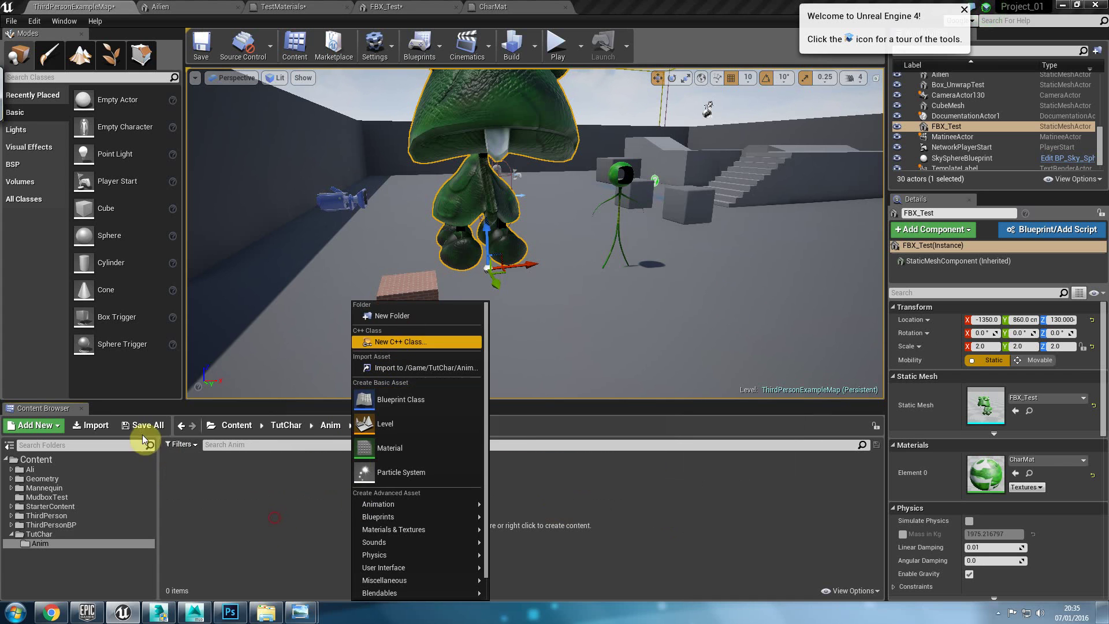
pyautogui.click(159, 443)
pyautogui.click(92, 426)
pyautogui.click(150, 118)
pyautogui.keyDown('ctrl'); pyautogui.click(153, 125); pyautogui.keyUp('ctrl')
pyautogui.click(456, 464)
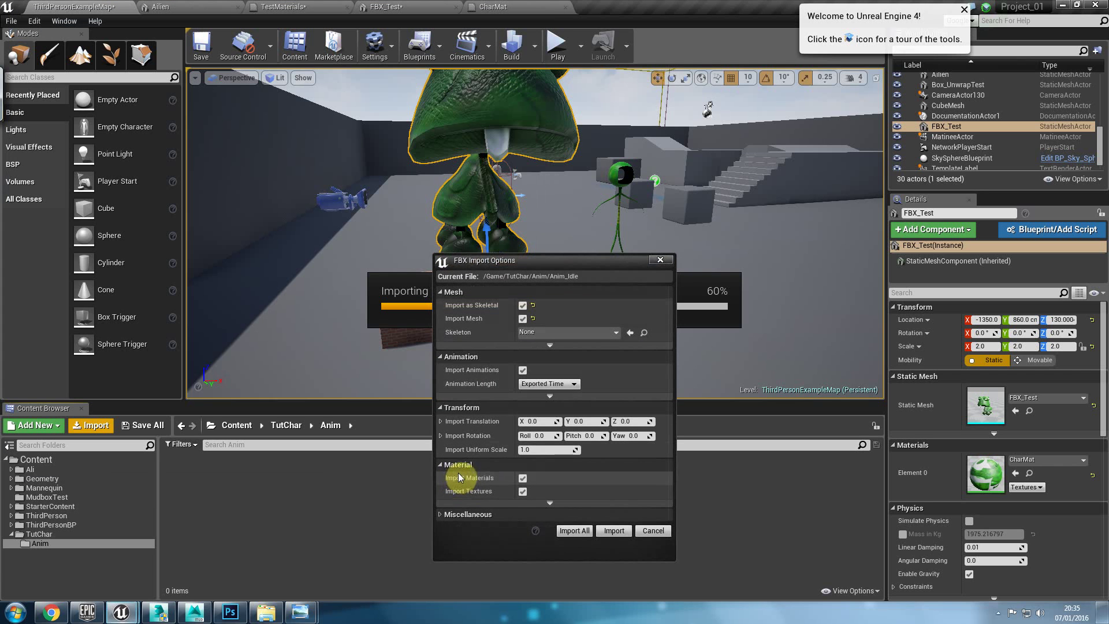
pyautogui.click(522, 305)
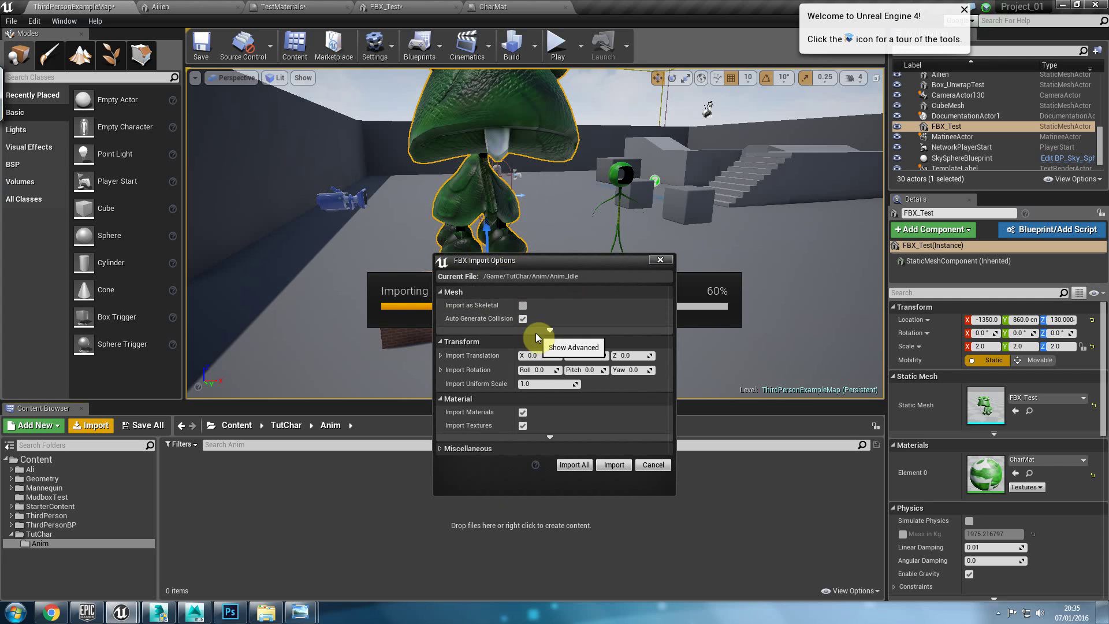
pyautogui.click(612, 466)
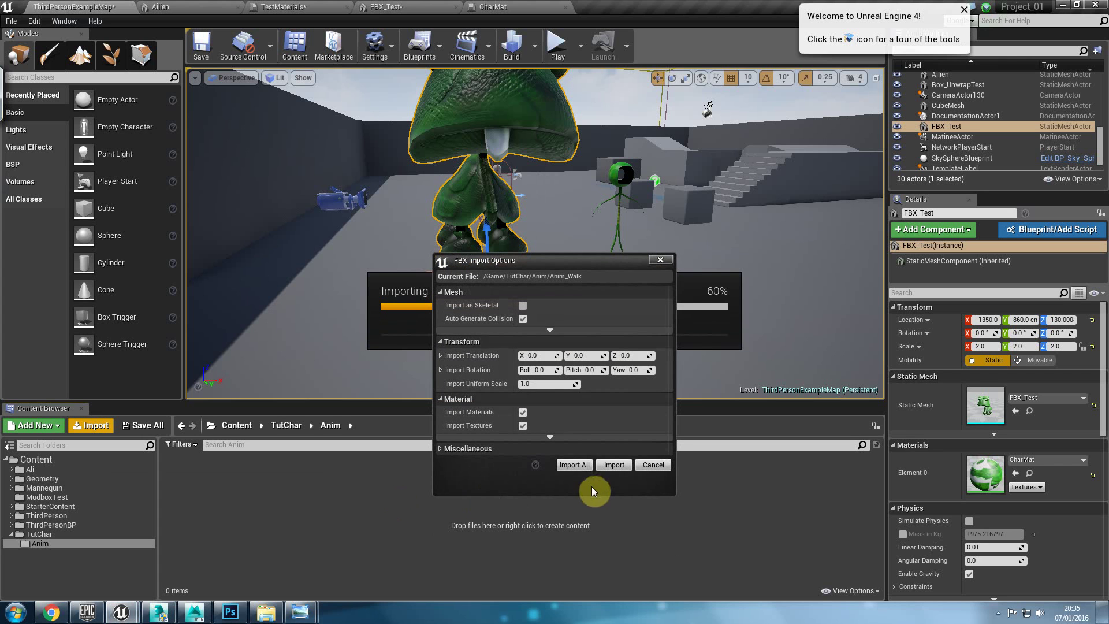
pyautogui.click(575, 465)
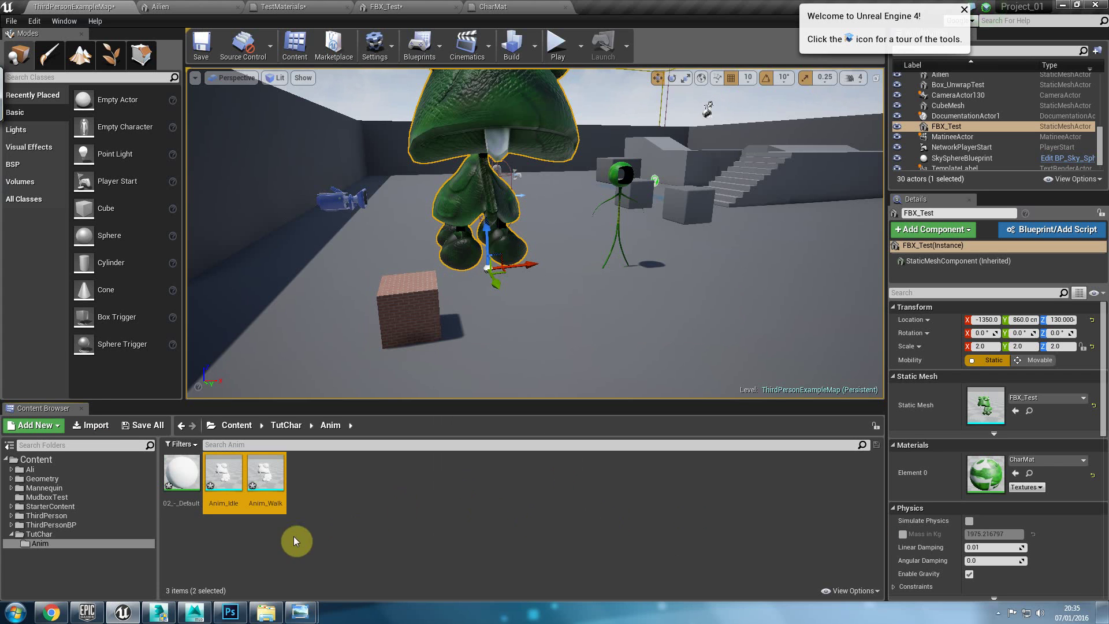
pyautogui.doubleClick(228, 474)
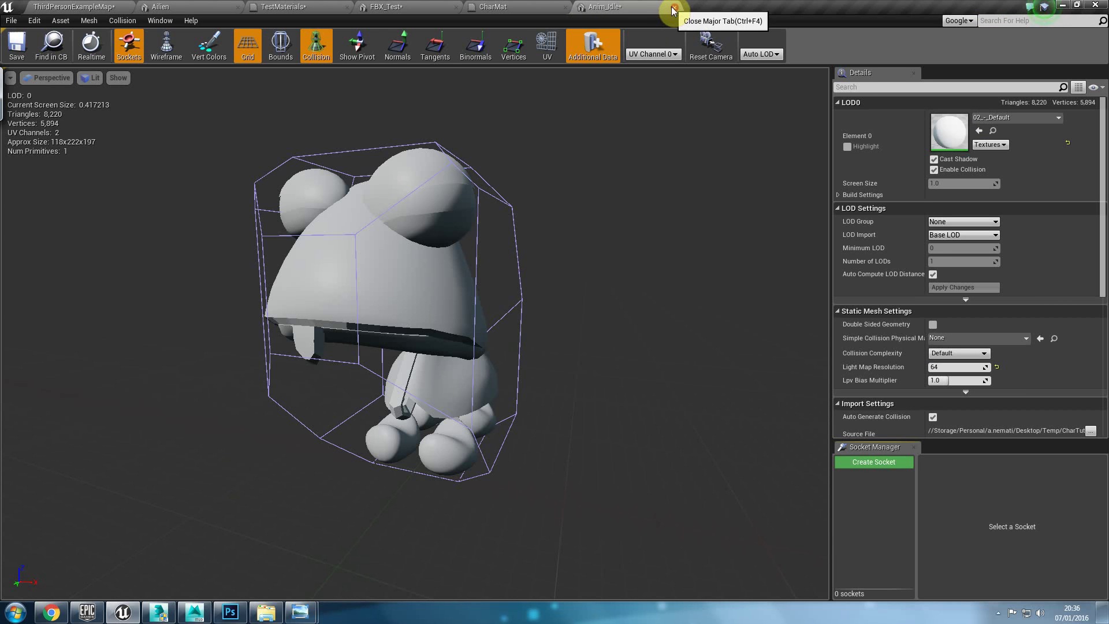
pyautogui.click(74, 6)
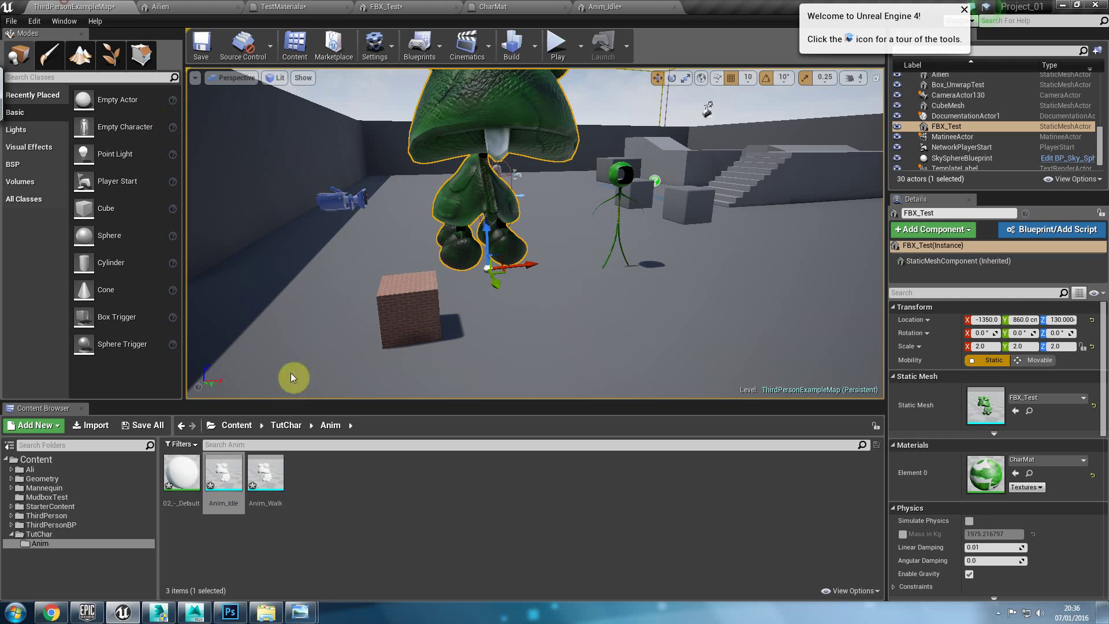
# Delete the Anim_Walk and Anim_Idle static meshes and the 02_-_Default material from the Anim folder, applying pending material changes
pyautogui.click(260, 474)
pyautogui.press('Delete')
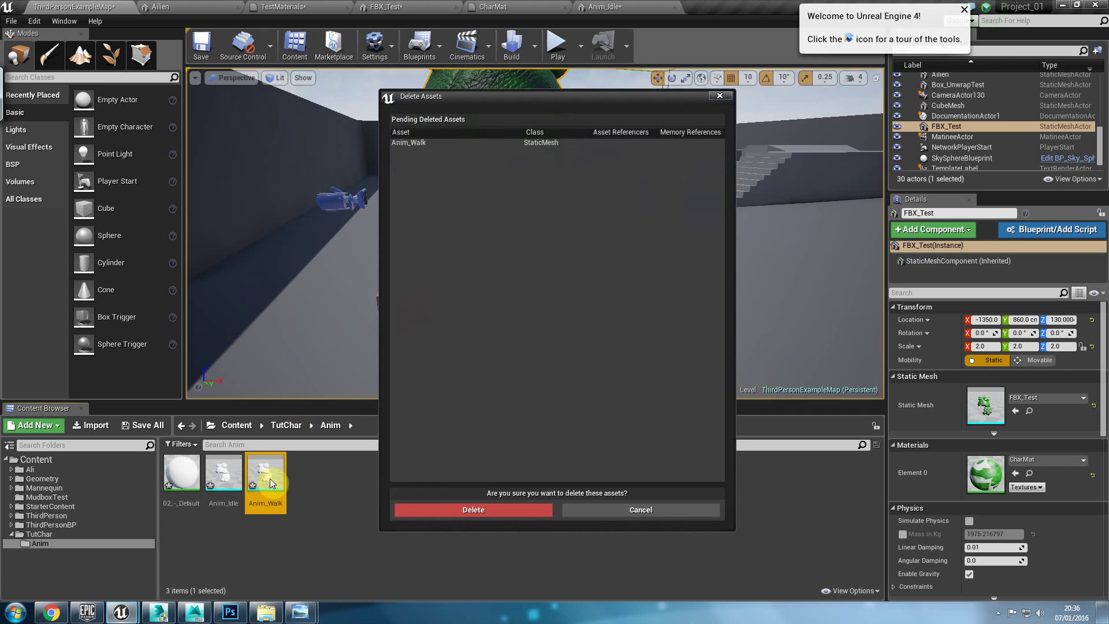
pyautogui.click(466, 512)
pyautogui.click(230, 492)
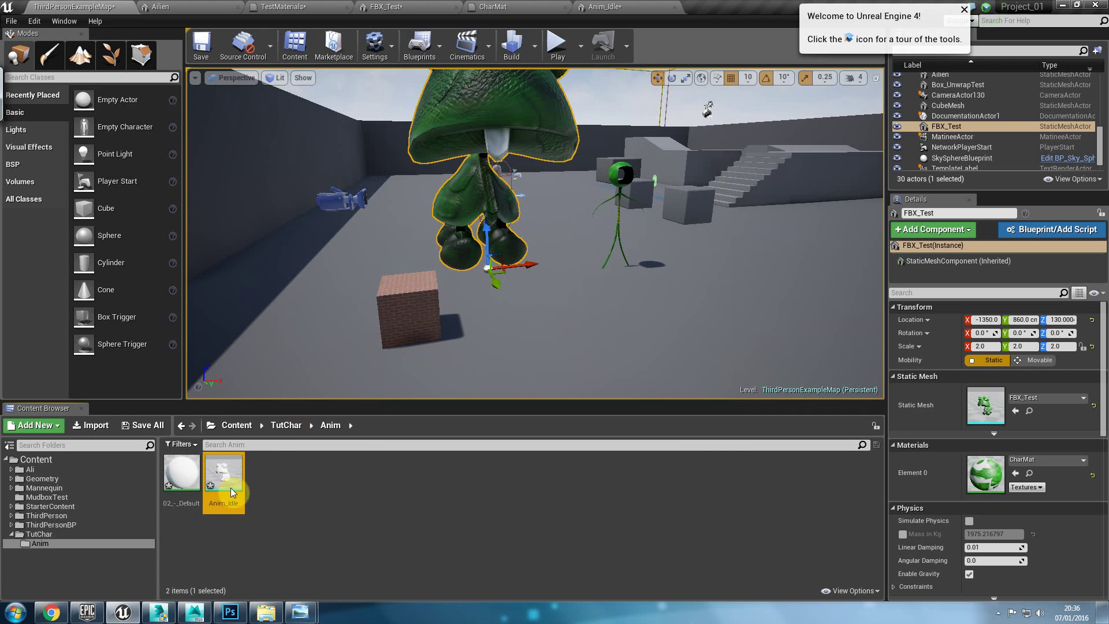
pyautogui.press('Delete')
pyautogui.click(415, 510)
pyautogui.click(594, 339)
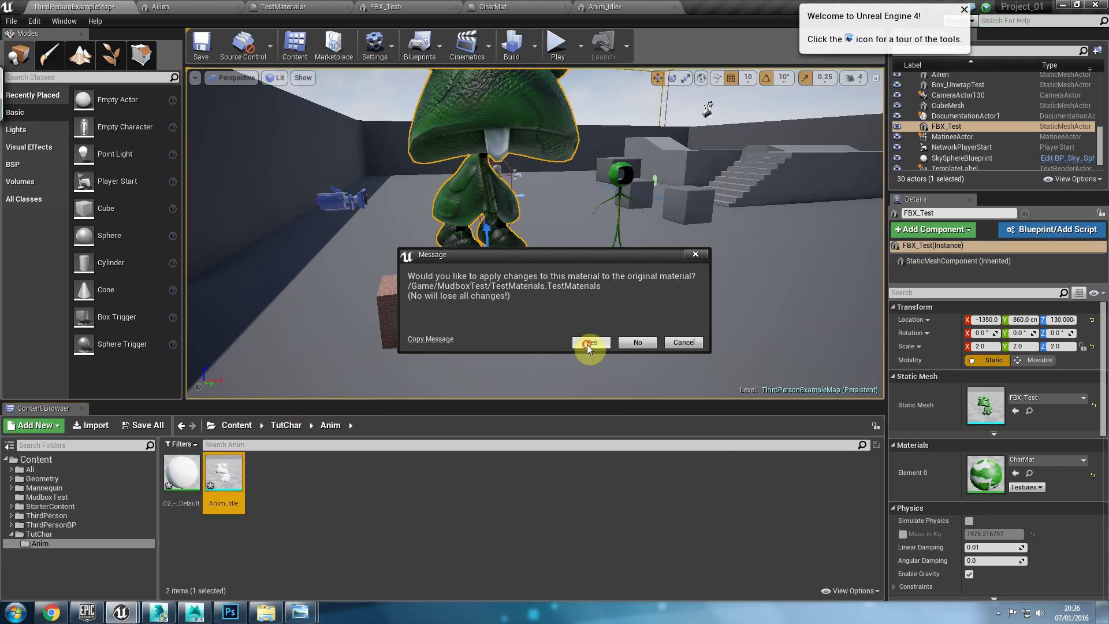
pyautogui.click(186, 477)
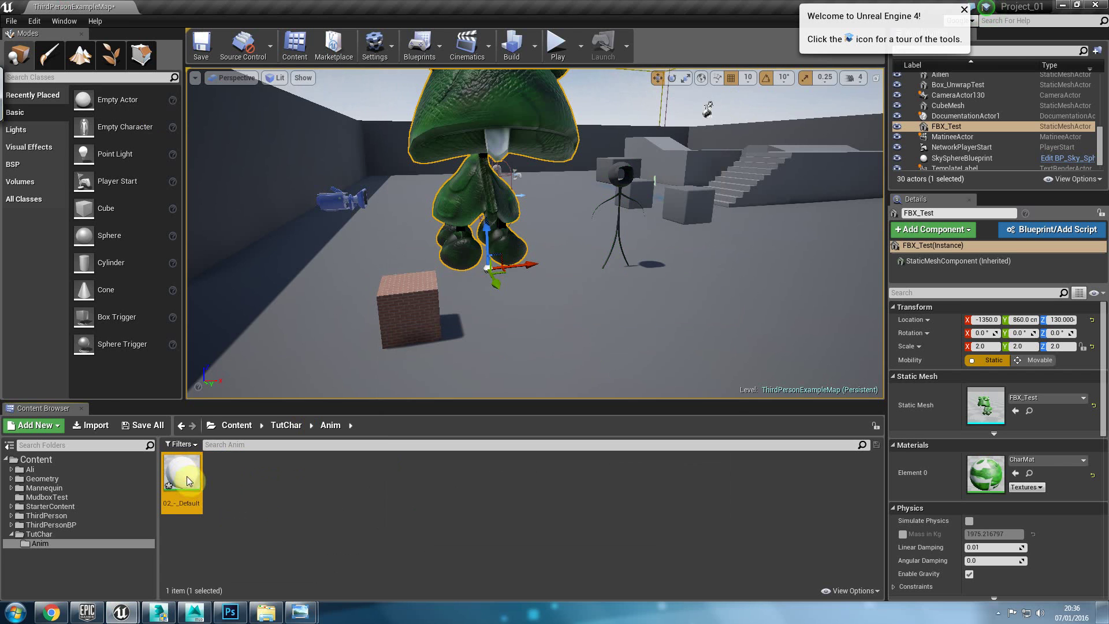
pyautogui.press('Delete')
pyautogui.click(500, 512)
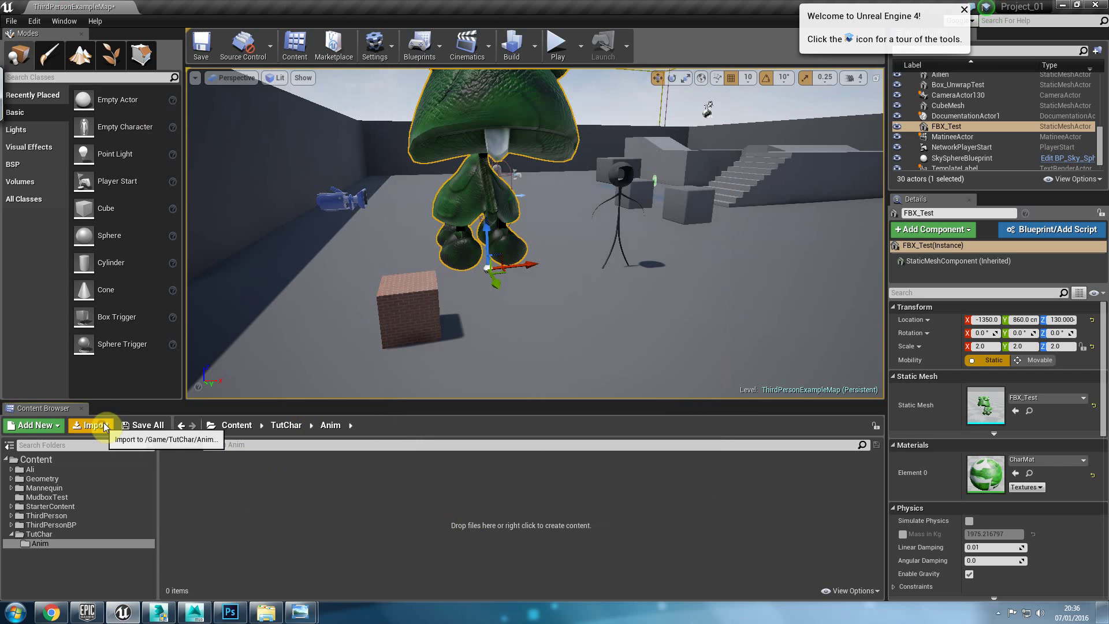
# Start importing Anim_Idle.FBX and Anim_Walk.FBX into the Anim folder, with MainChar_Skeleton as their skeleton
pyautogui.click(109, 424)
pyautogui.click(175, 118)
pyautogui.keyDown('shift'); pyautogui.click(173, 129); pyautogui.keyUp('shift')
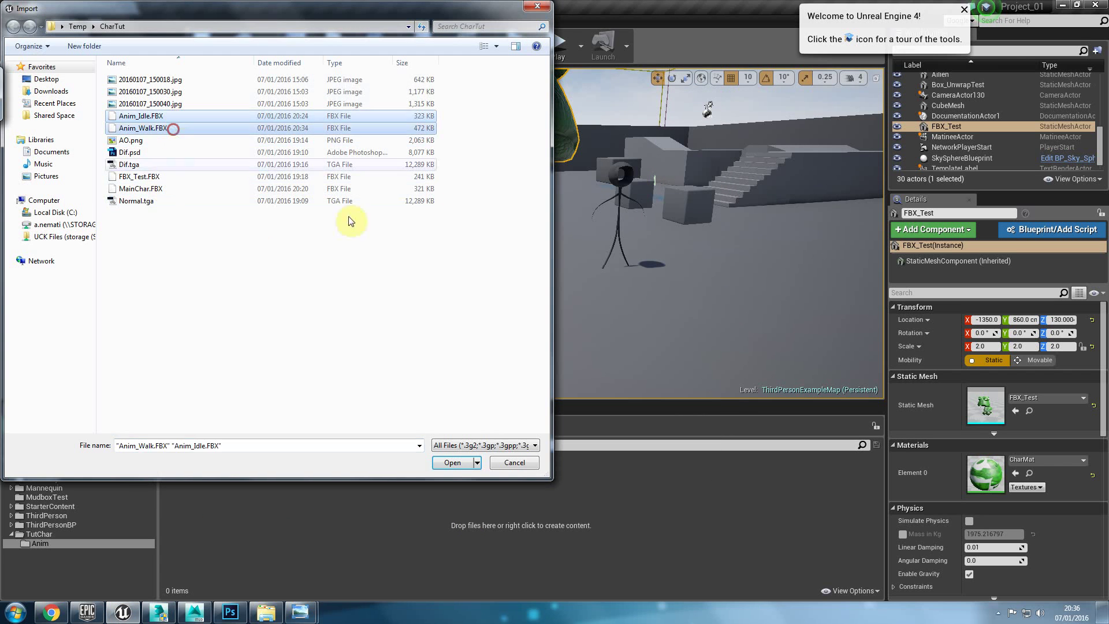
pyautogui.click(452, 462)
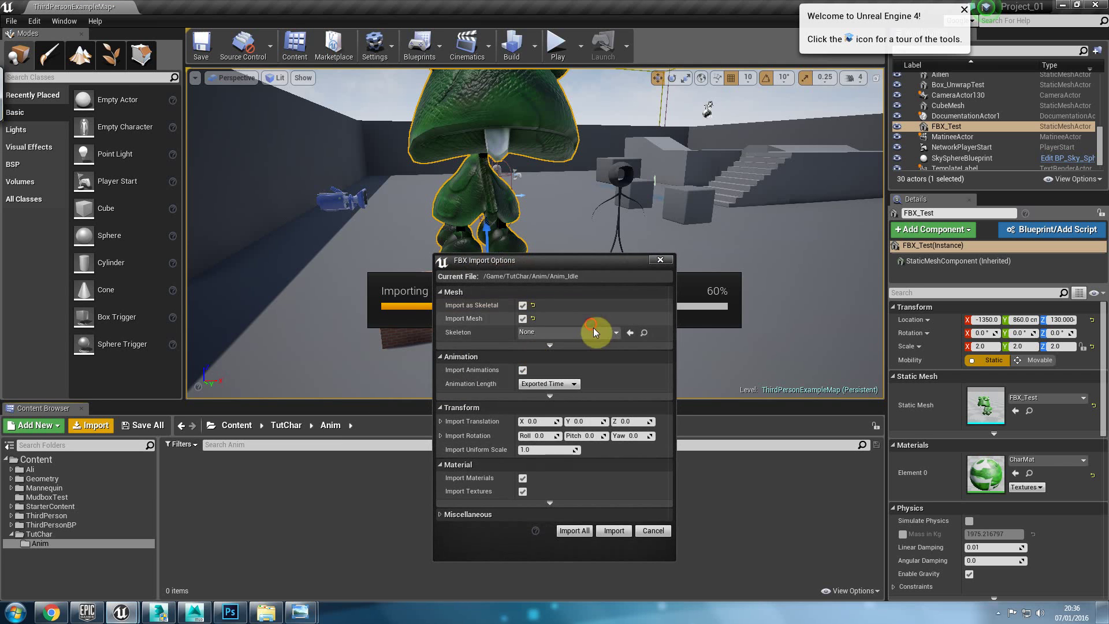
pyautogui.click(598, 333)
pyautogui.click(584, 418)
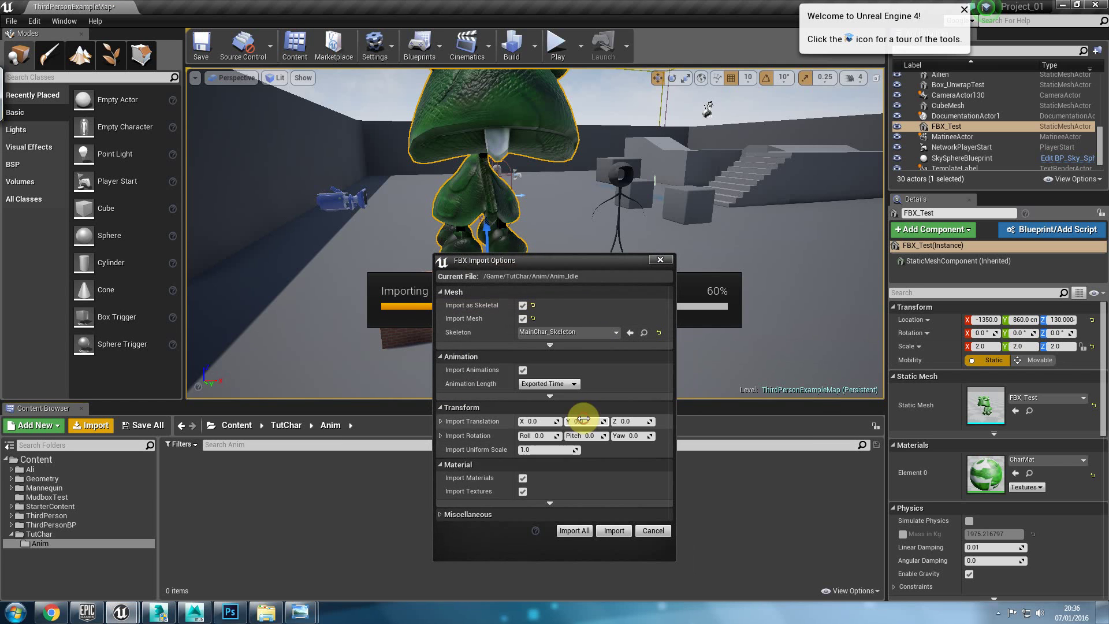
# Keep Import as Skeletal enabled, disable importing materials and textures, and import all selected animation files
pyautogui.click(523, 306)
pyautogui.click(522, 305)
pyautogui.click(521, 305)
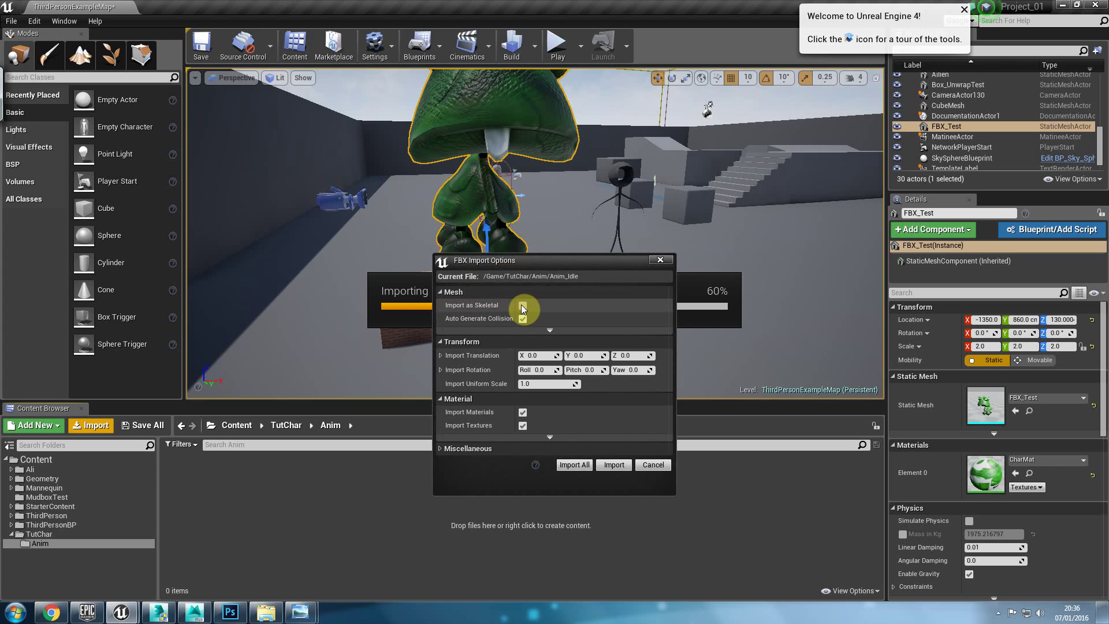
pyautogui.click(522, 305)
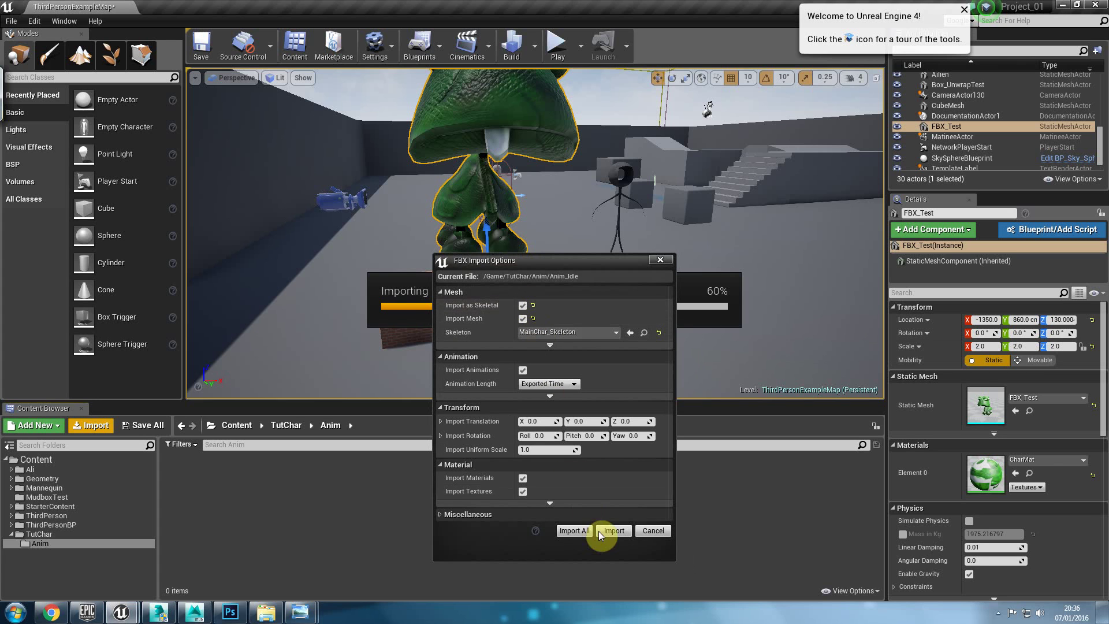
pyautogui.click(523, 478)
pyautogui.click(523, 491)
pyautogui.click(576, 532)
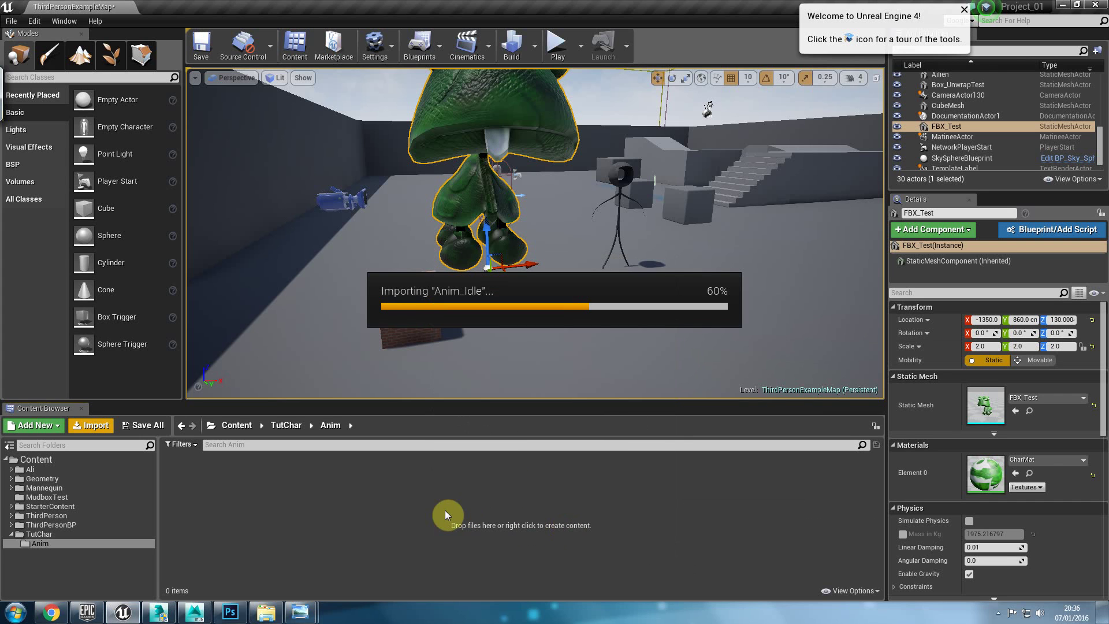
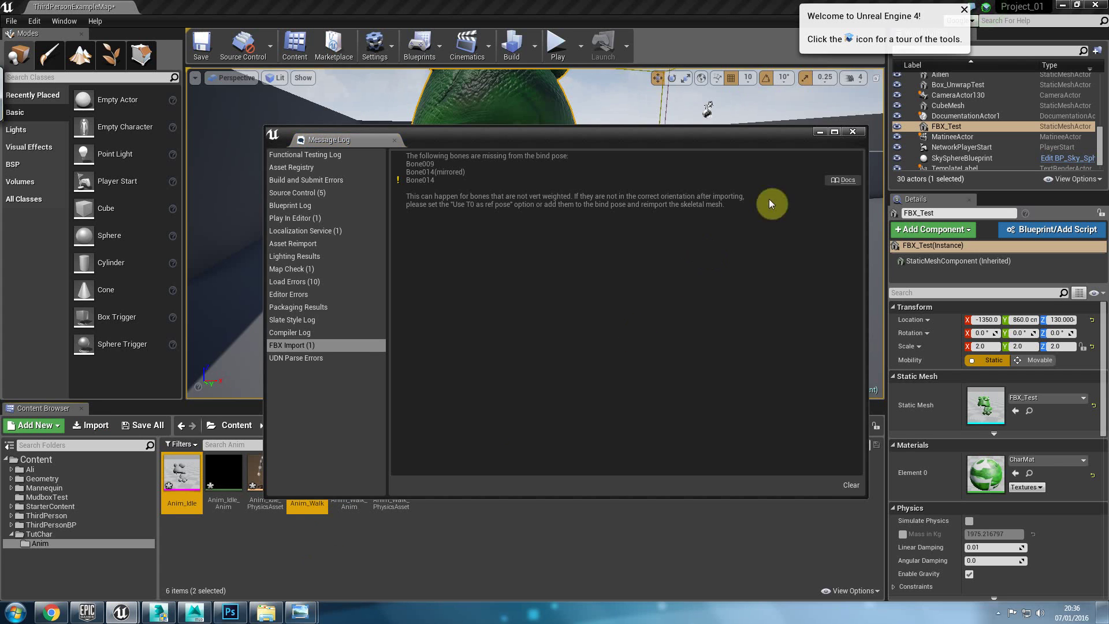
pyautogui.click(853, 132)
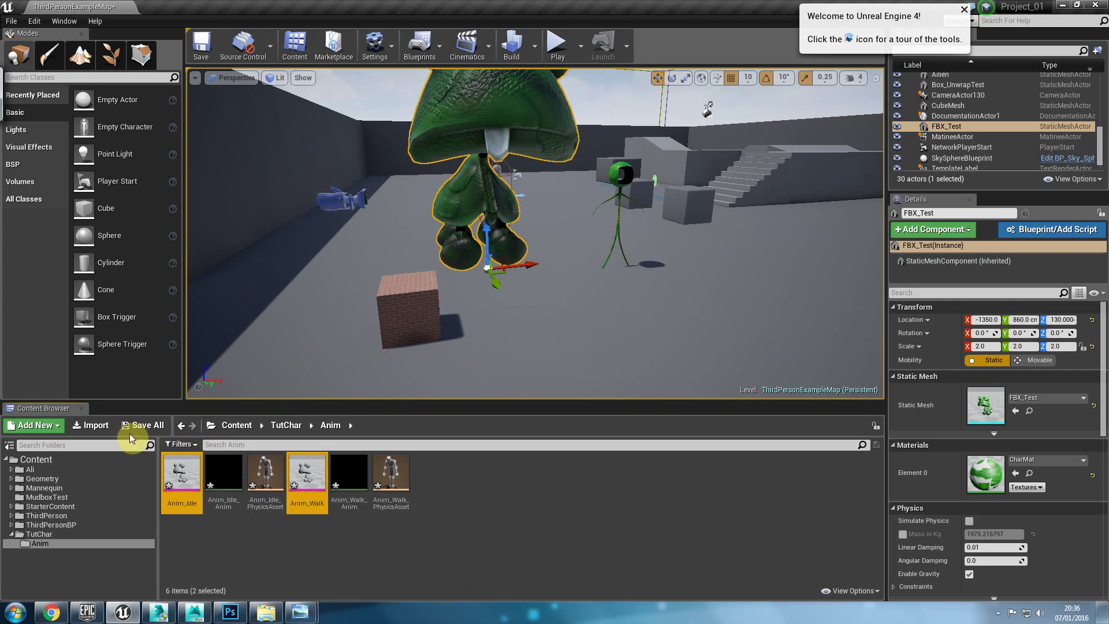
# Check the contents of the TutChar and Anim folders and open the Anim_Idle skeletal mesh for inspection
pyautogui.click(181, 431)
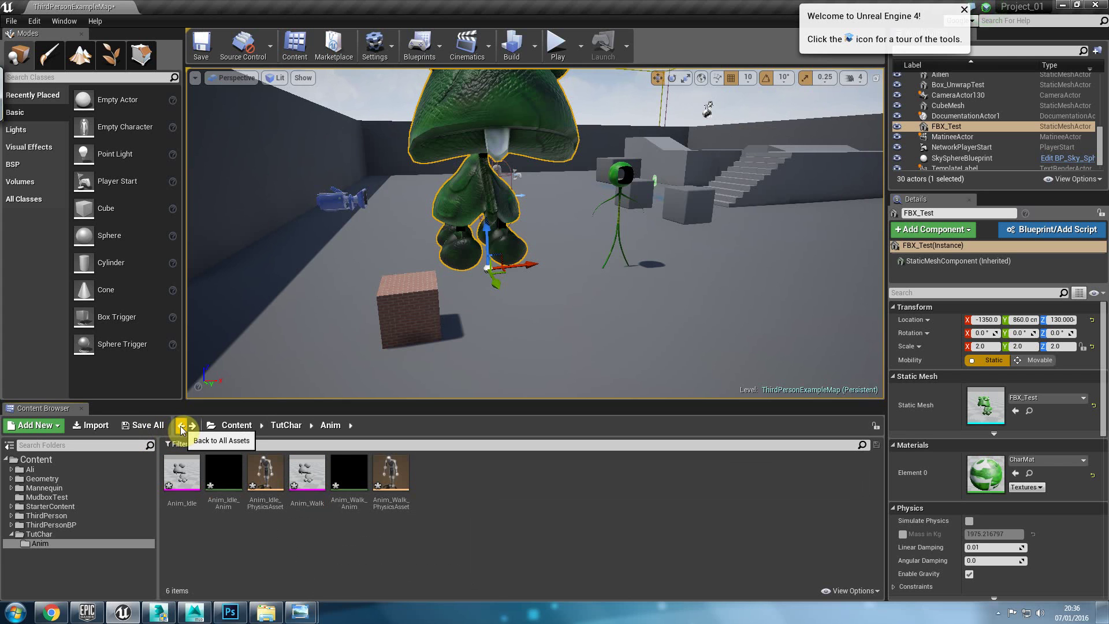
pyautogui.click(182, 428)
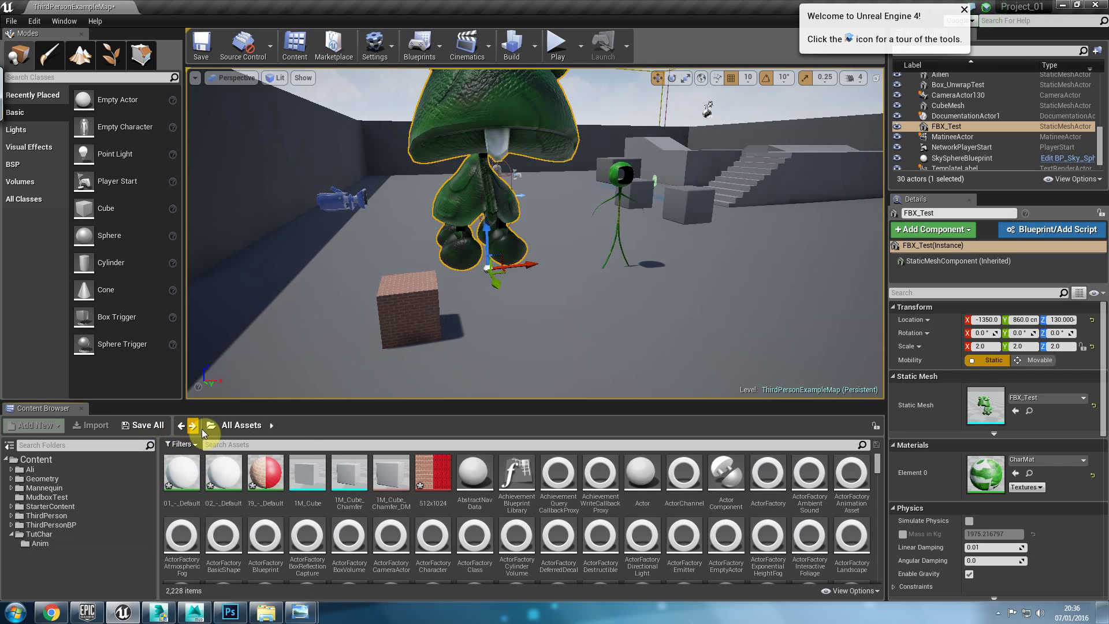
pyautogui.click(193, 426)
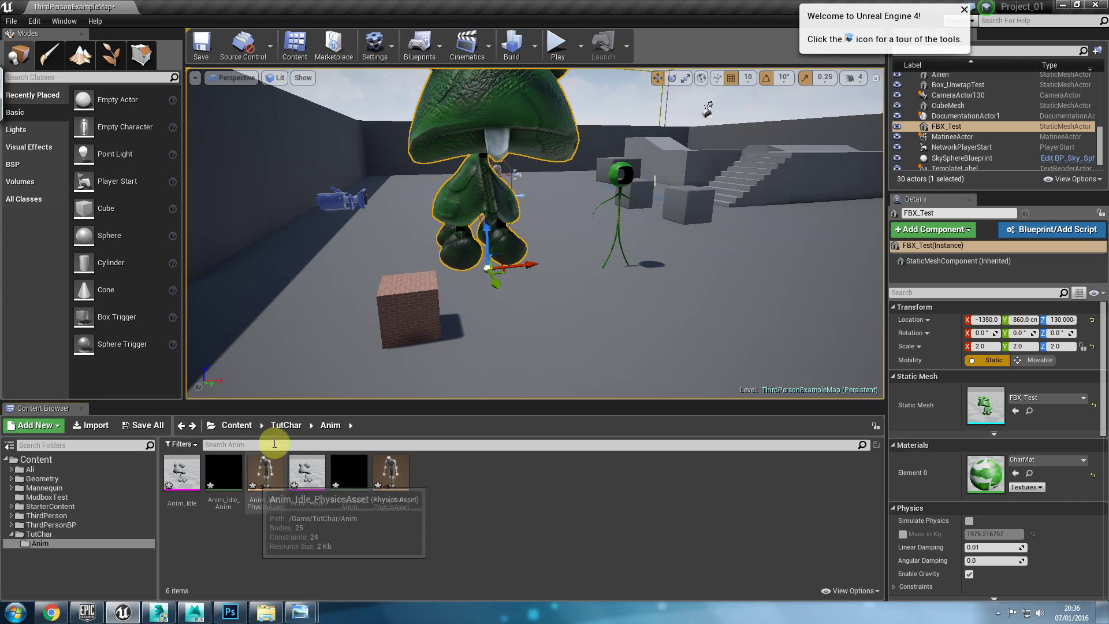
pyautogui.click(288, 426)
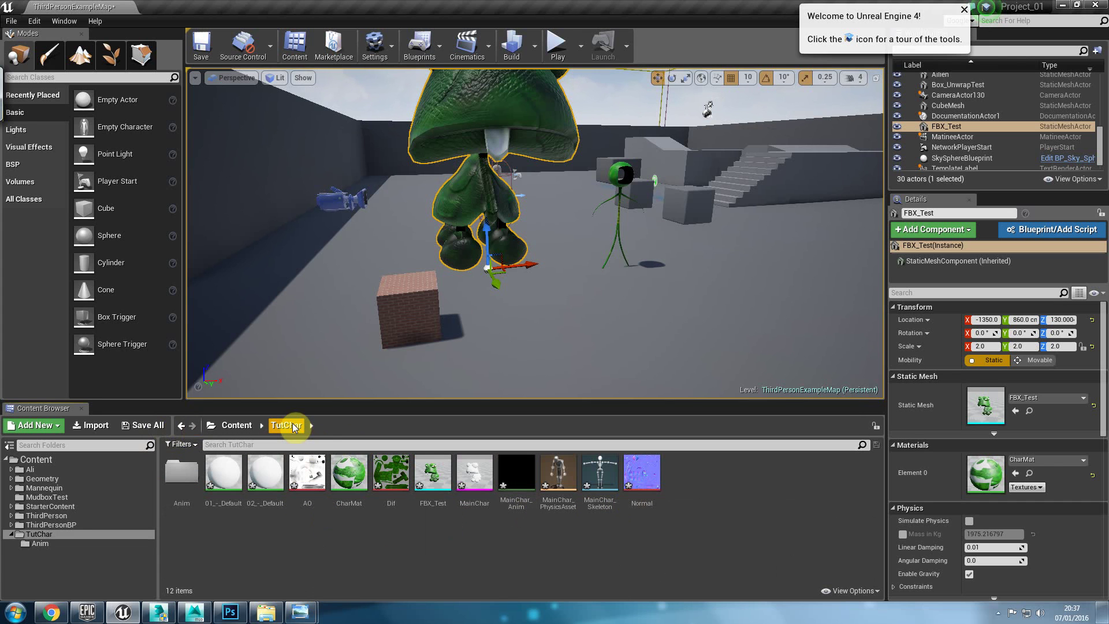
pyautogui.doubleClick(181, 474)
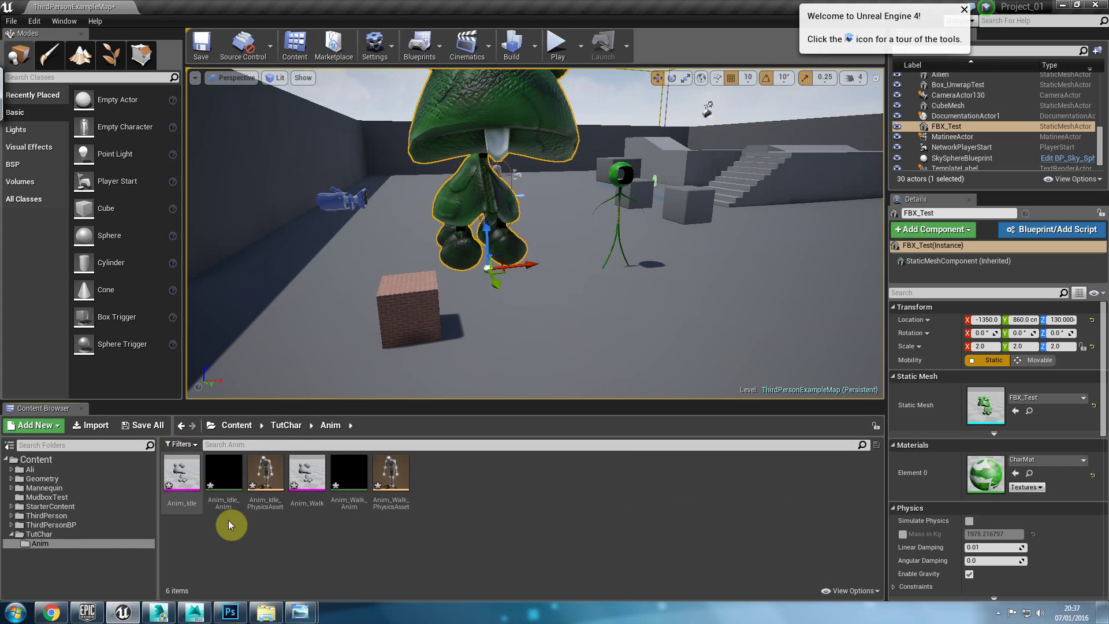
pyautogui.doubleClick(184, 475)
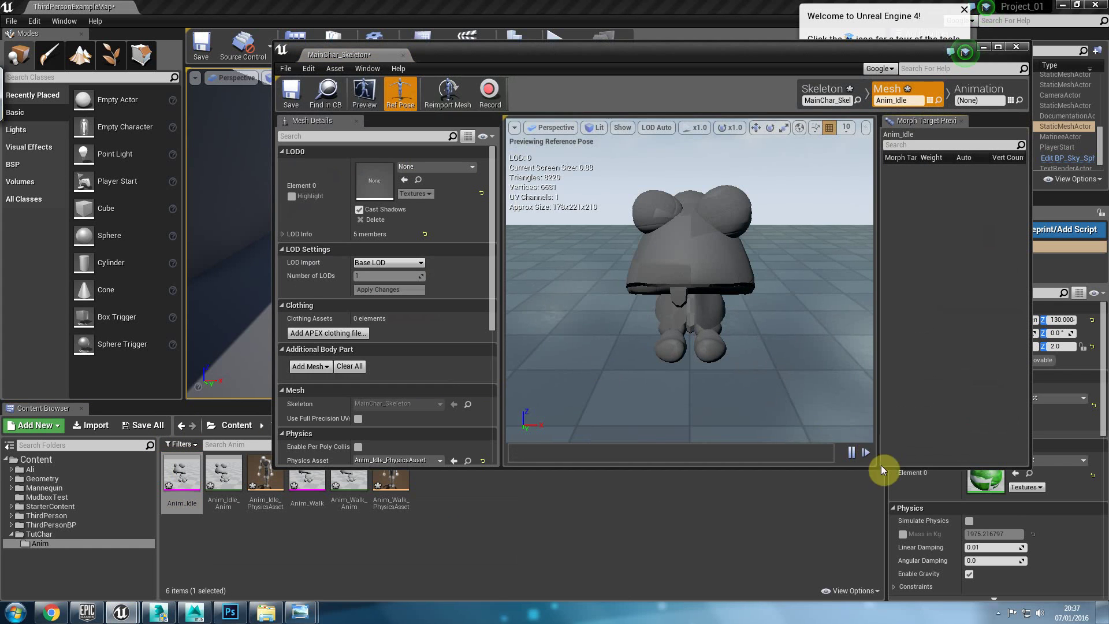
# Inspect the Anim_Idle and Anim_Walk skeletal meshes and the Anim_Idle_Anim animation in the Anim folder, closing each preview
pyautogui.click(851, 453)
pyautogui.click(851, 453)
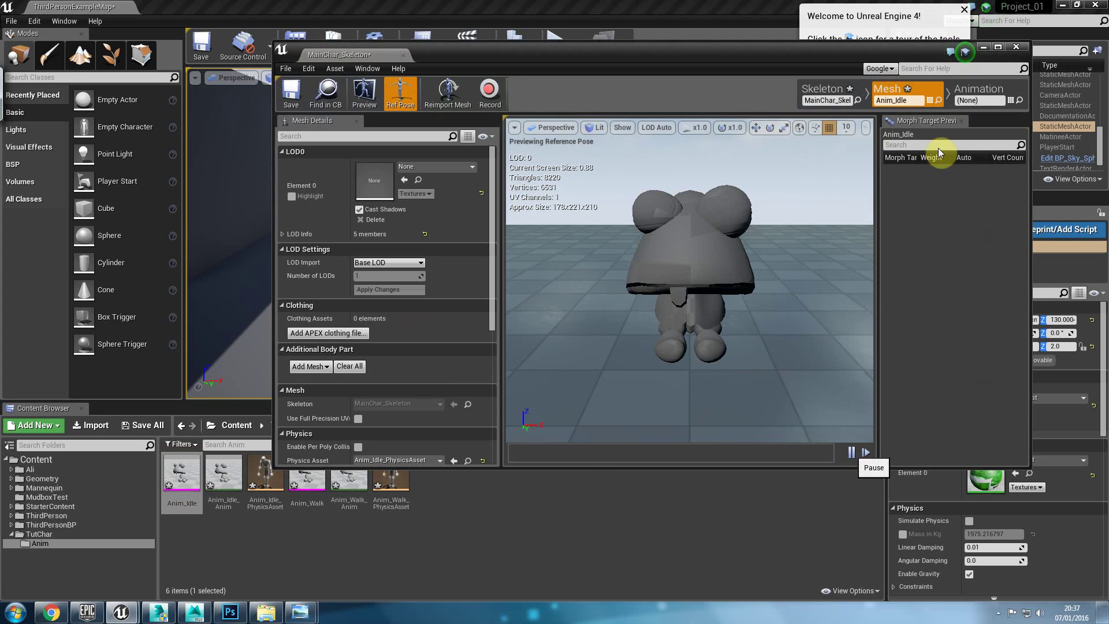
pyautogui.click(1017, 48)
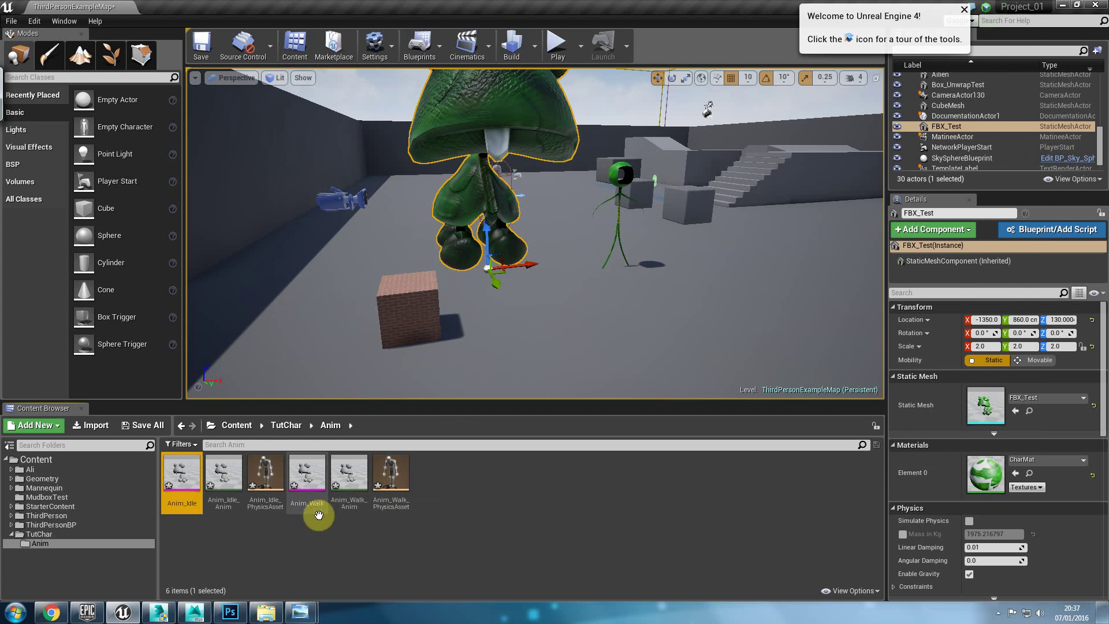
pyautogui.doubleClick(312, 476)
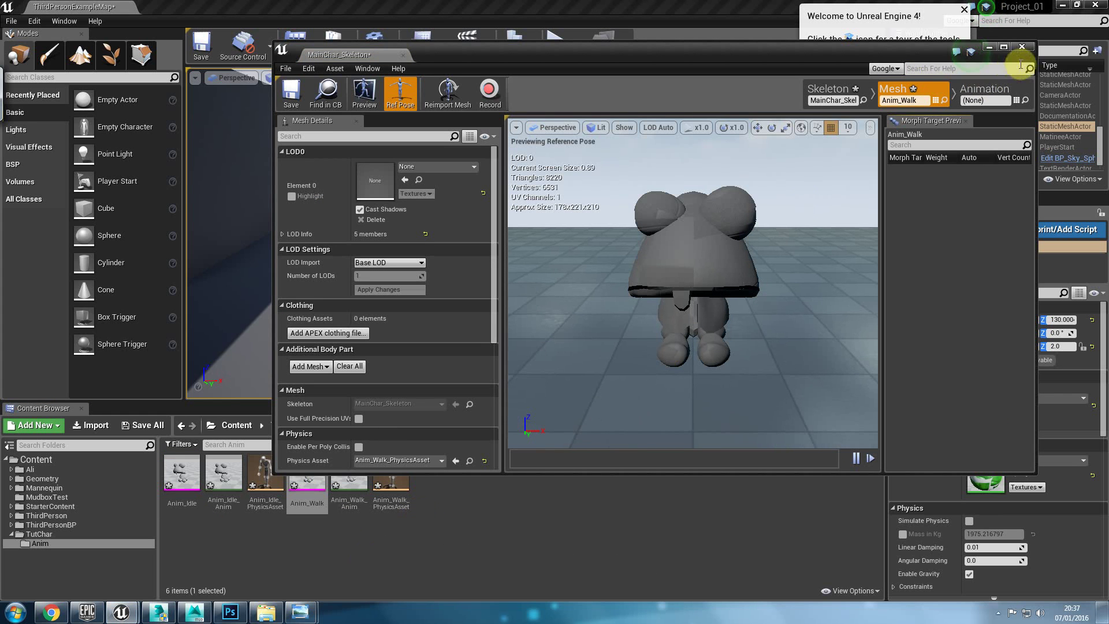
pyautogui.doubleClick(225, 471)
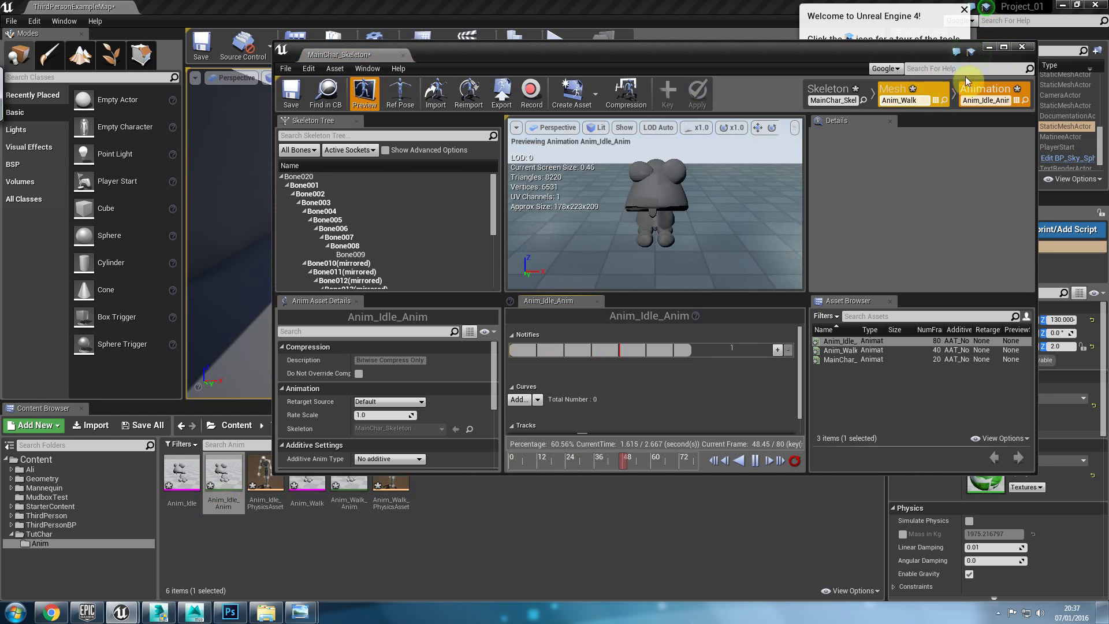
pyautogui.click(1022, 46)
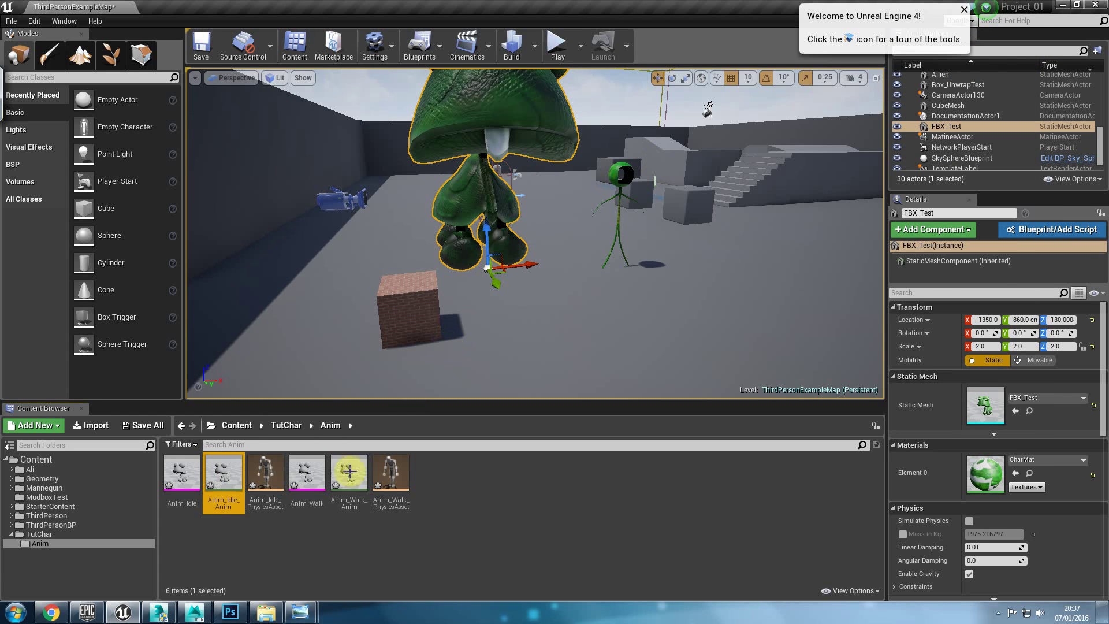
# Delete all the imported mesh, animation and physics assets from the Anim folder
pyautogui.click(467, 508)
pyautogui.moveTo(350, 484); pyautogui.dragTo(139, 544)
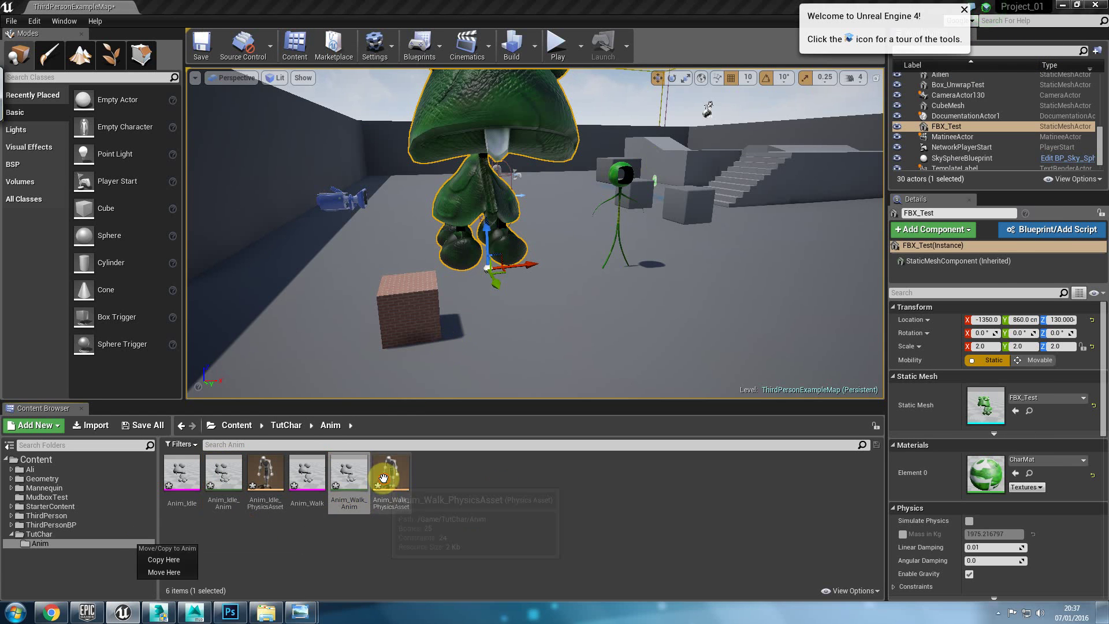
pyautogui.click(383, 478)
pyautogui.keyDown('shift'); pyautogui.click(189, 481); pyautogui.keyUp('shift')
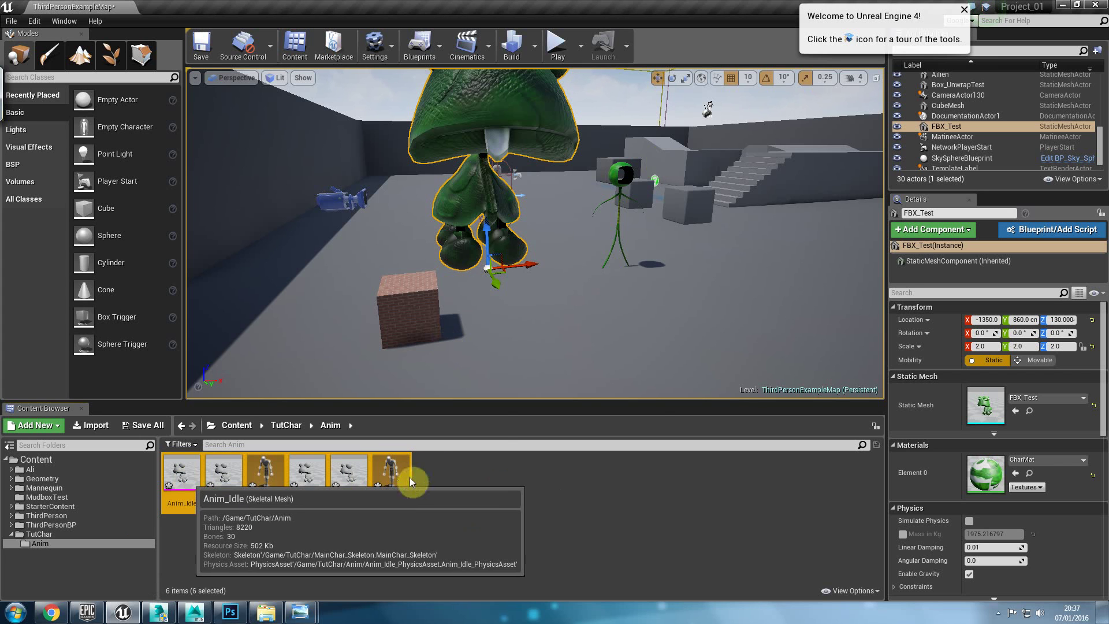
pyautogui.rightClick(390, 477)
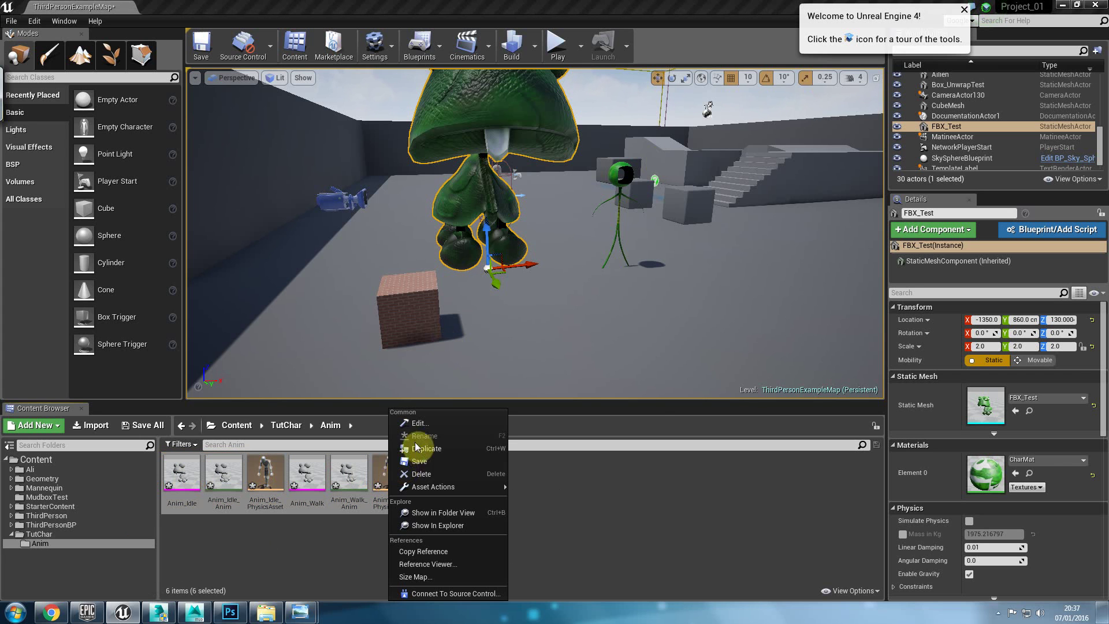
pyautogui.click(423, 474)
pyautogui.click(467, 509)
# Start importing Anim_Idle.FBX and Anim_Walk.FBX into the emptied Anim folder
pyautogui.rightClick(324, 520)
pyautogui.click(93, 426)
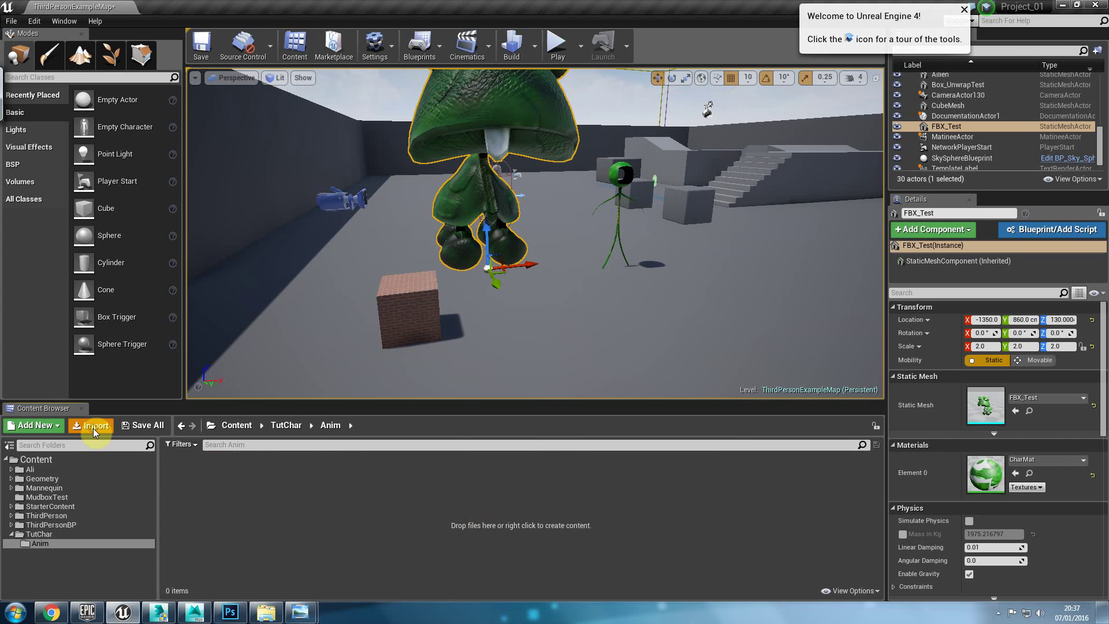
pyautogui.click(144, 116)
pyautogui.keyDown('ctrl'); pyautogui.click(155, 130); pyautogui.keyUp('ctrl')
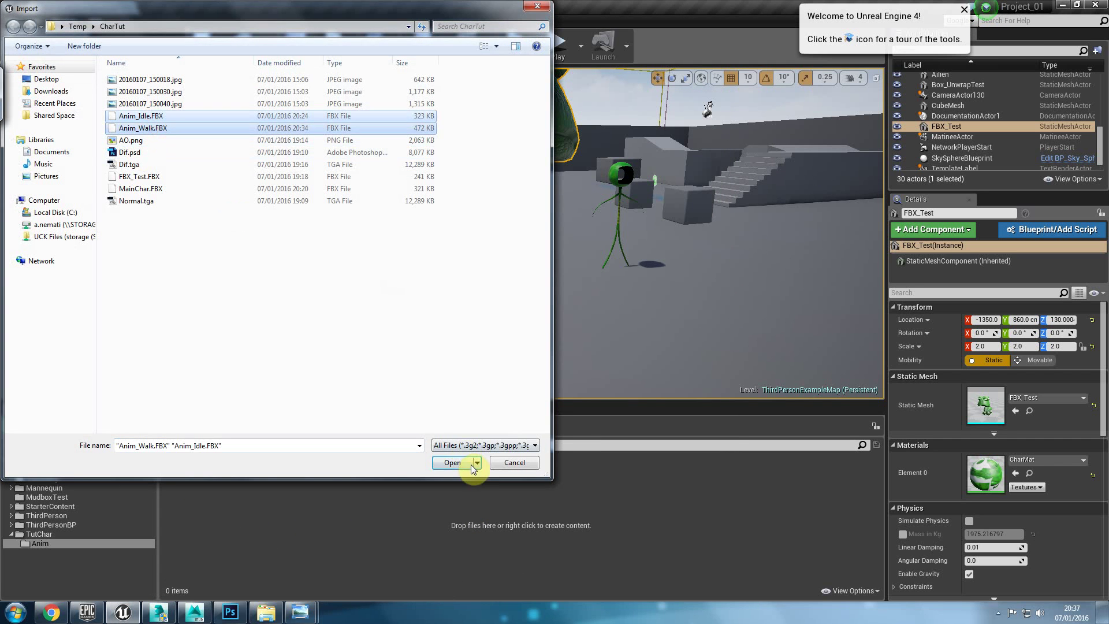
pyautogui.click(453, 462)
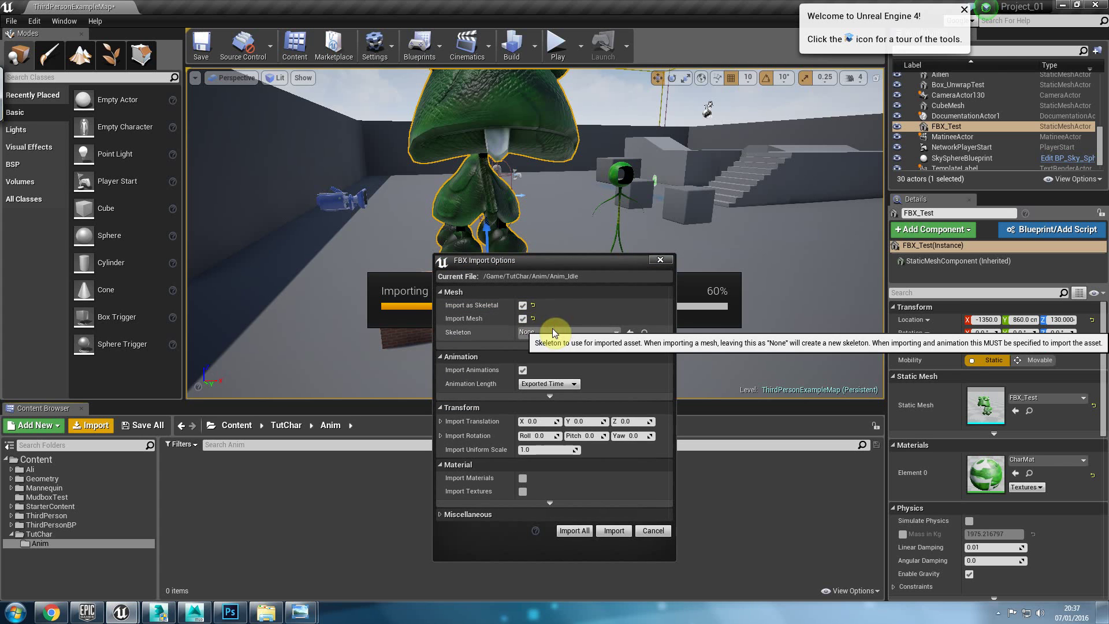
# Turn off Import Mesh, assign MainChar_Skeleton as the skeleton, and import all selected files as animations only
pyautogui.click(522, 306)
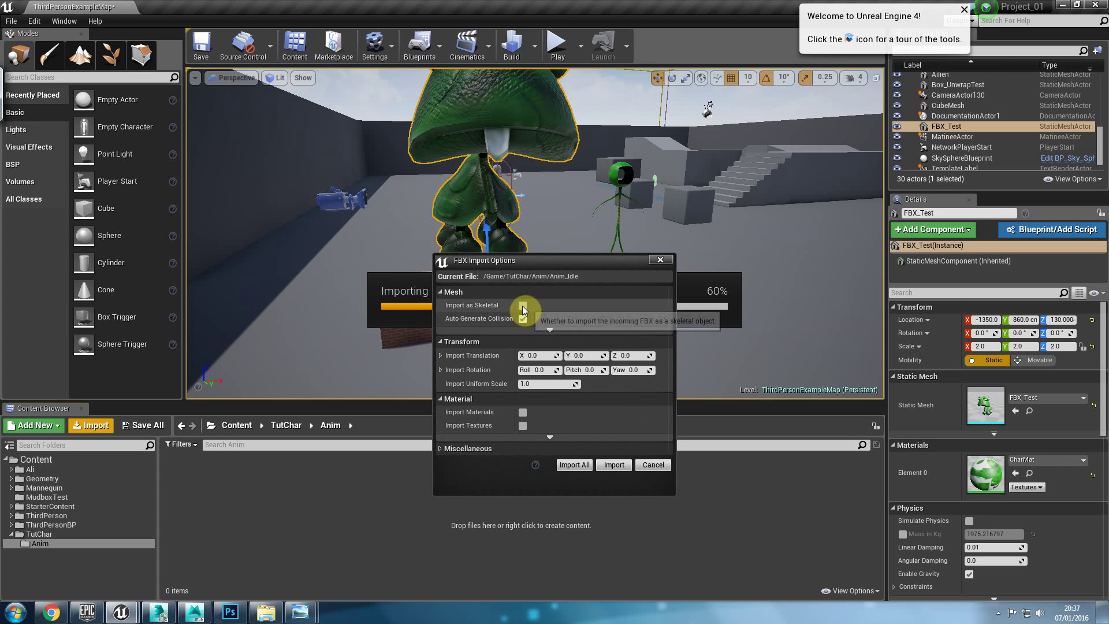
pyautogui.click(523, 306)
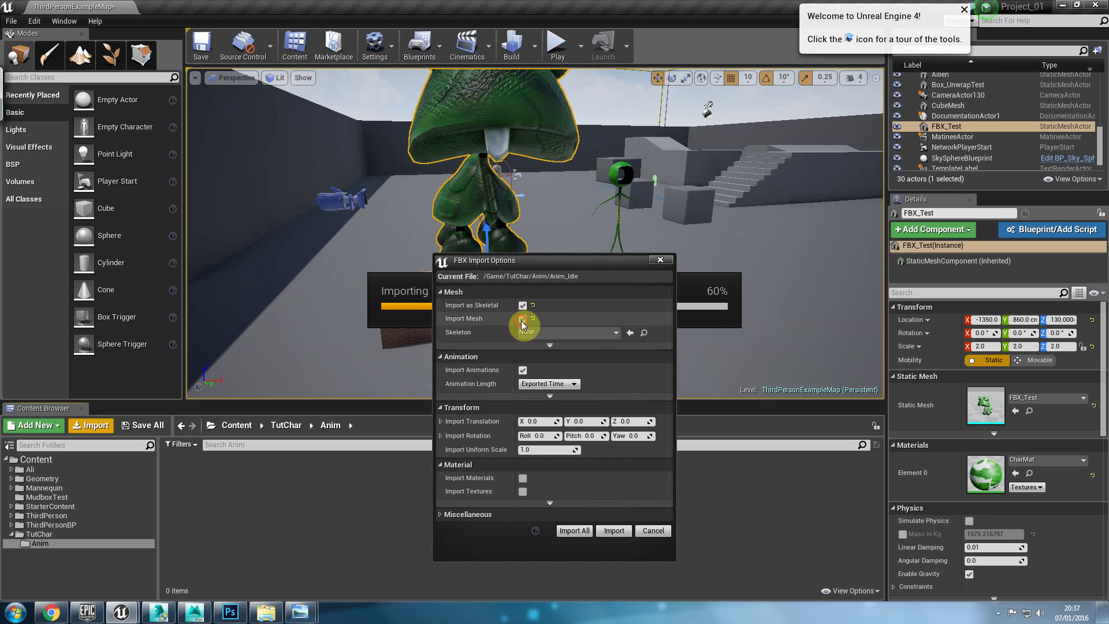
pyautogui.click(522, 320)
pyautogui.click(539, 318)
pyautogui.click(560, 407)
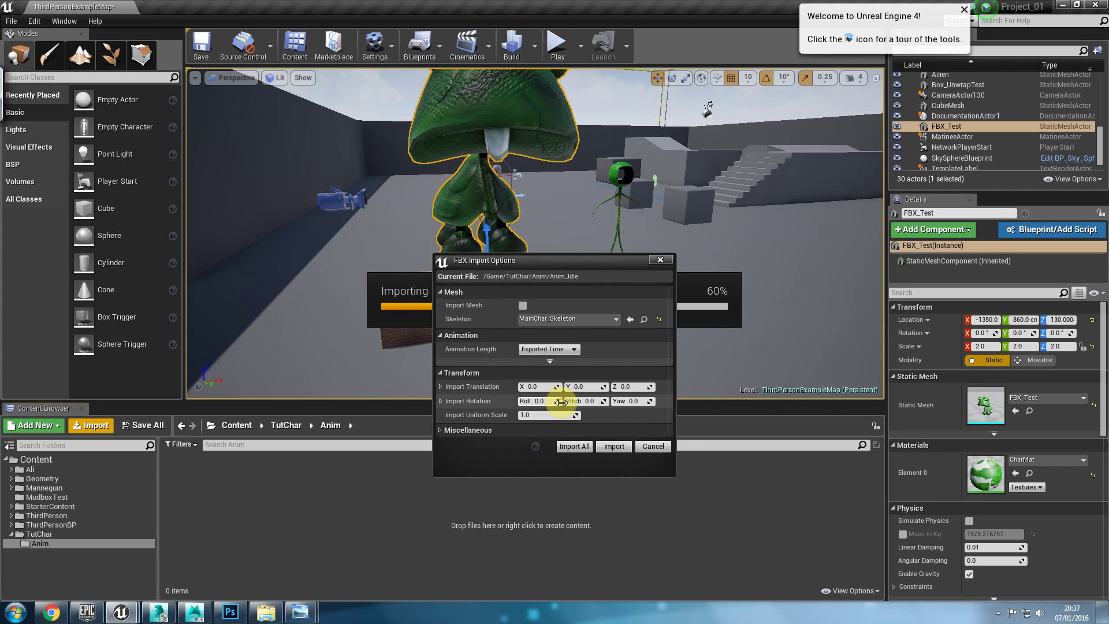
pyautogui.click(575, 448)
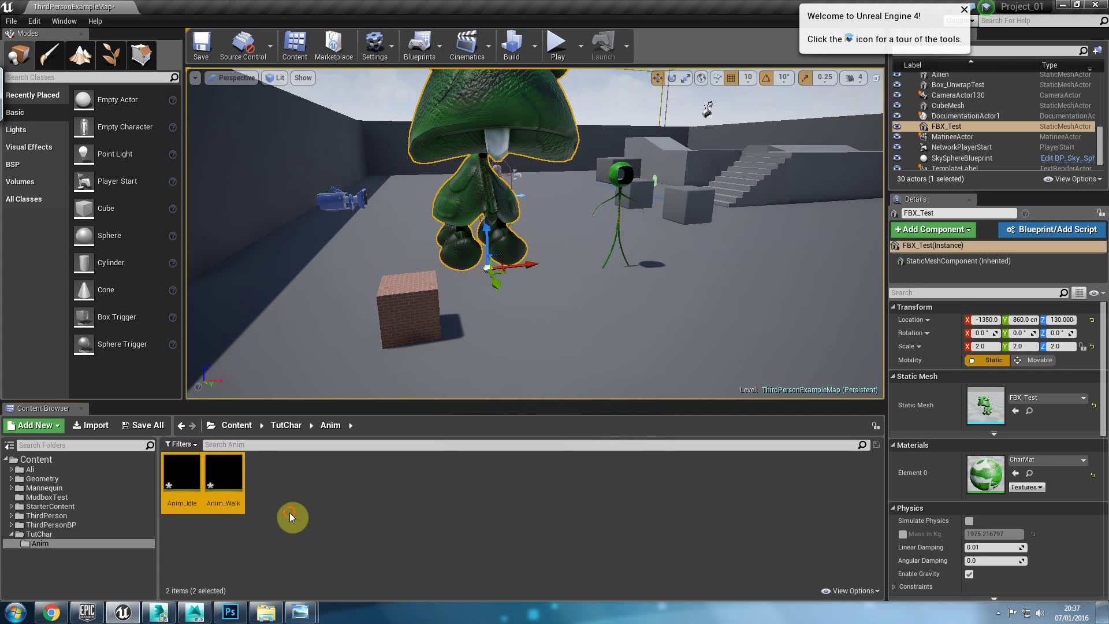
# Preview the newly imported Anim_Idle animation, close it and go back to the TutChar folder
pyautogui.doubleClick(181, 471)
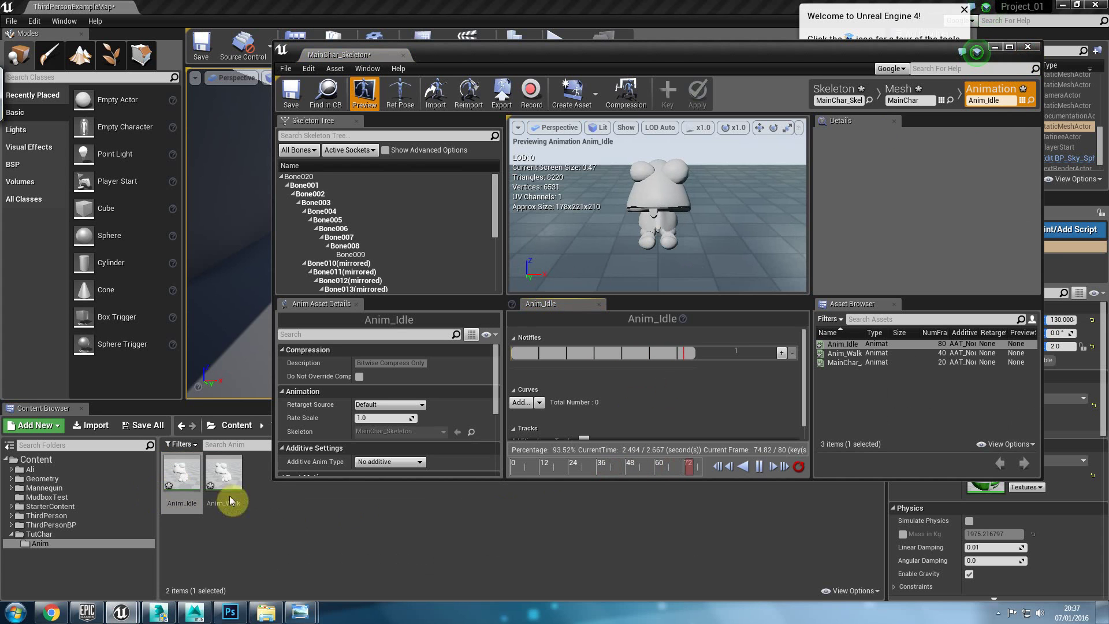
pyautogui.click(1027, 46)
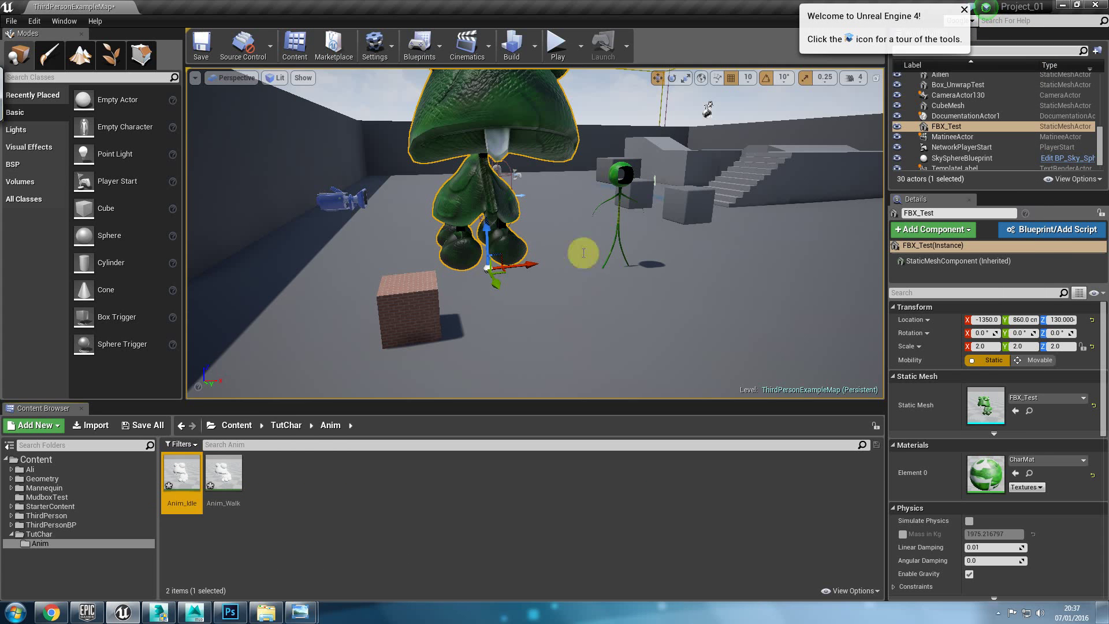
pyautogui.click(289, 426)
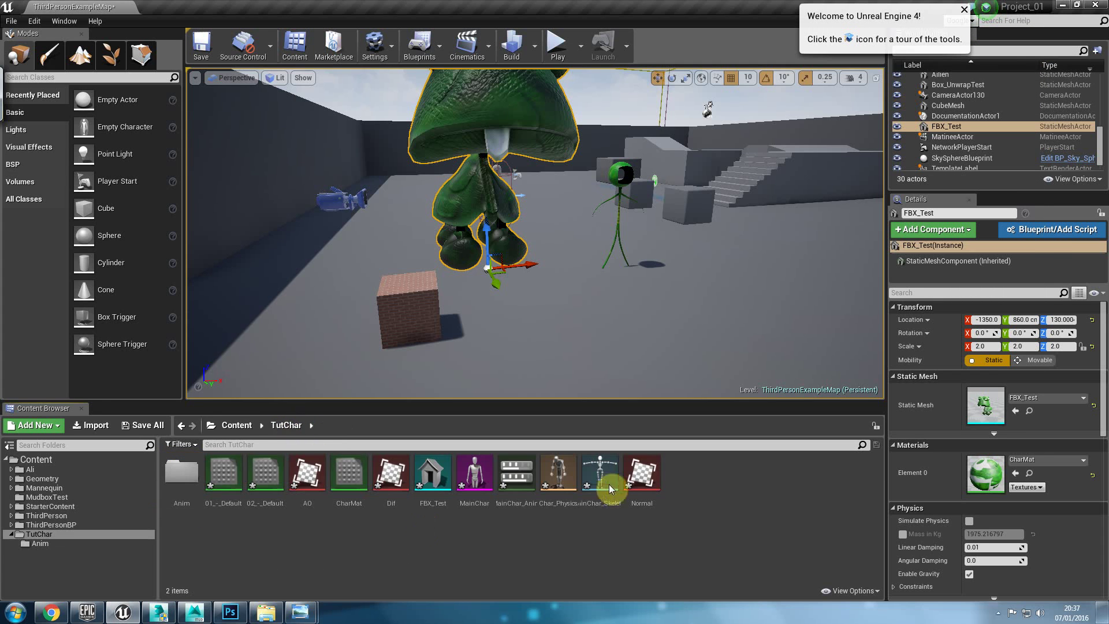
# Create a Blend Space 1D for MainChar_Skeleton in the TutChar folder and name it BlendSpace
pyautogui.rightClick(715, 492)
pyautogui.moveTo(744, 505)
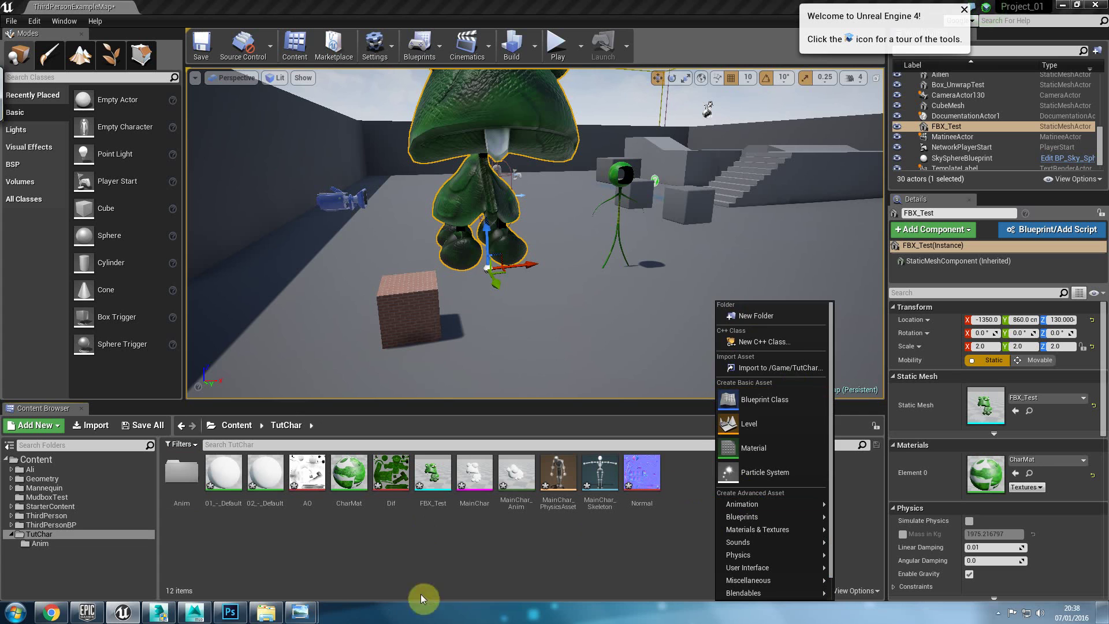
pyautogui.click(482, 552)
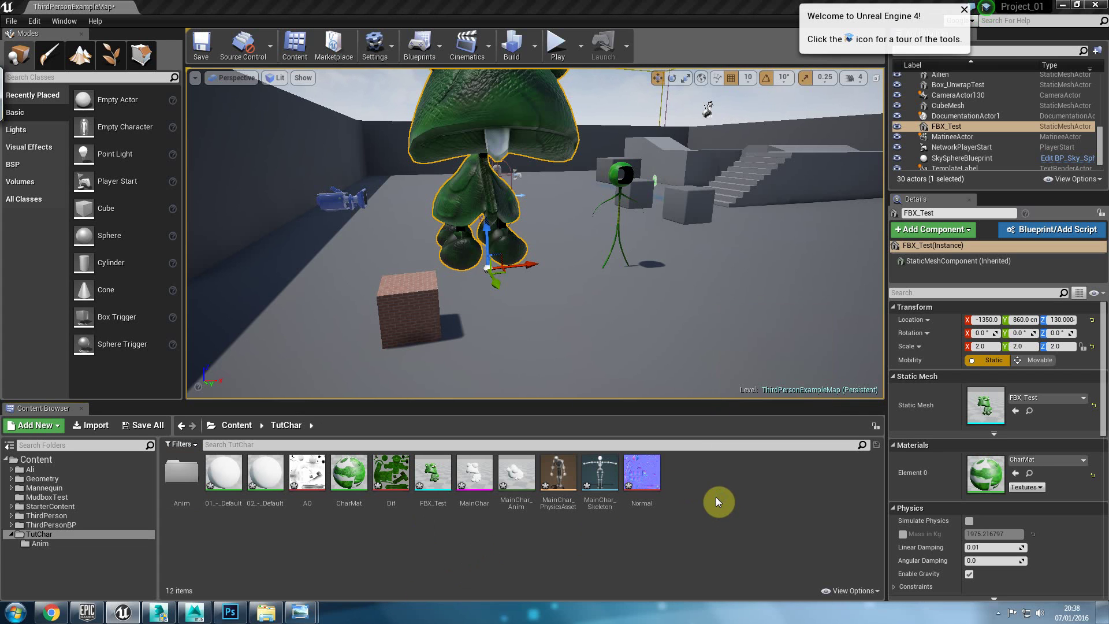
pyautogui.rightClick(717, 497)
pyautogui.moveTo(752, 508)
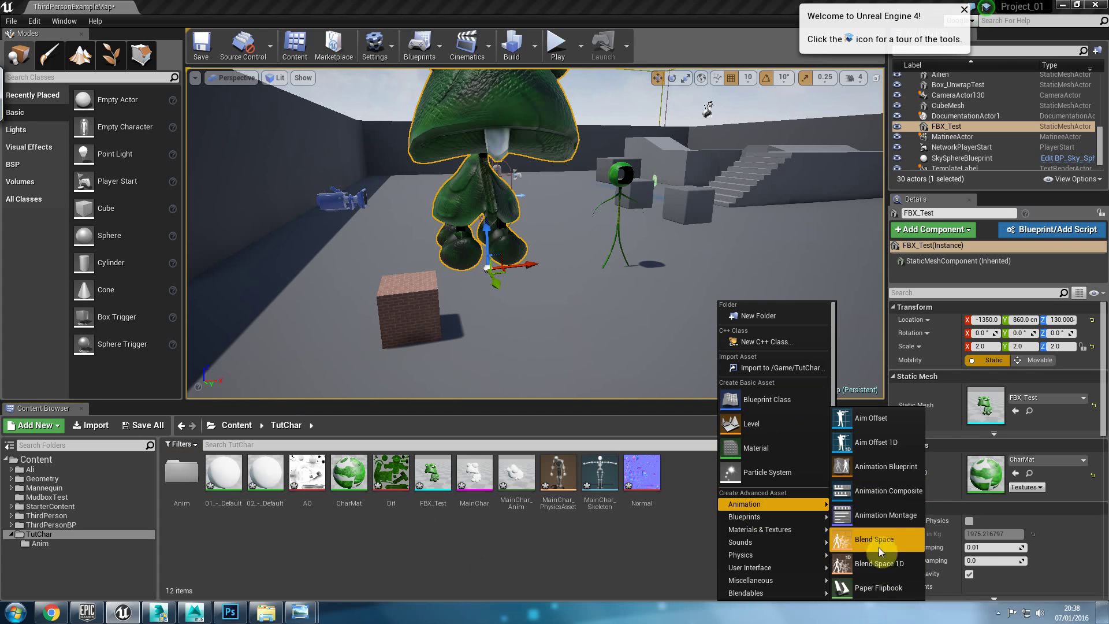
pyautogui.click(876, 563)
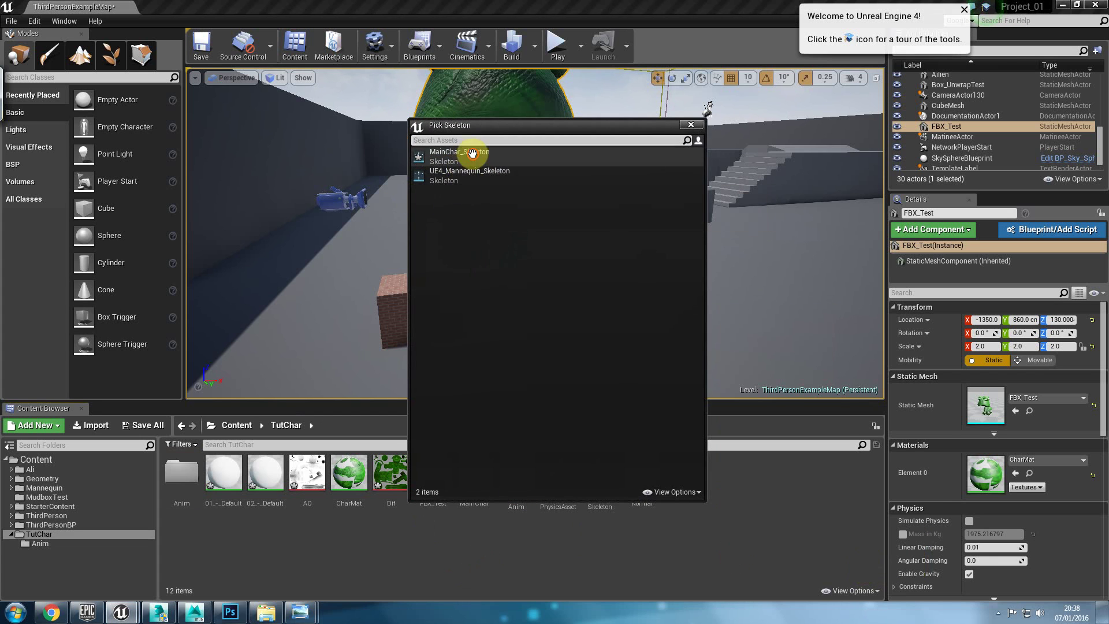
pyautogui.click(469, 155)
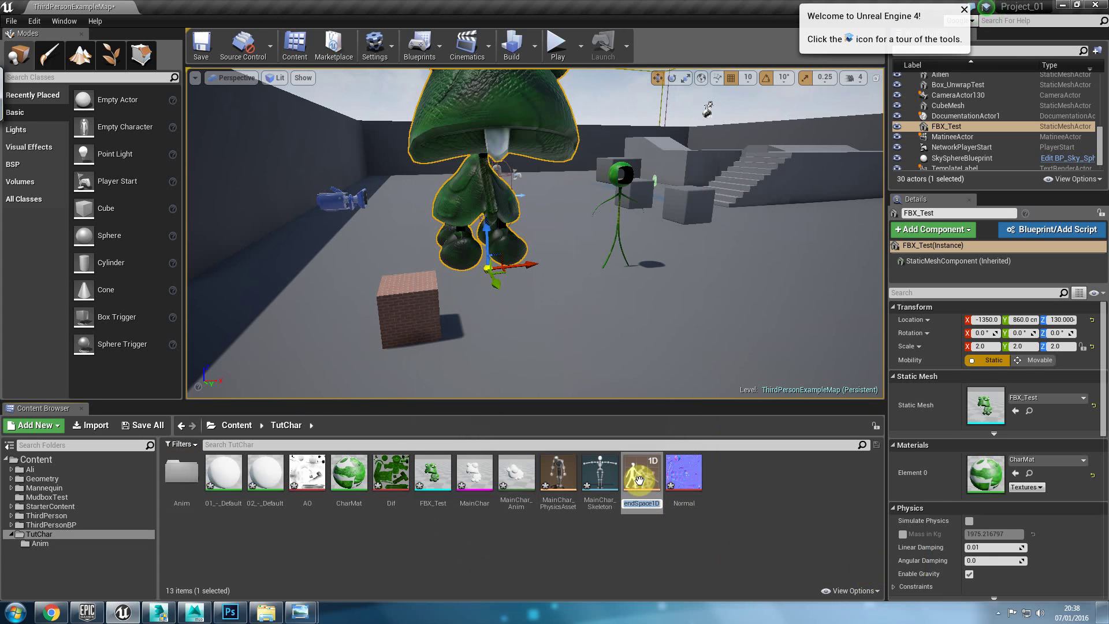
pyautogui.write('BlendSpace')
pyautogui.press('Return')
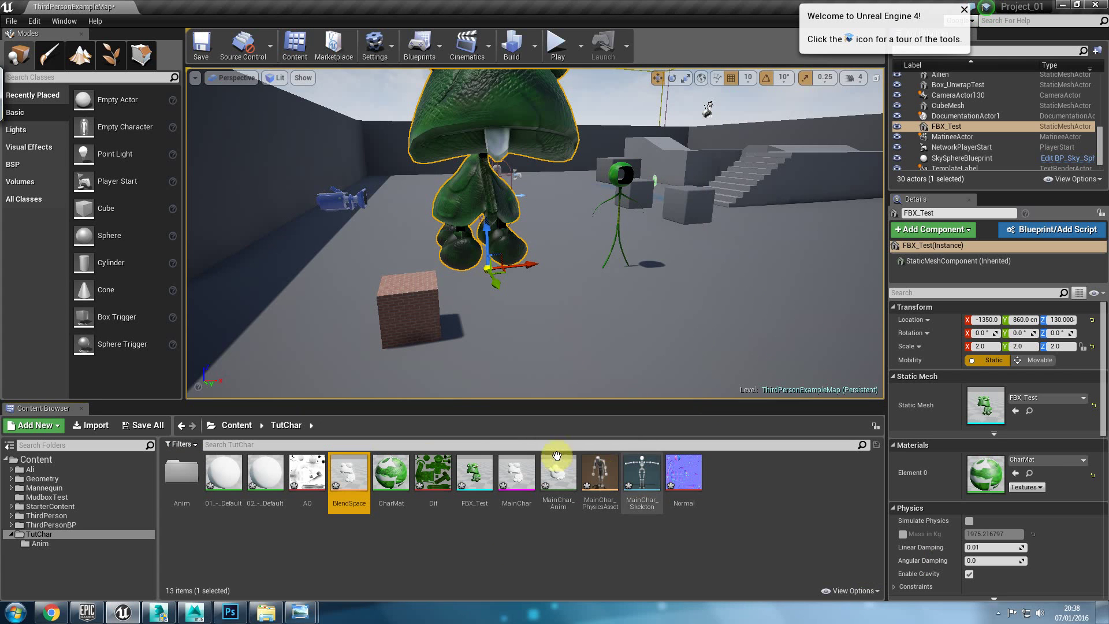
# Open the BlendSpace asset and dock its editor alongside the level tab in the main window
pyautogui.doubleClick(348, 473)
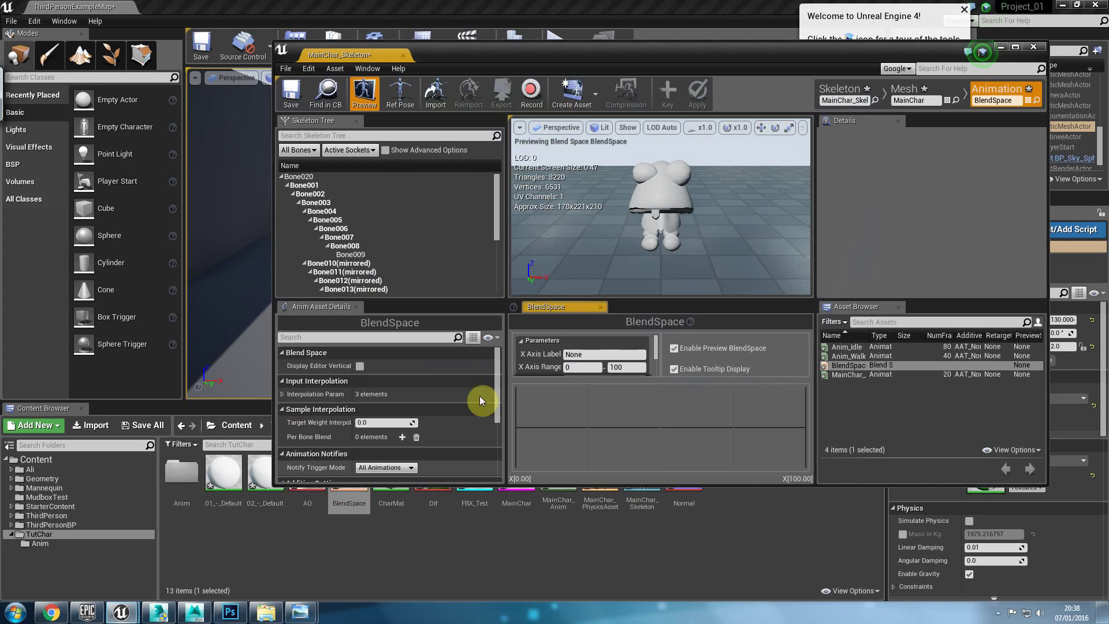
pyautogui.click(601, 355)
pyautogui.moveTo(368, 54); pyautogui.dragTo(357, 6)
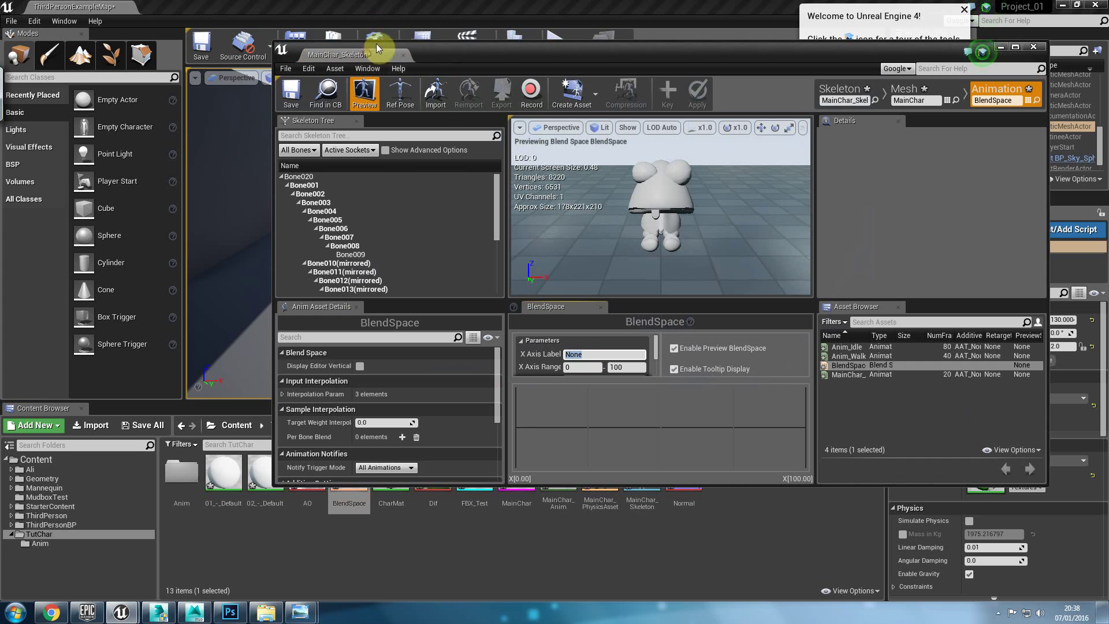
pyautogui.moveTo(352, 56); pyautogui.dragTo(313, 7)
# Label the blend space's X axis Speed, set its maximum range to 375, and apply the parameter changes
pyautogui.click(467, 391)
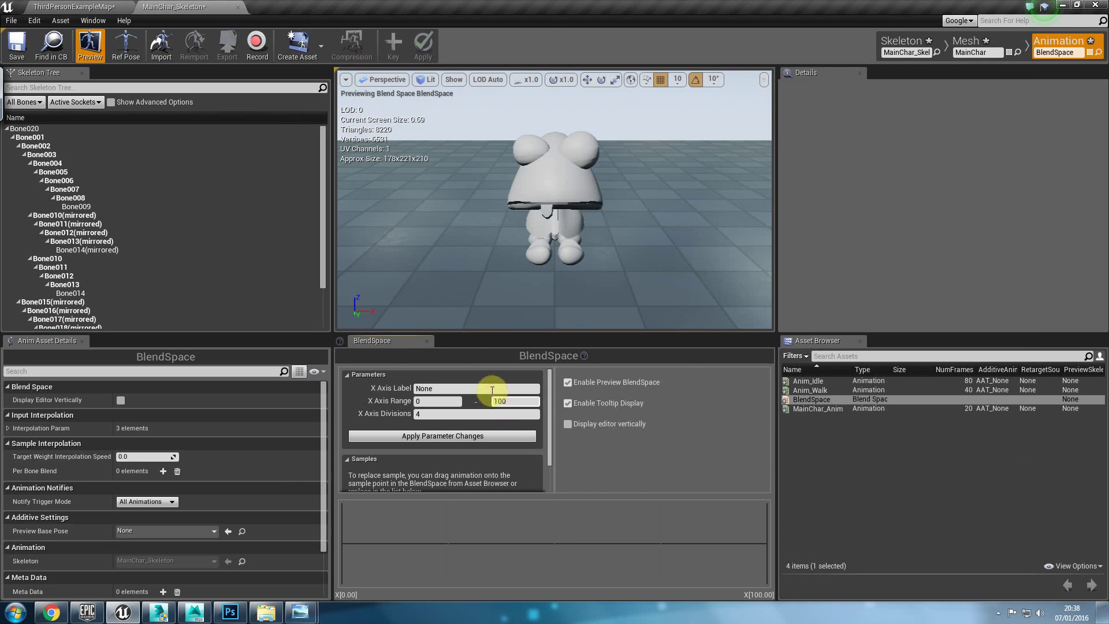
pyautogui.write('Speed')
pyautogui.press('Tab')
pyautogui.press('Tab')
pyautogui.write('375')
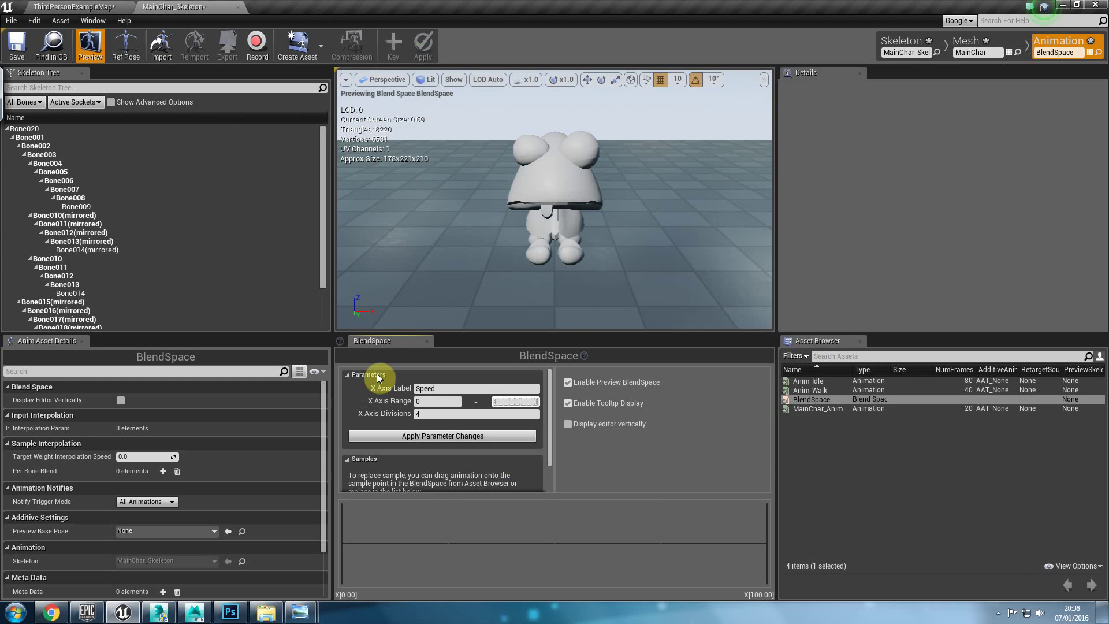
pyautogui.click(453, 437)
# Place Anim_Idle at speed 0 and Anim_Walk about a quarter along the Speed axis, then save and close the blend space
pyautogui.moveTo(818, 380); pyautogui.dragTo(356, 562)
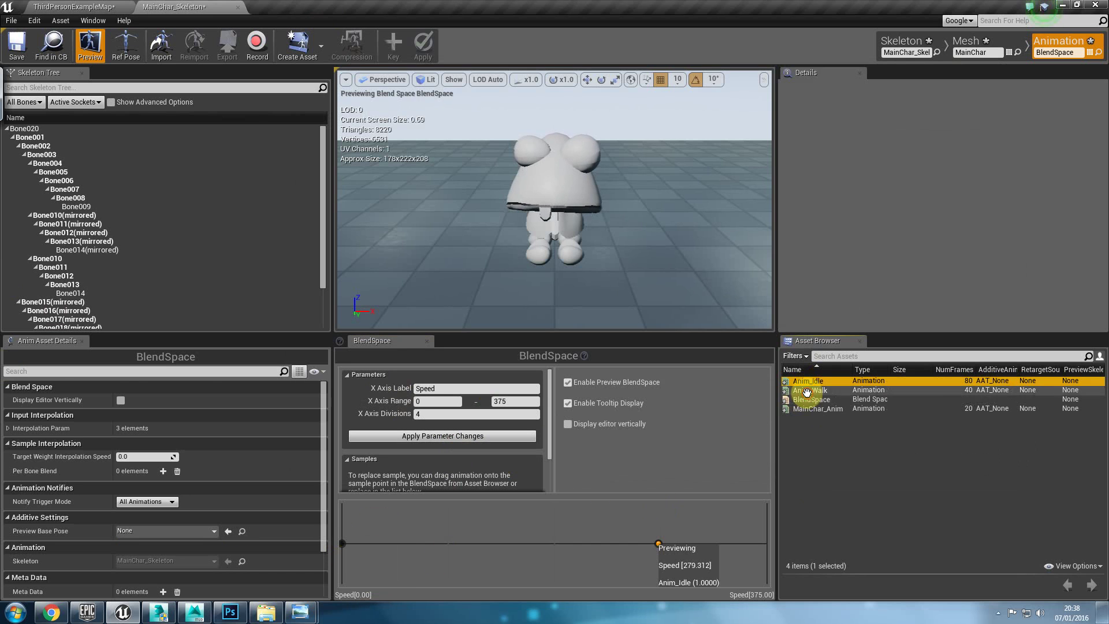
pyautogui.click(811, 391)
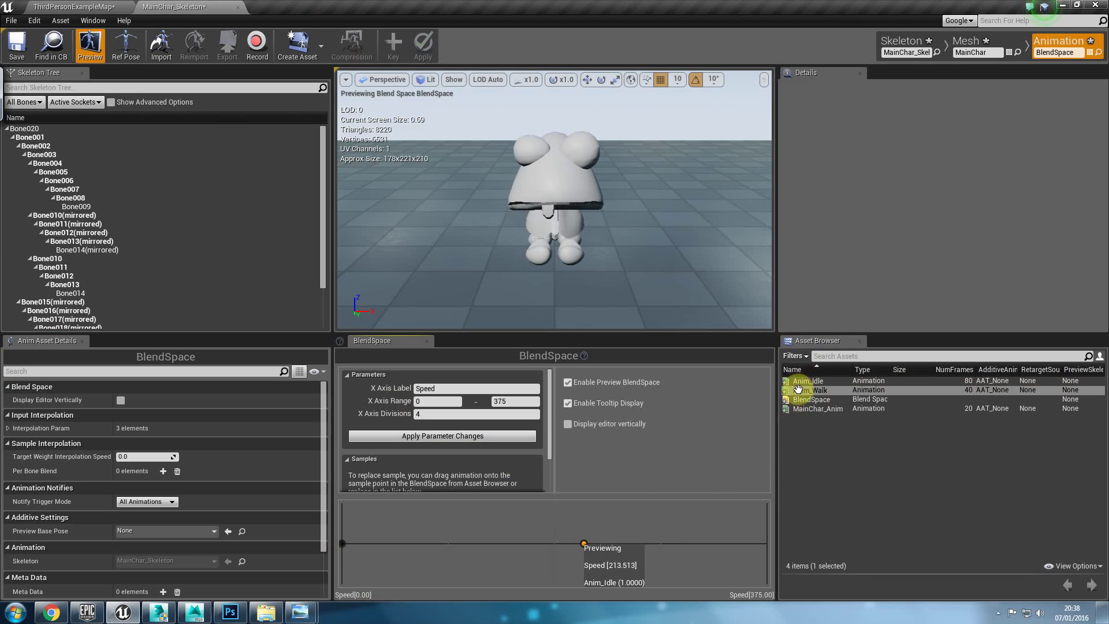
pyautogui.moveTo(803, 390); pyautogui.dragTo(450, 544)
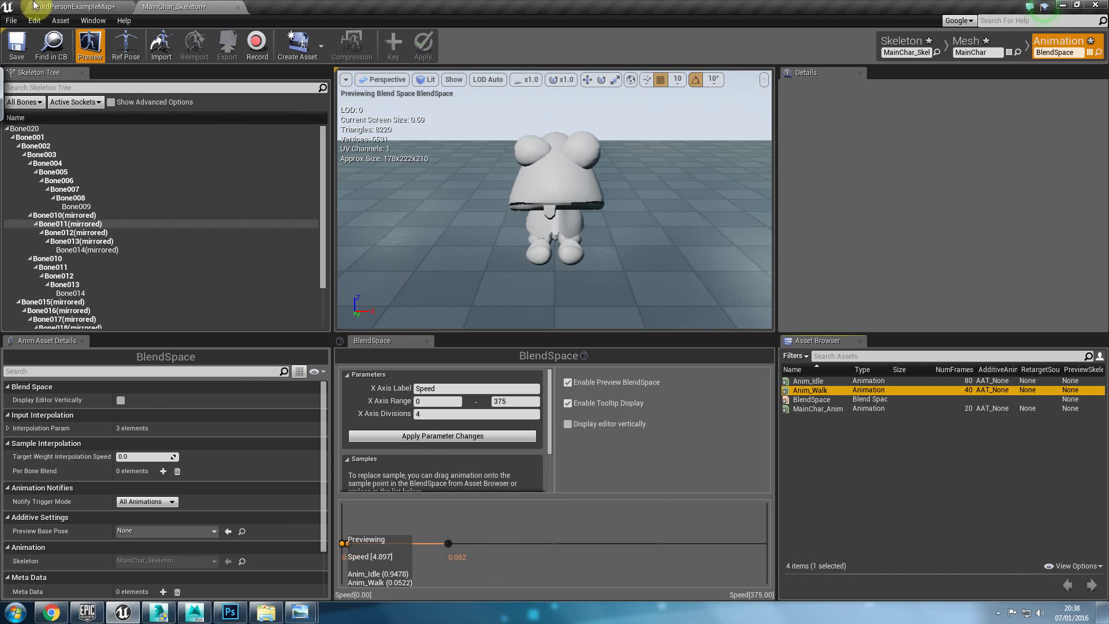
pyautogui.click(17, 44)
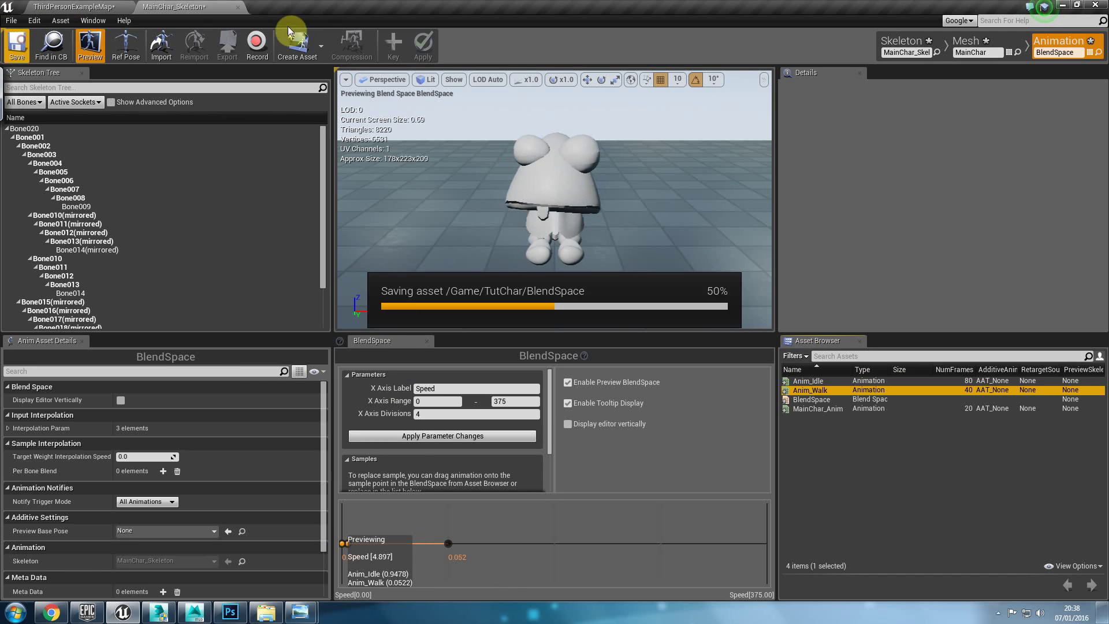
pyautogui.click(236, 7)
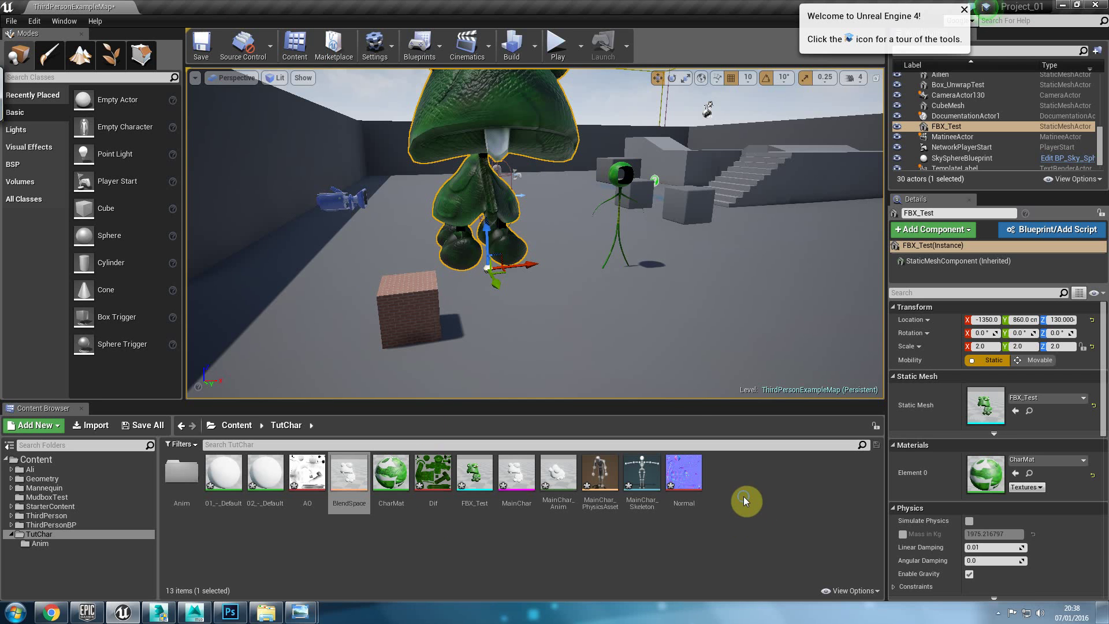
# Create an Animation Blueprint in the TutChar folder with MainChar_Skeleton as its target skeleton
pyautogui.rightClick(759, 525)
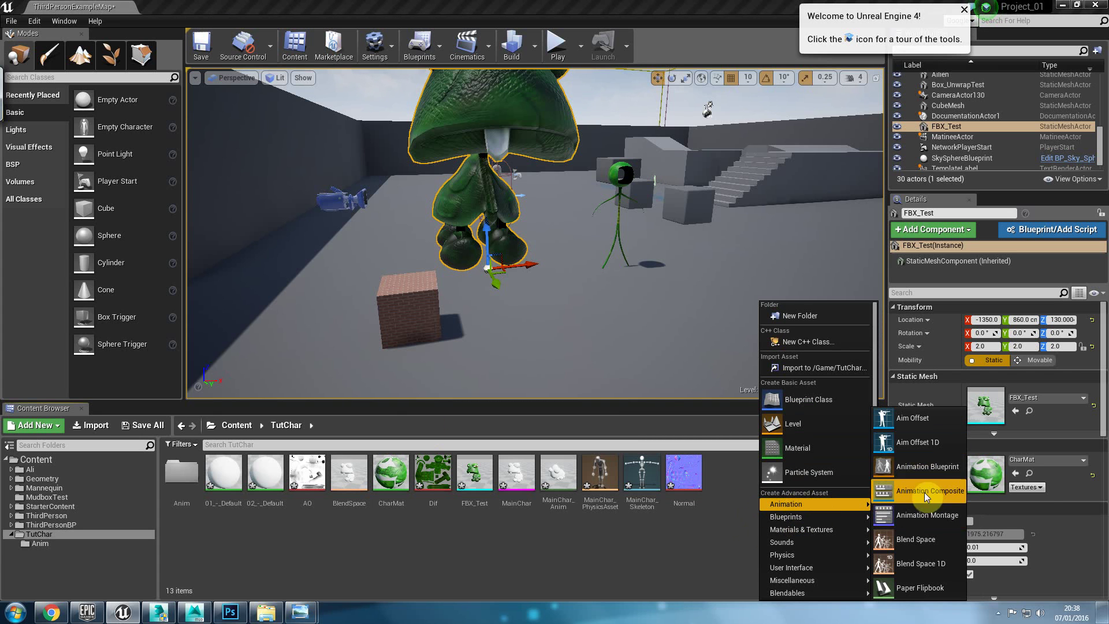
pyautogui.click(933, 467)
pyautogui.click(485, 367)
pyautogui.click(591, 522)
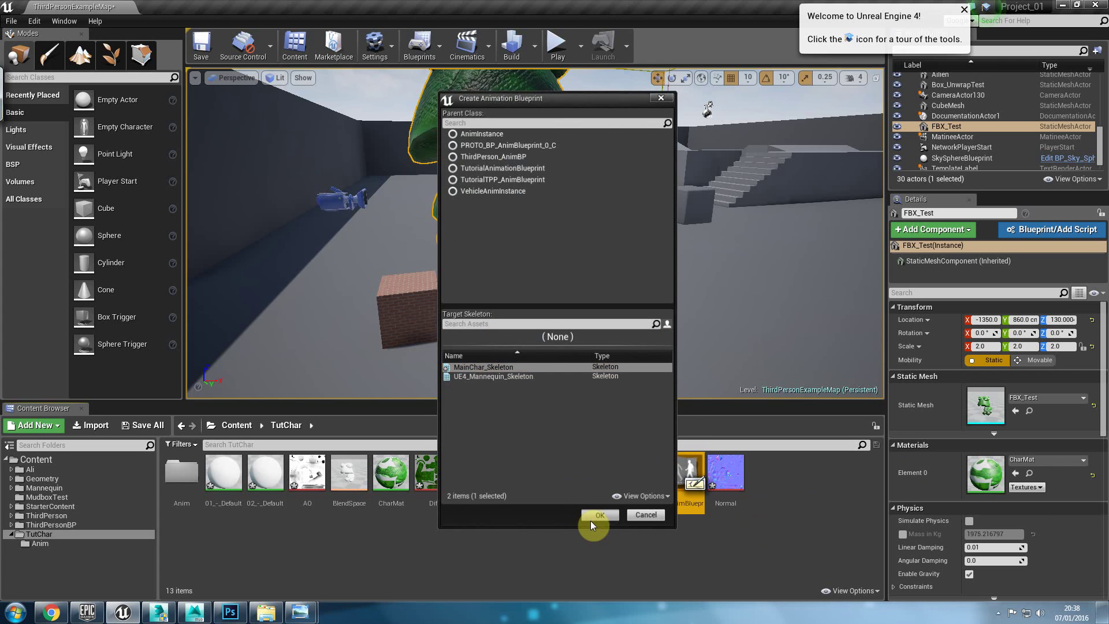
# Name the new Animation Blueprint AnimBPTutrle, open it, and dock its editor alongside the level tab in the main window
pyautogui.write('Anim')
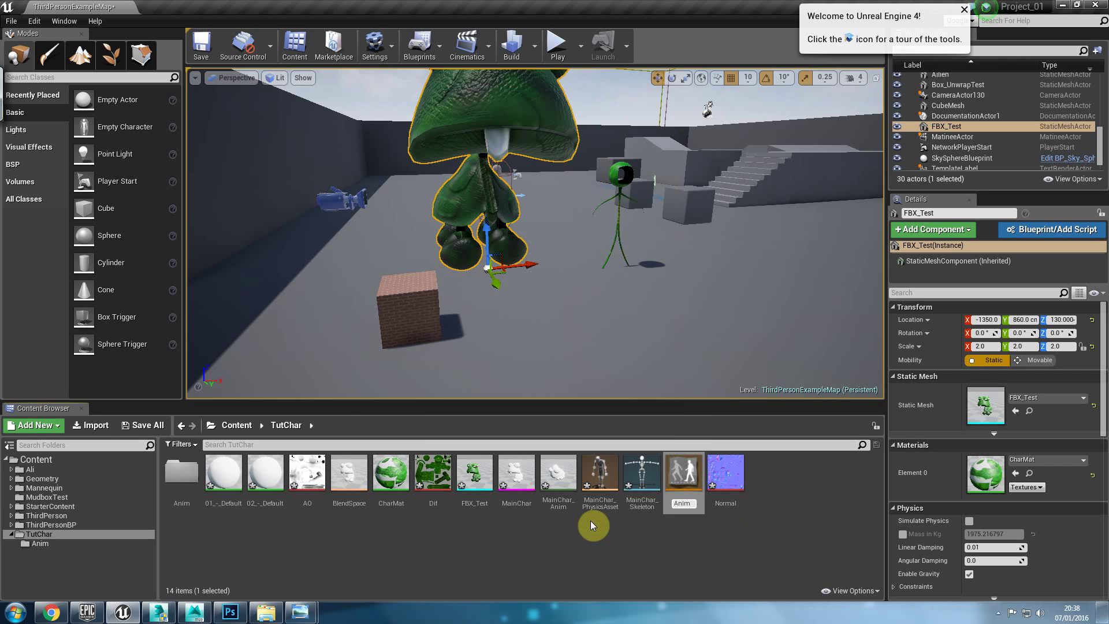
pyautogui.write('BPTutrle')
pyautogui.press('Return')
pyautogui.doubleClick(312, 471)
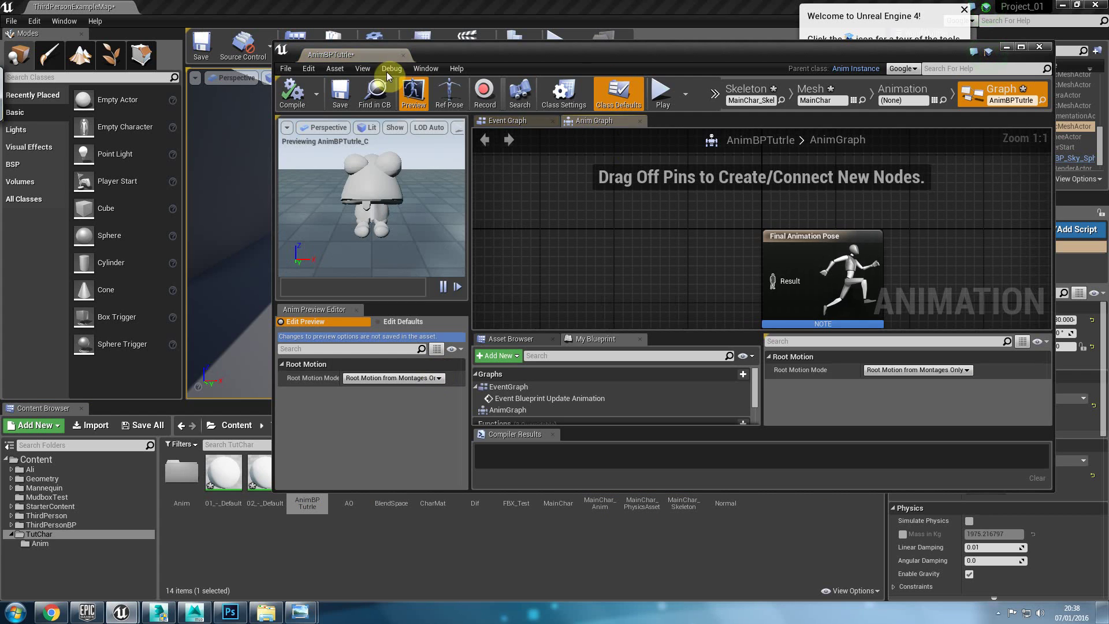
pyautogui.moveTo(362, 43); pyautogui.dragTo(375, 5)
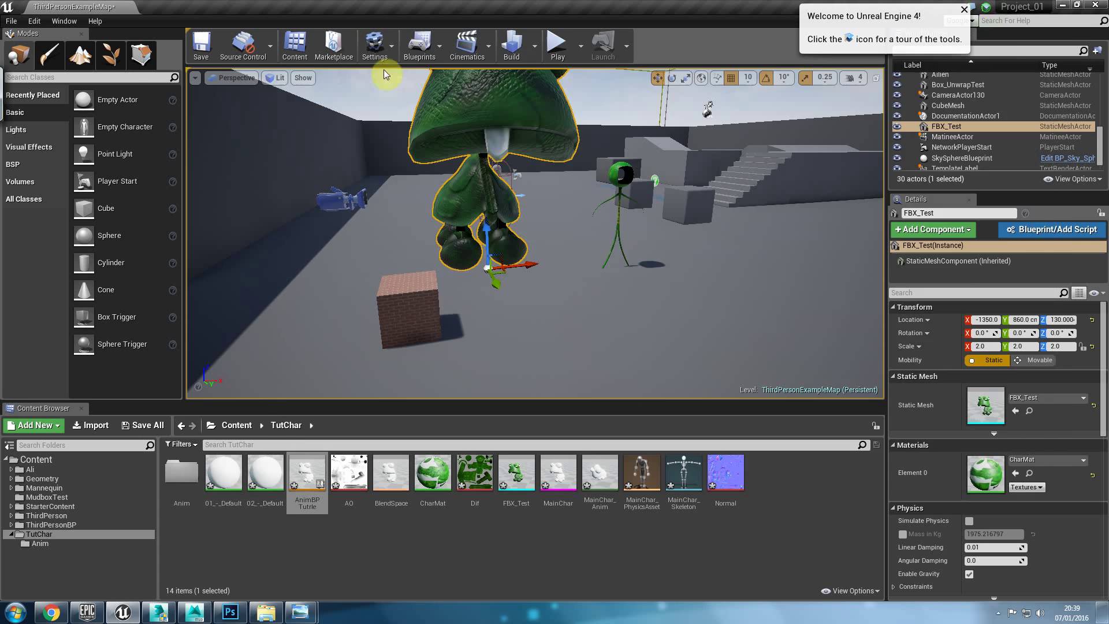
# Add a new state machine to the AnimGraph and connect its output to the Result input of Final Animation Pose
pyautogui.rightClick(445, 241)
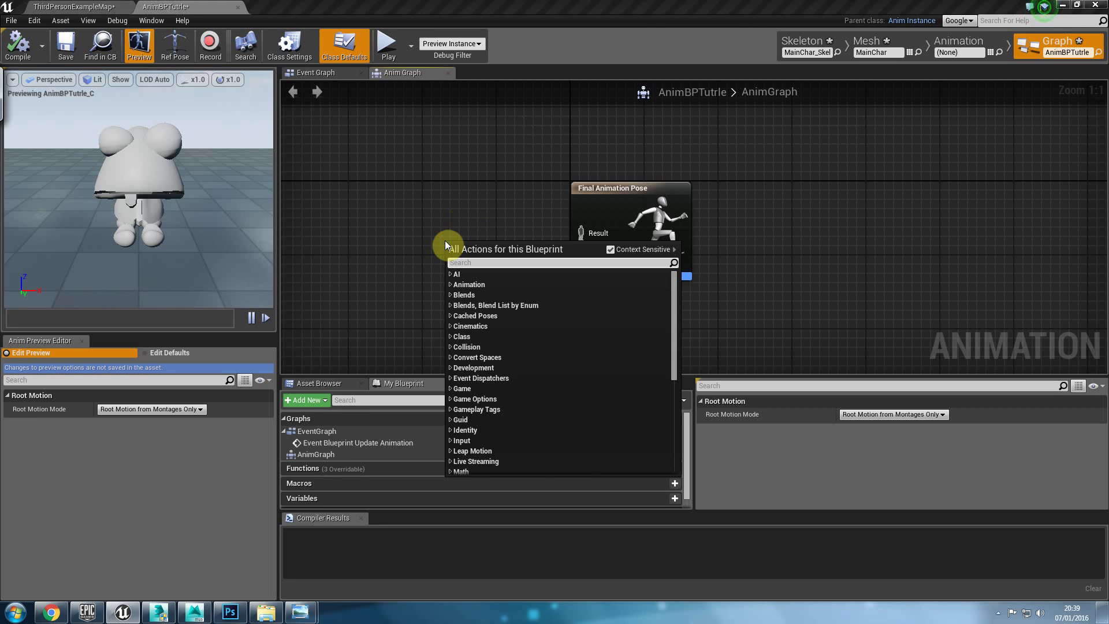
pyautogui.write('stat')
pyautogui.press('Down')
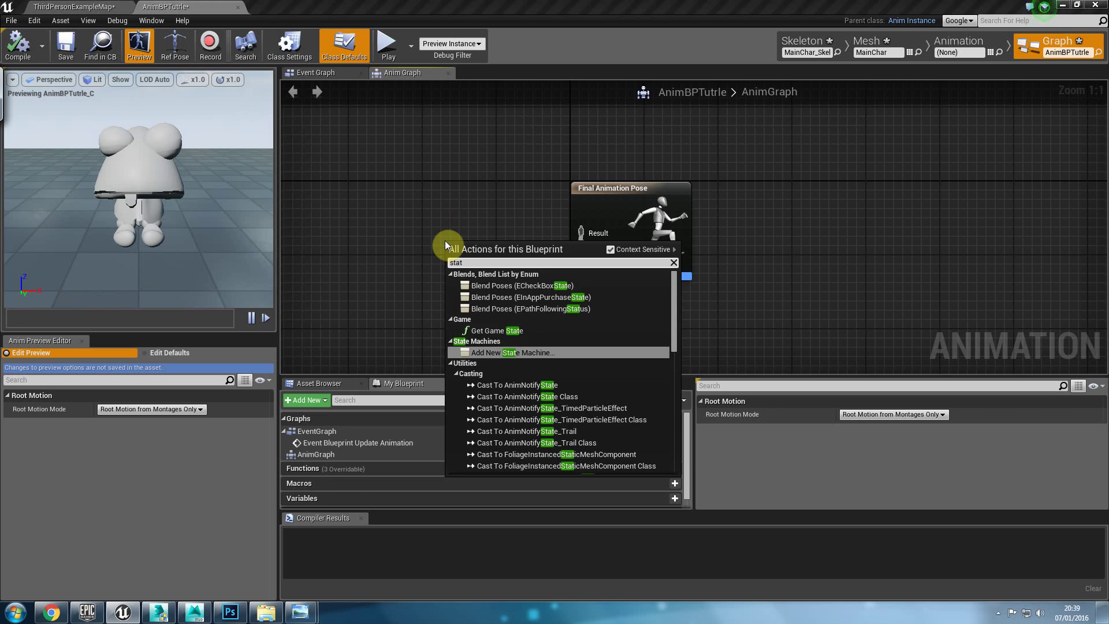
pyautogui.press('Return')
pyautogui.moveTo(541, 253); pyautogui.dragTo(599, 238)
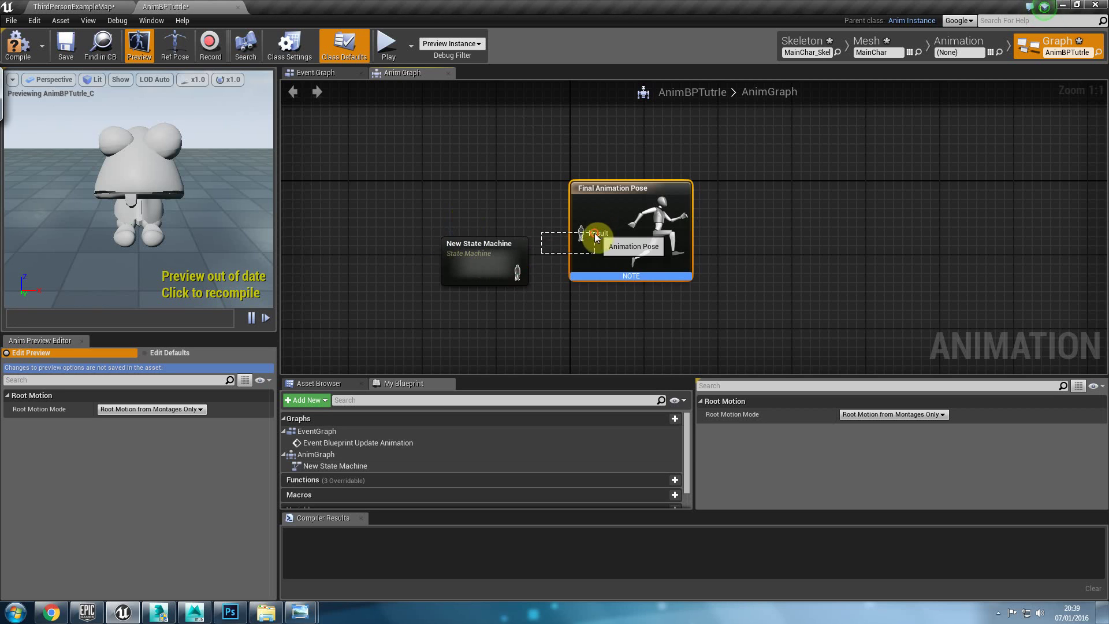
pyautogui.click(512, 271)
pyautogui.moveTo(519, 272); pyautogui.dragTo(582, 230)
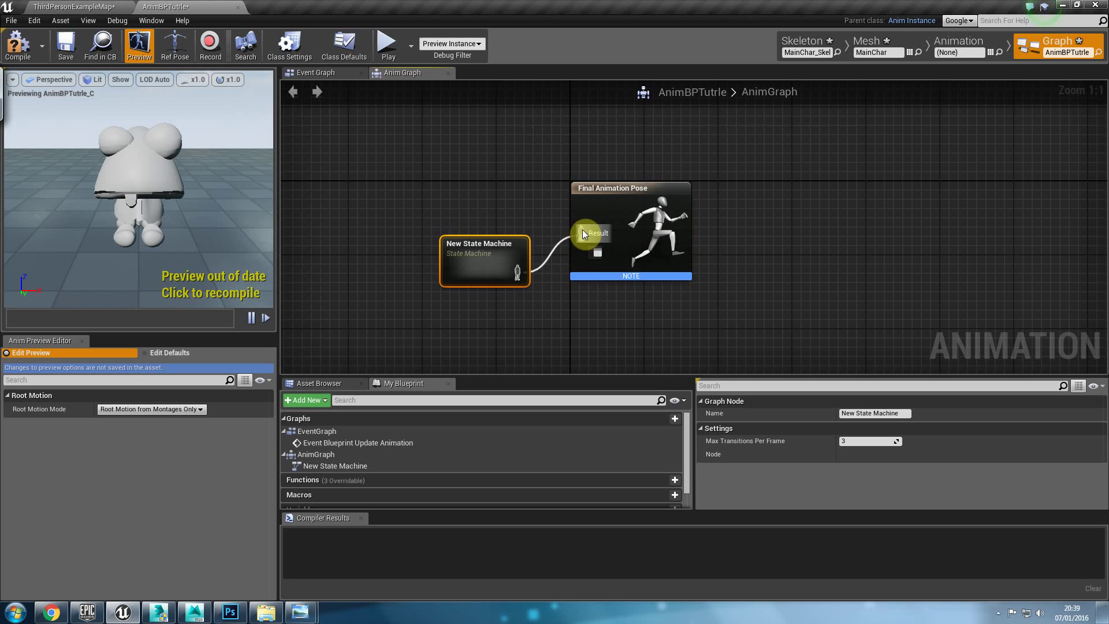
# Place Anim_Walk as a state linked from Entry inside the state machine, then open the state and select its Play Anim_Walk node
pyautogui.doubleClick(475, 265)
pyautogui.moveTo(732, 265); pyautogui.dragTo(528, 258, button='right')
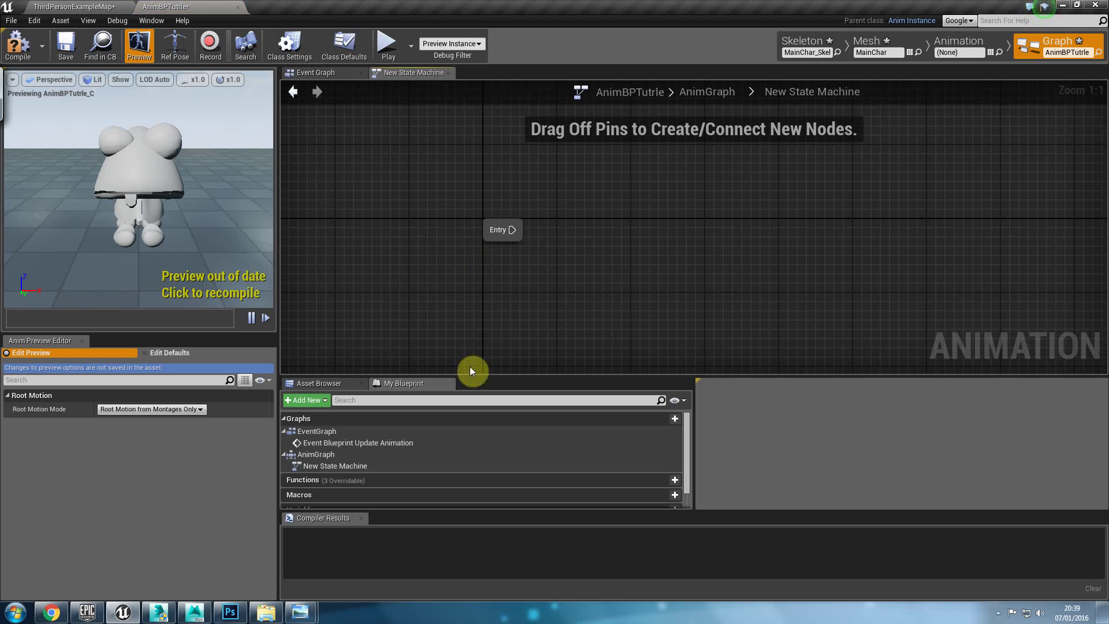
pyautogui.click(345, 386)
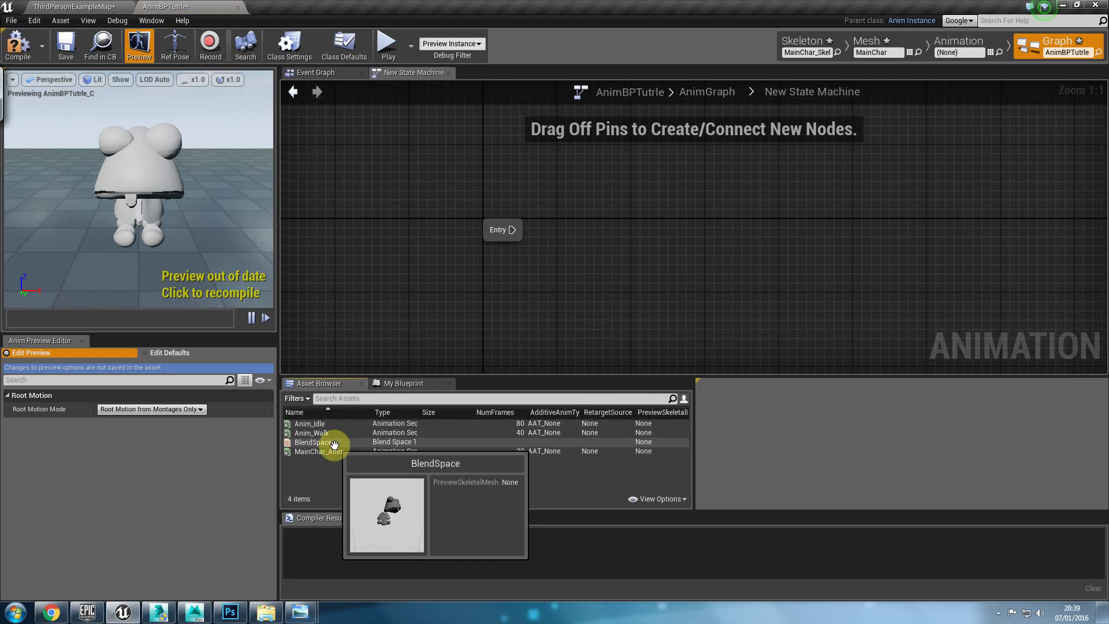
pyautogui.click(312, 442)
pyautogui.moveTo(313, 435); pyautogui.dragTo(577, 247)
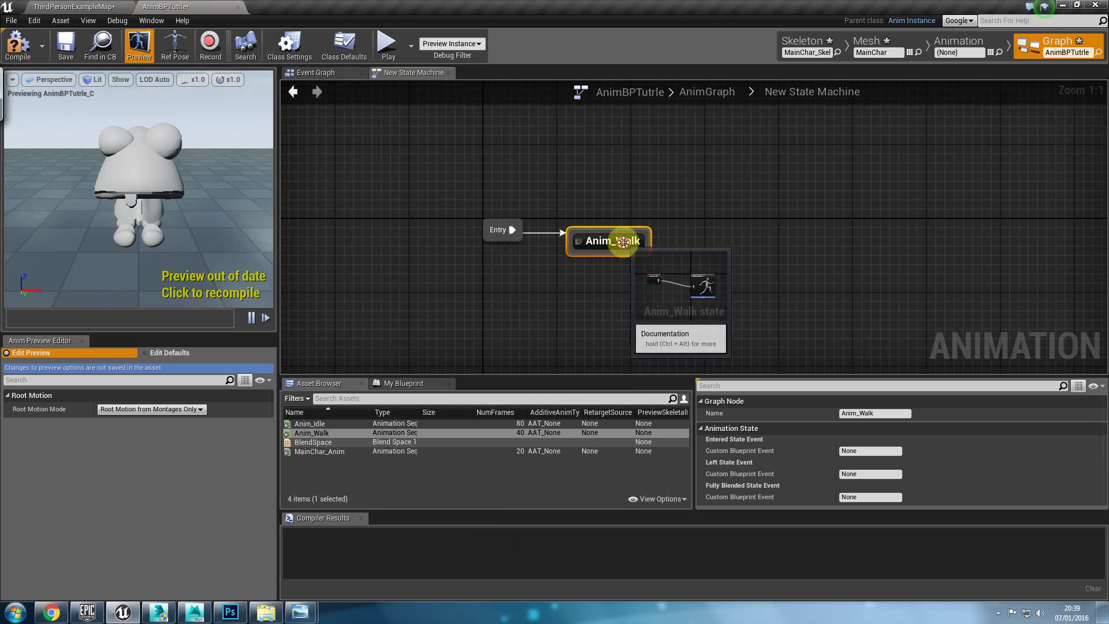
pyautogui.doubleClick(582, 242)
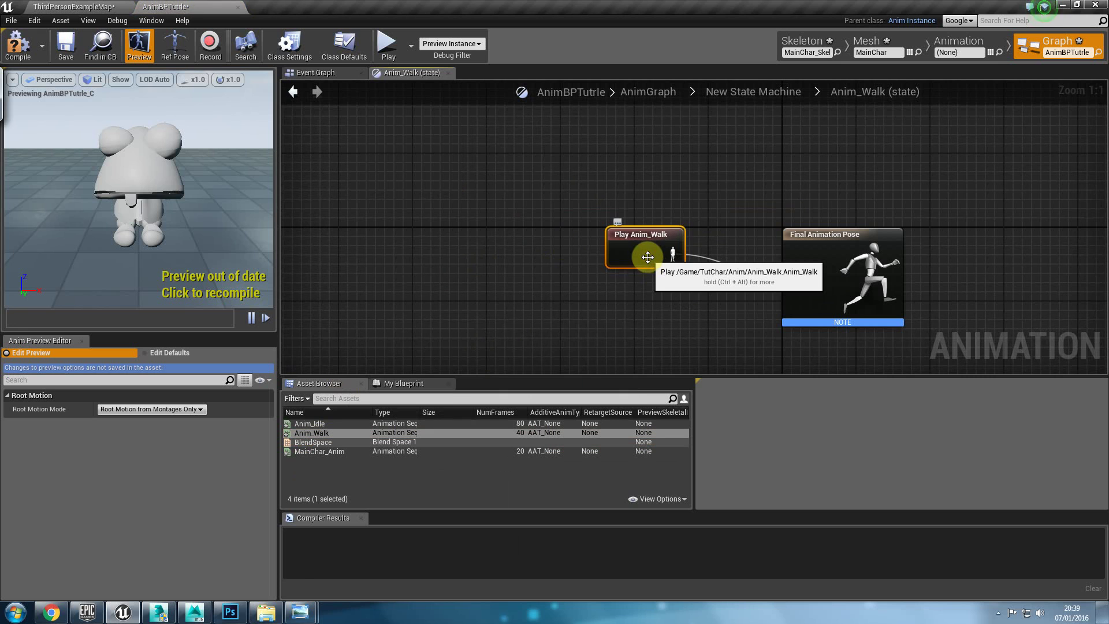
pyautogui.click(648, 257)
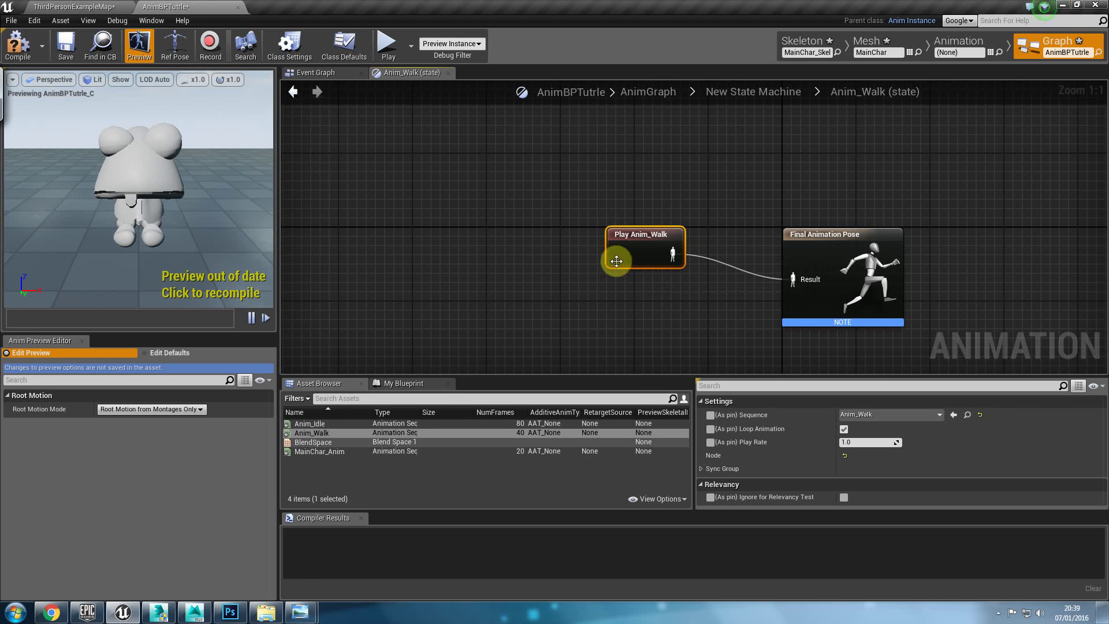
# Review the event graph, the AnimGraph and the state machine with its Anim_Walk state
pyautogui.click(414, 385)
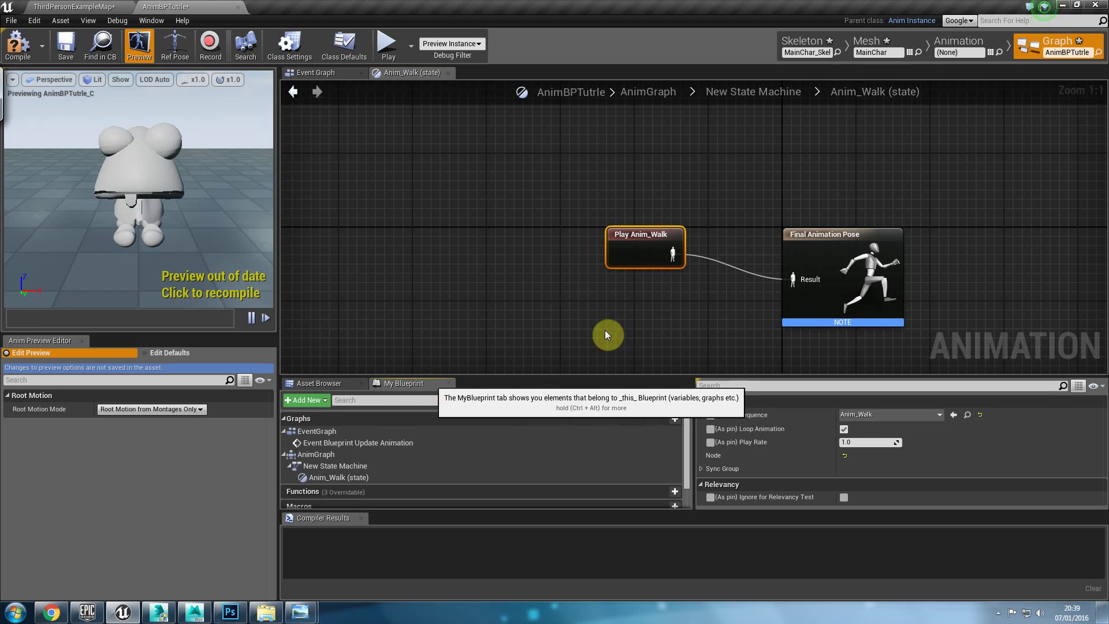
pyautogui.click(341, 78)
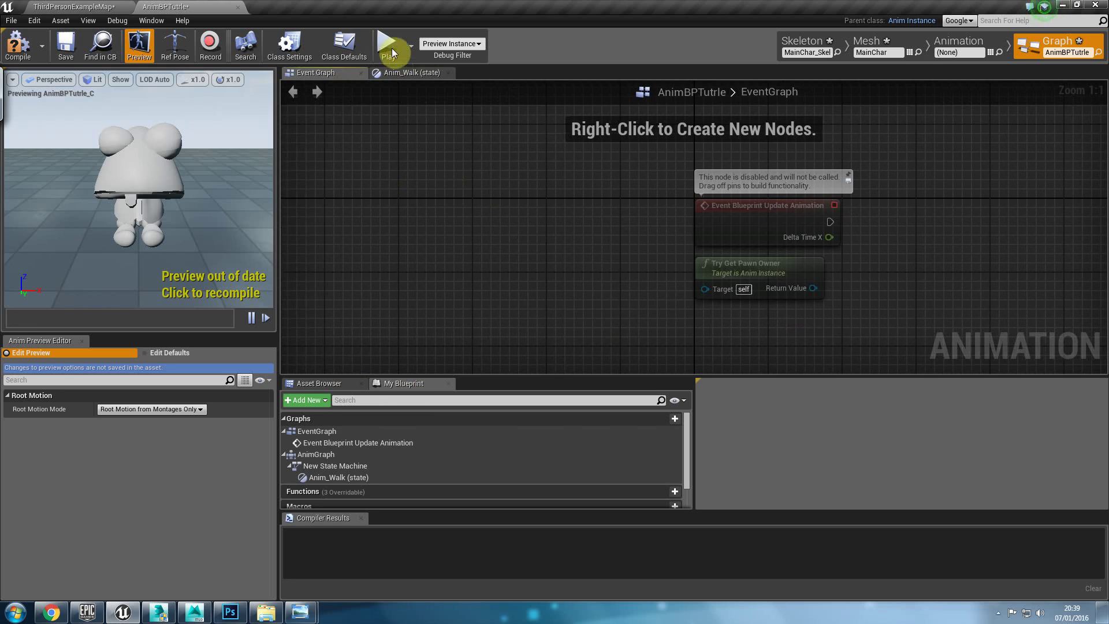
pyautogui.click(411, 72)
pyautogui.click(747, 95)
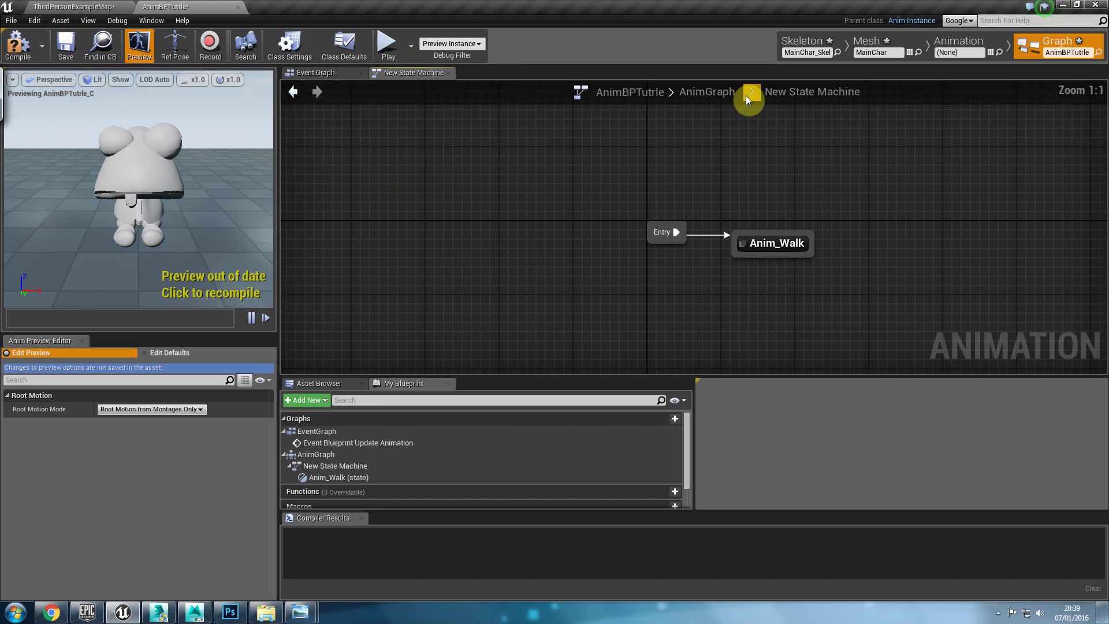
pyautogui.click(708, 92)
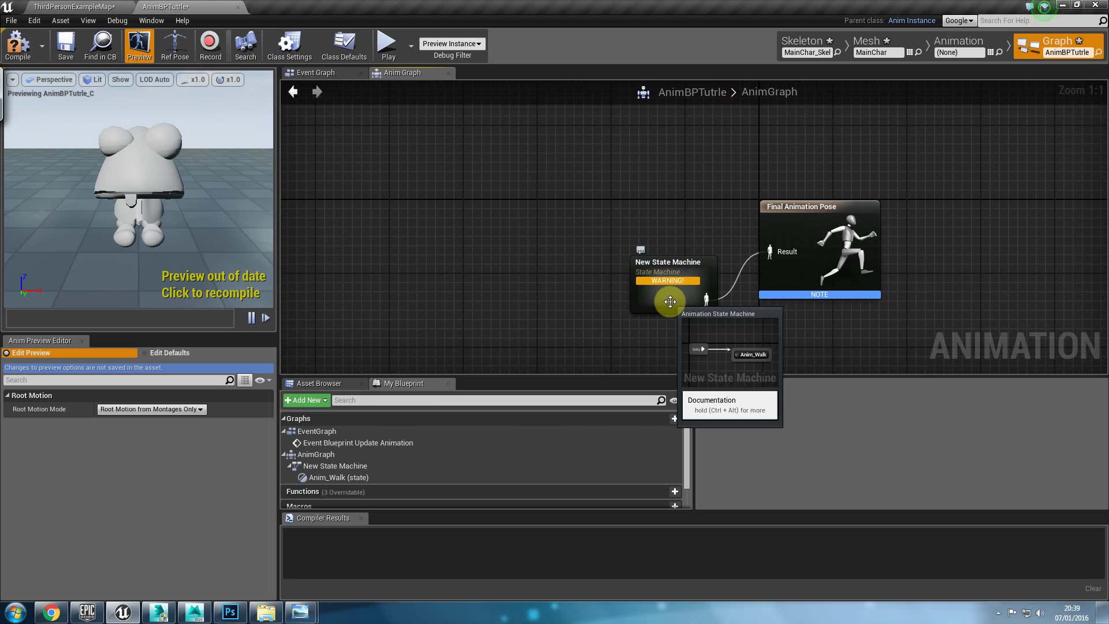
pyautogui.click(664, 300)
pyautogui.doubleClick(657, 302)
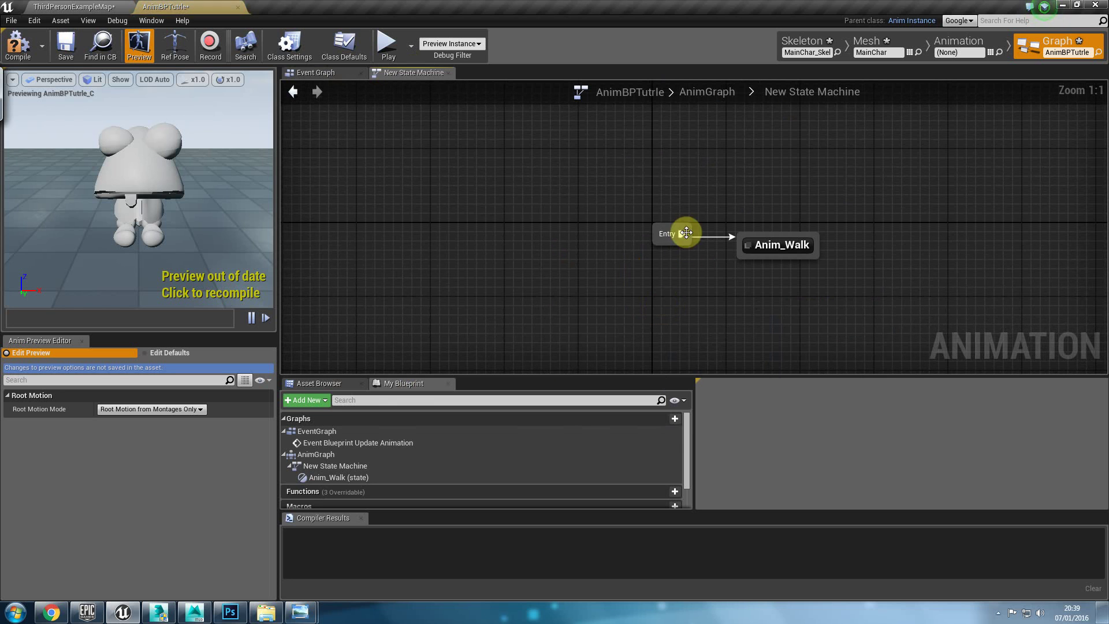
pyautogui.click(767, 247)
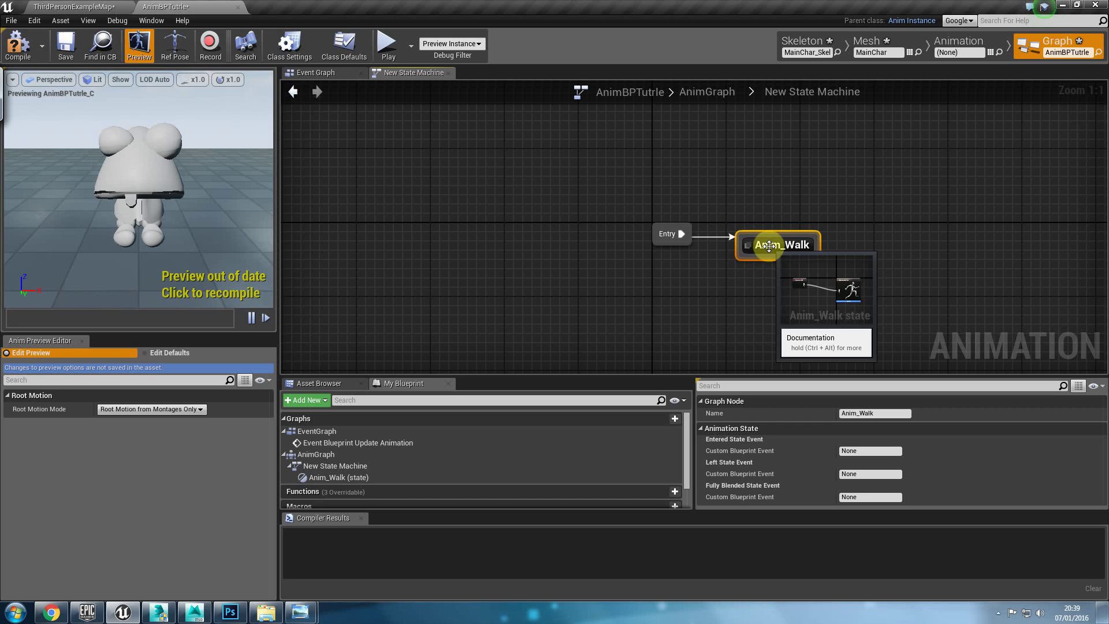
pyautogui.click(329, 72)
pyautogui.click(407, 70)
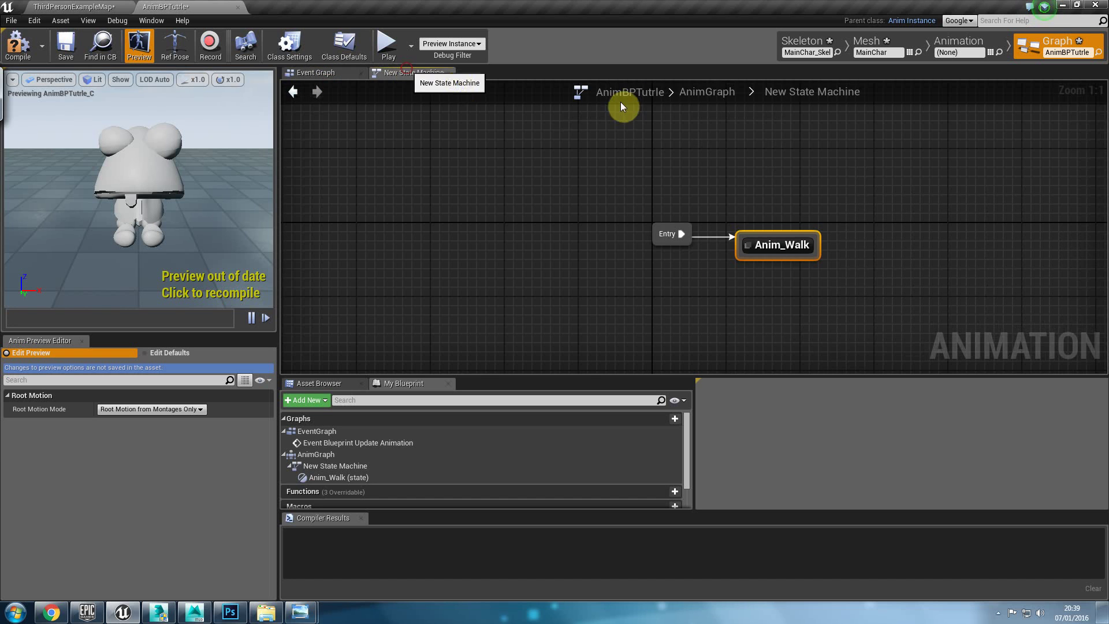
# Delete the state machine containing Anim_Walk from the AnimGraph
pyautogui.click(690, 93)
pyautogui.click(643, 302)
pyautogui.press('Delete')
# Create a replacement state machine in the AnimGraph and wire it into the Final Animation Pose result
pyautogui.rightClick(553, 261)
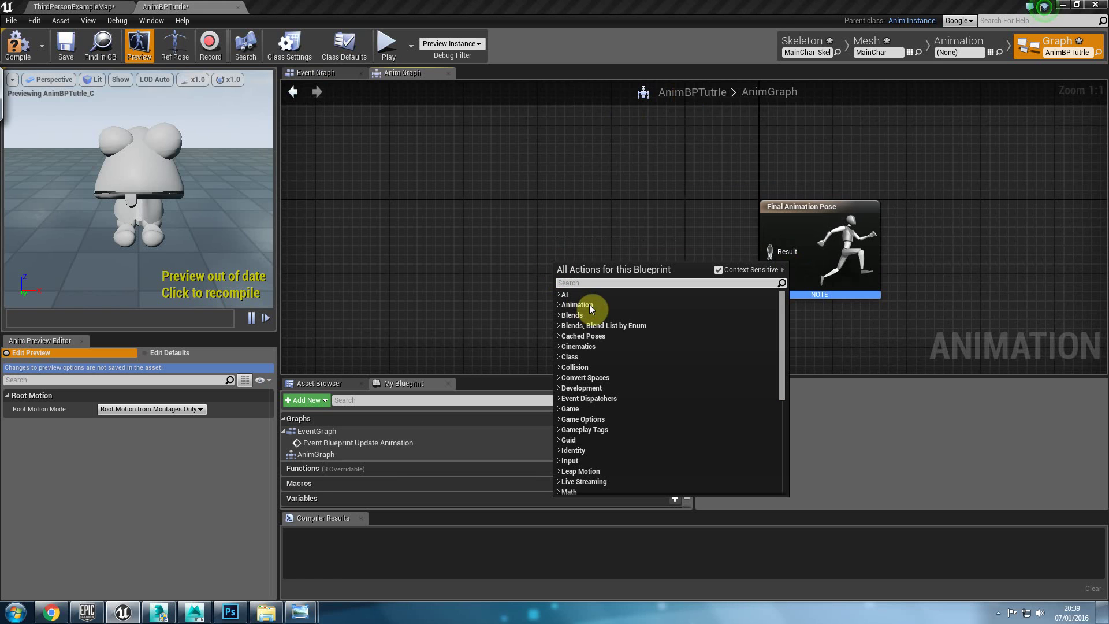
pyautogui.write('m')
pyautogui.press('BackSpace')
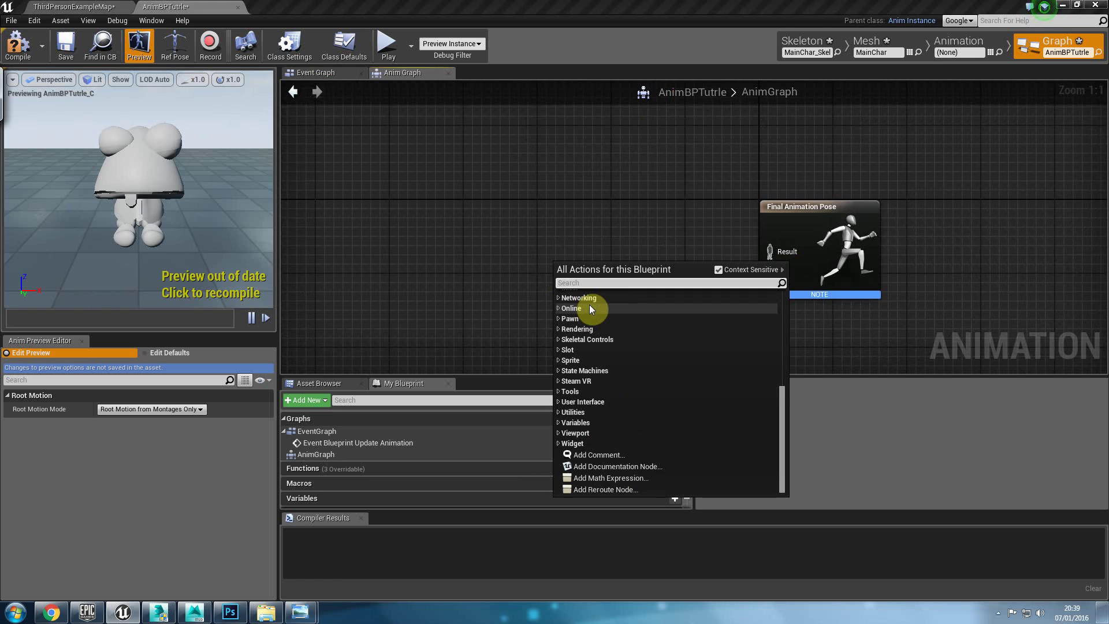
pyautogui.write('new')
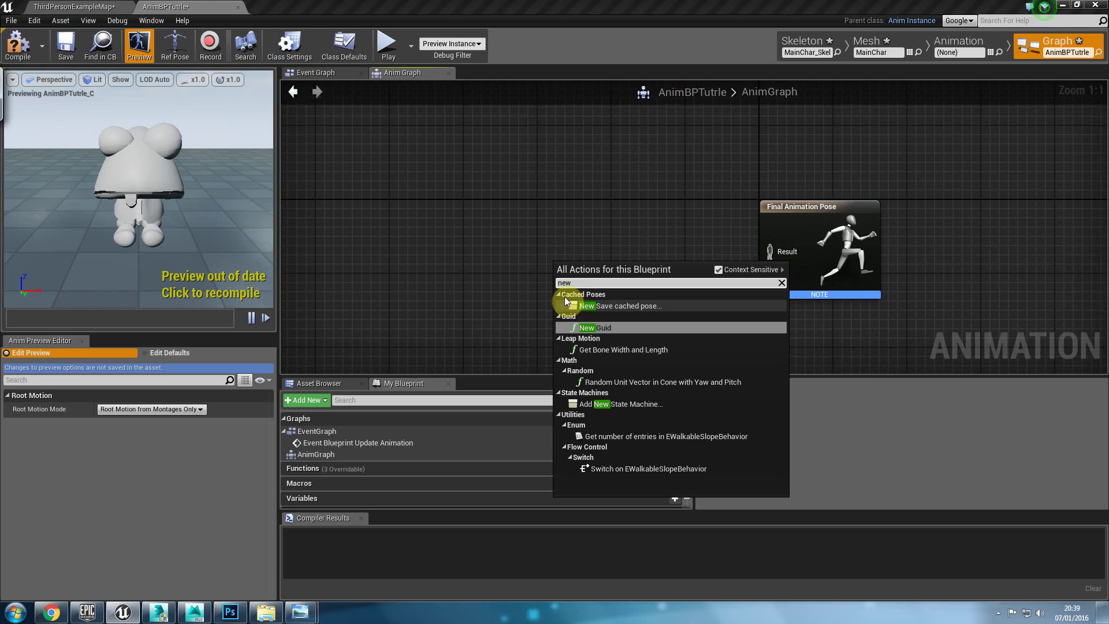
pyautogui.click(629, 405)
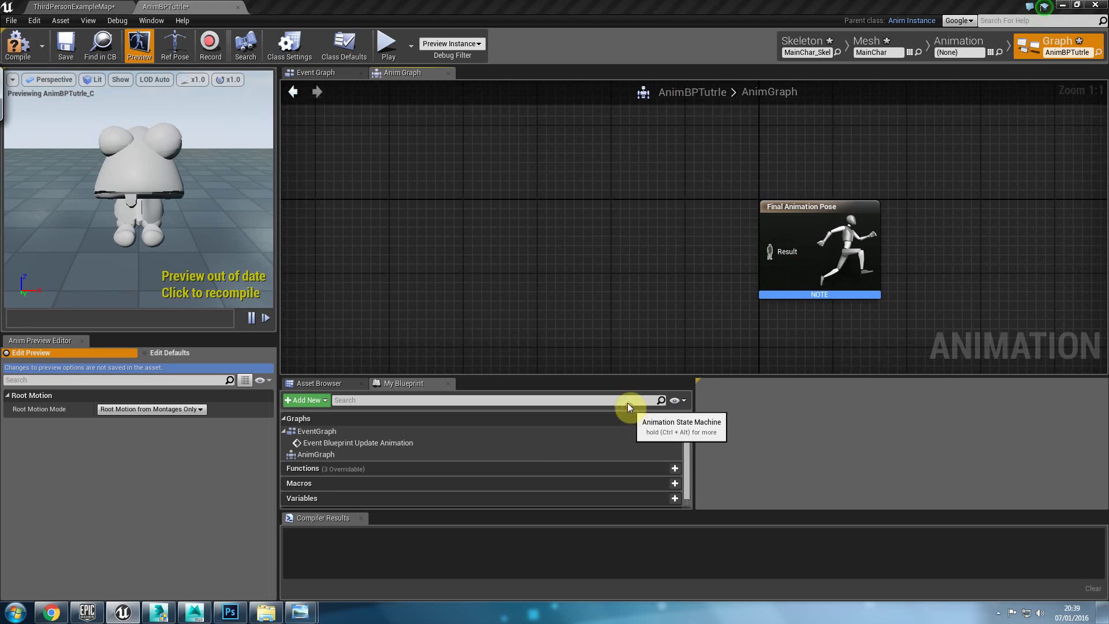
pyautogui.moveTo(633, 300); pyautogui.dragTo(772, 261)
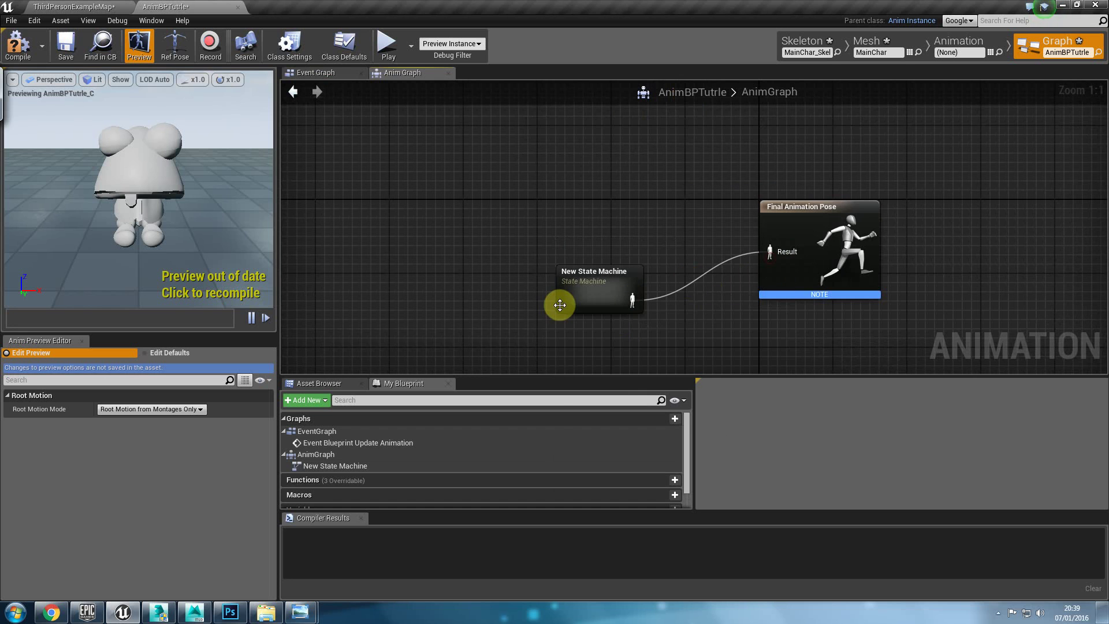
# Place the BlendSpace asset as a state inside the new state machine and link Entry to it
pyautogui.doubleClick(577, 295)
pyautogui.click(338, 383)
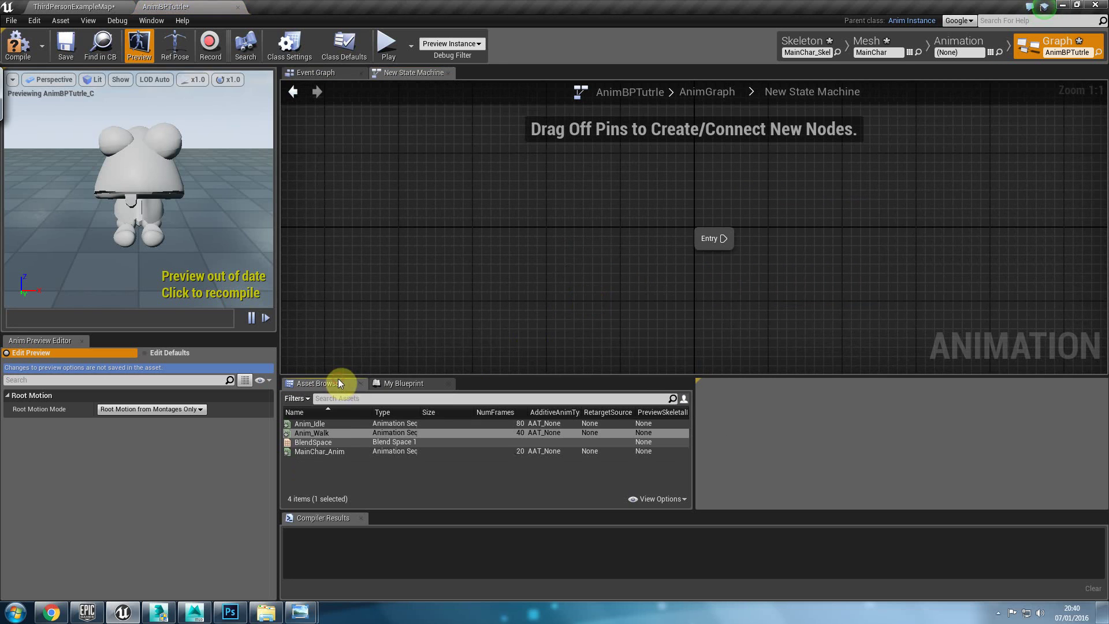
pyautogui.click(324, 442)
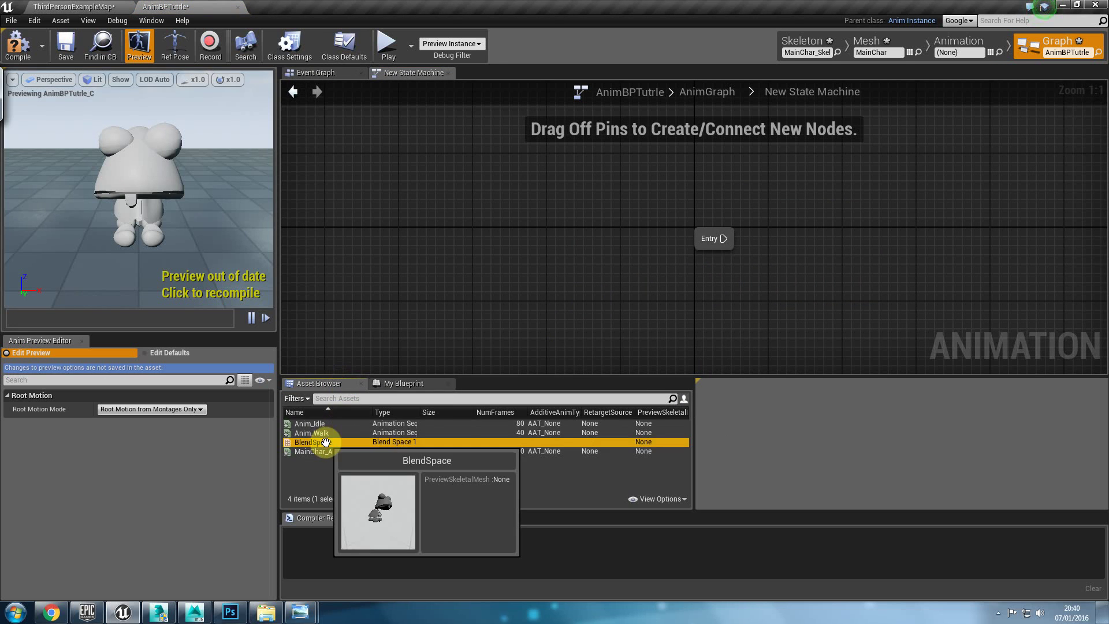
pyautogui.moveTo(325, 442); pyautogui.dragTo(801, 238)
pyautogui.moveTo(769, 297); pyautogui.dragTo(696, 296, button='right')
pyautogui.moveTo(653, 237); pyautogui.dragTo(737, 253)
# Inside the BlendSpace state, promote the blend space player's Speed input to a variable and name it Speed
pyautogui.doubleClick(771, 252)
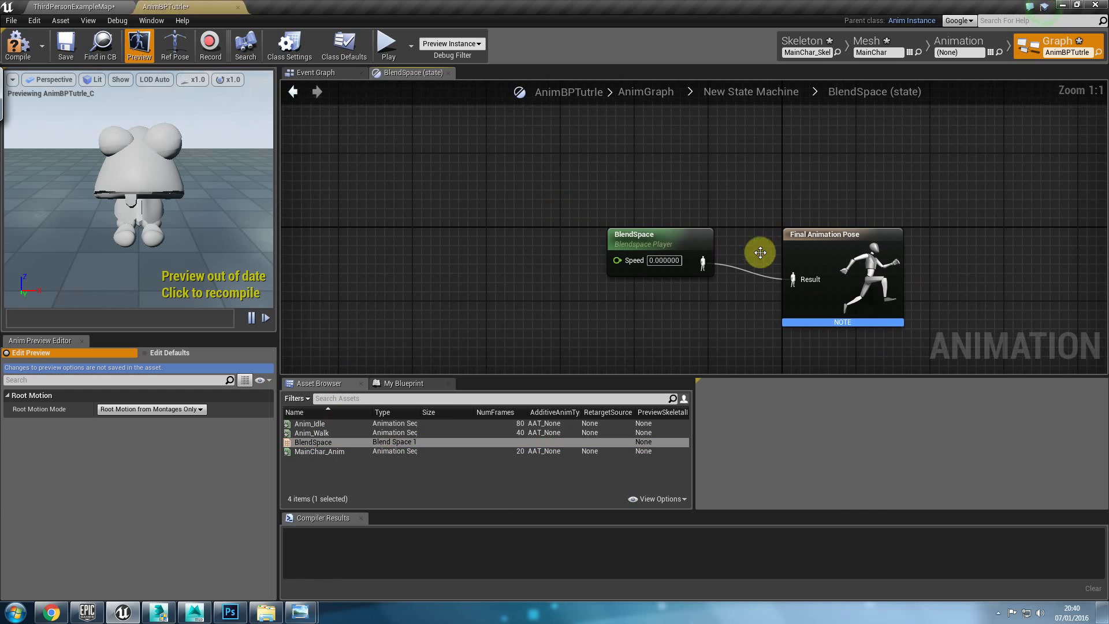
pyautogui.rightClick(629, 269)
pyautogui.click(651, 281)
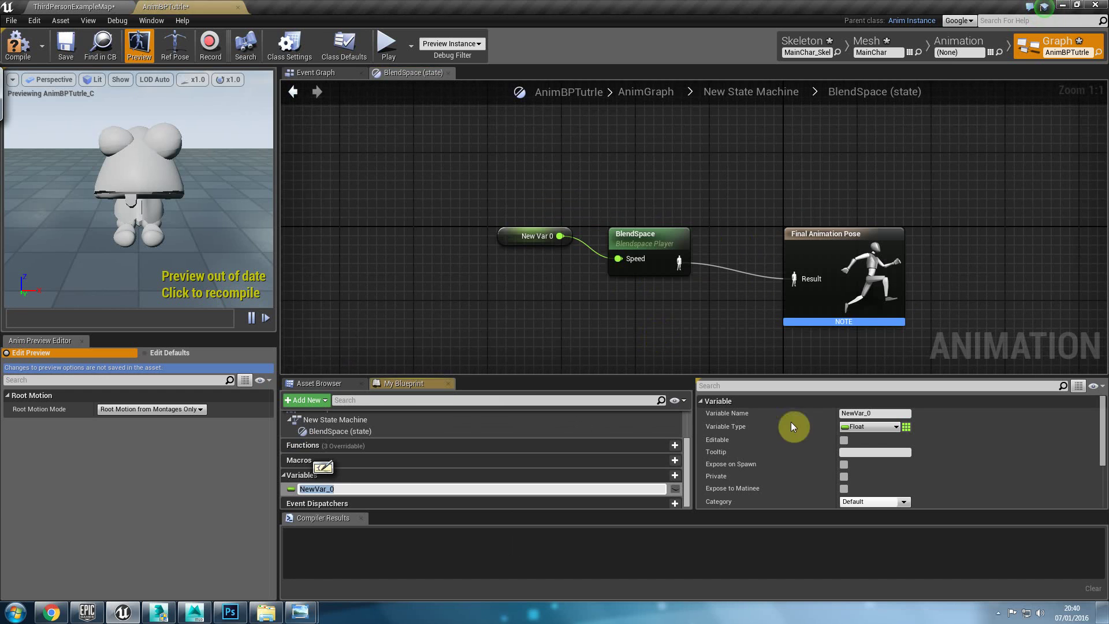
pyautogui.moveTo(874, 414); pyautogui.dragTo(706, 426)
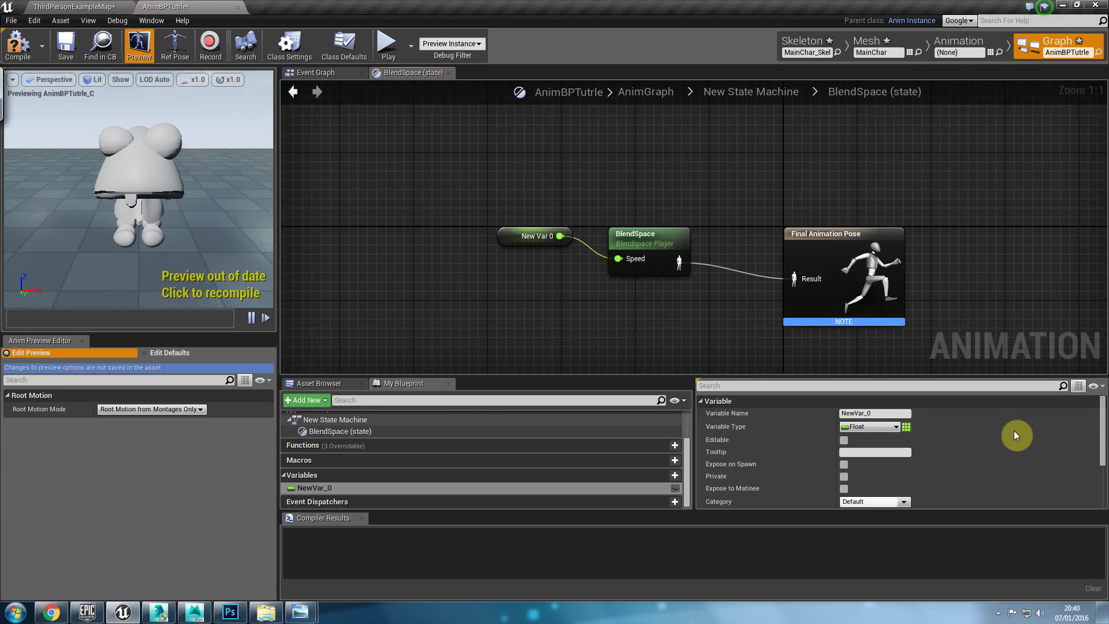
pyautogui.moveTo(898, 414); pyautogui.dragTo(801, 414)
pyautogui.write('Speed')
pyautogui.press('Return')
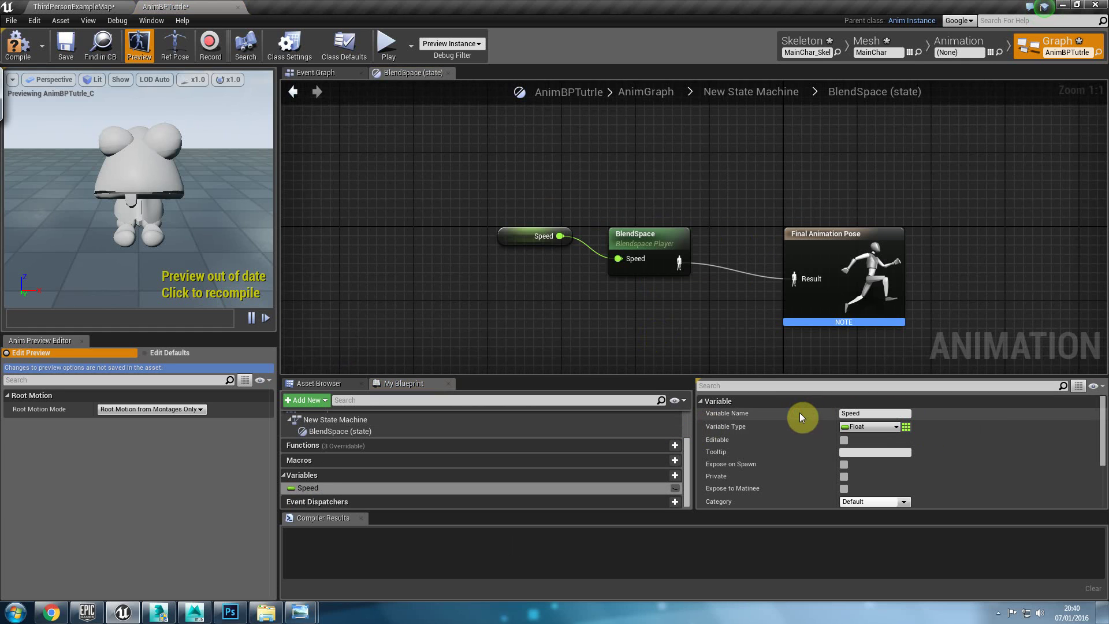
# Open the Animation Blueprint's event graph at the Event Blueprint Update Animation and Try Get Pawn Owner nodes
pyautogui.click(319, 72)
pyautogui.moveTo(646, 280); pyautogui.dragTo(490, 255, button='right')
pyautogui.moveTo(597, 271); pyautogui.dragTo(456, 307, button='right')
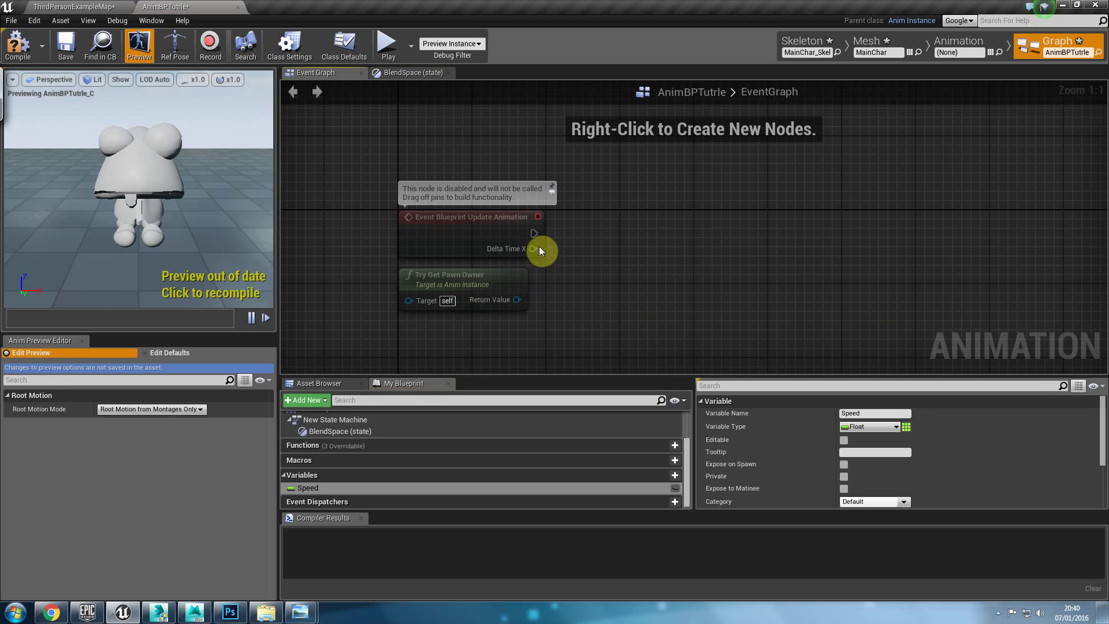
pyautogui.moveTo(504, 299); pyautogui.dragTo(617, 227)
pyautogui.write('isva')
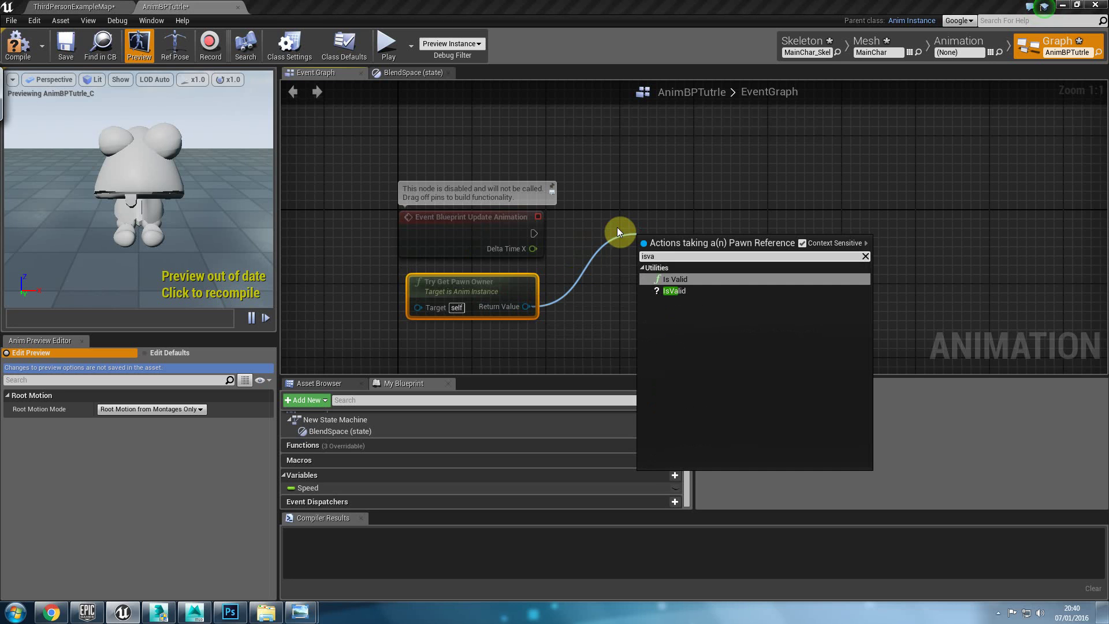
pyautogui.press('Return')
pyautogui.press('Delete')
# Add an IsValid macro node checking Try Get Pawn Owner's Return Value and run it from Event Blueprint Update Animation
pyautogui.moveTo(525, 307); pyautogui.dragTo(583, 247)
pyautogui.write('is')
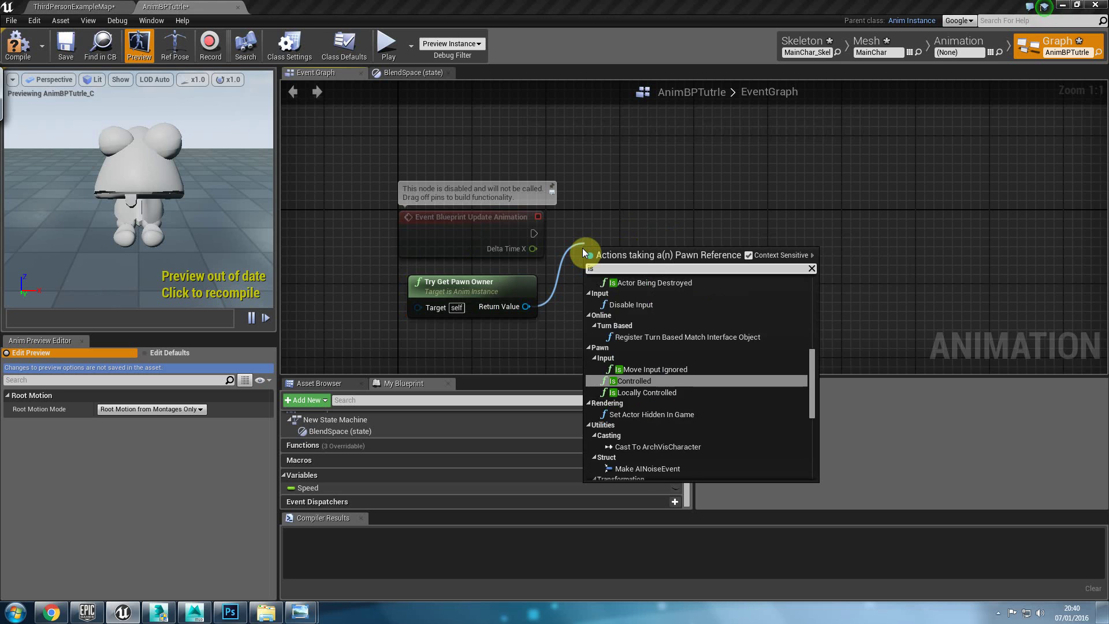
pyautogui.write(' valid')
pyautogui.press('Down')
pyautogui.press('Return')
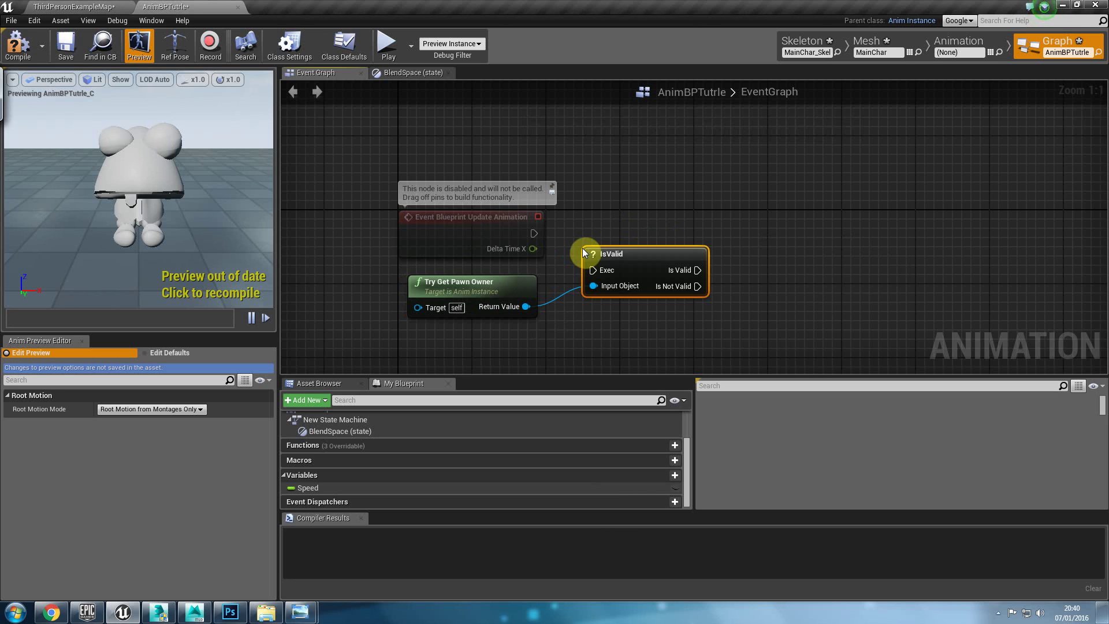
pyautogui.moveTo(533, 235); pyautogui.dragTo(631, 221)
# Add a Get Velocity node fed by Try Get Pawn Owner's Return Value
pyautogui.moveTo(526, 306); pyautogui.dragTo(597, 328)
pyautogui.write('get vec')
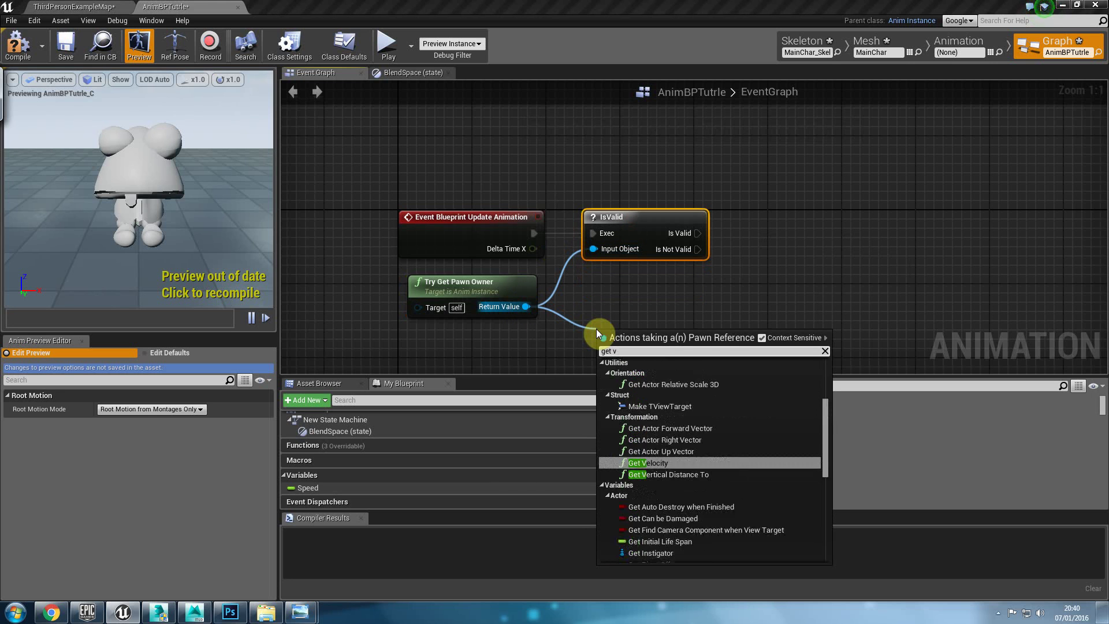
pyautogui.press('BackSpace')
pyautogui.press('BackSpace')
pyautogui.press('BackSpace')
pyautogui.press('BackSpace')
pyautogui.write('vel')
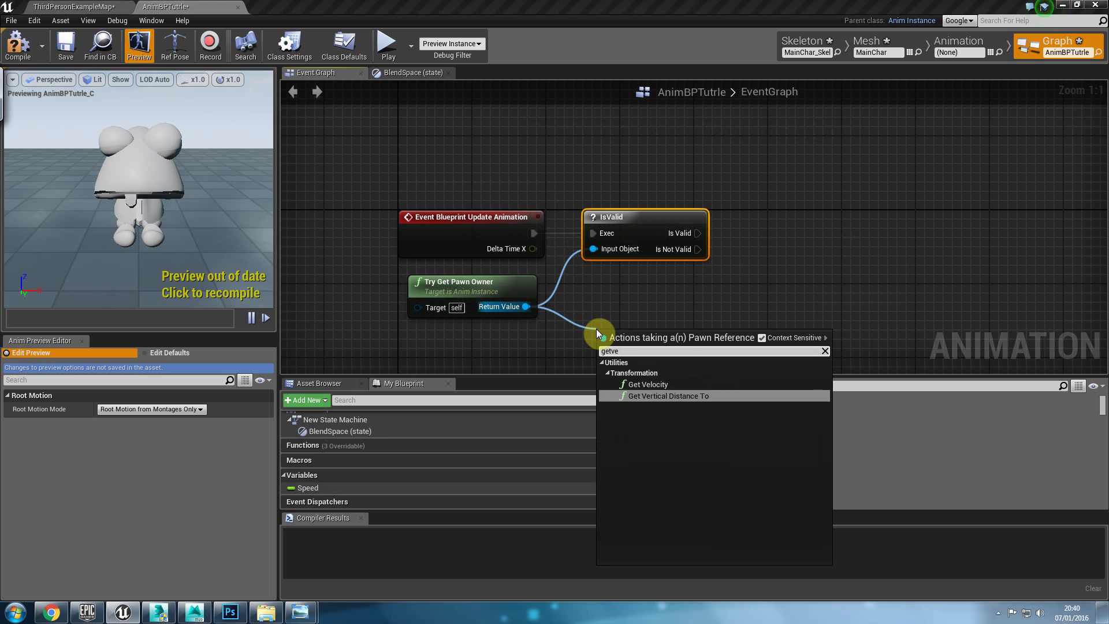
pyautogui.press('BackSpace')
pyautogui.press('BackSpace')
pyautogui.press('BackSpace')
pyautogui.press('BackSpace')
pyautogui.press('BackSpace')
pyautogui.press('BackSpace')
pyautogui.write('g')
pyautogui.press('BackSpace')
pyautogui.write('veloc')
pyautogui.press('Up')
pyautogui.press('Return')
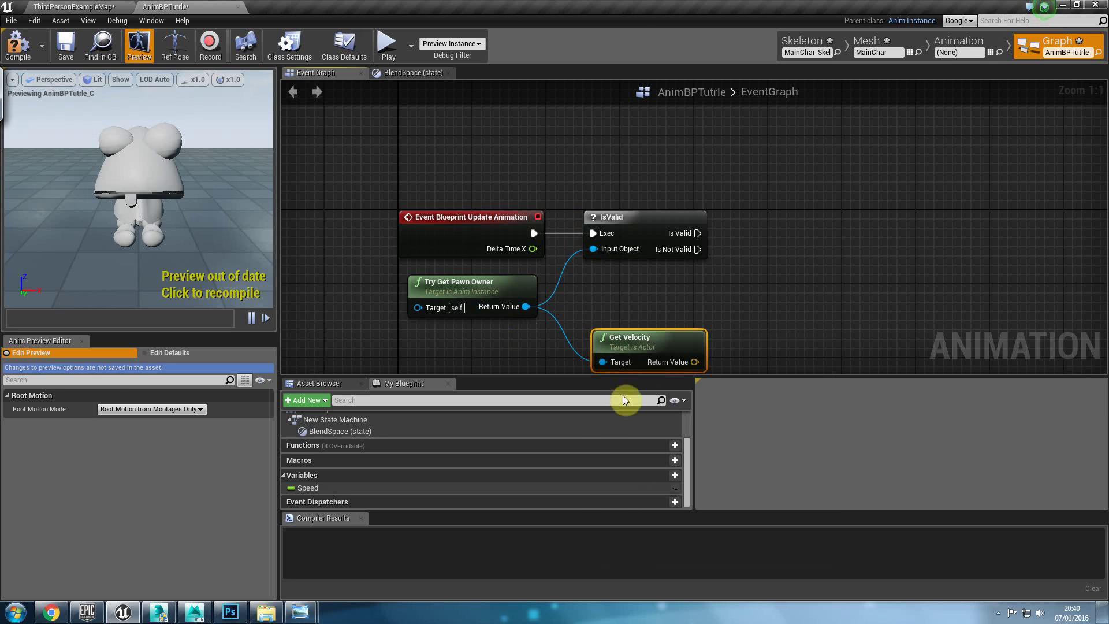
pyautogui.moveTo(693, 363); pyautogui.dragTo(732, 342)
pyautogui.write('get')
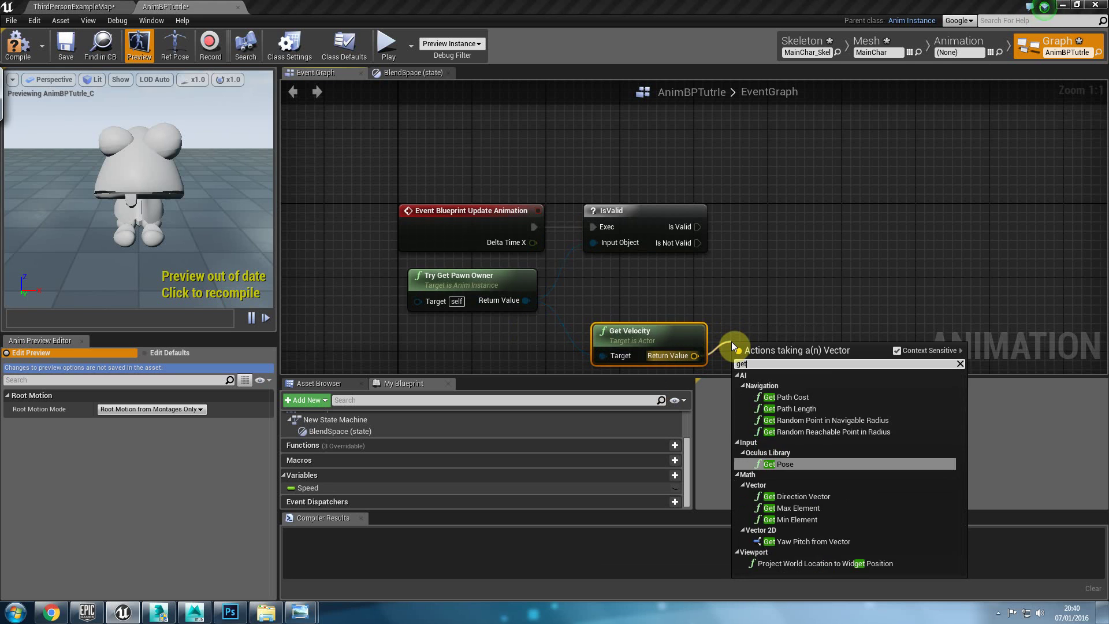
pyautogui.write(' len')
pyautogui.press('Return')
pyautogui.moveTo(901, 289); pyautogui.dragTo(829, 381)
pyautogui.press('Delete')
# Add a VectorLength node fed by Get Velocity's Return Value
pyautogui.moveTo(696, 333); pyautogui.dragTo(750, 314)
pyautogui.write('len')
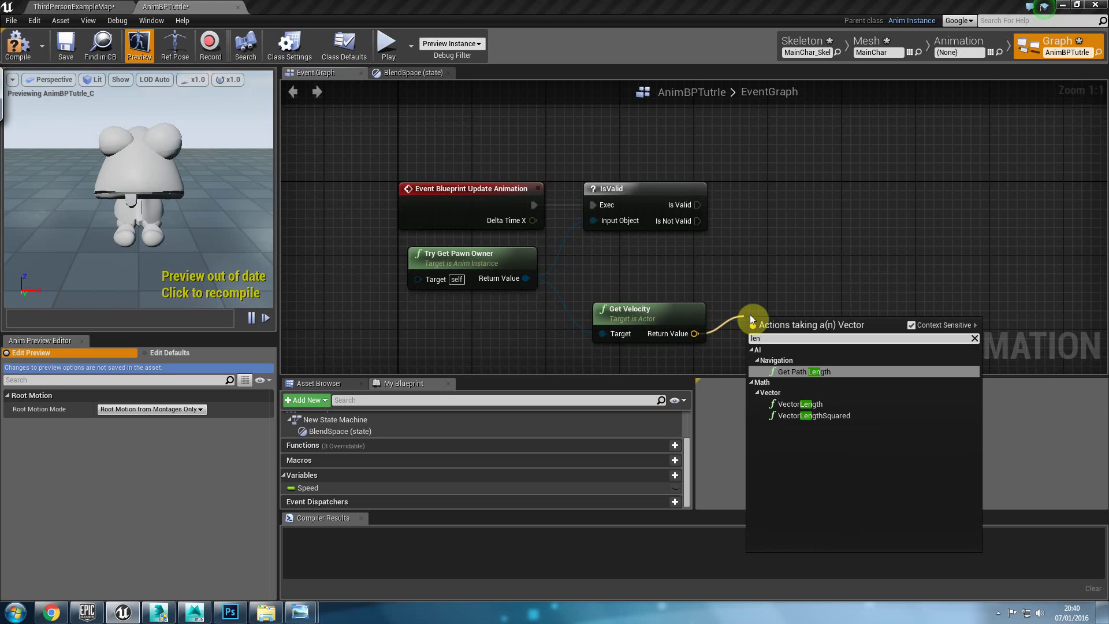
pyautogui.press('Down')
pyautogui.press('Return')
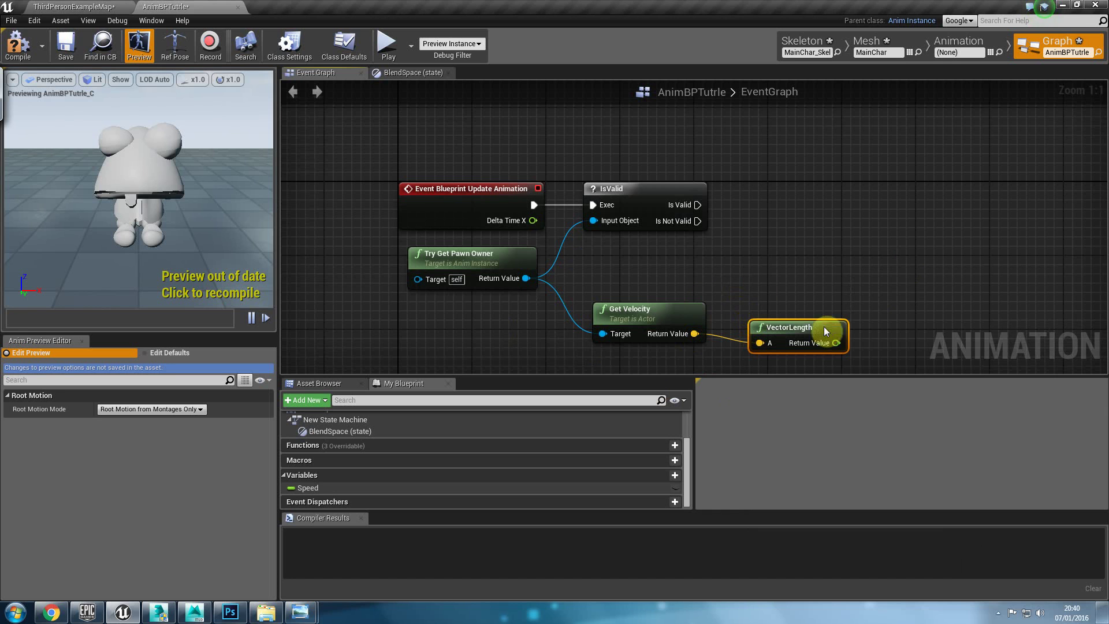
# Add a SET node for Speed, run it from IsValid's Is Valid output and feed it VectorLength's Return Value
pyautogui.moveTo(320, 488); pyautogui.dragTo(816, 209)
pyautogui.click(829, 243)
pyautogui.moveTo(699, 206); pyautogui.dragTo(825, 224)
pyautogui.moveTo(836, 342); pyautogui.dragTo(826, 239)
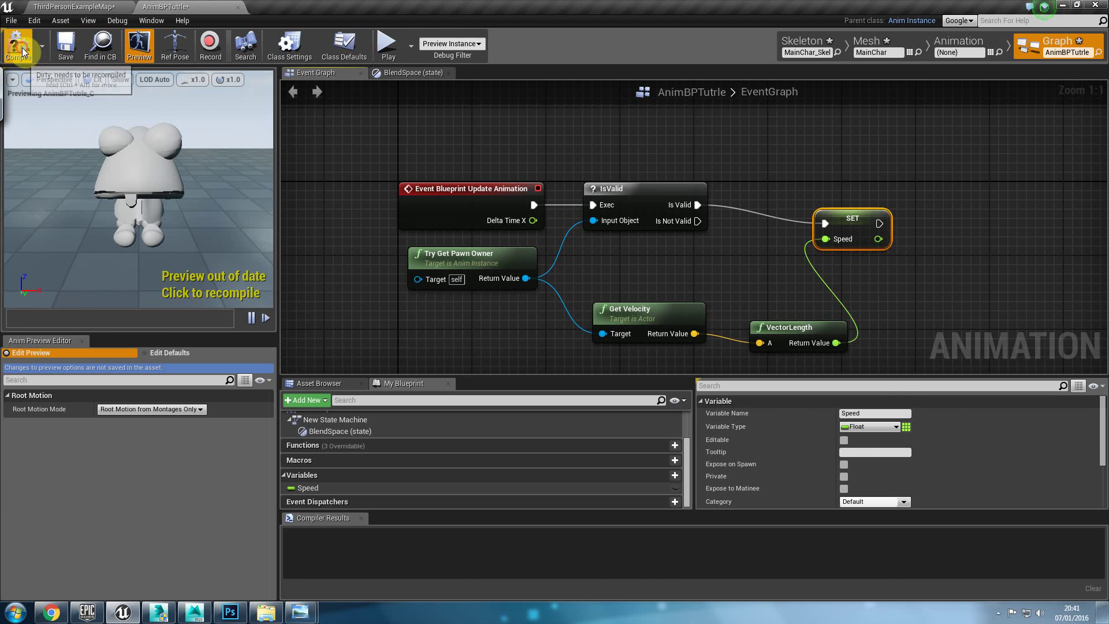
# Open the ThirdPersonCharacter blueprint from the ThirdPersonBP Blueprints folder and show its viewport
pyautogui.click(74, 6)
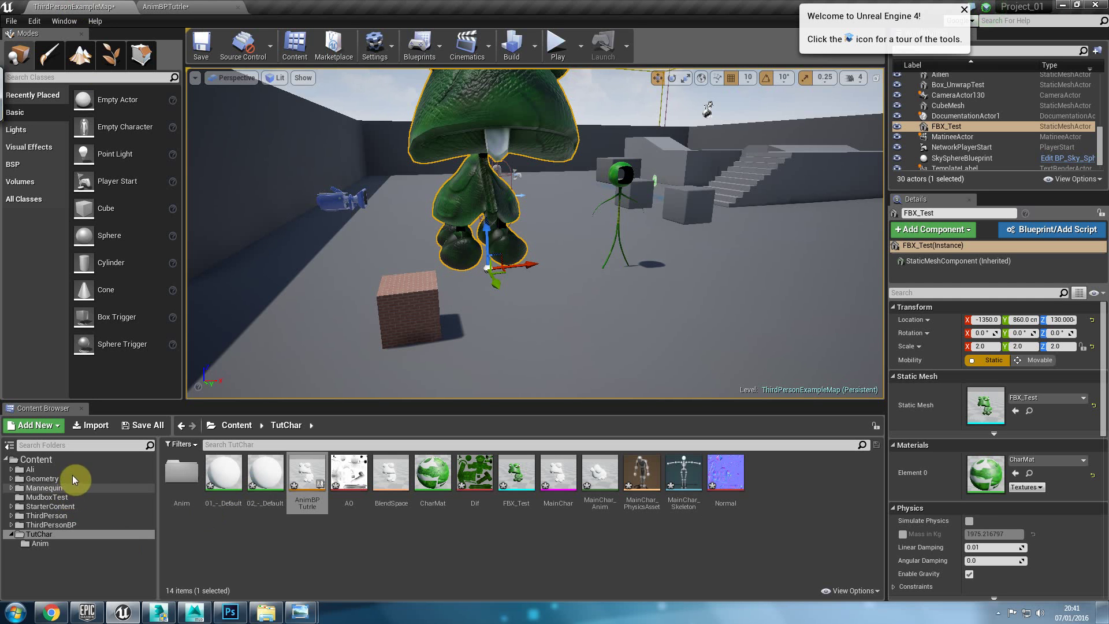
pyautogui.click(67, 524)
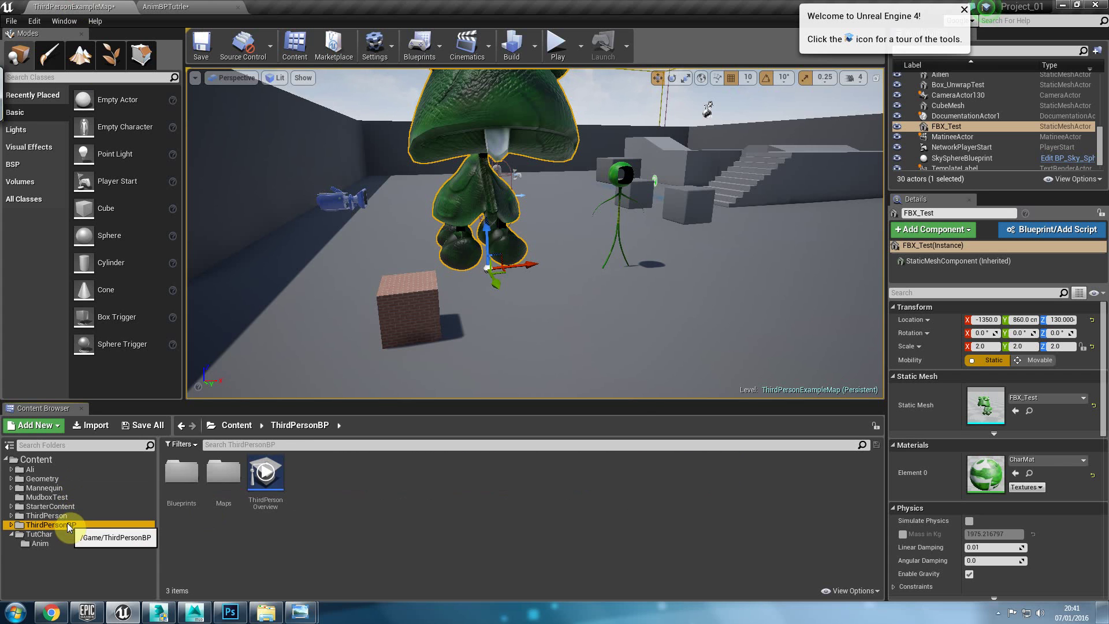
pyautogui.doubleClick(183, 472)
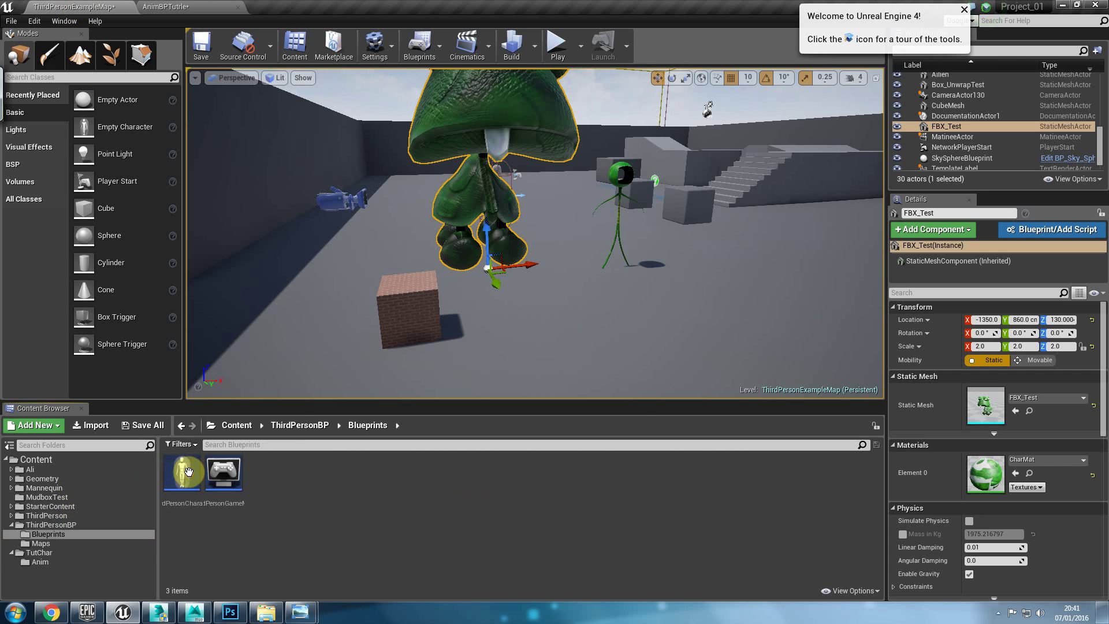
pyautogui.doubleClick(184, 471)
pyautogui.click(199, 74)
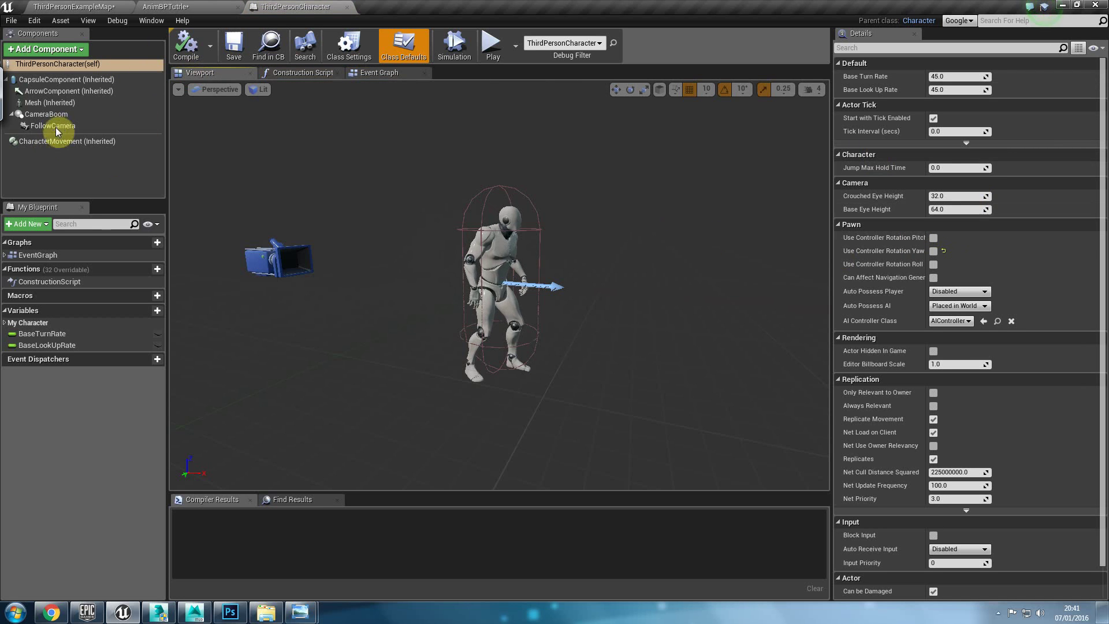
# Set the character's inherited Mesh component to the MainChar skeletal mesh with the CharMat material
pyautogui.click(61, 103)
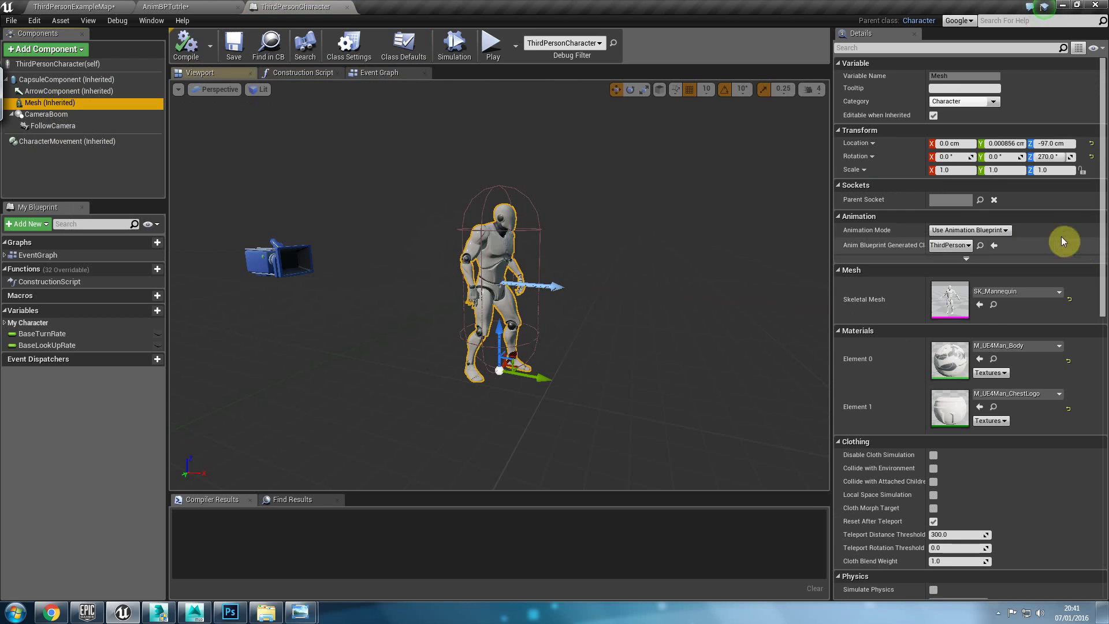
pyautogui.click(1001, 294)
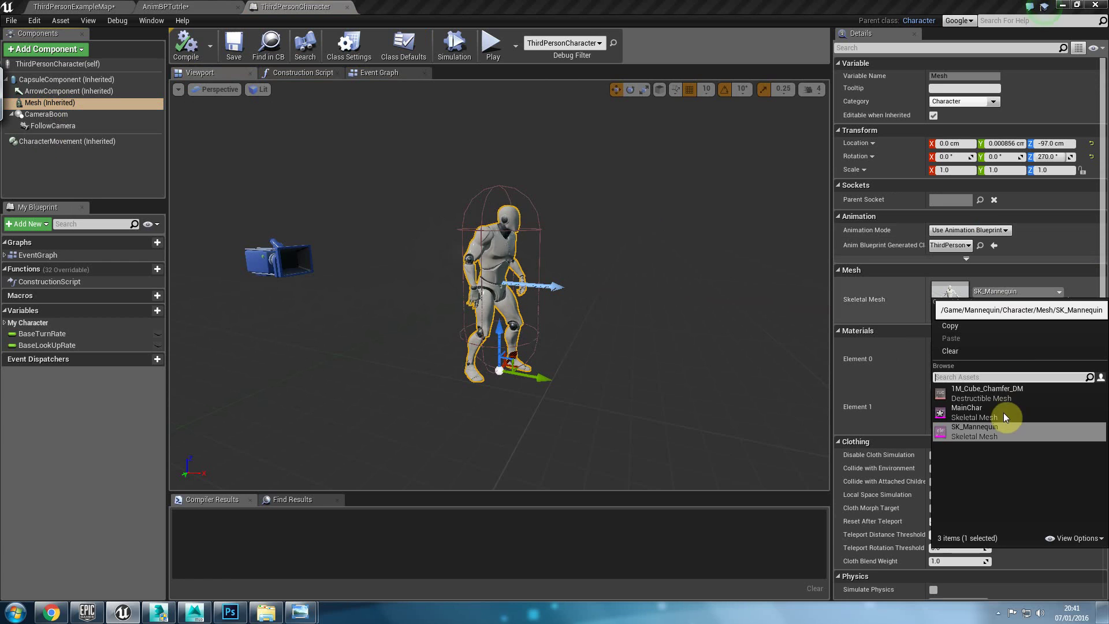
pyautogui.click(971, 412)
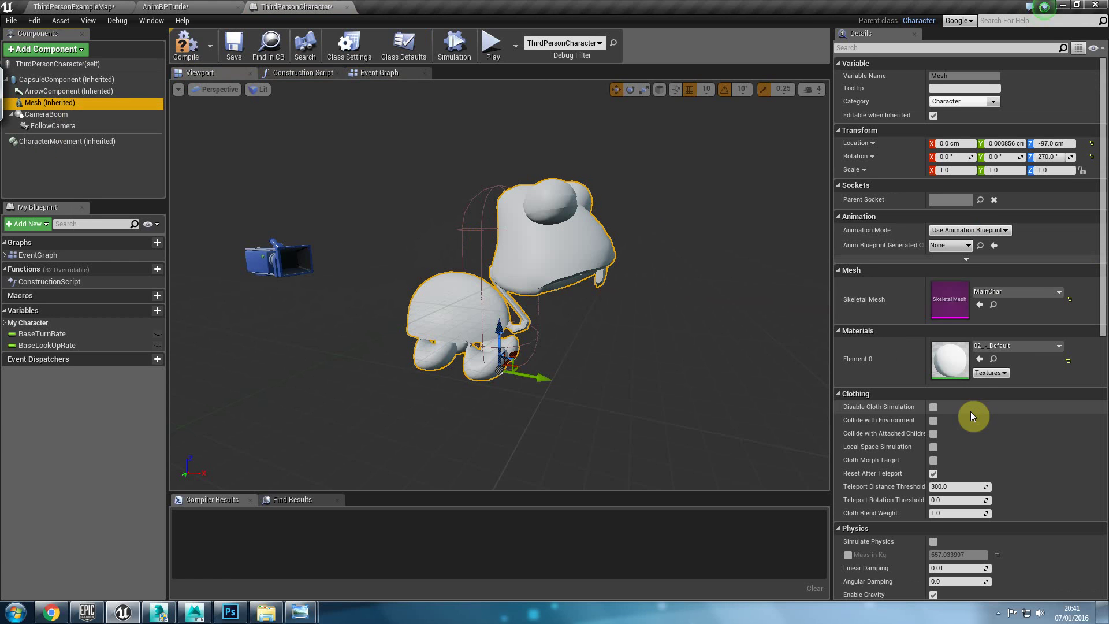
pyautogui.click(1028, 348)
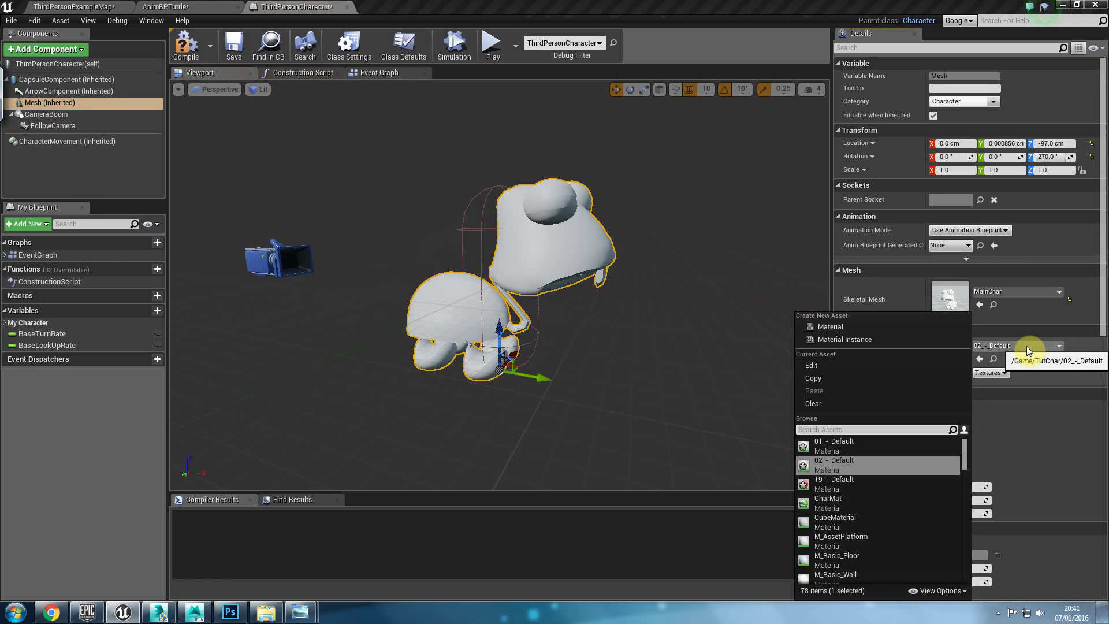
pyautogui.write('char')
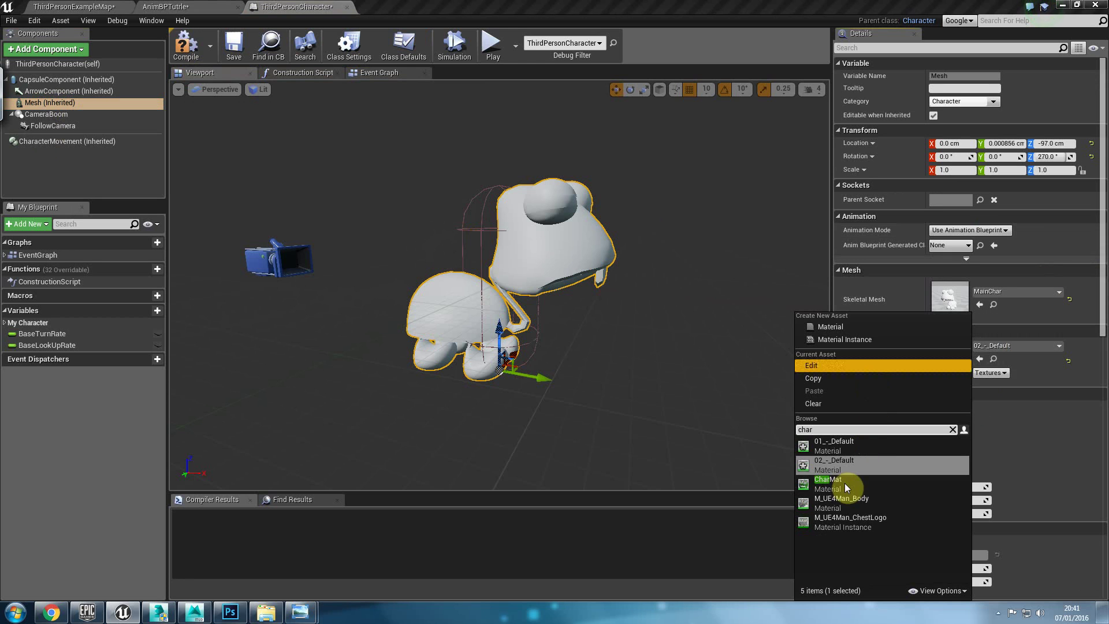
pyautogui.click(844, 483)
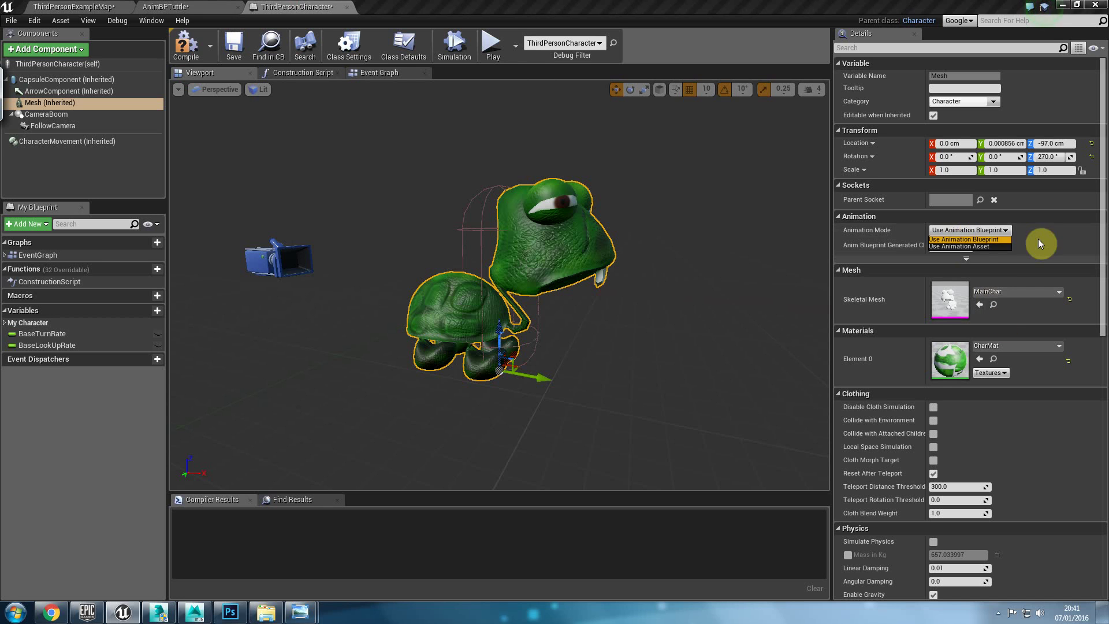
# Assign AnimBPTutrle as the mesh's Anim Blueprint Generated Class and compile the character blueprint
pyautogui.click(965, 244)
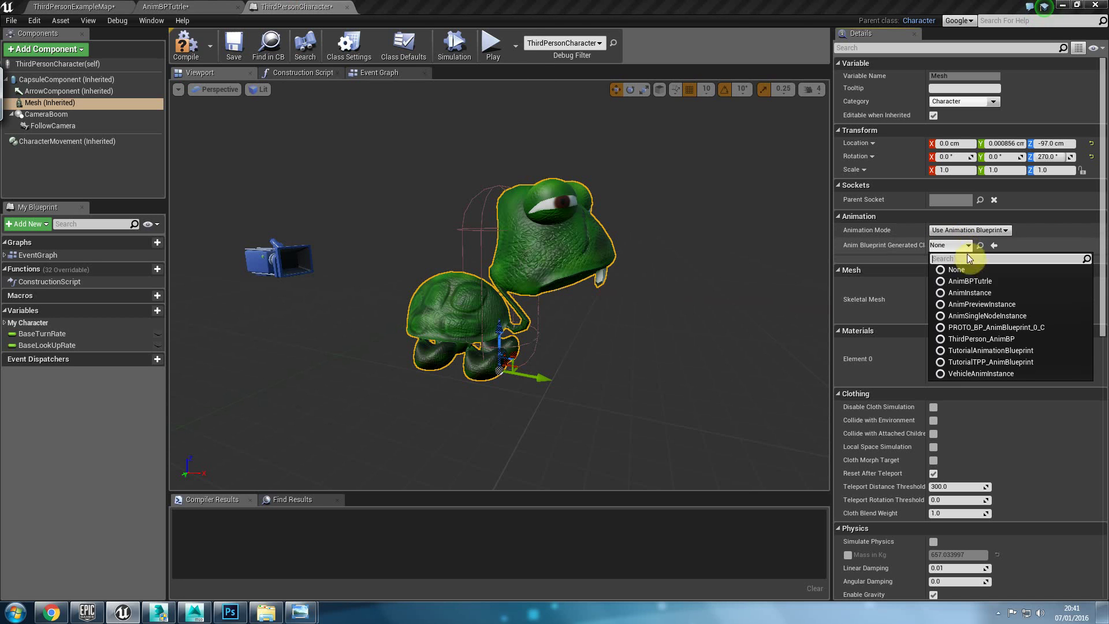
pyautogui.click(987, 282)
pyautogui.click(194, 44)
# Play the level and walk the turtle character around to check its idle and walk animations, and end the preview
pyautogui.click(491, 46)
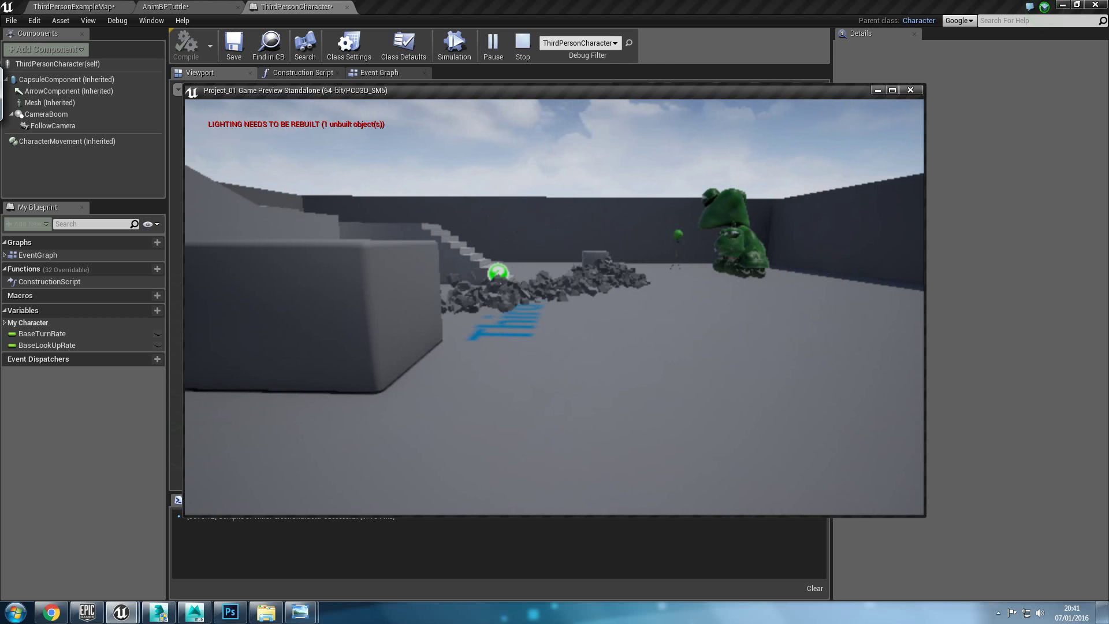
pyautogui.press('a')
pyautogui.press('w')
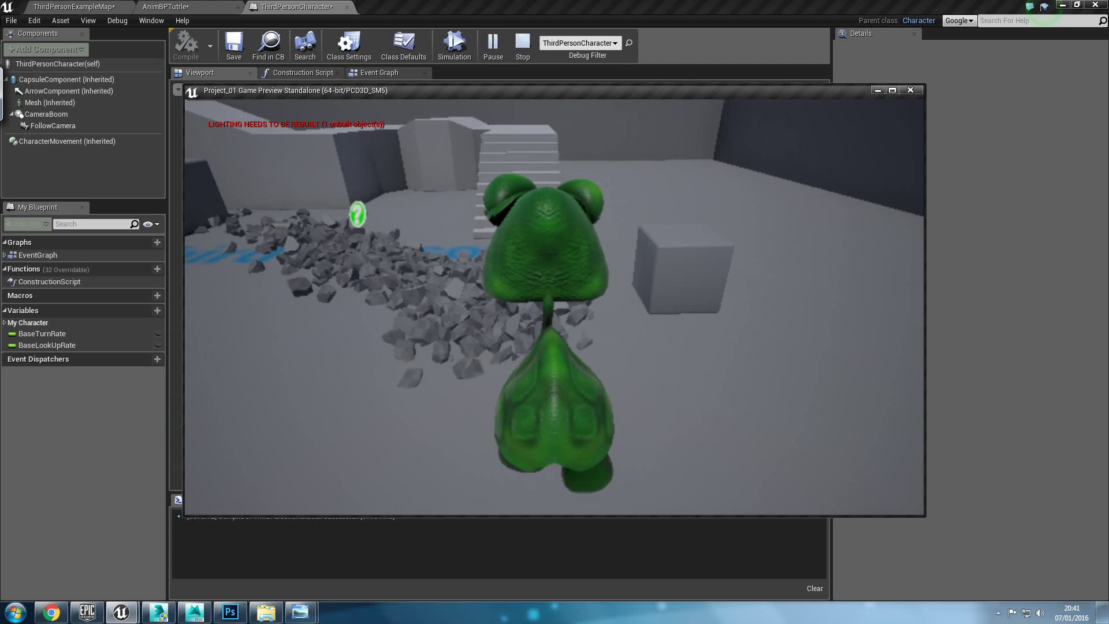
pyautogui.press('w')
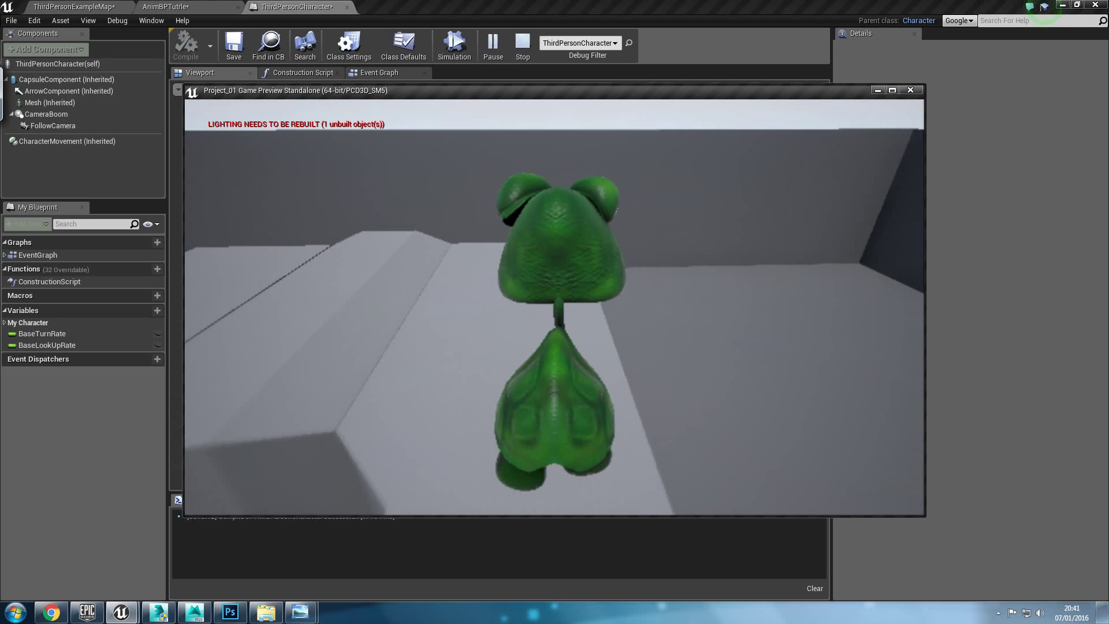
pyautogui.press('w')
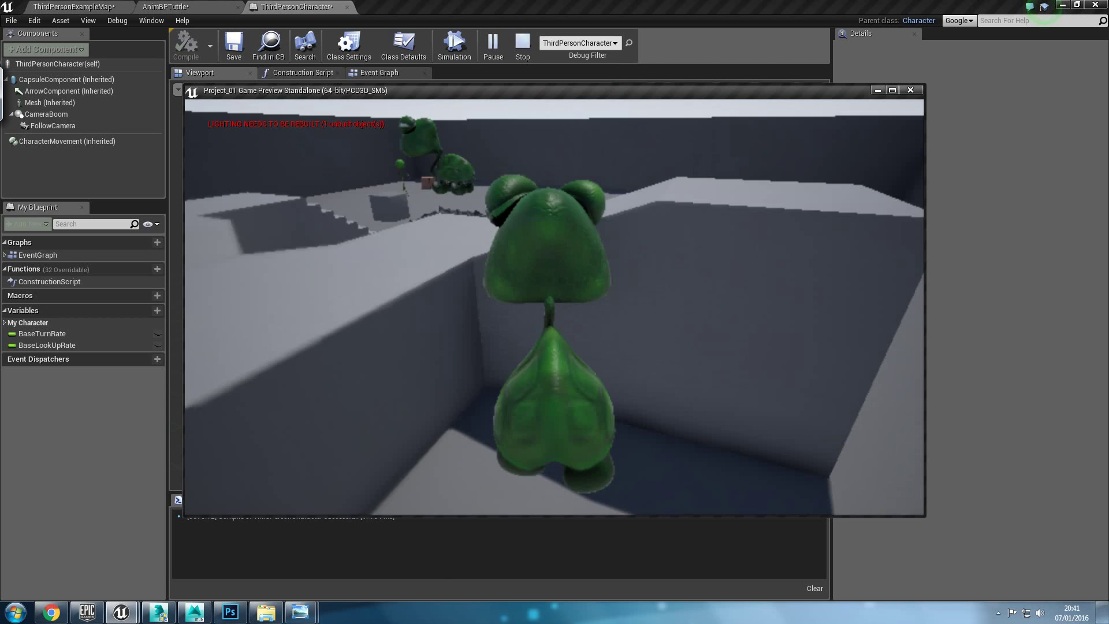
pyautogui.press('w')
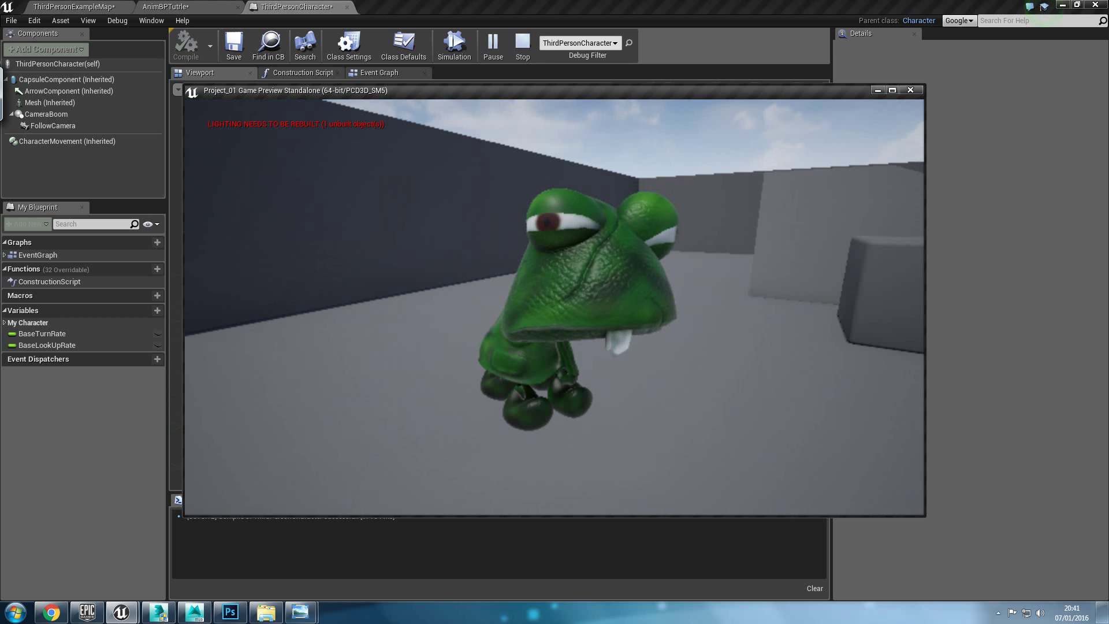
pyautogui.press('w')
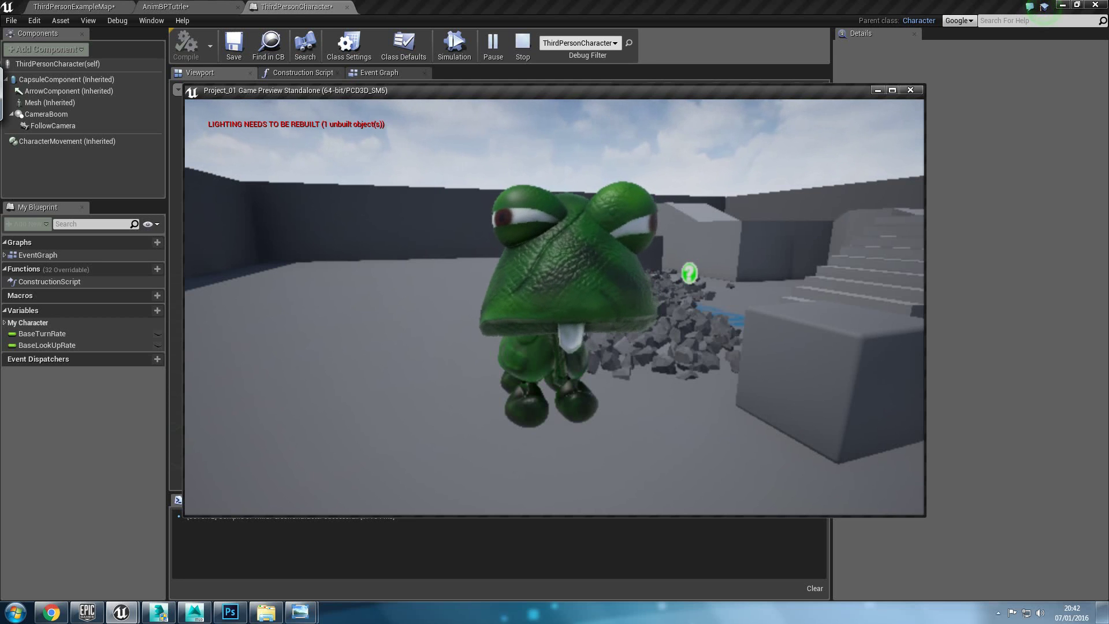
pyautogui.press('Escape')
pyautogui.press('w')
pyautogui.moveTo(500, 286); pyautogui.dragTo(535, 283, button='right')
pyautogui.moveTo(499, 285)
pyautogui.mouseDown(button='right')
pyautogui.moveTo(451, 292)
pyautogui.moveTo(520, 289)
pyautogui.moveTo(515, 281)
pyautogui.mouseUp(button='right')
pyautogui.press('w')
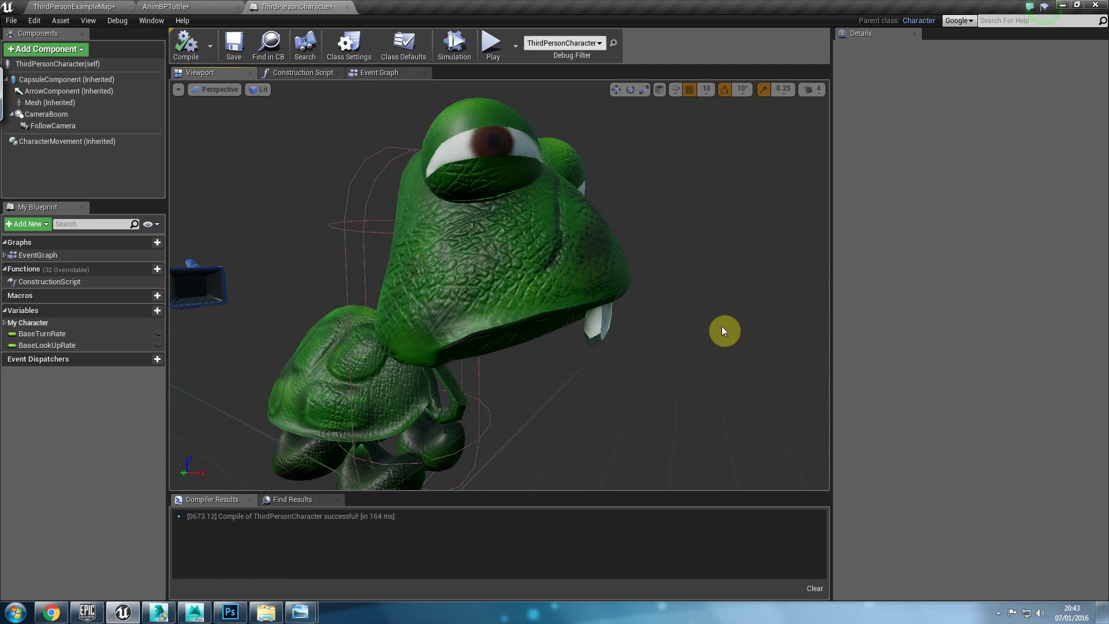
pyautogui.click(999, 613)
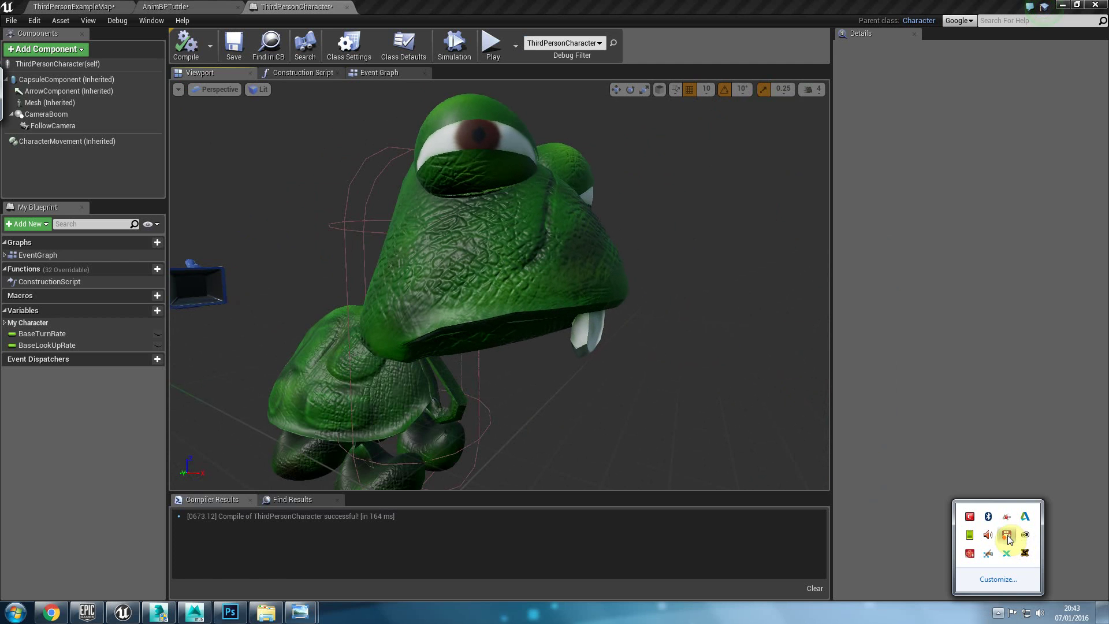
pyautogui.rightClick(1008, 535)
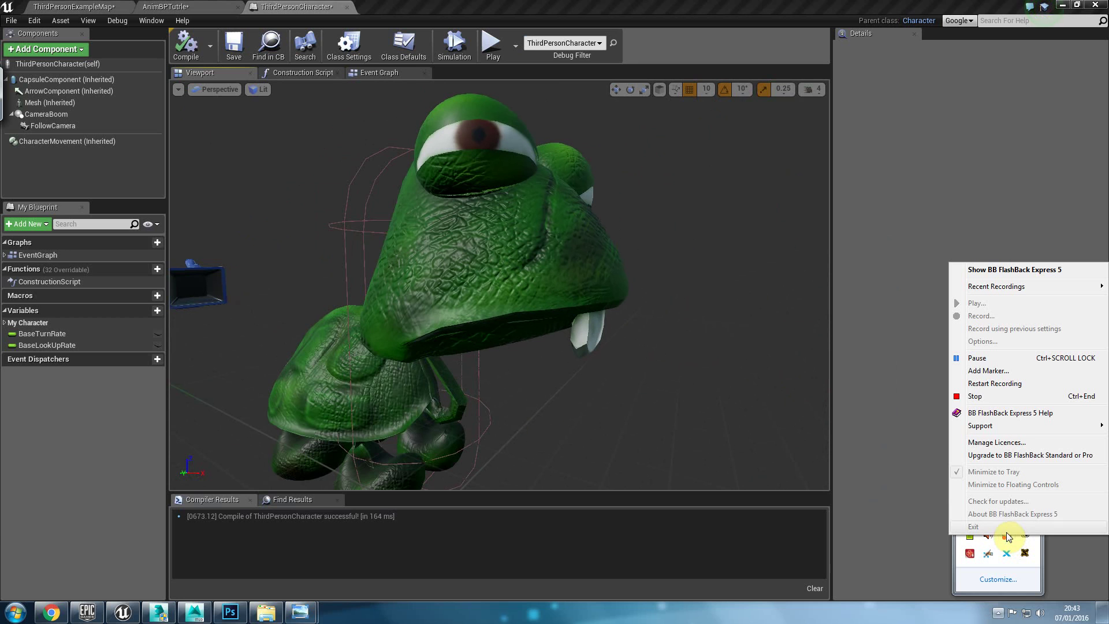